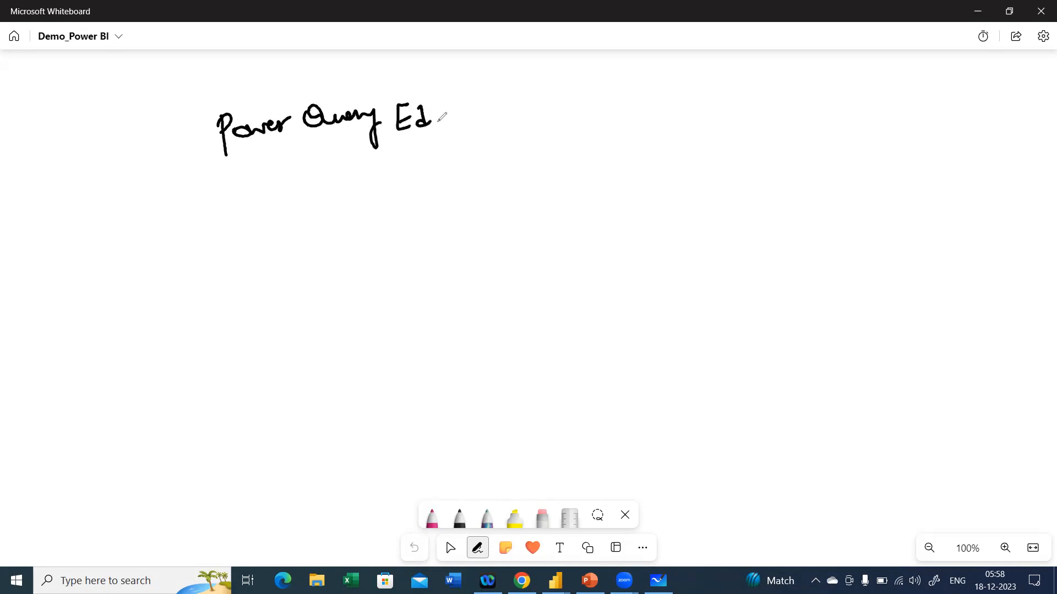
Finish and underline the handwritten heading "Power Query Editor", and write the starred bullet "Row-Level Transformation" below it.
{"action": "left_click_drag", "start_coordinate": [304, 160], "coordinate": [467, 137]}
{"action": "mouse_move", "coordinate": [196, 209]}
{"action": "left_mouse_down"}
{"action": "mouse_move", "coordinate": [202, 226]}
{"action": "mouse_move", "coordinate": [208, 215]}
{"action": "mouse_move", "coordinate": [266, 220]}
{"action": "mouse_move", "coordinate": [311, 205]}
{"action": "left_mouse_up"}
{"action": "mouse_move", "coordinate": [320, 188]}
{"action": "left_mouse_down"}
{"action": "mouse_move", "coordinate": [316, 210]}
{"action": "mouse_move", "coordinate": [344, 194]}
{"action": "mouse_move", "coordinate": [355, 207]}
{"action": "left_mouse_up"}
{"action": "mouse_move", "coordinate": [360, 185]}
{"action": "left_mouse_down"}
{"action": "mouse_move", "coordinate": [364, 205]}
{"action": "mouse_move", "coordinate": [402, 182]}
{"action": "mouse_move", "coordinate": [404, 203]}
{"action": "mouse_move", "coordinate": [414, 202]}
{"action": "left_mouse_up"}
{"action": "left_click_drag", "start_coordinate": [423, 194], "coordinate": [435, 202]}
{"action": "mouse_move", "coordinate": [453, 175]}
{"action": "left_mouse_down"}
{"action": "mouse_move", "coordinate": [447, 216]}
{"action": "mouse_move", "coordinate": [455, 193]}
{"action": "left_mouse_up"}
{"action": "mouse_move", "coordinate": [461, 199]}
{"action": "left_mouse_down"}
{"action": "mouse_move", "coordinate": [468, 185]}
{"action": "mouse_move", "coordinate": [498, 194]}
{"action": "left_mouse_up"}
{"action": "mouse_move", "coordinate": [497, 166]}
{"action": "left_mouse_down"}
{"action": "mouse_move", "coordinate": [502, 196]}
{"action": "mouse_move", "coordinate": [507, 180]}
{"action": "left_mouse_up"}
{"action": "mouse_move", "coordinate": [505, 187]}
{"action": "left_mouse_down"}
{"action": "mouse_move", "coordinate": [505, 197]}
{"action": "mouse_move", "coordinate": [529, 189]}
{"action": "left_mouse_up"}
Handwrite "& Column" under the first bullet and add a second starred bullet reading "Split of Column".
{"action": "mouse_move", "coordinate": [213, 265]}
{"action": "left_mouse_down"}
{"action": "mouse_move", "coordinate": [209, 278]}
{"action": "mouse_move", "coordinate": [219, 270]}
{"action": "left_mouse_up"}
{"action": "left_click_drag", "start_coordinate": [211, 269], "coordinate": [209, 283]}
{"action": "mouse_move", "coordinate": [294, 241]}
{"action": "left_mouse_down"}
{"action": "mouse_move", "coordinate": [283, 251]}
{"action": "mouse_move", "coordinate": [275, 231]}
{"action": "left_mouse_up"}
{"action": "mouse_move", "coordinate": [309, 229]}
{"action": "left_mouse_down"}
{"action": "mouse_move", "coordinate": [302, 244]}
{"action": "mouse_move", "coordinate": [322, 236]}
{"action": "left_mouse_up"}
{"action": "mouse_move", "coordinate": [330, 221]}
{"action": "left_mouse_down"}
{"action": "mouse_move", "coordinate": [330, 239]}
{"action": "mouse_move", "coordinate": [379, 225]}
{"action": "left_mouse_up"}
{"action": "left_click", "coordinate": [283, 291]}
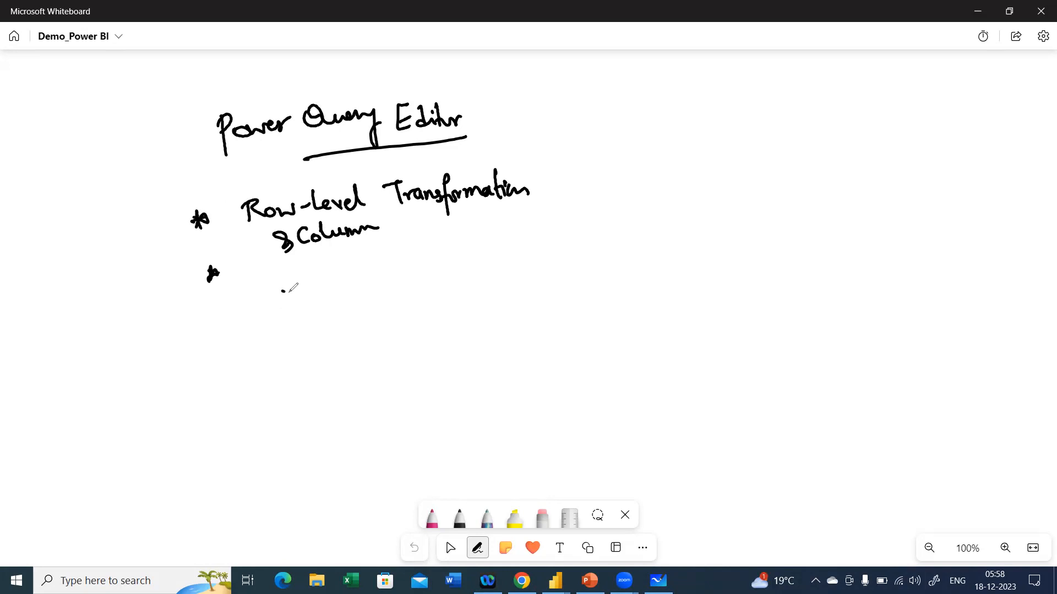
{"action": "mouse_move", "coordinate": [276, 272]}
{"action": "left_mouse_down"}
{"action": "mouse_move", "coordinate": [264, 291]}
{"action": "mouse_move", "coordinate": [287, 305]}
{"action": "mouse_move", "coordinate": [303, 284]}
{"action": "mouse_move", "coordinate": [343, 272]}
{"action": "mouse_move", "coordinate": [363, 291]}
{"action": "left_mouse_up"}
{"action": "mouse_move", "coordinate": [384, 253]}
{"action": "left_mouse_down"}
{"action": "mouse_move", "coordinate": [386, 274]}
{"action": "mouse_move", "coordinate": [438, 262]}
{"action": "left_mouse_up"}
Handwrite two starred bullets beside the first list: "Add a column" and "Custom & Conditional col".
{"action": "left_click_drag", "start_coordinate": [596, 179], "coordinate": [598, 195]}
{"action": "mouse_move", "coordinate": [594, 187]}
{"action": "left_mouse_down"}
{"action": "mouse_move", "coordinate": [656, 190]}
{"action": "mouse_move", "coordinate": [672, 165]}
{"action": "left_mouse_up"}
{"action": "mouse_move", "coordinate": [707, 169]}
{"action": "left_mouse_down"}
{"action": "mouse_move", "coordinate": [706, 184]}
{"action": "mouse_move", "coordinate": [737, 154]}
{"action": "mouse_move", "coordinate": [778, 172]}
{"action": "left_mouse_up"}
{"action": "mouse_move", "coordinate": [608, 235]}
{"action": "left_mouse_down"}
{"action": "mouse_move", "coordinate": [619, 230]}
{"action": "mouse_move", "coordinate": [609, 247]}
{"action": "left_mouse_up"}
{"action": "mouse_move", "coordinate": [659, 216]}
{"action": "left_mouse_down"}
{"action": "mouse_move", "coordinate": [657, 239]}
{"action": "mouse_move", "coordinate": [678, 236]}
{"action": "left_mouse_up"}
{"action": "mouse_move", "coordinate": [683, 215]}
{"action": "left_mouse_down"}
{"action": "mouse_move", "coordinate": [684, 224]}
{"action": "mouse_move", "coordinate": [738, 218]}
{"action": "mouse_move", "coordinate": [735, 209]}
{"action": "mouse_move", "coordinate": [782, 201]}
{"action": "mouse_move", "coordinate": [779, 223]}
{"action": "mouse_move", "coordinate": [830, 200]}
{"action": "mouse_move", "coordinate": [837, 216]}
{"action": "mouse_move", "coordinate": [929, 208]}
{"action": "left_mouse_up"}
Add a starred bullet "View tab" with an arrowed sub-item "Data profiling" beneath it.
{"action": "mouse_move", "coordinate": [620, 287]}
{"action": "left_mouse_down"}
{"action": "mouse_move", "coordinate": [619, 306]}
{"action": "mouse_move", "coordinate": [631, 297]}
{"action": "left_mouse_up"}
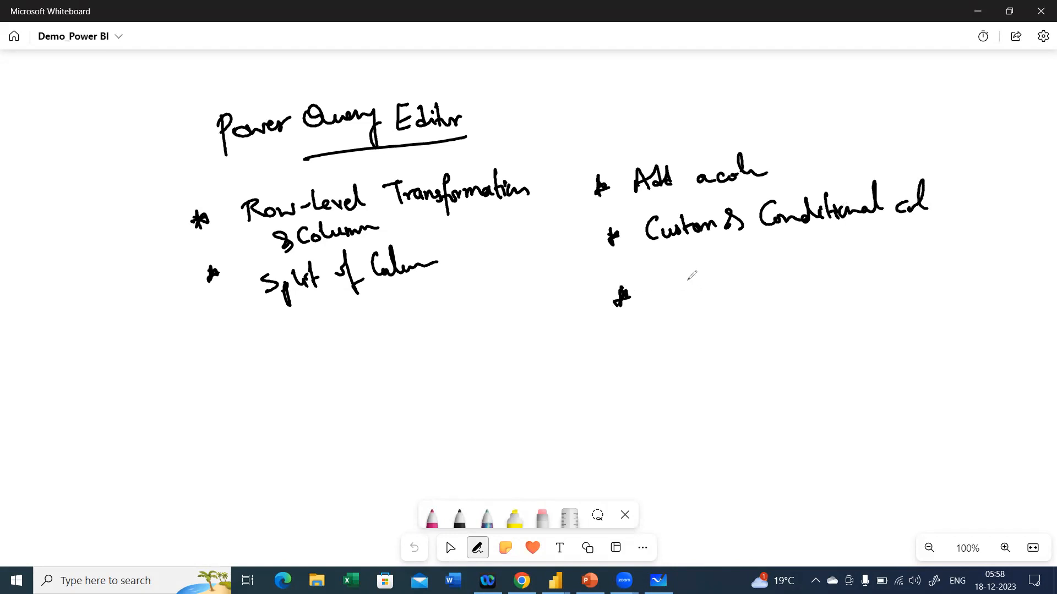
{"action": "mouse_move", "coordinate": [680, 273]}
{"action": "left_mouse_down"}
{"action": "mouse_move", "coordinate": [689, 294]}
{"action": "mouse_move", "coordinate": [717, 292]}
{"action": "mouse_move", "coordinate": [735, 275]}
{"action": "mouse_move", "coordinate": [780, 279]}
{"action": "mouse_move", "coordinate": [769, 265]}
{"action": "left_mouse_up"}
{"action": "mouse_move", "coordinate": [718, 319]}
{"action": "left_mouse_down"}
{"action": "mouse_move", "coordinate": [720, 309]}
{"action": "mouse_move", "coordinate": [744, 326]}
{"action": "mouse_move", "coordinate": [784, 324]}
{"action": "left_mouse_up"}
{"action": "mouse_move", "coordinate": [808, 310]}
{"action": "left_mouse_down"}
{"action": "mouse_move", "coordinate": [804, 321]}
{"action": "mouse_move", "coordinate": [826, 294]}
{"action": "mouse_move", "coordinate": [854, 288]}
{"action": "mouse_move", "coordinate": [858, 323]}
{"action": "mouse_move", "coordinate": [868, 291]}
{"action": "mouse_move", "coordinate": [886, 298]}
{"action": "mouse_move", "coordinate": [882, 311]}
{"action": "left_mouse_up"}
{"action": "mouse_move", "coordinate": [887, 300]}
{"action": "left_mouse_down"}
{"action": "mouse_move", "coordinate": [926, 287]}
{"action": "mouse_move", "coordinate": [929, 323]}
{"action": "left_mouse_up"}
Handwrite a second arrowed sub-item, "Column distribution", below "Data profiling".
{"action": "mouse_move", "coordinate": [722, 338]}
{"action": "left_mouse_down"}
{"action": "mouse_move", "coordinate": [740, 359]}
{"action": "mouse_move", "coordinate": [795, 373]}
{"action": "left_mouse_up"}
{"action": "left_click", "coordinate": [756, 364]}
{"action": "mouse_move", "coordinate": [811, 360]}
{"action": "left_mouse_down"}
{"action": "mouse_move", "coordinate": [875, 348]}
{"action": "mouse_move", "coordinate": [905, 319]}
{"action": "mouse_move", "coordinate": [903, 345]}
{"action": "left_mouse_up"}
{"action": "mouse_move", "coordinate": [914, 334]}
{"action": "left_mouse_down"}
{"action": "mouse_move", "coordinate": [919, 344]}
{"action": "mouse_move", "coordinate": [980, 318]}
{"action": "mouse_move", "coordinate": [999, 328]}
{"action": "mouse_move", "coordinate": [1017, 317]}
{"action": "left_mouse_up"}
{"action": "left_click", "coordinate": [916, 325]}
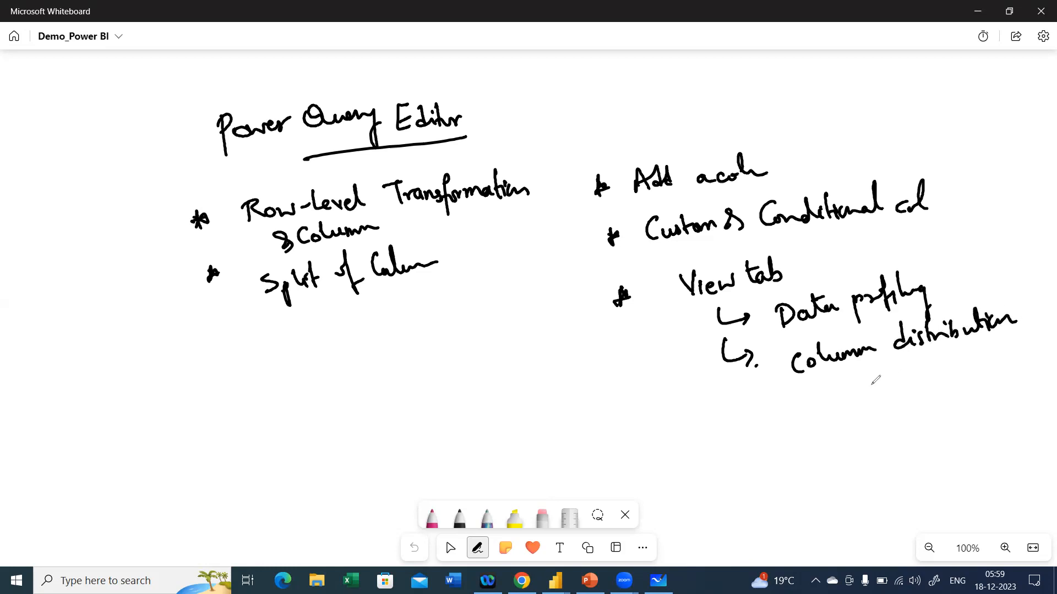
Underline "Column distribution" and "View tab", draw pointing arrows at them, and link "Data profiling" to the note "column".
{"action": "mouse_move", "coordinate": [852, 374]}
{"action": "left_mouse_down"}
{"action": "mouse_move", "coordinate": [851, 404]}
{"action": "mouse_move", "coordinate": [856, 383]}
{"action": "mouse_move", "coordinate": [979, 342]}
{"action": "left_mouse_up"}
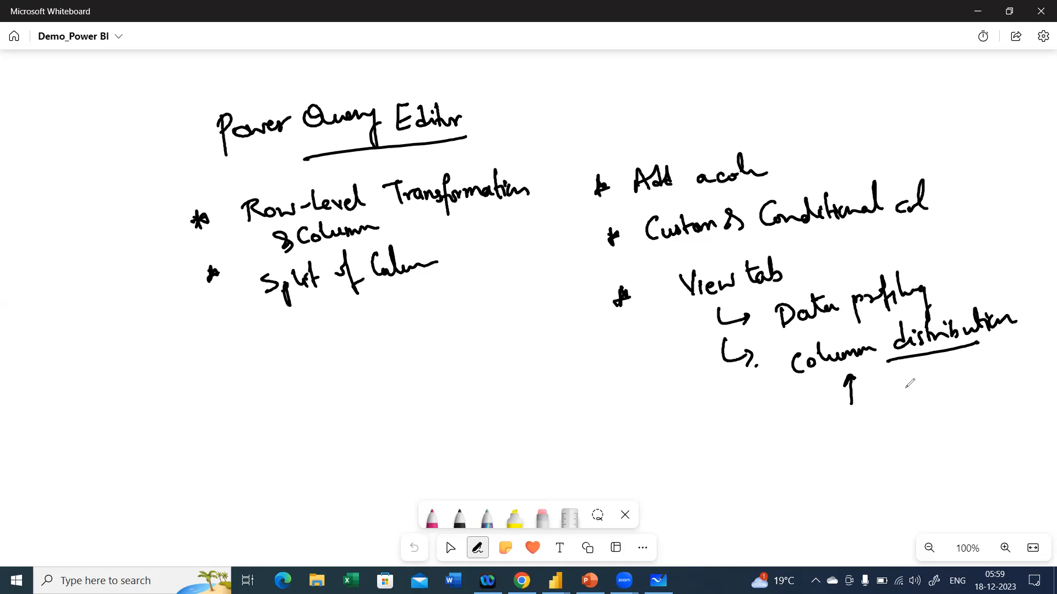
{"action": "mouse_move", "coordinate": [812, 380]}
{"action": "left_mouse_down"}
{"action": "mouse_move", "coordinate": [879, 361]}
{"action": "mouse_move", "coordinate": [900, 416]}
{"action": "left_mouse_up"}
{"action": "left_click_drag", "start_coordinate": [883, 384], "coordinate": [901, 379]}
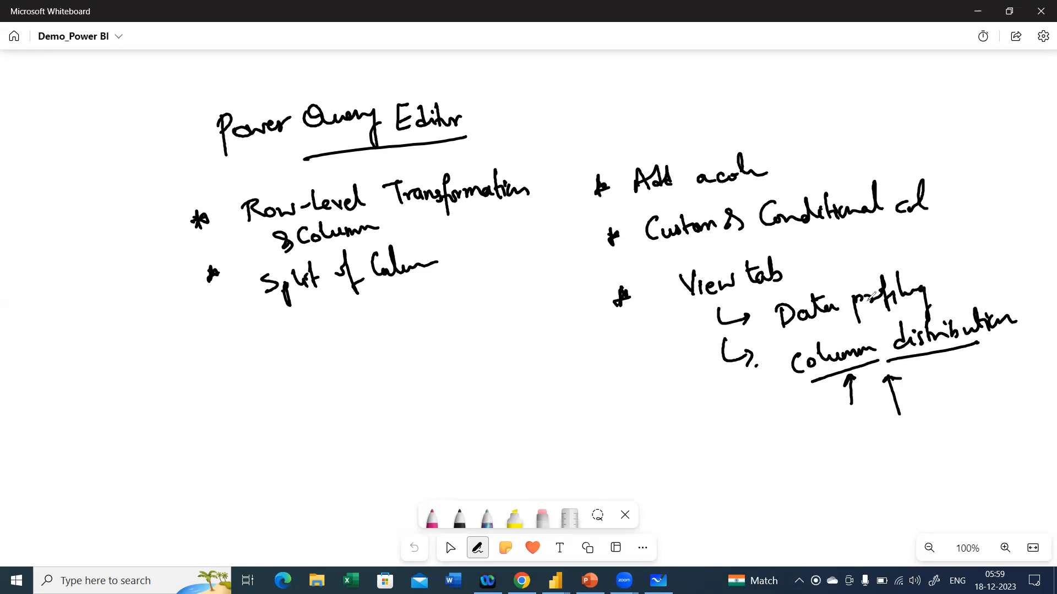
{"action": "mouse_move", "coordinate": [706, 312]}
{"action": "left_mouse_down"}
{"action": "mouse_move", "coordinate": [825, 281]}
{"action": "mouse_move", "coordinate": [862, 253]}
{"action": "mouse_move", "coordinate": [957, 249]}
{"action": "left_mouse_up"}
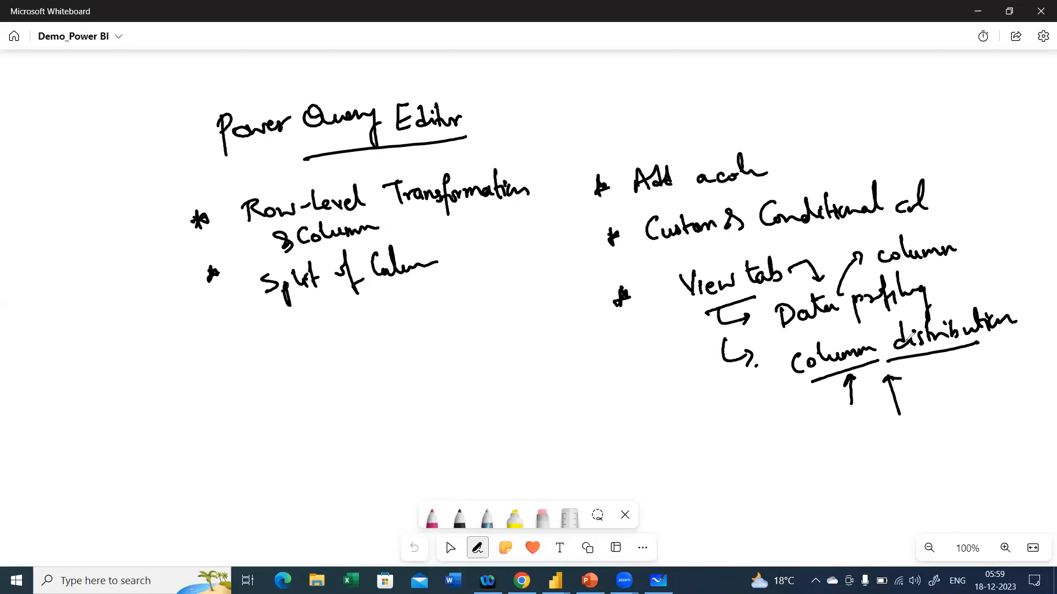
Write "unique value (Data Modeling)" below "Column distribution", underline the bracketed words, and draw arrows pointing up to it.
{"action": "left_click_drag", "start_coordinate": [815, 417], "coordinate": [830, 391]}
{"action": "left_click_drag", "start_coordinate": [793, 444], "coordinate": [967, 419]}
{"action": "left_click_drag", "start_coordinate": [916, 468], "coordinate": [913, 485]}
{"action": "mouse_move", "coordinate": [918, 462]}
{"action": "left_mouse_down"}
{"action": "mouse_move", "coordinate": [920, 475]}
{"action": "mouse_move", "coordinate": [943, 446]}
{"action": "mouse_move", "coordinate": [995, 450]}
{"action": "mouse_move", "coordinate": [1032, 435]}
{"action": "mouse_move", "coordinate": [1048, 449]}
{"action": "mouse_move", "coordinate": [1017, 458]}
{"action": "left_mouse_up"}
{"action": "left_click_drag", "start_coordinate": [1045, 410], "coordinate": [1046, 444]}
{"action": "left_click_drag", "start_coordinate": [946, 498], "coordinate": [985, 474]}
{"action": "mouse_move", "coordinate": [966, 360]}
{"action": "left_mouse_down"}
{"action": "mouse_move", "coordinate": [981, 391]}
{"action": "mouse_move", "coordinate": [970, 361]}
{"action": "left_mouse_up"}
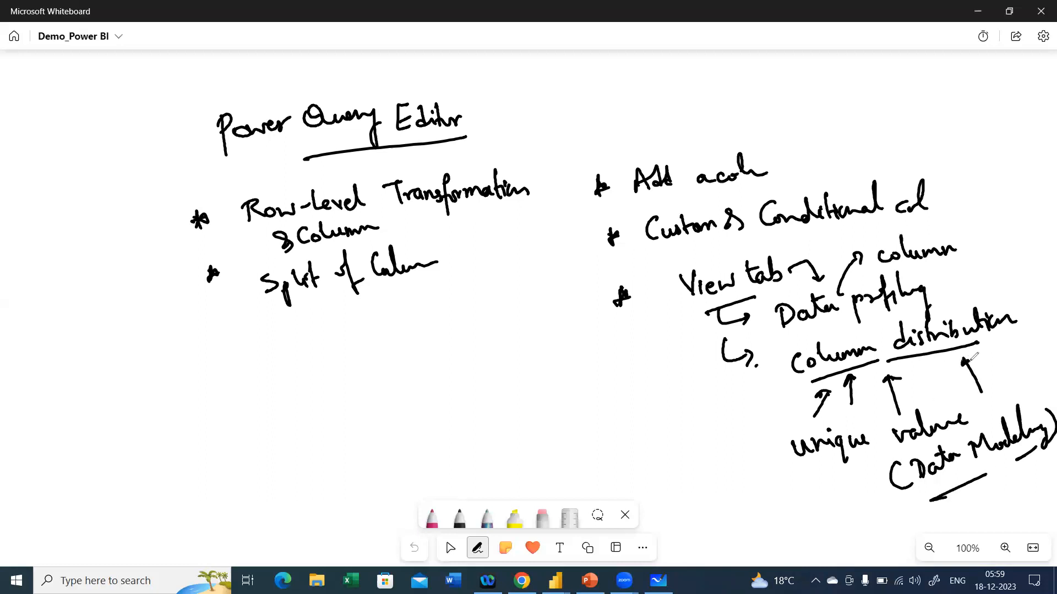
Draw a curved arrow to "Column distribution", tick the "Conditional" bullet, and complete and underline its word "column".
{"action": "left_click_drag", "start_coordinate": [750, 421], "coordinate": [774, 380]}
{"action": "left_click_drag", "start_coordinate": [766, 382], "coordinate": [776, 387]}
{"action": "left_click", "coordinate": [774, 401]}
{"action": "left_click_drag", "start_coordinate": [820, 180], "coordinate": [861, 156]}
{"action": "left_click", "coordinate": [867, 158]}
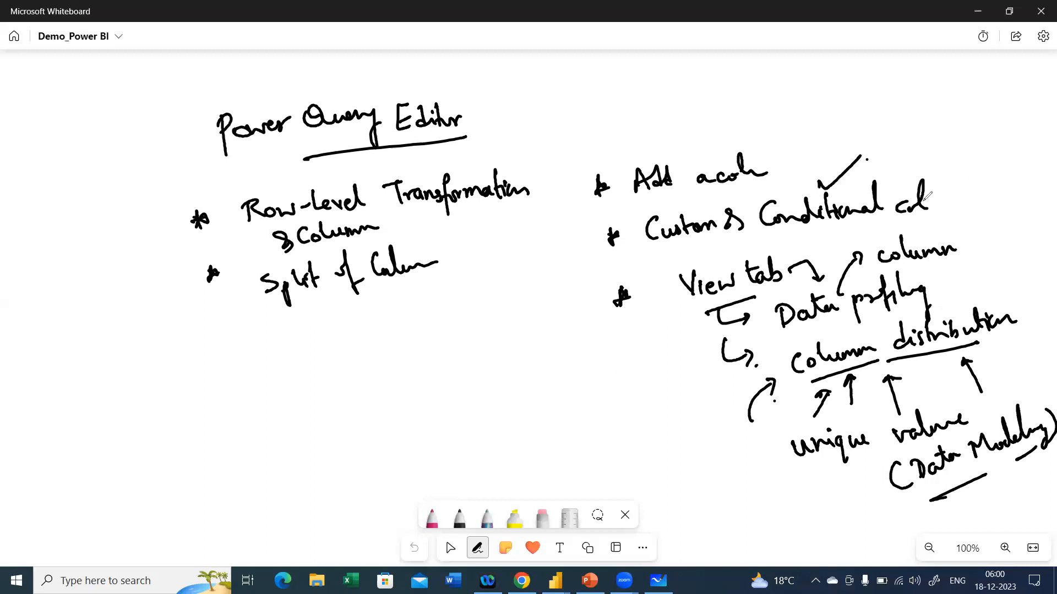
{"action": "left_click_drag", "start_coordinate": [934, 193], "coordinate": [979, 197]}
{"action": "left_click_drag", "start_coordinate": [936, 223], "coordinate": [974, 213]}
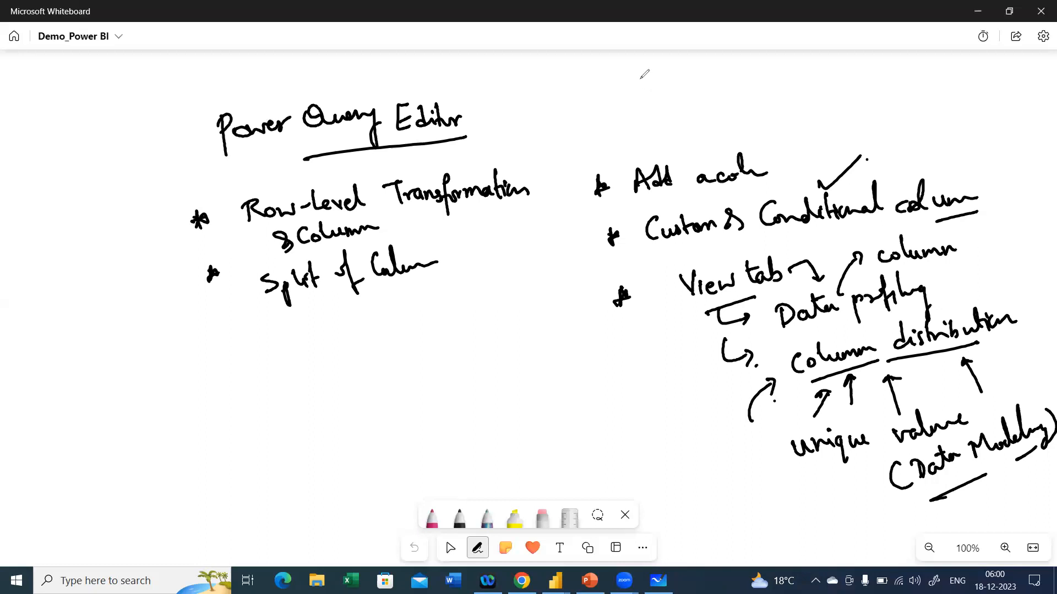
Handwrite the conditional column examples "None → Low Sales" and "Low → Medium Sales" above the "Add a column" bullet.
{"action": "mouse_move", "coordinate": [639, 82]}
{"action": "left_mouse_down"}
{"action": "mouse_move", "coordinate": [648, 93]}
{"action": "mouse_move", "coordinate": [662, 82]}
{"action": "mouse_move", "coordinate": [692, 94]}
{"action": "mouse_move", "coordinate": [694, 111]}
{"action": "mouse_move", "coordinate": [719, 95]}
{"action": "left_mouse_up"}
{"action": "left_click", "coordinate": [726, 98]}
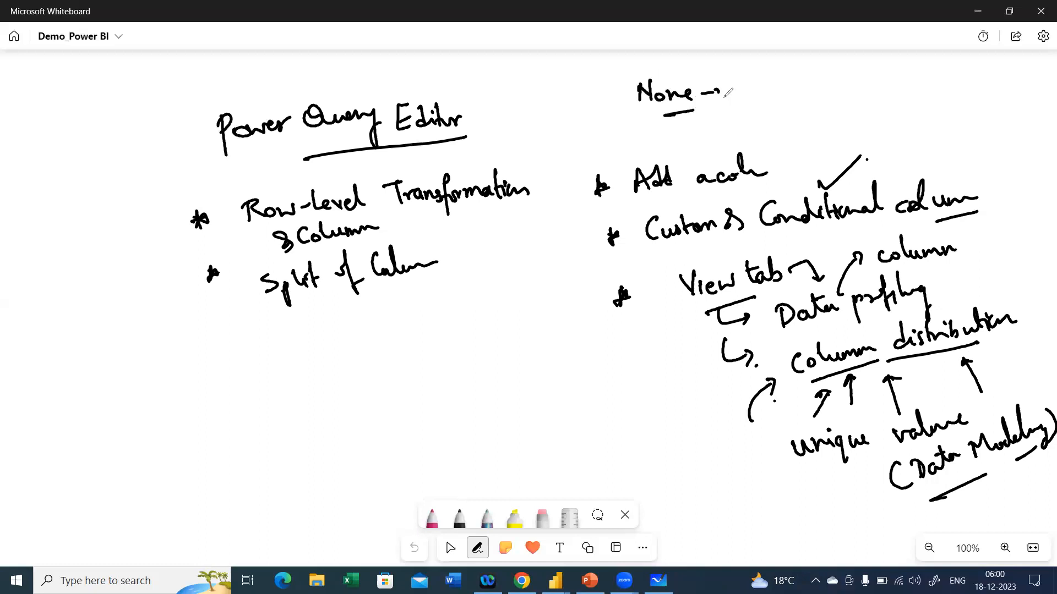
{"action": "left_click_drag", "start_coordinate": [792, 85], "coordinate": [895, 86]}
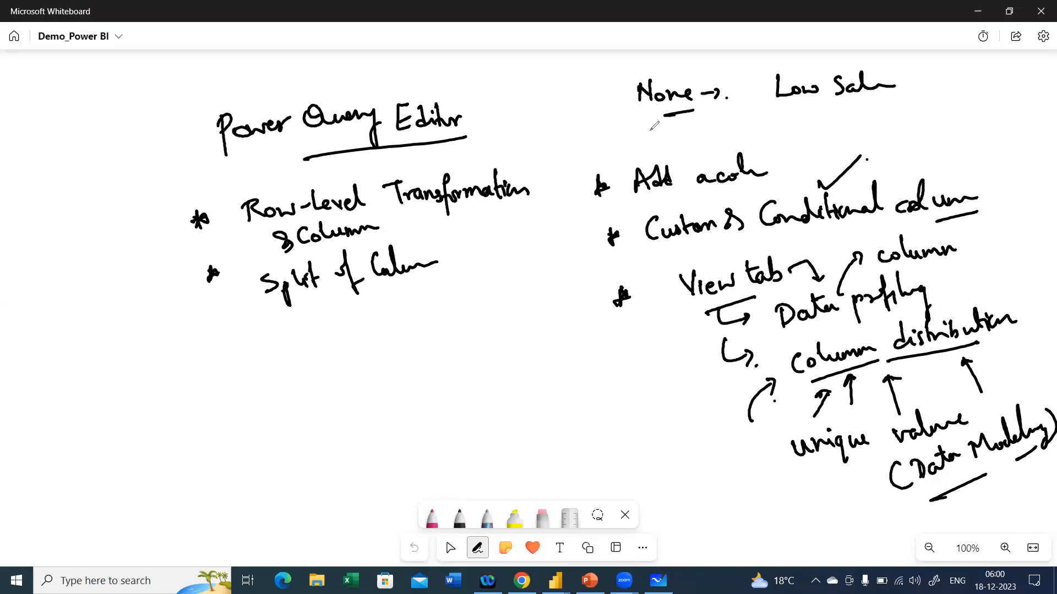
{"action": "left_click_drag", "start_coordinate": [656, 135], "coordinate": [688, 131]}
{"action": "mouse_move", "coordinate": [700, 128]}
{"action": "left_mouse_down"}
{"action": "mouse_move", "coordinate": [815, 112]}
{"action": "mouse_move", "coordinate": [858, 125]}
{"action": "mouse_move", "coordinate": [873, 101]}
{"action": "mouse_move", "coordinate": [875, 128]}
{"action": "left_mouse_up"}
{"action": "left_click", "coordinate": [727, 131]}
{"action": "left_click_drag", "start_coordinate": [856, 131], "coordinate": [880, 128]}
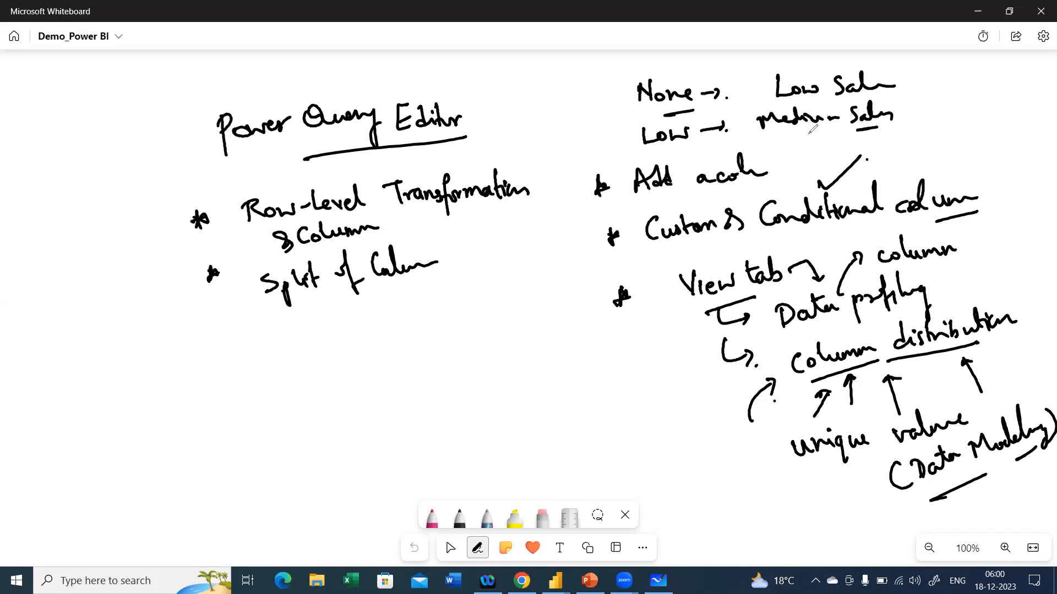
Draw a curved arrow to the "Power Query Editor" heading and write "ETL" underlined above the arrow.
{"action": "mouse_move", "coordinate": [125, 169]}
{"action": "left_mouse_down"}
{"action": "mouse_move", "coordinate": [192, 128]}
{"action": "mouse_move", "coordinate": [188, 139]}
{"action": "left_mouse_up"}
{"action": "mouse_move", "coordinate": [134, 98]}
{"action": "left_mouse_down"}
{"action": "mouse_move", "coordinate": [127, 120]}
{"action": "mouse_move", "coordinate": [141, 116]}
{"action": "left_mouse_up"}
{"action": "left_click_drag", "start_coordinate": [131, 108], "coordinate": [142, 96]}
{"action": "mouse_move", "coordinate": [142, 97]}
{"action": "left_mouse_down"}
{"action": "mouse_move", "coordinate": [162, 92]}
{"action": "mouse_move", "coordinate": [154, 117]}
{"action": "left_mouse_up"}
{"action": "mouse_move", "coordinate": [168, 93]}
{"action": "left_mouse_down"}
{"action": "mouse_move", "coordinate": [167, 114]}
{"action": "mouse_move", "coordinate": [182, 110]}
{"action": "left_mouse_up"}
{"action": "left_click", "coordinate": [187, 104]}
{"action": "left_click_drag", "start_coordinate": [142, 135], "coordinate": [177, 122]}
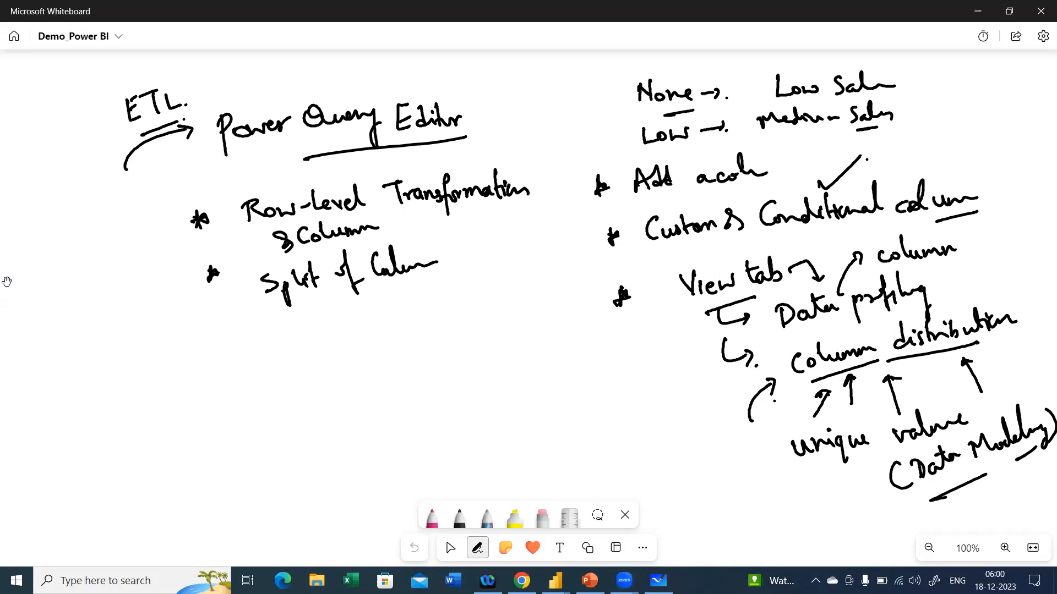
Handwrite the underlined heading "Data-Type" on a blank area of the board.
{"action": "key", "text": "Escape"}
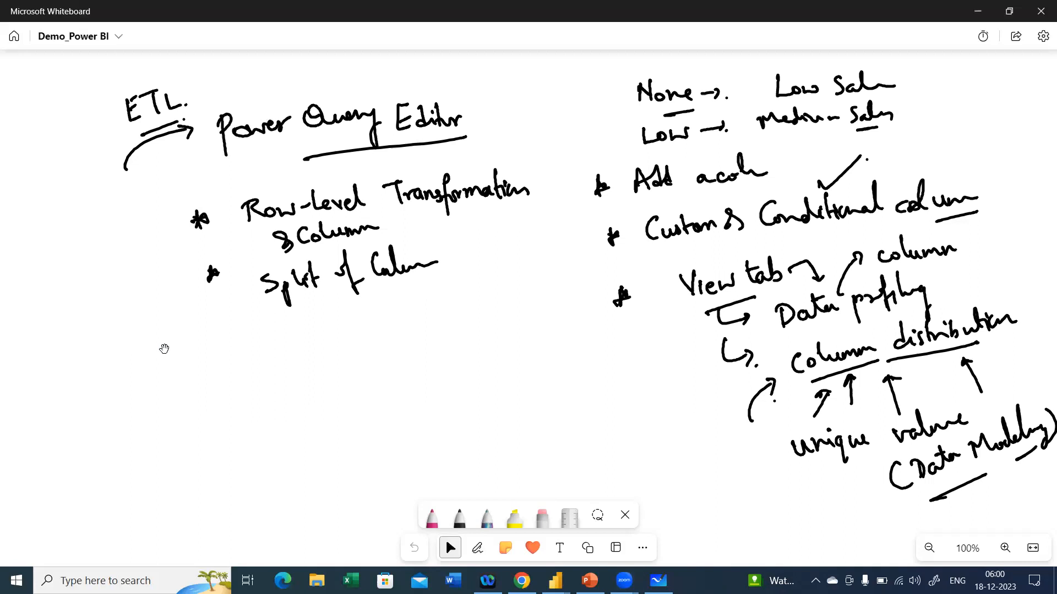
{"action": "scroll", "coordinate": [164, 348], "scroll_direction": "down", "scroll_amount": 10}
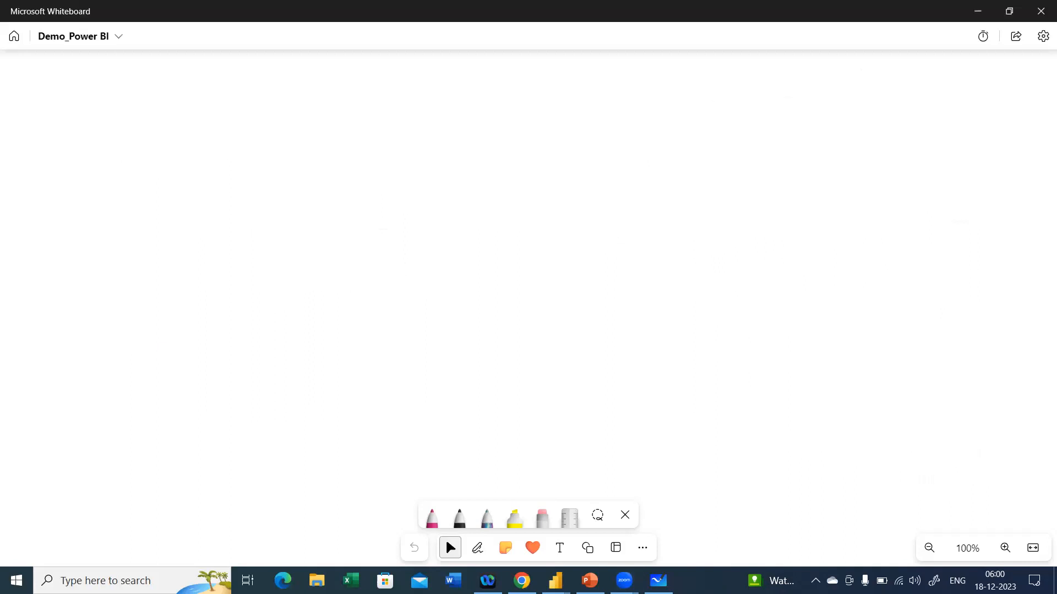
{"action": "key", "text": "alt+w"}
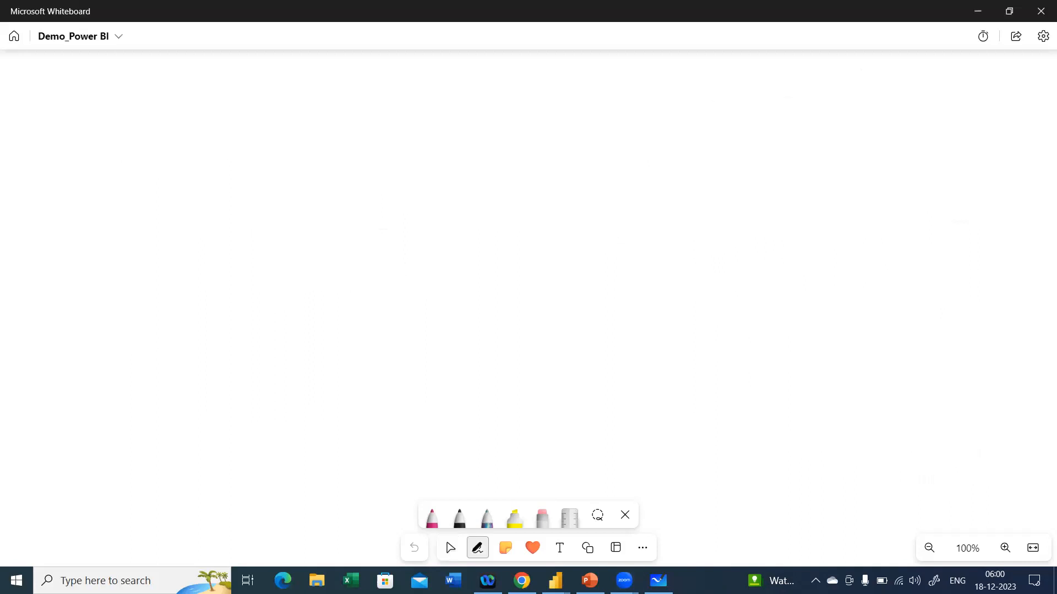
{"action": "key", "text": "Escape"}
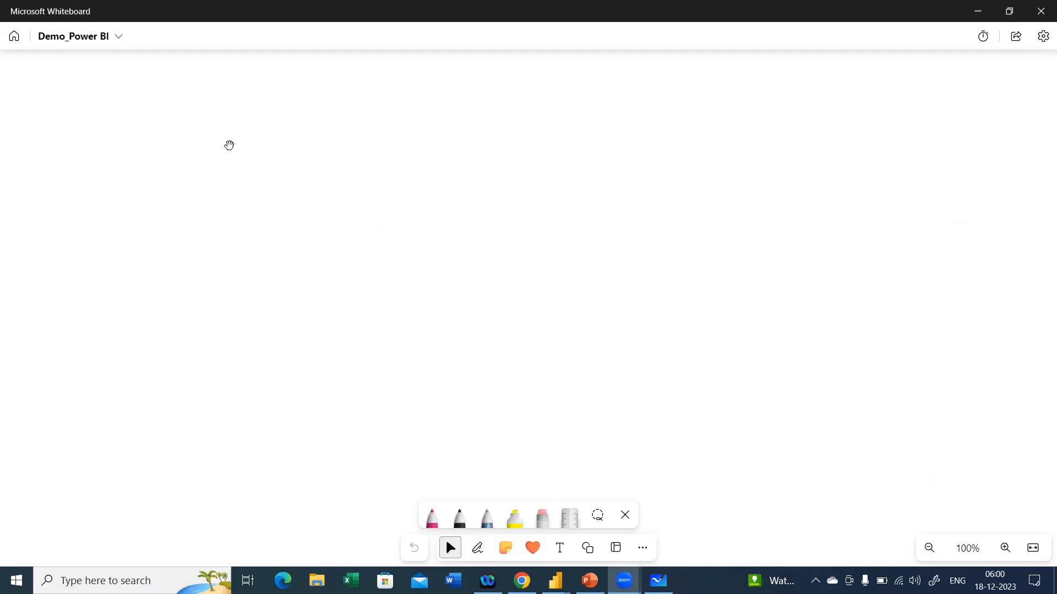
{"action": "key", "text": "alt+w"}
{"action": "key", "text": "Escape"}
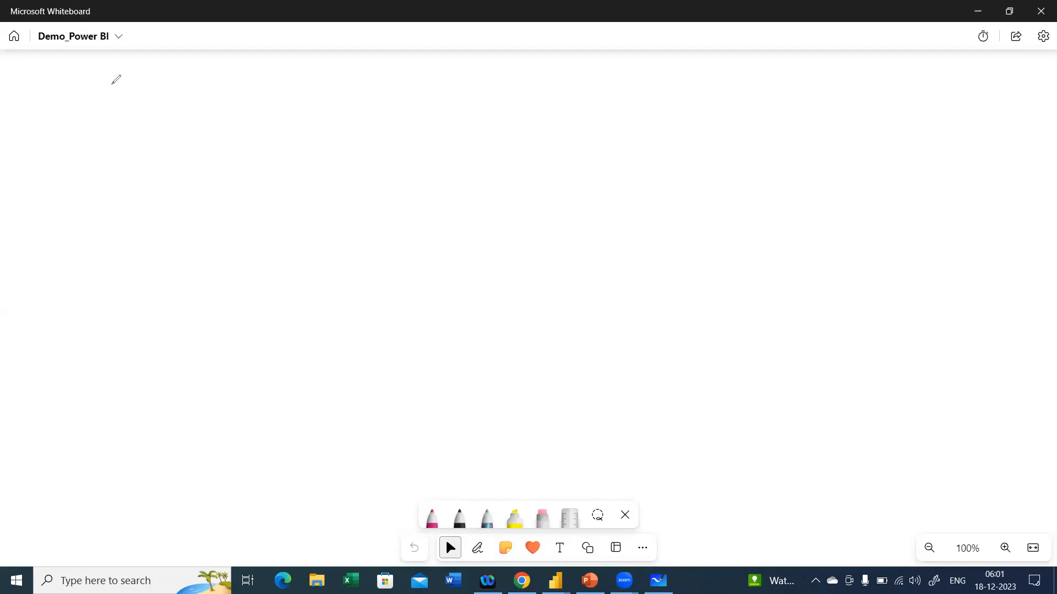
{"action": "mouse_move", "coordinate": [111, 84]}
{"action": "left_mouse_down"}
{"action": "mouse_move", "coordinate": [110, 106]}
{"action": "mouse_move", "coordinate": [183, 78]}
{"action": "mouse_move", "coordinate": [218, 99]}
{"action": "mouse_move", "coordinate": [238, 89]}
{"action": "left_mouse_up"}
{"action": "left_click_drag", "start_coordinate": [131, 117], "coordinate": [234, 108]}
{"action": "left_click", "coordinate": [238, 110]}
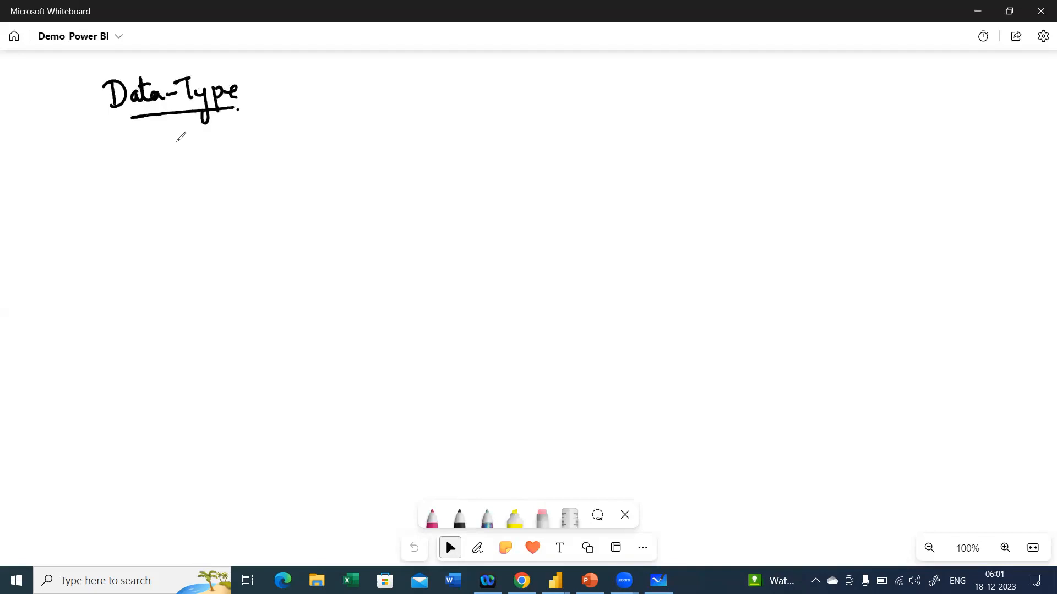
Draw an arrow below the "Data-Type" heading and write the first category, "Date", beside it.
{"action": "left_click_drag", "start_coordinate": [105, 163], "coordinate": [132, 161]}
{"action": "left_click_drag", "start_coordinate": [125, 157], "coordinate": [131, 168]}
{"action": "left_click_drag", "start_coordinate": [200, 142], "coordinate": [201, 165]}
{"action": "mouse_move", "coordinate": [188, 145]}
{"action": "left_mouse_down"}
{"action": "mouse_move", "coordinate": [211, 145]}
{"action": "mouse_move", "coordinate": [199, 166]}
{"action": "left_mouse_up"}
{"action": "mouse_move", "coordinate": [232, 150]}
{"action": "left_mouse_down"}
{"action": "mouse_move", "coordinate": [223, 160]}
{"action": "mouse_move", "coordinate": [242, 163]}
{"action": "left_mouse_up"}
{"action": "mouse_move", "coordinate": [235, 137]}
{"action": "left_mouse_down"}
{"action": "mouse_move", "coordinate": [243, 163]}
{"action": "mouse_move", "coordinate": [257, 161]}
{"action": "mouse_move", "coordinate": [247, 145]}
{"action": "left_mouse_up"}
Draw a vertical divider, write the underlined category "Text" beyond it, and underline "Date".
{"action": "left_click_drag", "start_coordinate": [344, 122], "coordinate": [361, 284]}
{"action": "left_click", "coordinate": [366, 264]}
{"action": "left_click_drag", "start_coordinate": [391, 133], "coordinate": [423, 131]}
{"action": "mouse_move", "coordinate": [415, 132]}
{"action": "left_mouse_down"}
{"action": "mouse_move", "coordinate": [416, 162]}
{"action": "mouse_move", "coordinate": [452, 160]}
{"action": "left_mouse_up"}
{"action": "mouse_move", "coordinate": [451, 144]}
{"action": "left_mouse_down"}
{"action": "mouse_move", "coordinate": [437, 160]}
{"action": "mouse_move", "coordinate": [456, 159]}
{"action": "mouse_move", "coordinate": [467, 139]}
{"action": "left_mouse_up"}
{"action": "left_click_drag", "start_coordinate": [417, 168], "coordinate": [457, 164]}
{"action": "left_click_drag", "start_coordinate": [219, 181], "coordinate": [283, 177]}
{"action": "left_click", "coordinate": [292, 179]}
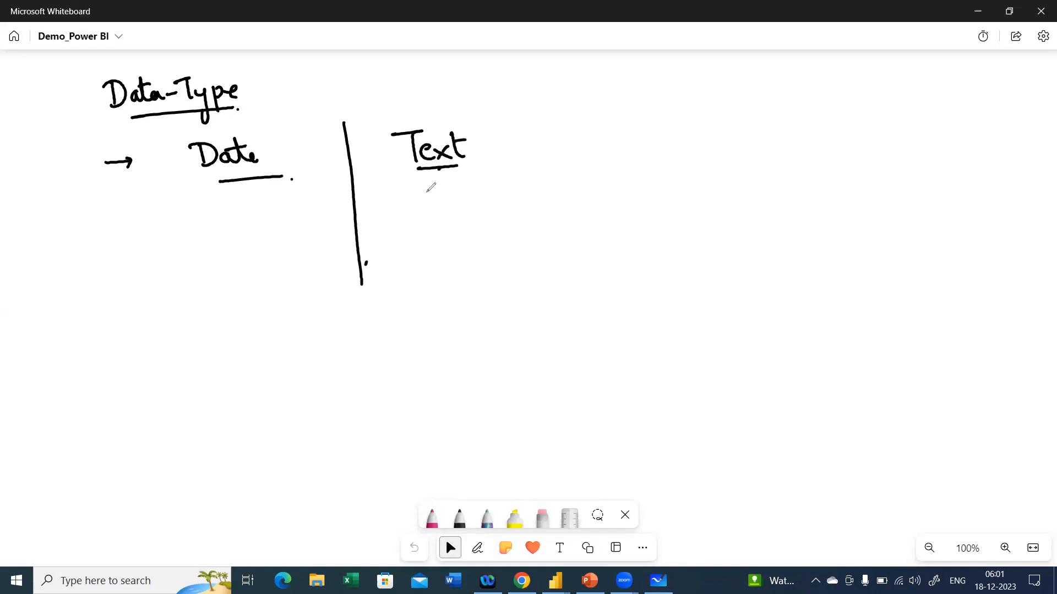
Draw a second vertical divider and write the underlined category "True/False" after it.
{"action": "left_click_drag", "start_coordinate": [535, 126], "coordinate": [560, 270]}
{"action": "left_click_drag", "start_coordinate": [616, 125], "coordinate": [621, 148]}
{"action": "mouse_move", "coordinate": [602, 128]}
{"action": "left_mouse_down"}
{"action": "mouse_move", "coordinate": [631, 120]}
{"action": "mouse_move", "coordinate": [675, 156]}
{"action": "left_mouse_up"}
{"action": "left_click", "coordinate": [672, 142]}
{"action": "mouse_move", "coordinate": [688, 131]}
{"action": "left_mouse_down"}
{"action": "mouse_move", "coordinate": [685, 149]}
{"action": "mouse_move", "coordinate": [698, 127]}
{"action": "mouse_move", "coordinate": [706, 148]}
{"action": "left_mouse_up"}
{"action": "left_click", "coordinate": [702, 139]}
{"action": "mouse_move", "coordinate": [711, 126]}
{"action": "left_mouse_down"}
{"action": "mouse_move", "coordinate": [709, 148]}
{"action": "mouse_move", "coordinate": [737, 144]}
{"action": "left_mouse_up"}
{"action": "left_click_drag", "start_coordinate": [649, 159], "coordinate": [720, 157]}
List "Date" and "Date/Time" as arrowed items under the Date category.
{"action": "left_click_drag", "start_coordinate": [168, 206], "coordinate": [258, 217]}
{"action": "mouse_move", "coordinate": [262, 198]}
{"action": "left_mouse_down"}
{"action": "mouse_move", "coordinate": [263, 218]}
{"action": "mouse_move", "coordinate": [268, 203]}
{"action": "left_mouse_up"}
{"action": "left_click_drag", "start_coordinate": [263, 215], "coordinate": [271, 216]}
{"action": "left_click_drag", "start_coordinate": [179, 254], "coordinate": [222, 257]}
{"action": "left_click", "coordinate": [220, 239]}
{"action": "left_click", "coordinate": [239, 246]}
{"action": "mouse_move", "coordinate": [221, 240]}
{"action": "left_mouse_down"}
{"action": "mouse_move", "coordinate": [223, 256]}
{"action": "mouse_move", "coordinate": [254, 254]}
{"action": "left_mouse_up"}
{"action": "mouse_move", "coordinate": [257, 247]}
{"action": "left_mouse_down"}
{"action": "mouse_move", "coordinate": [272, 260]}
{"action": "mouse_move", "coordinate": [290, 235]}
{"action": "left_mouse_up"}
{"action": "left_click_drag", "start_coordinate": [286, 236], "coordinate": [286, 252]}
{"action": "mouse_move", "coordinate": [293, 242]}
{"action": "left_mouse_down"}
{"action": "mouse_move", "coordinate": [295, 252]}
{"action": "mouse_move", "coordinate": [327, 250]}
{"action": "left_mouse_up"}
Add the arrowed item "Duration" under the Date category, underline it, and draw a curved arrow up to "Date/Time".
{"action": "left_click_drag", "start_coordinate": [177, 295], "coordinate": [243, 300]}
{"action": "left_click_drag", "start_coordinate": [255, 288], "coordinate": [274, 292]}
{"action": "mouse_move", "coordinate": [286, 283]}
{"action": "left_mouse_down"}
{"action": "mouse_move", "coordinate": [275, 297]}
{"action": "mouse_move", "coordinate": [284, 297]}
{"action": "left_mouse_up"}
{"action": "left_click_drag", "start_coordinate": [290, 275], "coordinate": [297, 296]}
{"action": "left_click_drag", "start_coordinate": [292, 284], "coordinate": [327, 284]}
{"action": "left_click_drag", "start_coordinate": [287, 315], "coordinate": [318, 308]}
{"action": "left_click", "coordinate": [325, 310]}
{"action": "mouse_move", "coordinate": [202, 331]}
{"action": "left_mouse_down"}
{"action": "mouse_move", "coordinate": [186, 334]}
{"action": "mouse_move", "coordinate": [177, 258]}
{"action": "mouse_move", "coordinate": [179, 273]}
{"action": "left_mouse_up"}
{"action": "left_click", "coordinate": [188, 282]}
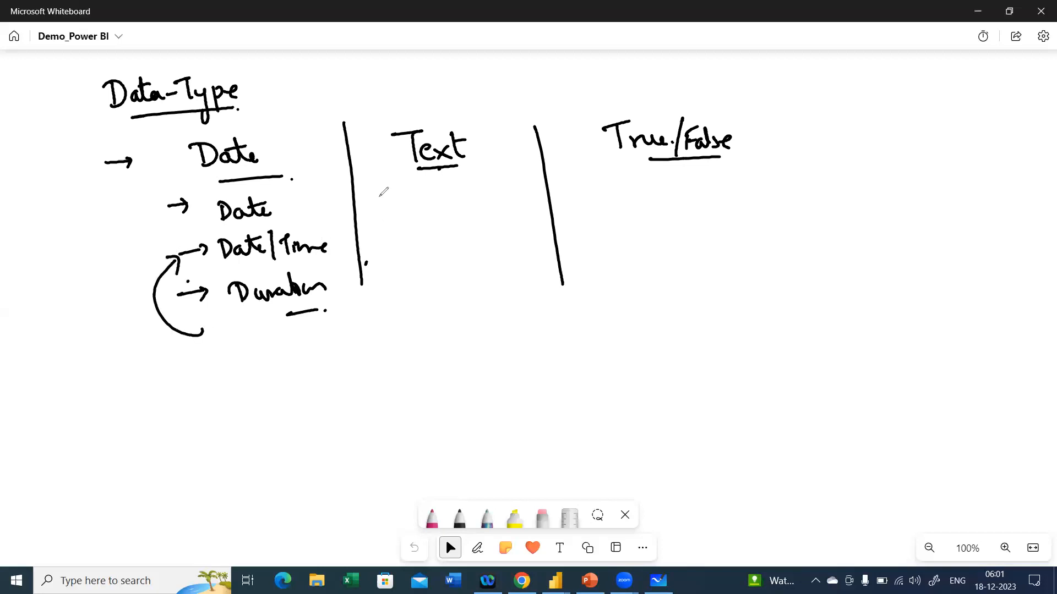
Draw a third divider, write the underlined category "Number", and place four star bullets beneath it.
{"action": "left_click_drag", "start_coordinate": [808, 124], "coordinate": [832, 264]}
{"action": "mouse_move", "coordinate": [856, 142]}
{"action": "left_mouse_down"}
{"action": "mouse_move", "coordinate": [872, 114]}
{"action": "mouse_move", "coordinate": [886, 143]}
{"action": "left_mouse_up"}
{"action": "mouse_move", "coordinate": [886, 144]}
{"action": "left_mouse_down"}
{"action": "mouse_move", "coordinate": [890, 134]}
{"action": "mouse_move", "coordinate": [933, 137]}
{"action": "mouse_move", "coordinate": [880, 150]}
{"action": "mouse_move", "coordinate": [941, 144]}
{"action": "left_mouse_up"}
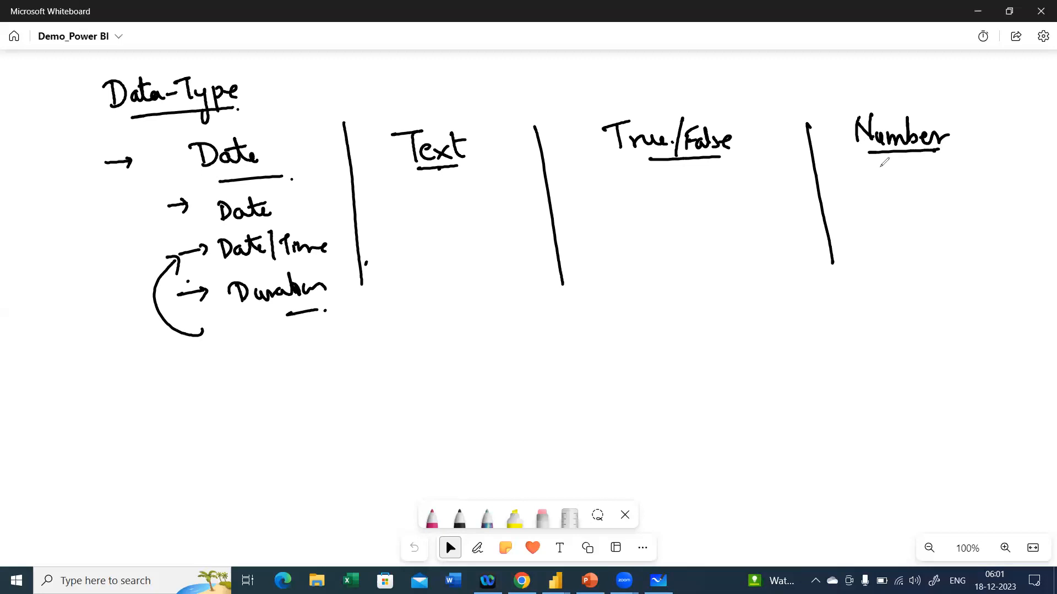
{"action": "mouse_move", "coordinate": [836, 172]}
{"action": "left_mouse_down"}
{"action": "mouse_move", "coordinate": [849, 183]}
{"action": "mouse_move", "coordinate": [850, 173]}
{"action": "left_mouse_up"}
{"action": "mouse_move", "coordinate": [841, 208]}
{"action": "left_mouse_down"}
{"action": "mouse_move", "coordinate": [852, 219]}
{"action": "mouse_move", "coordinate": [854, 209]}
{"action": "mouse_move", "coordinate": [860, 287]}
{"action": "mouse_move", "coordinate": [870, 285]}
{"action": "left_mouse_up"}
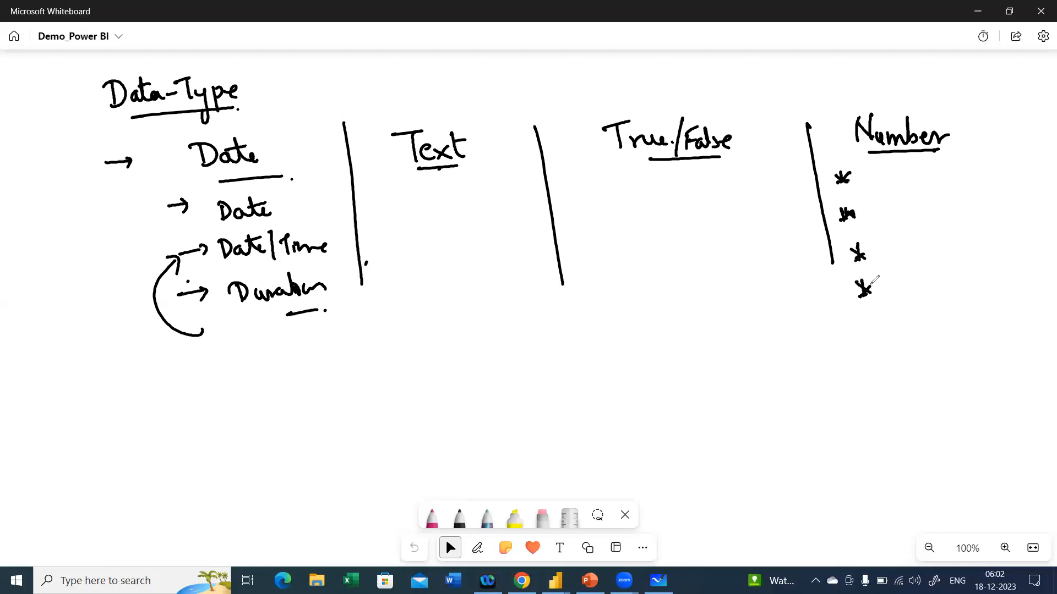
Write "TEXT" in capitals under the Text category and underline it.
{"action": "left_click_drag", "start_coordinate": [408, 209], "coordinate": [440, 205]}
{"action": "mouse_move", "coordinate": [427, 209]}
{"action": "left_mouse_down"}
{"action": "mouse_move", "coordinate": [430, 238]}
{"action": "mouse_move", "coordinate": [470, 234]}
{"action": "left_mouse_up"}
{"action": "mouse_move", "coordinate": [469, 215]}
{"action": "left_mouse_down"}
{"action": "mouse_move", "coordinate": [451, 234]}
{"action": "mouse_move", "coordinate": [484, 212]}
{"action": "left_mouse_up"}
{"action": "left_click_drag", "start_coordinate": [476, 215], "coordinate": [479, 234]}
{"action": "left_click_drag", "start_coordinate": [412, 208], "coordinate": [446, 204]}
{"action": "left_click_drag", "start_coordinate": [424, 262], "coordinate": [486, 250]}
{"action": "left_click", "coordinate": [494, 250]}
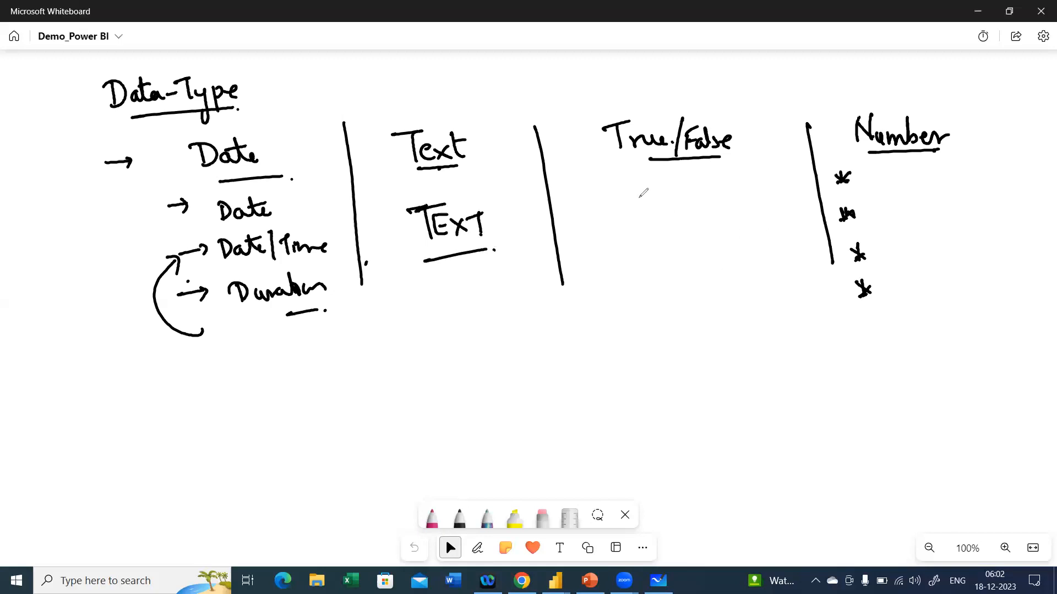
Write the underlined word "Binary" under True/False, underline "True", and link "False" by an arrow to an underlined "Conditional" note.
{"action": "mouse_move", "coordinate": [619, 202]}
{"action": "left_mouse_down"}
{"action": "mouse_move", "coordinate": [620, 231]}
{"action": "mouse_move", "coordinate": [629, 217]}
{"action": "mouse_move", "coordinate": [626, 233]}
{"action": "mouse_move", "coordinate": [645, 227]}
{"action": "left_mouse_up"}
{"action": "mouse_move", "coordinate": [653, 213]}
{"action": "left_mouse_down"}
{"action": "mouse_move", "coordinate": [690, 218]}
{"action": "mouse_move", "coordinate": [710, 251]}
{"action": "left_mouse_up"}
{"action": "left_click_drag", "start_coordinate": [633, 254], "coordinate": [690, 244]}
{"action": "left_click_drag", "start_coordinate": [618, 173], "coordinate": [669, 165]}
{"action": "mouse_move", "coordinate": [707, 156]}
{"action": "left_mouse_down"}
{"action": "mouse_move", "coordinate": [742, 165]}
{"action": "mouse_move", "coordinate": [747, 238]}
{"action": "mouse_move", "coordinate": [803, 222]}
{"action": "mouse_move", "coordinate": [816, 236]}
{"action": "left_mouse_up"}
{"action": "left_click", "coordinate": [762, 203]}
{"action": "left_click_drag", "start_coordinate": [769, 262], "coordinate": [809, 248]}
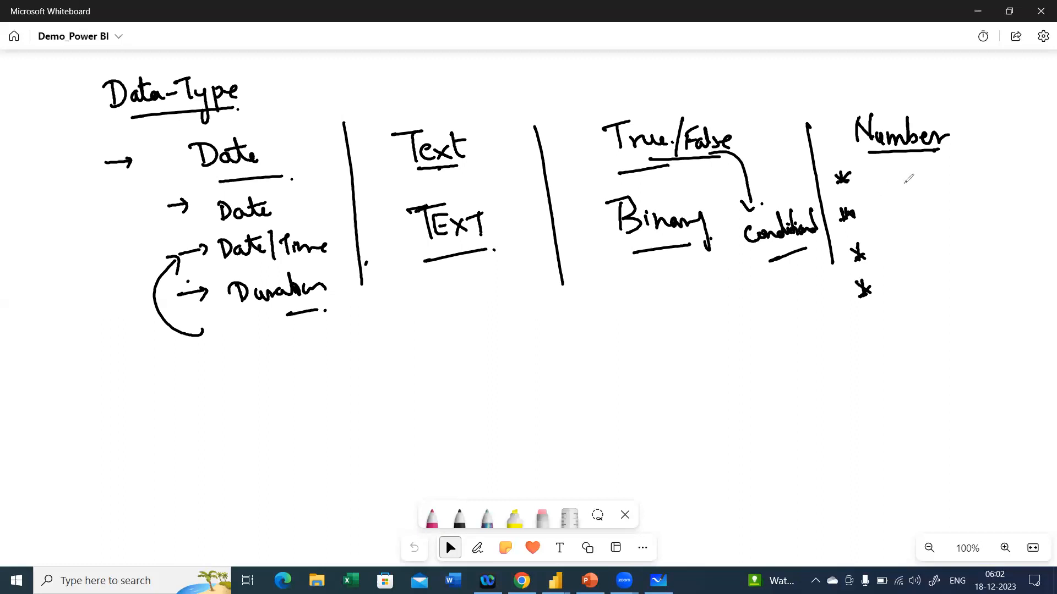
Draw a closing brace beside the Number list and fill its first three bullets with "Fixed Decimal", "Decimal" and "Whole Number", underlining for emphasis.
{"action": "mouse_move", "coordinate": [990, 117]}
{"action": "left_mouse_down"}
{"action": "mouse_move", "coordinate": [1022, 285]}
{"action": "mouse_move", "coordinate": [1016, 313]}
{"action": "left_mouse_up"}
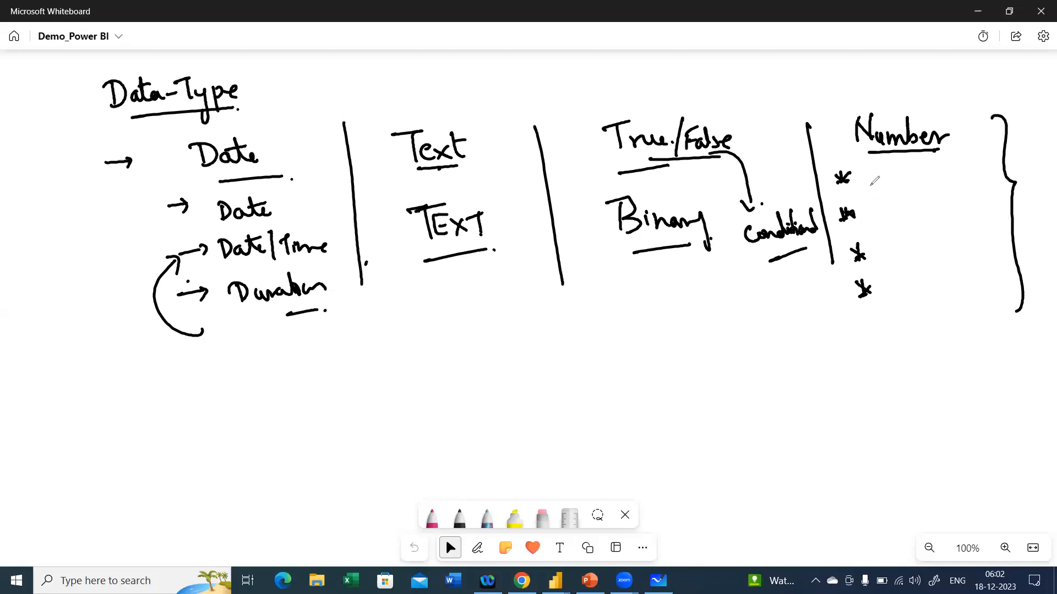
{"action": "left_click_drag", "start_coordinate": [844, 195], "coordinate": [984, 190]}
{"action": "mouse_move", "coordinate": [875, 163]}
{"action": "left_mouse_down"}
{"action": "mouse_move", "coordinate": [872, 190]}
{"action": "mouse_move", "coordinate": [911, 187]}
{"action": "mouse_move", "coordinate": [932, 165]}
{"action": "mouse_move", "coordinate": [943, 177]}
{"action": "mouse_move", "coordinate": [991, 171]}
{"action": "left_mouse_up"}
{"action": "mouse_move", "coordinate": [894, 206]}
{"action": "left_mouse_down"}
{"action": "mouse_move", "coordinate": [894, 225]}
{"action": "mouse_move", "coordinate": [989, 216]}
{"action": "left_mouse_up"}
{"action": "left_click", "coordinate": [997, 218]}
{"action": "mouse_move", "coordinate": [885, 244]}
{"action": "left_mouse_down"}
{"action": "mouse_move", "coordinate": [932, 252]}
{"action": "mouse_move", "coordinate": [976, 240]}
{"action": "mouse_move", "coordinate": [1006, 250]}
{"action": "mouse_move", "coordinate": [1018, 234]}
{"action": "mouse_move", "coordinate": [1038, 239]}
{"action": "left_mouse_up"}
{"action": "mouse_move", "coordinate": [947, 263]}
{"action": "left_mouse_down"}
{"action": "mouse_move", "coordinate": [938, 270]}
{"action": "mouse_move", "coordinate": [1017, 262]}
{"action": "left_mouse_up"}
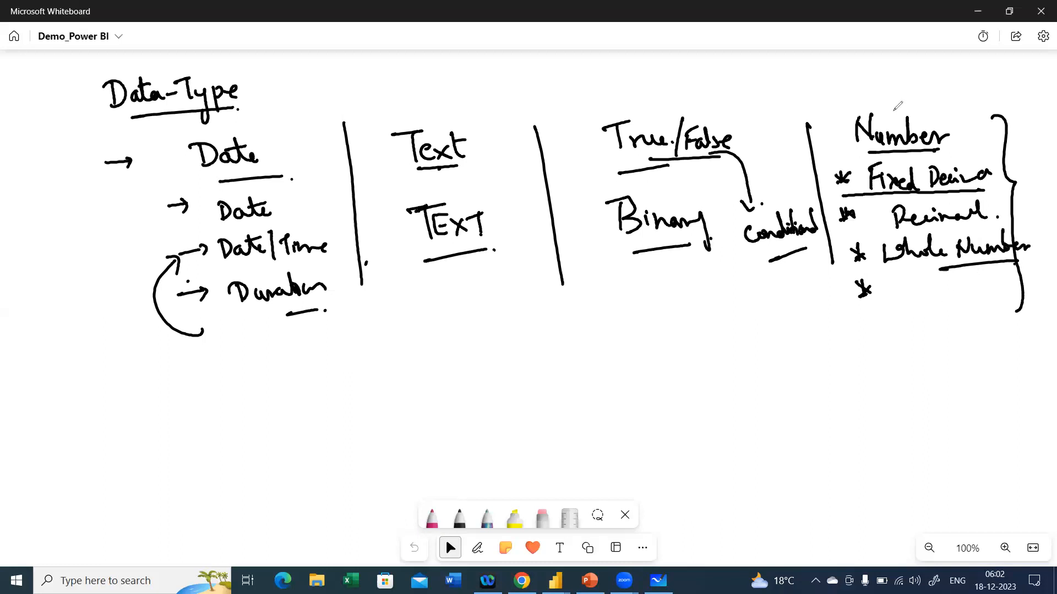
Draw an arrow pointing at "Number" and write the underlined word "Currency" at the fourth bullet.
{"action": "left_click_drag", "start_coordinate": [807, 110], "coordinate": [841, 132]}
{"action": "left_click_drag", "start_coordinate": [834, 125], "coordinate": [837, 138]}
{"action": "mouse_move", "coordinate": [911, 279]}
{"action": "left_mouse_down"}
{"action": "mouse_move", "coordinate": [900, 295]}
{"action": "mouse_move", "coordinate": [999, 294]}
{"action": "mouse_move", "coordinate": [1005, 338]}
{"action": "left_mouse_up"}
{"action": "left_click_drag", "start_coordinate": [926, 321], "coordinate": [988, 319]}
{"action": "left_click", "coordinate": [990, 325]}
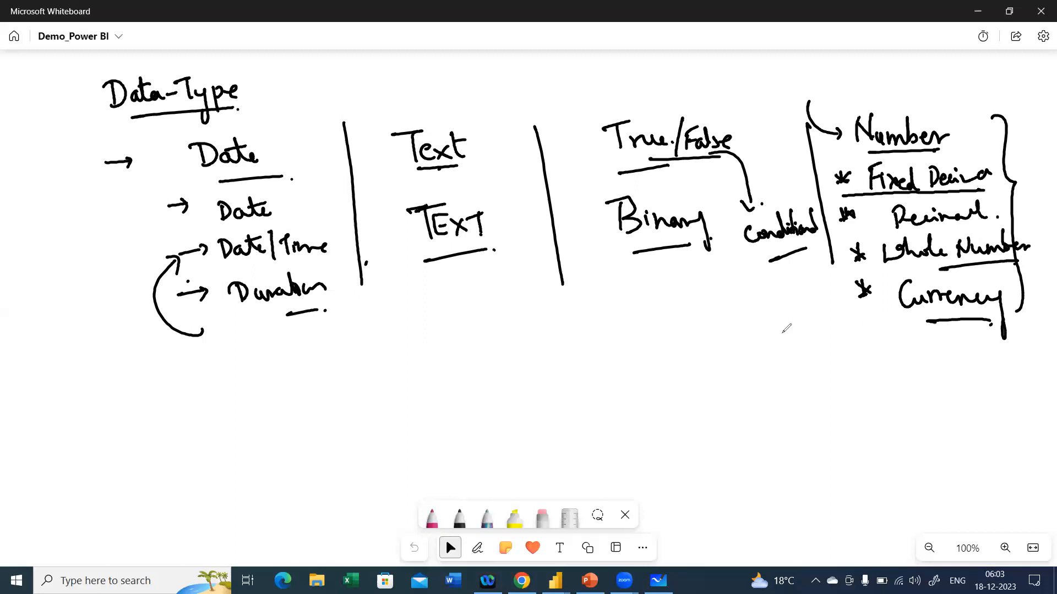
Write "Change the data type" below the Number list, then add an arrow and underlines to emphasise it.
{"action": "mouse_move", "coordinate": [729, 327]}
{"action": "left_mouse_down"}
{"action": "mouse_move", "coordinate": [723, 346]}
{"action": "mouse_move", "coordinate": [780, 338]}
{"action": "mouse_move", "coordinate": [790, 372]}
{"action": "mouse_move", "coordinate": [821, 328]}
{"action": "mouse_move", "coordinate": [853, 344]}
{"action": "mouse_move", "coordinate": [842, 380]}
{"action": "mouse_move", "coordinate": [914, 347]}
{"action": "mouse_move", "coordinate": [915, 375]}
{"action": "mouse_move", "coordinate": [960, 376]}
{"action": "left_mouse_up"}
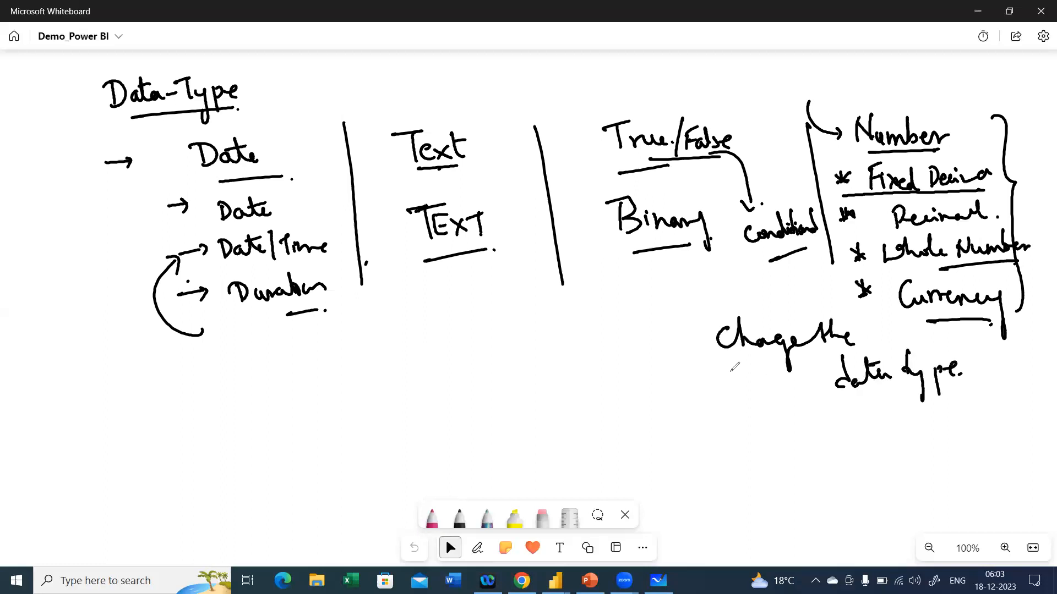
{"action": "left_click_drag", "start_coordinate": [750, 423], "coordinate": [776, 388]}
{"action": "left_click", "coordinate": [779, 403]}
{"action": "left_click_drag", "start_coordinate": [886, 403], "coordinate": [938, 400]}
{"action": "left_click_drag", "start_coordinate": [814, 368], "coordinate": [861, 361]}
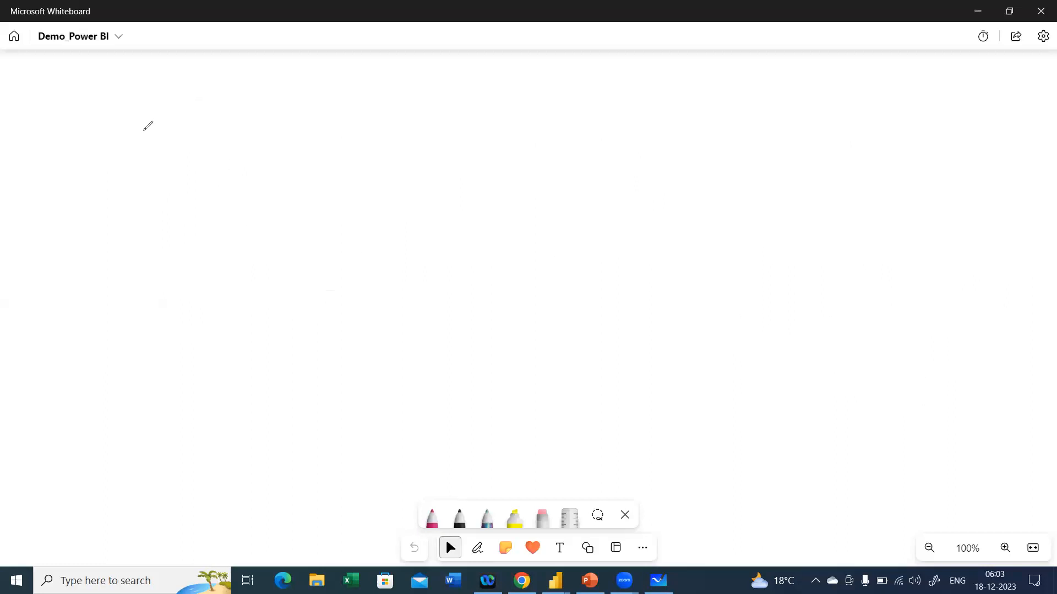
Draw a star bullet and write the underlined heading "Agenda for Today" above it on the blank board.
{"action": "mouse_move", "coordinate": [138, 132]}
{"action": "left_mouse_down"}
{"action": "mouse_move", "coordinate": [161, 123]}
{"action": "mouse_move", "coordinate": [141, 147]}
{"action": "left_mouse_up"}
{"action": "left_click_drag", "start_coordinate": [207, 97], "coordinate": [226, 83]}
{"action": "mouse_move", "coordinate": [243, 79]}
{"action": "left_mouse_down"}
{"action": "mouse_move", "coordinate": [230, 90]}
{"action": "mouse_move", "coordinate": [237, 110]}
{"action": "mouse_move", "coordinate": [261, 87]}
{"action": "mouse_move", "coordinate": [276, 94]}
{"action": "left_mouse_up"}
{"action": "mouse_move", "coordinate": [289, 63]}
{"action": "left_mouse_down"}
{"action": "mouse_move", "coordinate": [287, 97]}
{"action": "mouse_move", "coordinate": [277, 95]}
{"action": "left_mouse_up"}
{"action": "mouse_move", "coordinate": [306, 81]}
{"action": "left_mouse_down"}
{"action": "mouse_move", "coordinate": [298, 93]}
{"action": "mouse_move", "coordinate": [306, 96]}
{"action": "left_mouse_up"}
{"action": "mouse_move", "coordinate": [333, 75]}
{"action": "left_mouse_down"}
{"action": "mouse_move", "coordinate": [342, 65]}
{"action": "mouse_move", "coordinate": [334, 101]}
{"action": "left_mouse_up"}
{"action": "left_click_drag", "start_coordinate": [332, 82], "coordinate": [353, 85]}
{"action": "left_click_drag", "start_coordinate": [372, 71], "coordinate": [390, 70]}
{"action": "mouse_move", "coordinate": [387, 71]}
{"action": "left_mouse_down"}
{"action": "mouse_move", "coordinate": [386, 94]}
{"action": "mouse_move", "coordinate": [394, 92]}
{"action": "left_mouse_up"}
{"action": "mouse_move", "coordinate": [410, 87]}
{"action": "left_mouse_down"}
{"action": "mouse_move", "coordinate": [409, 96]}
{"action": "mouse_move", "coordinate": [422, 95]}
{"action": "left_mouse_up"}
{"action": "left_click_drag", "start_coordinate": [431, 82], "coordinate": [440, 93]}
{"action": "left_click_drag", "start_coordinate": [441, 82], "coordinate": [437, 129]}
{"action": "left_click_drag", "start_coordinate": [252, 112], "coordinate": [437, 104]}
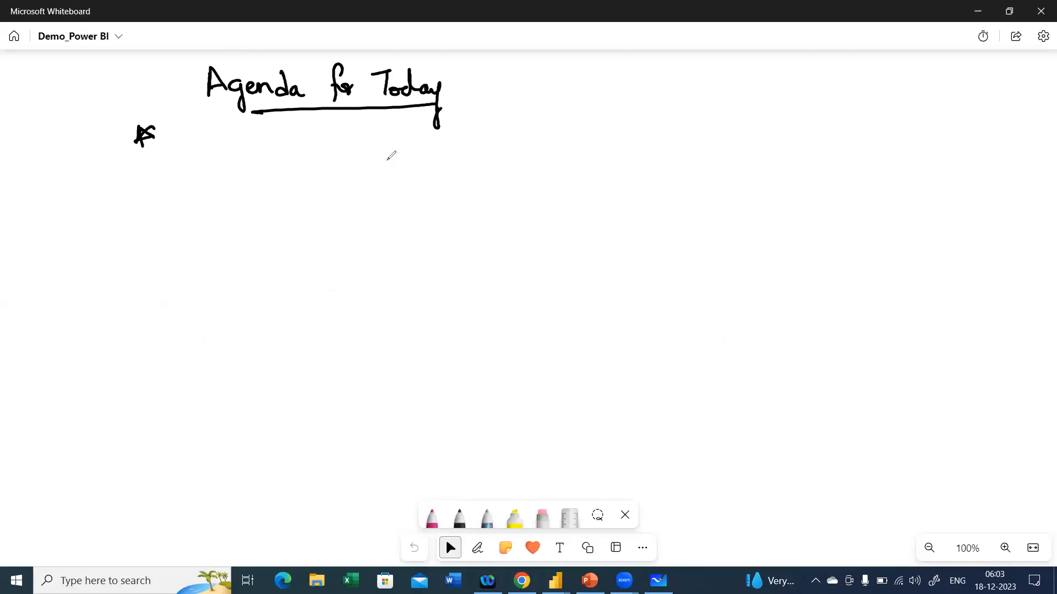
Write the underlined note "Queries in Power Query" in the board's upper-right corner and the underlined item "Merge Queries" beside the star.
{"action": "mouse_move", "coordinate": [851, 67]}
{"action": "left_mouse_down"}
{"action": "mouse_move", "coordinate": [848, 82]}
{"action": "mouse_move", "coordinate": [933, 95]}
{"action": "left_mouse_up"}
{"action": "mouse_move", "coordinate": [864, 121]}
{"action": "left_mouse_down"}
{"action": "mouse_move", "coordinate": [914, 108]}
{"action": "mouse_move", "coordinate": [934, 123]}
{"action": "mouse_move", "coordinate": [977, 104]}
{"action": "mouse_move", "coordinate": [979, 117]}
{"action": "mouse_move", "coordinate": [1024, 132]}
{"action": "mouse_move", "coordinate": [913, 151]}
{"action": "mouse_move", "coordinate": [917, 101]}
{"action": "left_mouse_up"}
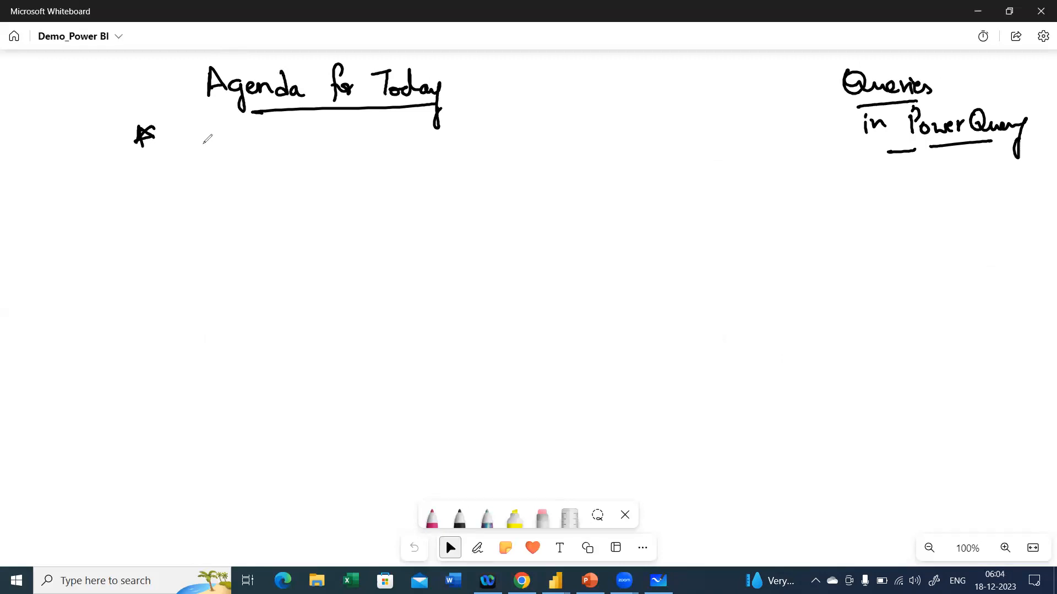
{"action": "mouse_move", "coordinate": [206, 139]}
{"action": "left_mouse_down"}
{"action": "mouse_move", "coordinate": [204, 167]}
{"action": "mouse_move", "coordinate": [260, 150]}
{"action": "mouse_move", "coordinate": [271, 160]}
{"action": "mouse_move", "coordinate": [260, 187]}
{"action": "left_mouse_up"}
{"action": "left_click_drag", "start_coordinate": [267, 163], "coordinate": [278, 160]}
{"action": "mouse_move", "coordinate": [317, 137]}
{"action": "left_mouse_down"}
{"action": "mouse_move", "coordinate": [309, 140]}
{"action": "mouse_move", "coordinate": [319, 160]}
{"action": "mouse_move", "coordinate": [368, 149]}
{"action": "mouse_move", "coordinate": [378, 164]}
{"action": "left_mouse_up"}
{"action": "left_click_drag", "start_coordinate": [312, 178], "coordinate": [357, 173]}
{"action": "left_click_drag", "start_coordinate": [272, 189], "coordinate": [209, 193]}
Add a second starred item reading "Append Queries" with underlines, and draw a long dividing line between the two items.
{"action": "mouse_move", "coordinate": [555, 135]}
{"action": "left_mouse_down"}
{"action": "mouse_move", "coordinate": [575, 145]}
{"action": "mouse_move", "coordinate": [560, 154]}
{"action": "left_mouse_up"}
{"action": "mouse_move", "coordinate": [551, 152]}
{"action": "left_mouse_down"}
{"action": "mouse_move", "coordinate": [575, 138]}
{"action": "mouse_move", "coordinate": [638, 154]}
{"action": "mouse_move", "coordinate": [633, 144]}
{"action": "left_mouse_up"}
{"action": "mouse_move", "coordinate": [645, 142]}
{"action": "left_mouse_down"}
{"action": "mouse_move", "coordinate": [650, 172]}
{"action": "mouse_move", "coordinate": [659, 149]}
{"action": "left_mouse_up"}
{"action": "mouse_move", "coordinate": [660, 141]}
{"action": "left_mouse_down"}
{"action": "mouse_move", "coordinate": [664, 173]}
{"action": "mouse_move", "coordinate": [674, 143]}
{"action": "mouse_move", "coordinate": [714, 146]}
{"action": "mouse_move", "coordinate": [704, 123]}
{"action": "left_mouse_up"}
{"action": "mouse_move", "coordinate": [740, 129]}
{"action": "left_mouse_down"}
{"action": "mouse_move", "coordinate": [757, 151]}
{"action": "mouse_move", "coordinate": [791, 132]}
{"action": "mouse_move", "coordinate": [801, 158]}
{"action": "left_mouse_up"}
{"action": "mouse_move", "coordinate": [727, 166]}
{"action": "left_mouse_down"}
{"action": "mouse_move", "coordinate": [782, 163]}
{"action": "mouse_move", "coordinate": [628, 178]}
{"action": "left_mouse_up"}
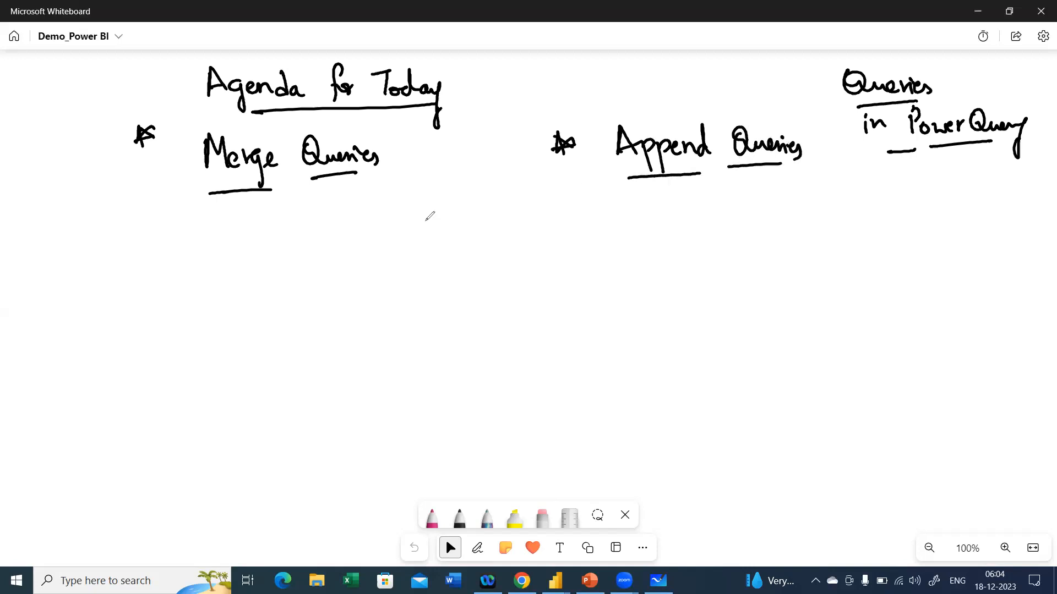
{"action": "left_click_drag", "start_coordinate": [484, 129], "coordinate": [516, 384]}
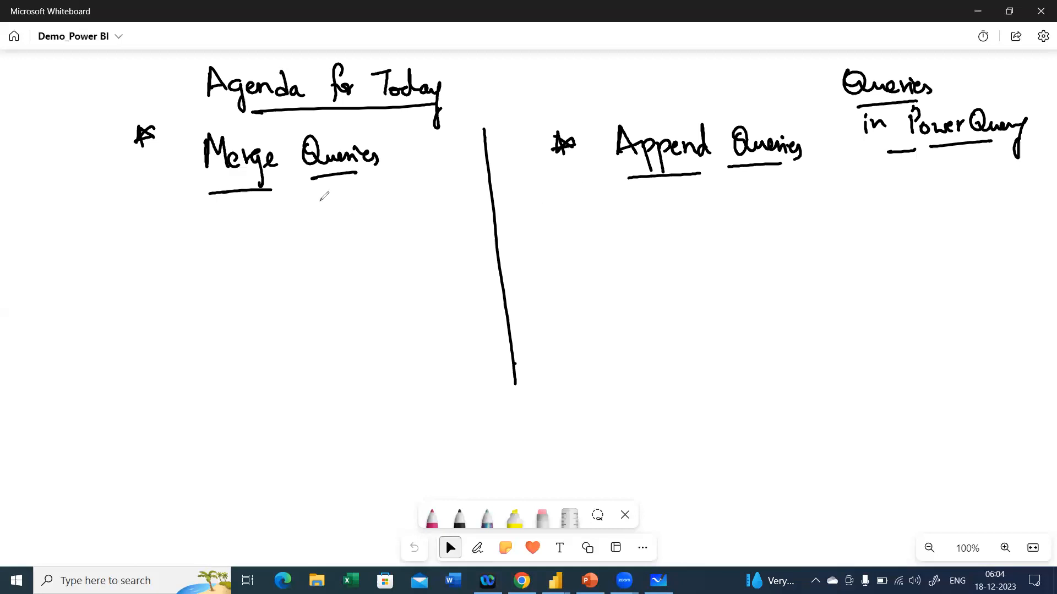
Write "(JOINS)" with an underline below "Merge Queries" and draw a curved arrow pointing to it.
{"action": "mouse_move", "coordinate": [363, 176]}
{"action": "left_mouse_down"}
{"action": "mouse_move", "coordinate": [359, 204]}
{"action": "mouse_move", "coordinate": [398, 174]}
{"action": "mouse_move", "coordinate": [379, 196]}
{"action": "mouse_move", "coordinate": [443, 175]}
{"action": "mouse_move", "coordinate": [450, 196]}
{"action": "left_mouse_up"}
{"action": "left_click_drag", "start_coordinate": [400, 210], "coordinate": [445, 205]}
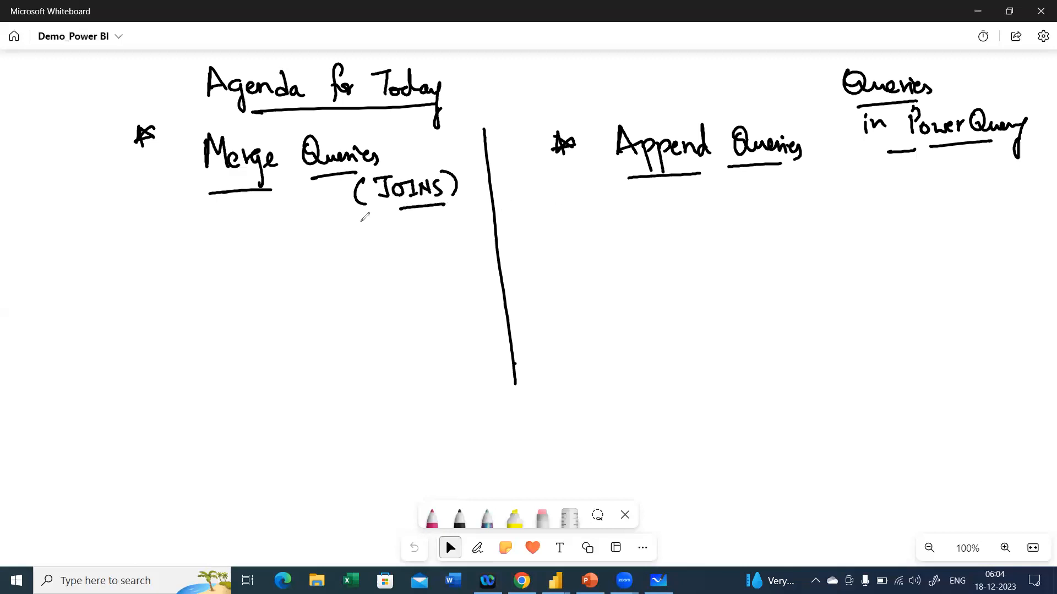
{"action": "left_click_drag", "start_coordinate": [355, 234], "coordinate": [384, 210]}
{"action": "left_click_drag", "start_coordinate": [380, 213], "coordinate": [392, 210]}
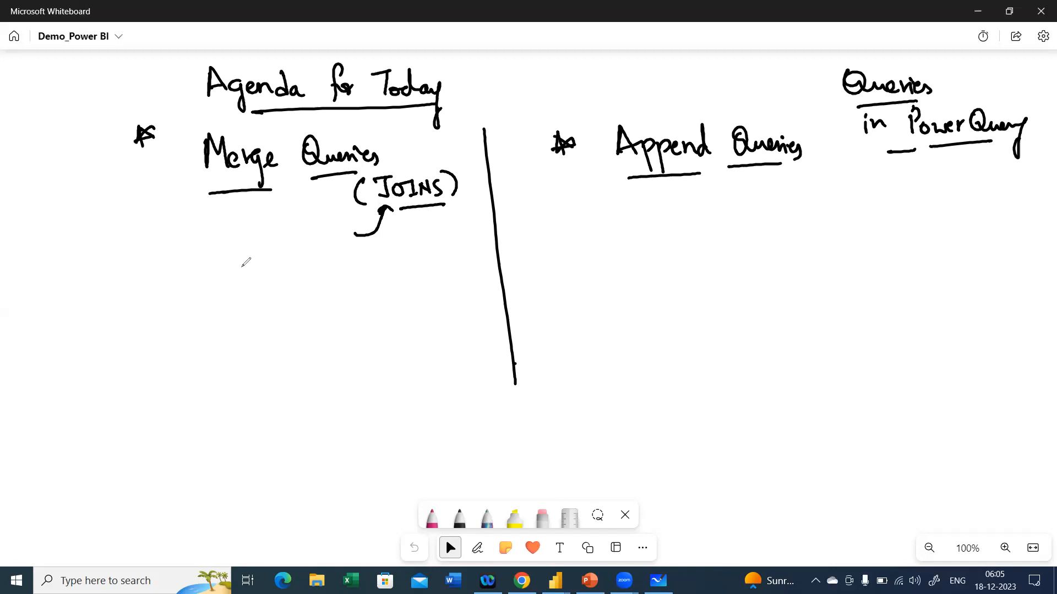
Switch to the untitled Power BI Desktop report and erase the ink annotations covering it.
{"action": "key", "text": "alt+Tab"}
{"action": "key", "text": "alt+Tab"}
{"action": "key", "text": "alt+Tab"}
{"action": "key", "text": "alt+Tab"}
{"action": "key", "text": "alt+Tab"}
{"action": "key", "text": "alt+Tab"}
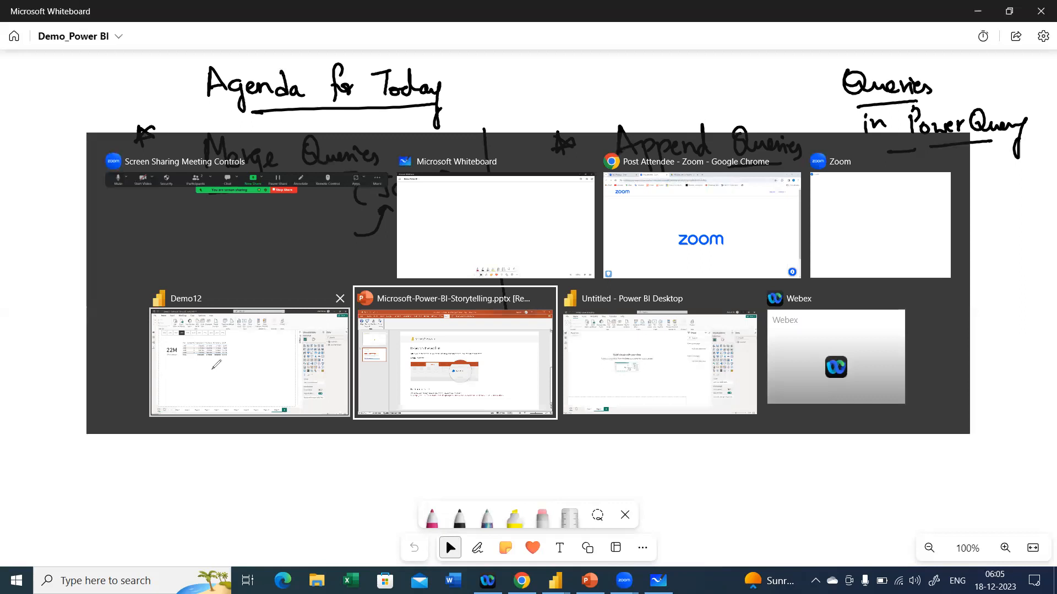
{"action": "key", "text": "alt+Tab"}
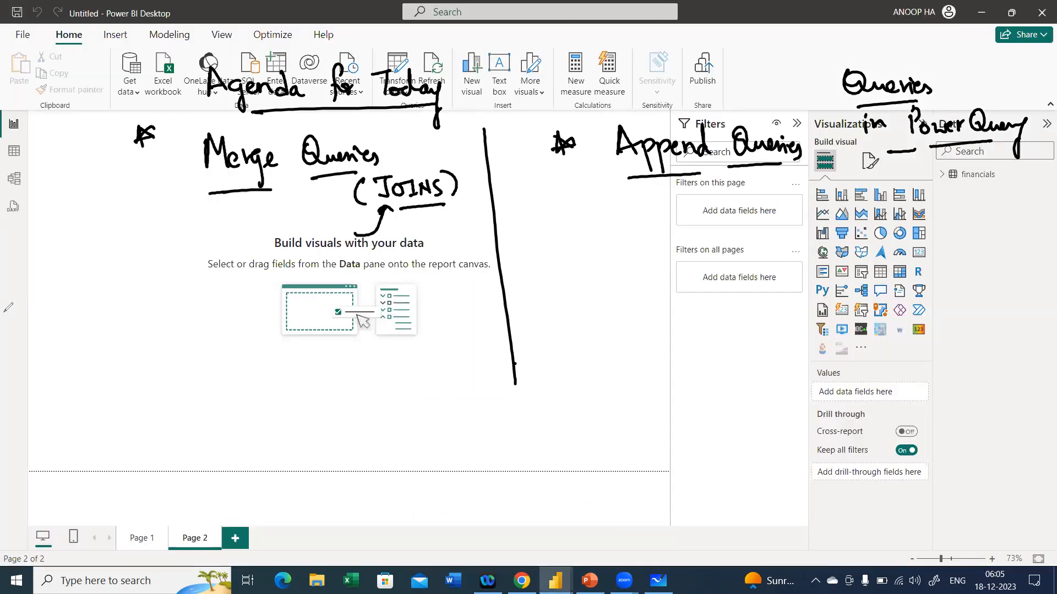
{"action": "key", "text": "e"}
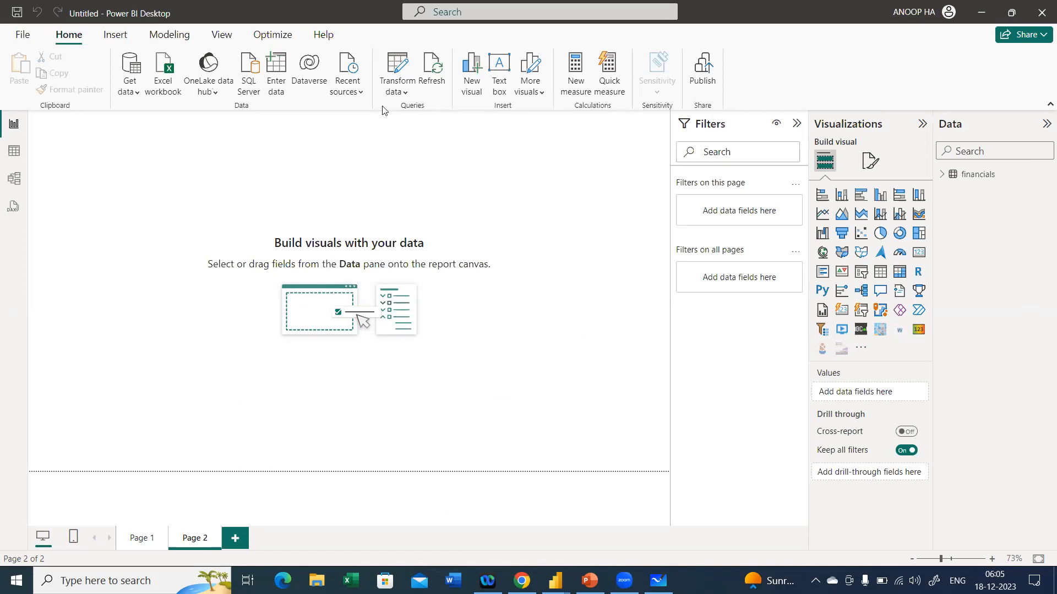
Open the Power Query Editor and refresh the data preview of the financials query.
{"action": "left_click", "coordinate": [397, 94]}
{"action": "left_click", "coordinate": [430, 115]}
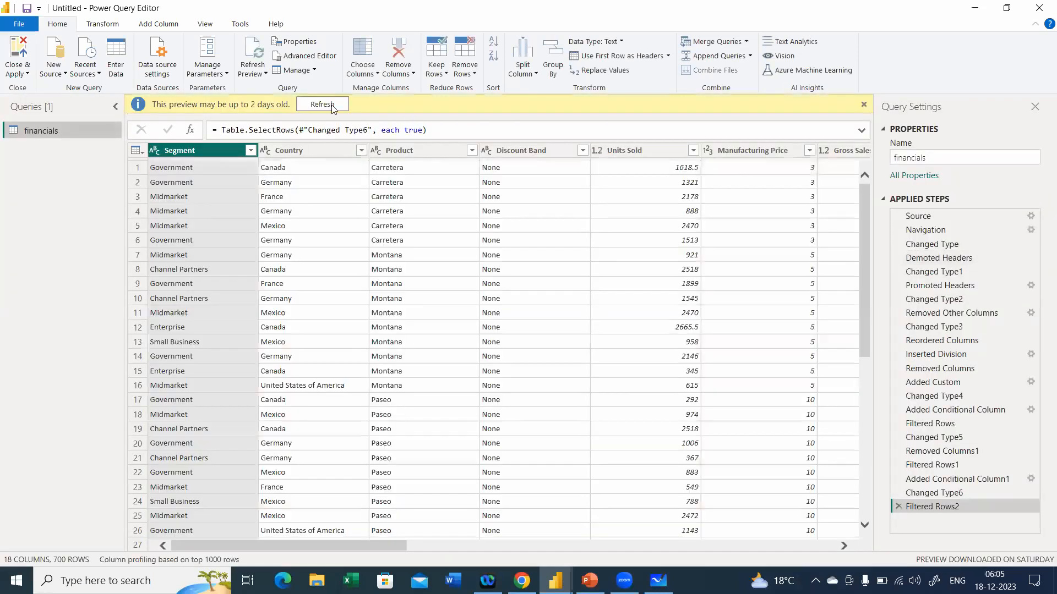
{"action": "left_click", "coordinate": [333, 107]}
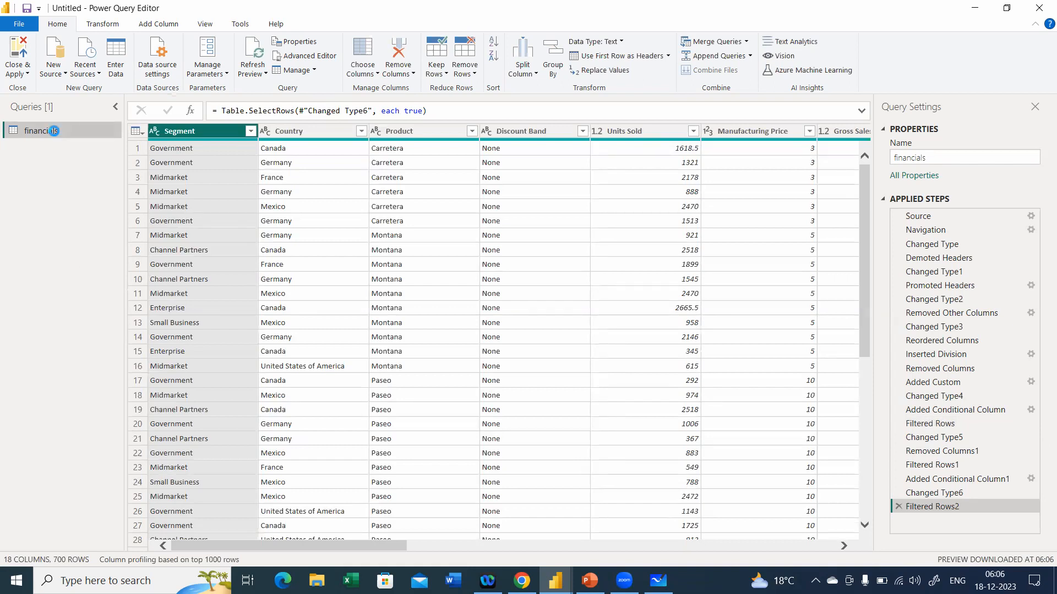
Paste two copies of the financials query and rename the first copy "Financials_1".
{"action": "key", "text": "ctrl+v"}
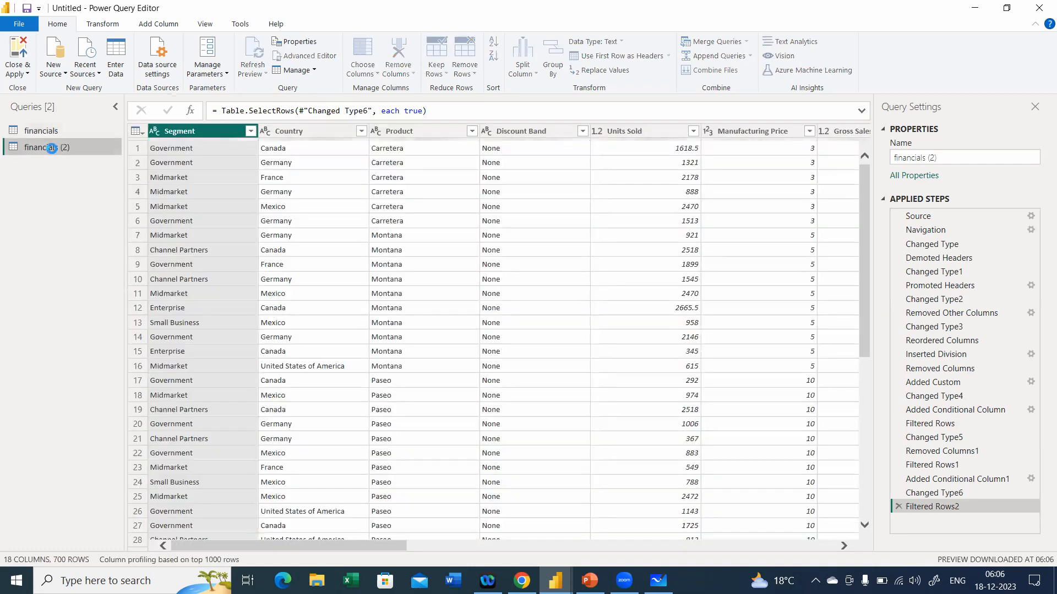
{"action": "key", "text": "ctrl+v"}
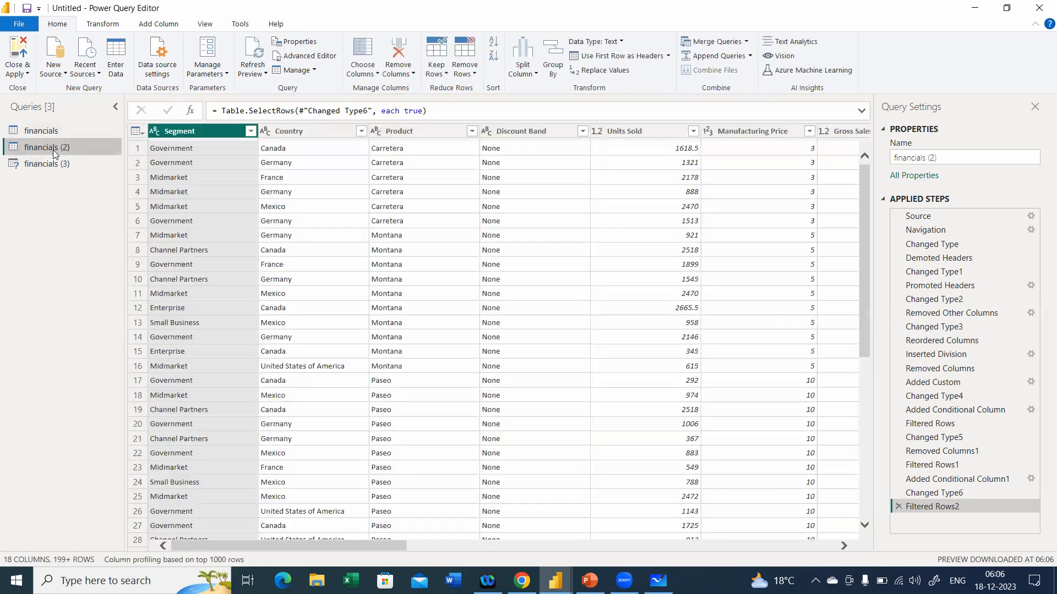
{"action": "double_click", "coordinate": [56, 148]}
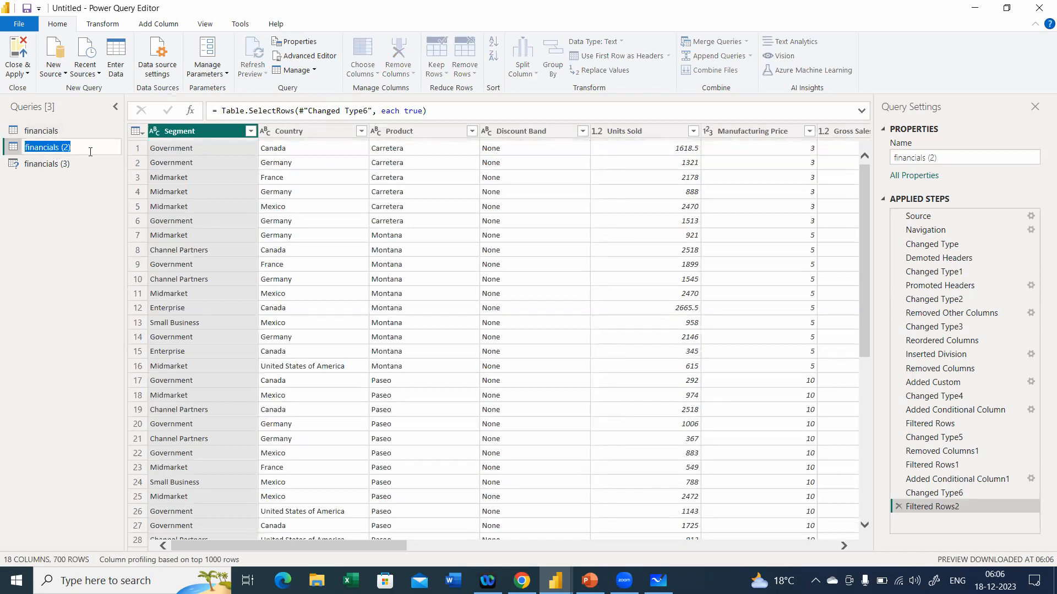
{"action": "type", "text": "Financials"}
{"action": "key", "text": "Return"}
Rename the second copy of the financials query "Fiancials_2".
{"action": "left_click", "coordinate": [77, 170]}
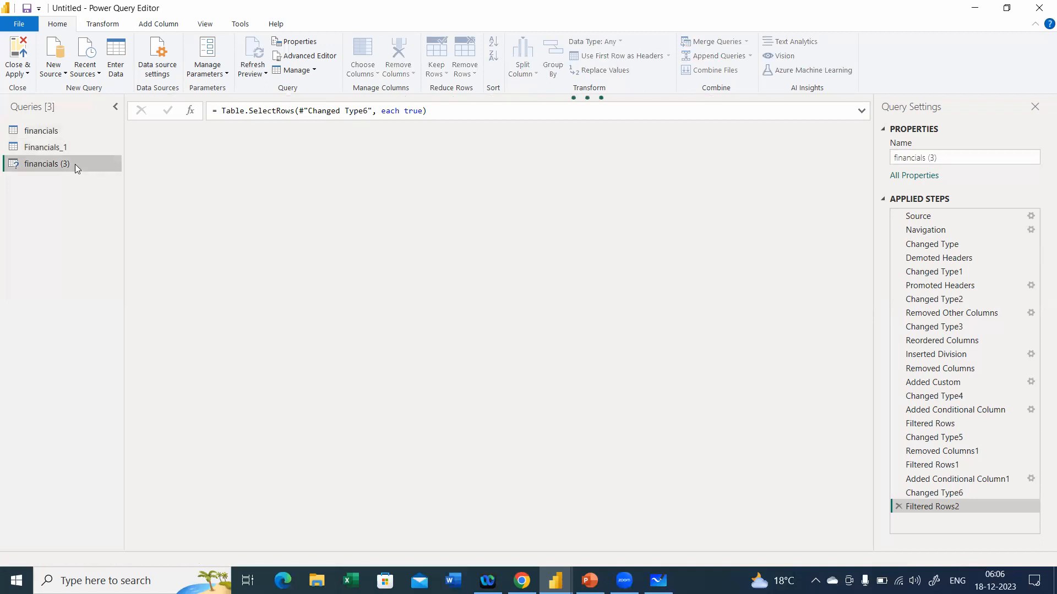
{"action": "double_click", "coordinate": [76, 164]}
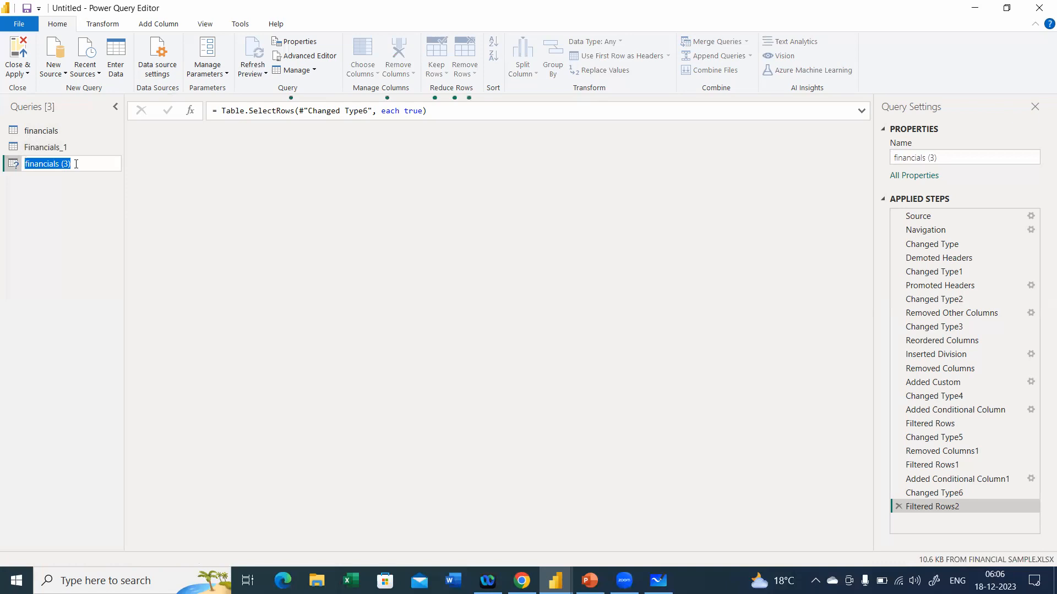
{"action": "type", "text": "Fiancials_2"}
{"action": "key", "text": "Return"}
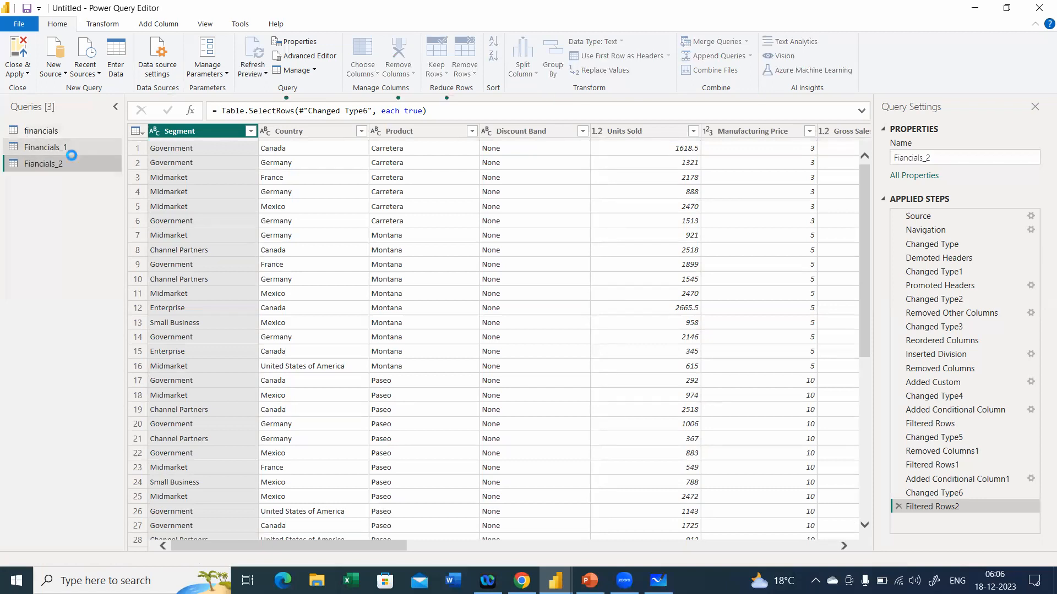
Remove the bottom 300 rows from Financials_1, checking the result with a temporary row count step that is deleted again.
{"action": "left_click", "coordinate": [69, 148]}
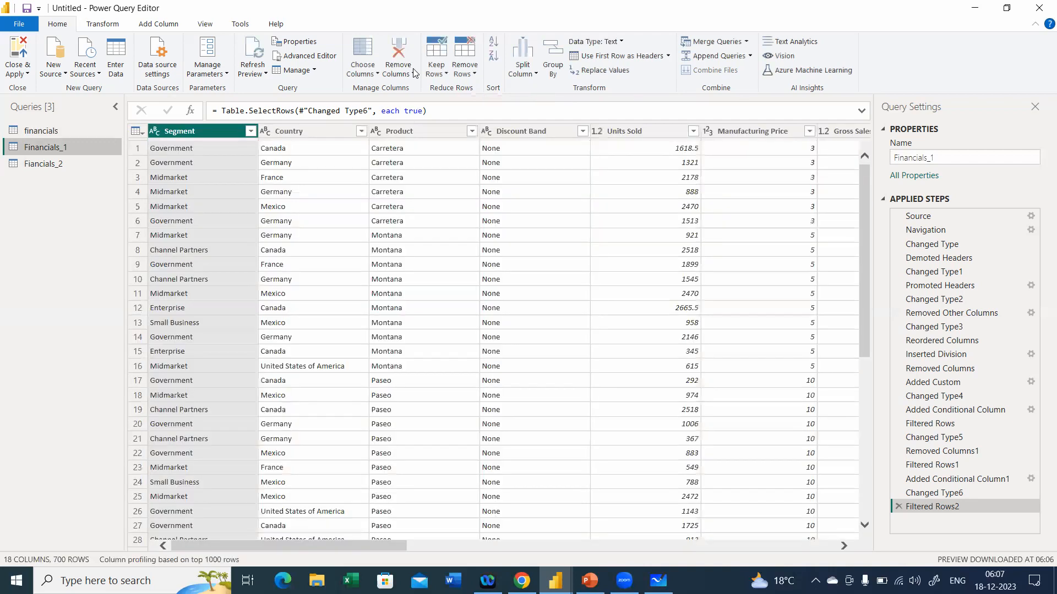
{"action": "left_click", "coordinate": [461, 76]}
{"action": "left_click", "coordinate": [491, 105]}
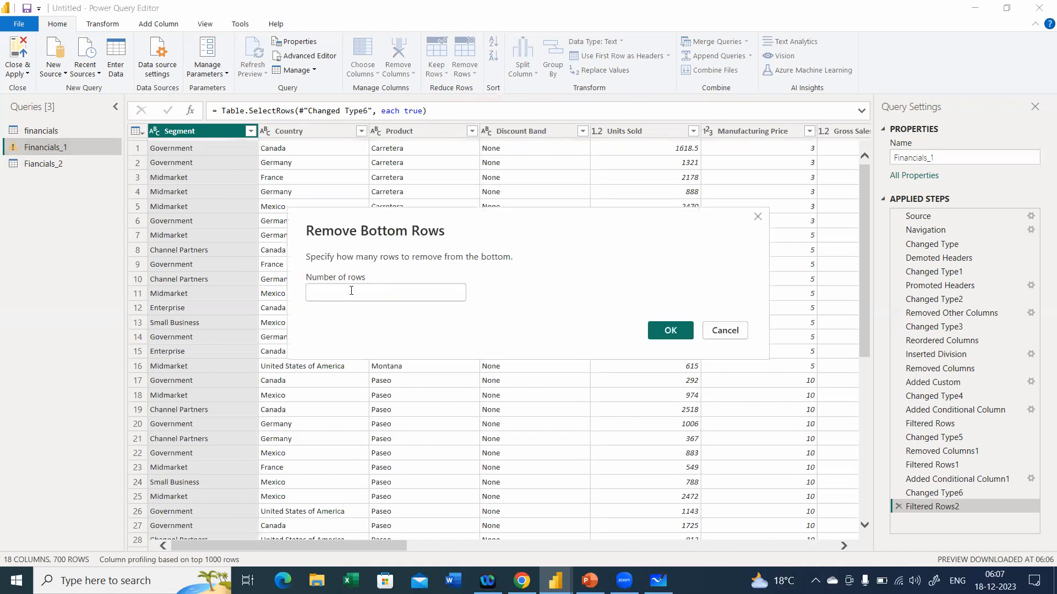
{"action": "type", "text": "300"}
{"action": "left_click", "coordinate": [686, 329]}
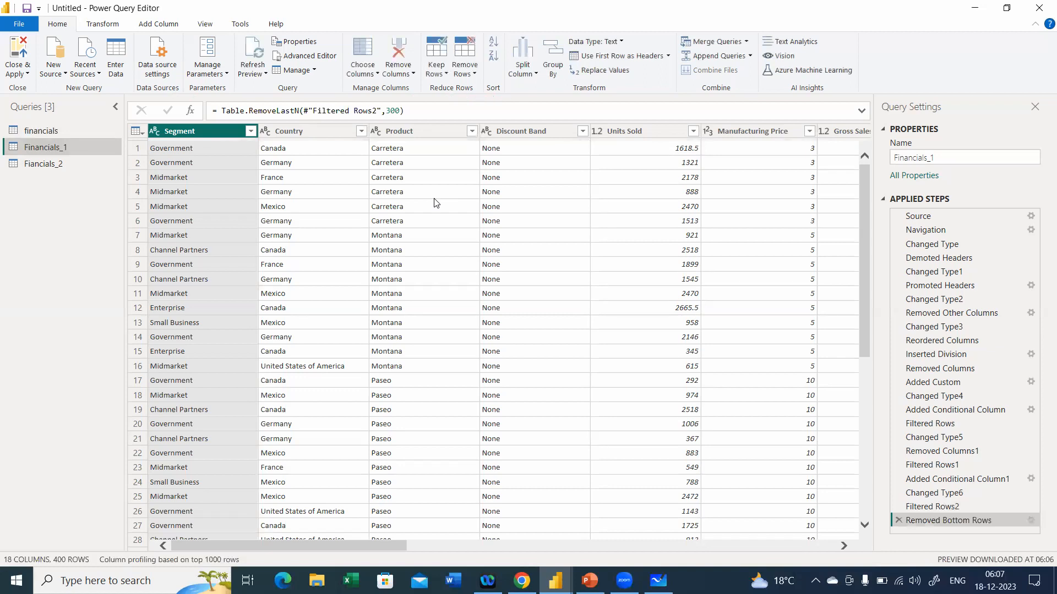
{"action": "left_click", "coordinate": [102, 25]}
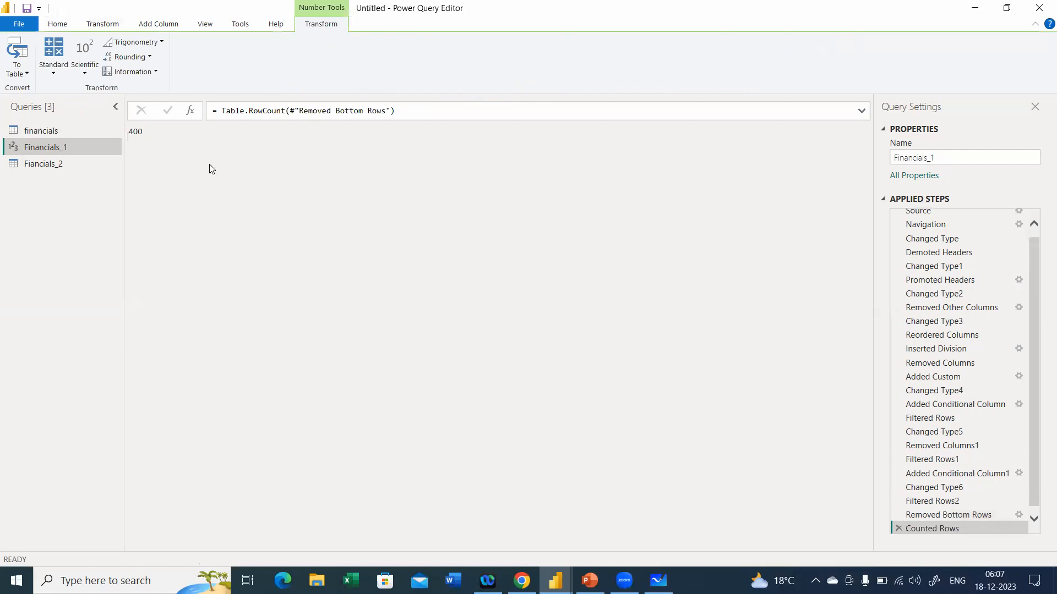
{"action": "left_click", "coordinate": [898, 529]}
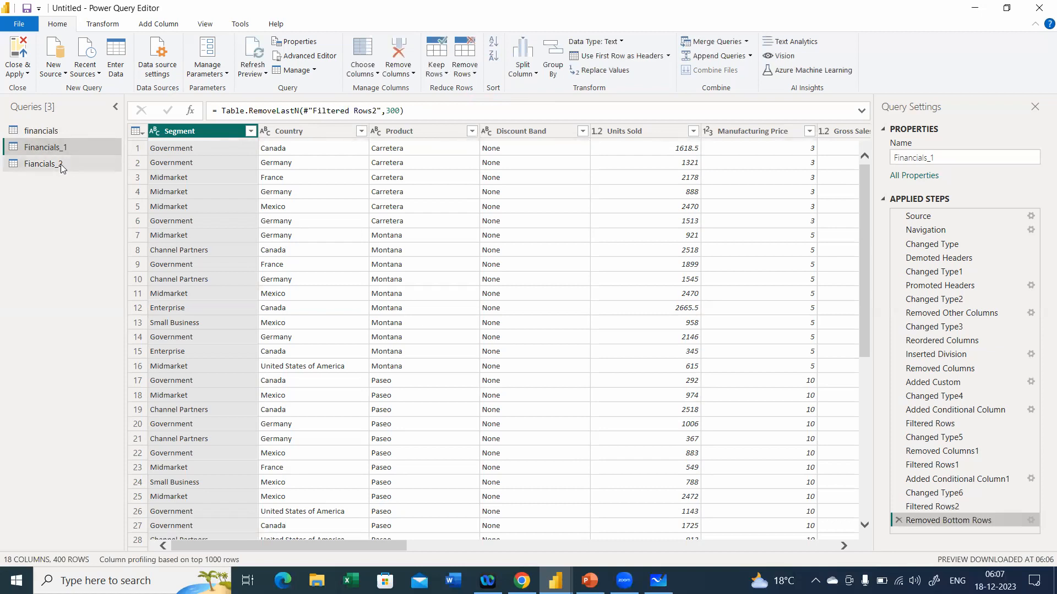
Remove the top 200 rows from Fiancials_2, checking the result with a temporary row count step that is deleted again.
{"action": "left_click", "coordinate": [61, 164]}
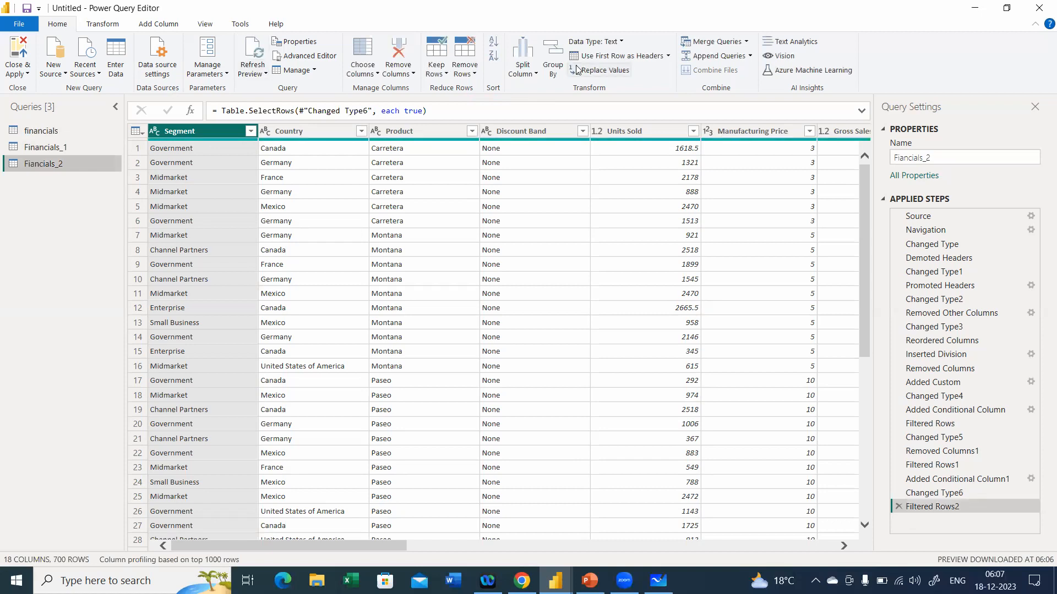
{"action": "left_click", "coordinate": [468, 71]}
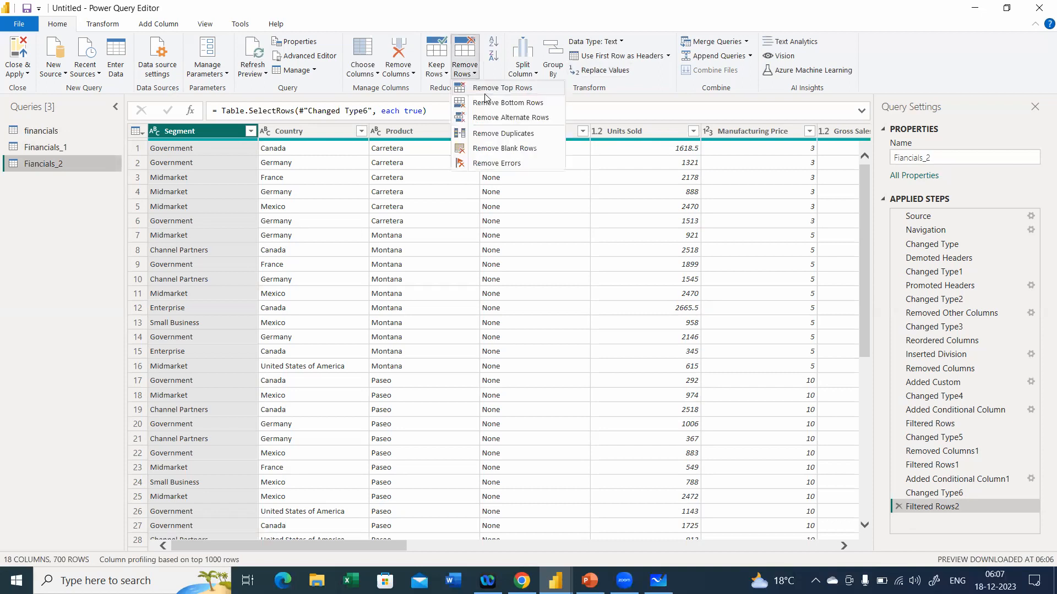
{"action": "left_click", "coordinate": [487, 92]}
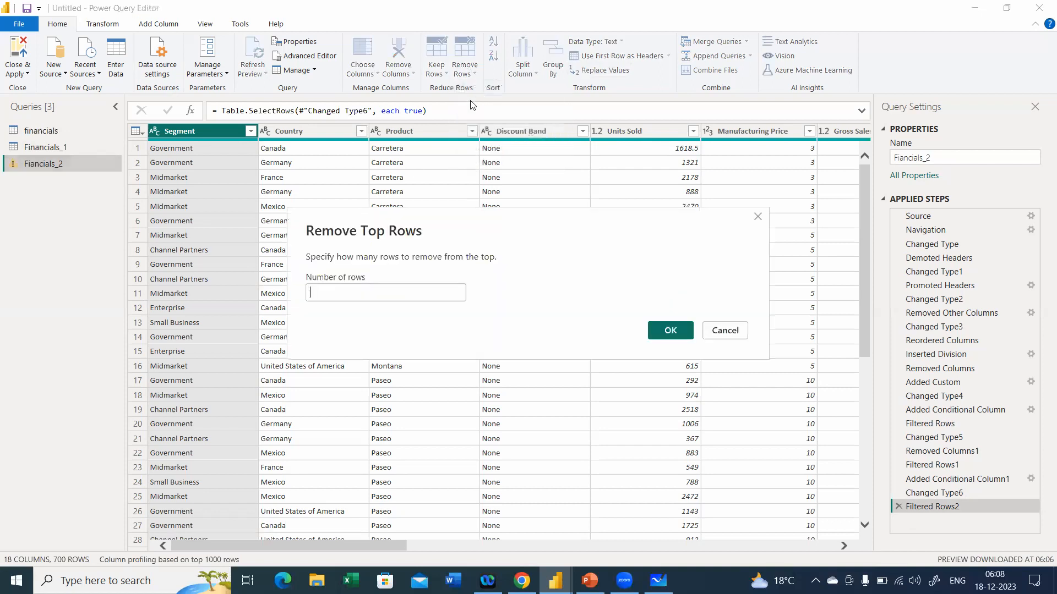
{"action": "type", "text": "200"}
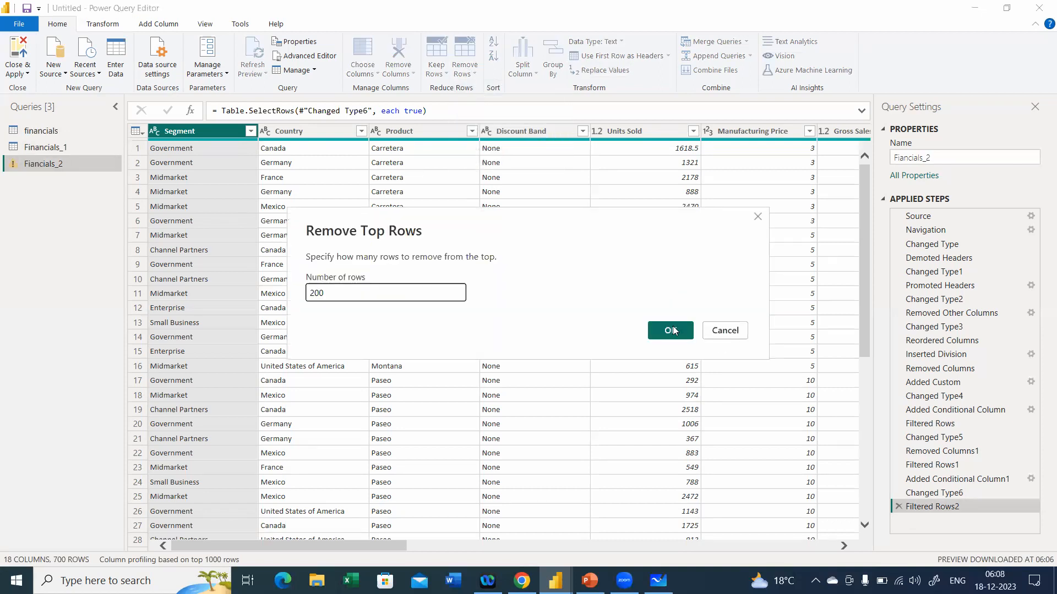
{"action": "left_click", "coordinate": [670, 330]}
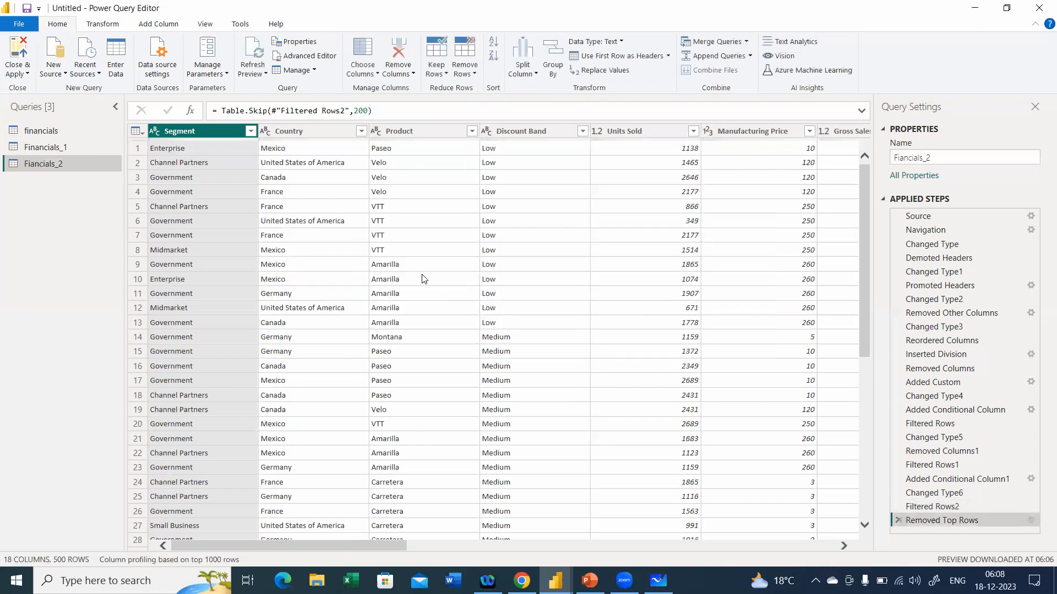
{"action": "left_click", "coordinate": [110, 28]}
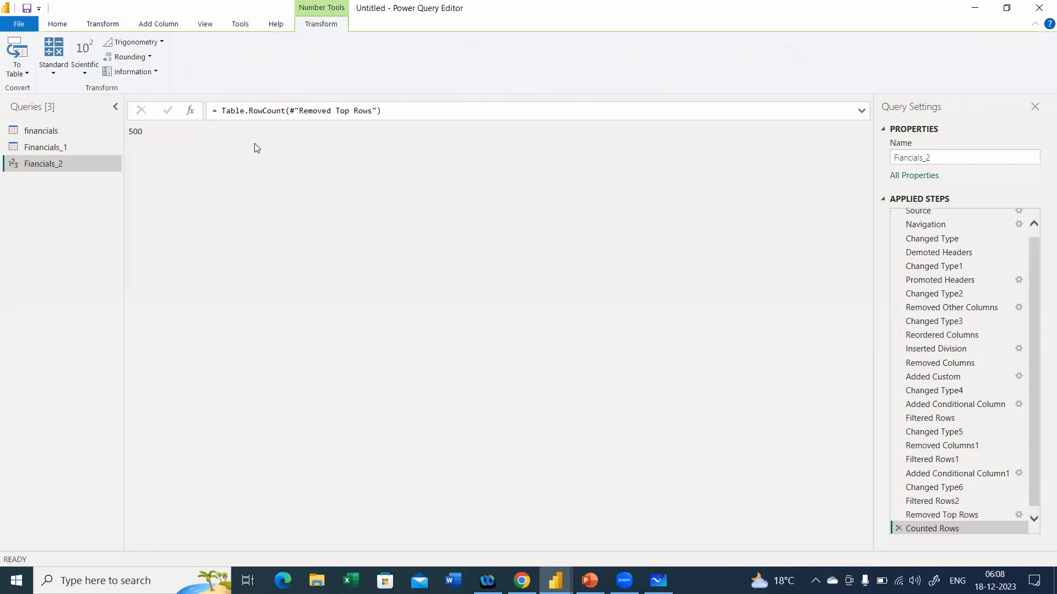
{"action": "left_click", "coordinate": [897, 528]}
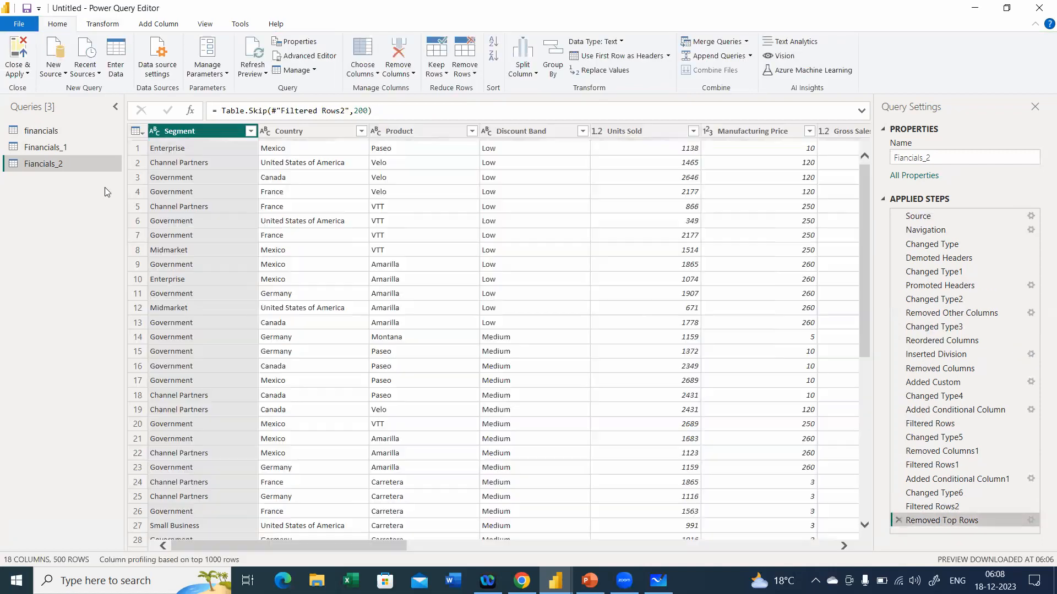
Compare the columns of Financials_1 and Fiancials_2 to check that both queries share the same structure.
{"action": "left_click", "coordinate": [78, 148]}
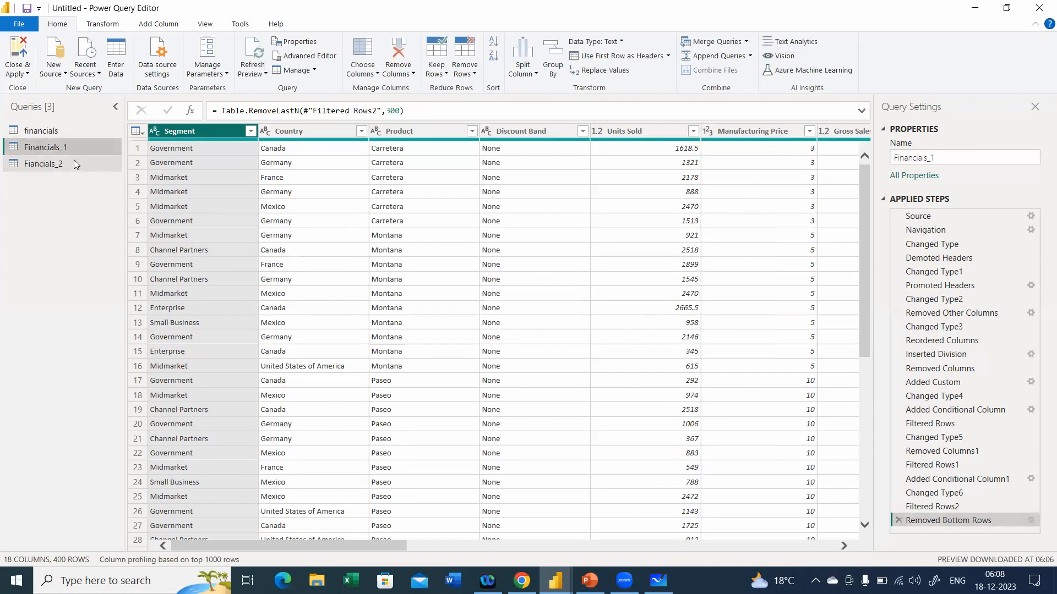
{"action": "left_click", "coordinate": [76, 165]}
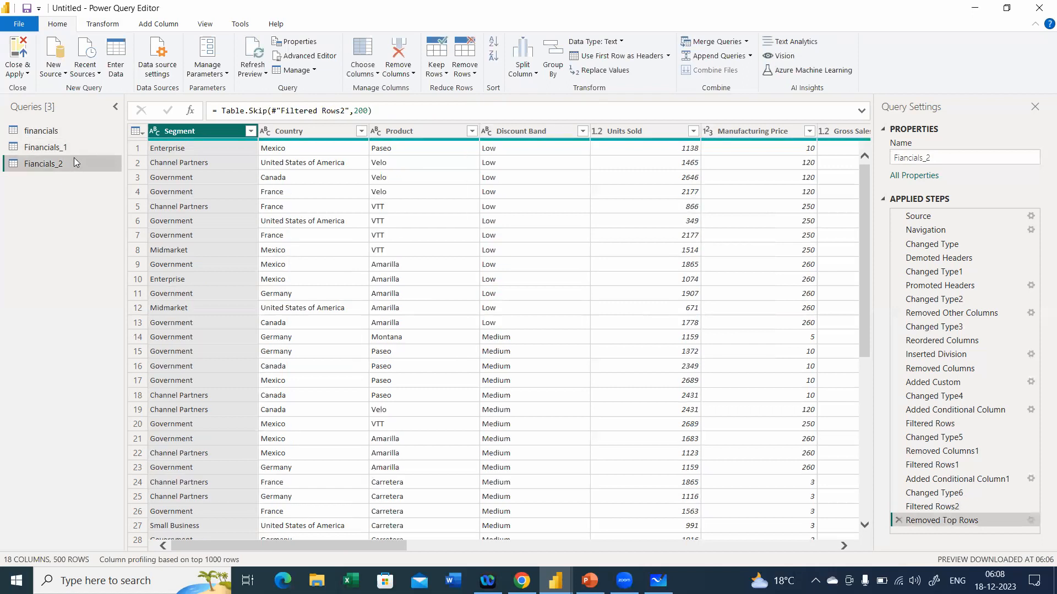
{"action": "left_click", "coordinate": [174, 131]}
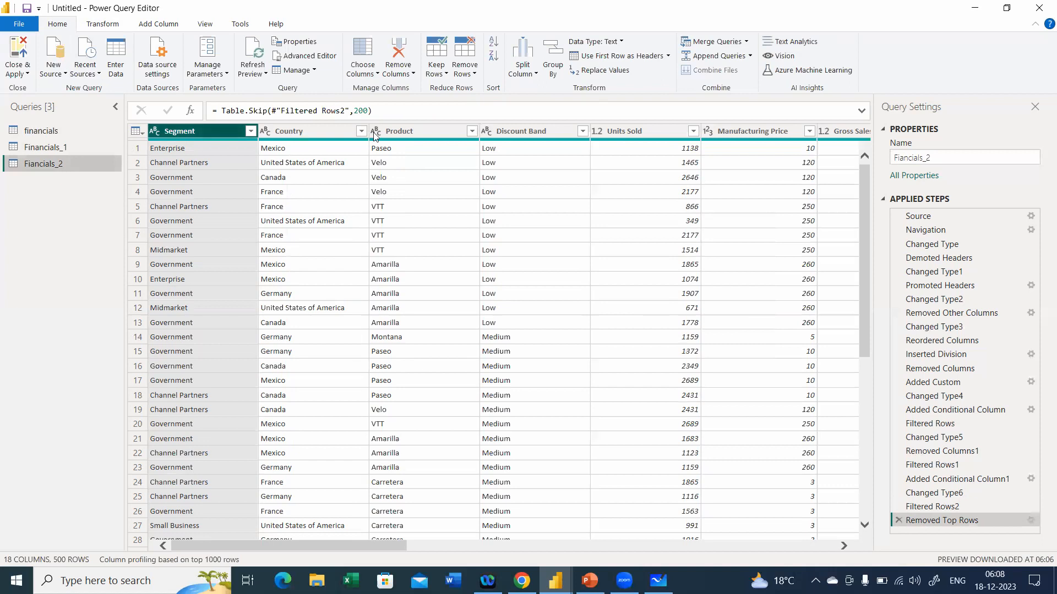
{"action": "left_click", "coordinate": [319, 132]}
{"action": "left_click", "coordinate": [415, 132]}
{"action": "left_click", "coordinate": [664, 131]}
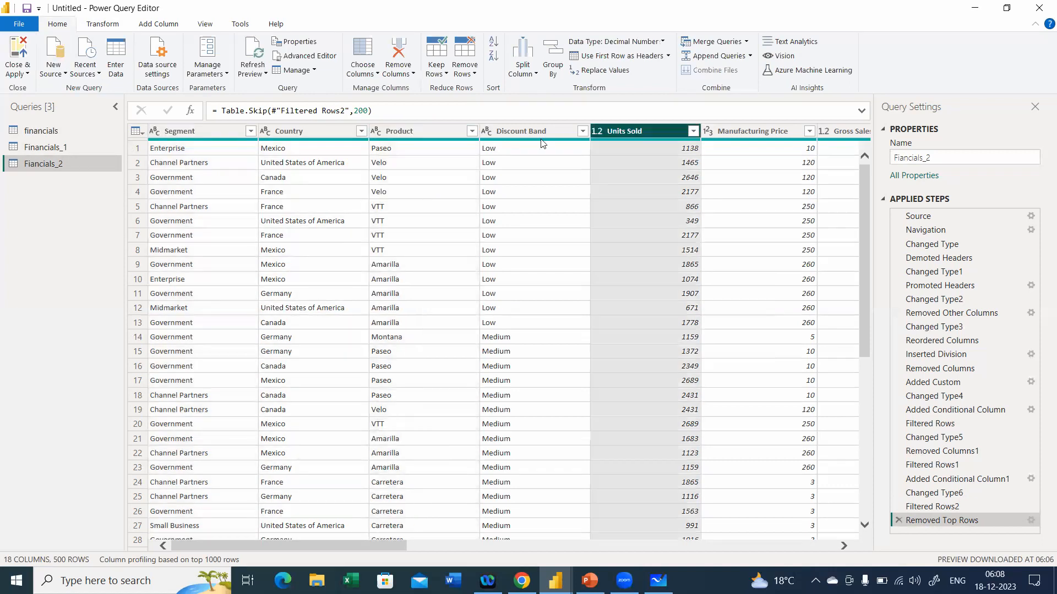
{"action": "left_click", "coordinate": [94, 149]}
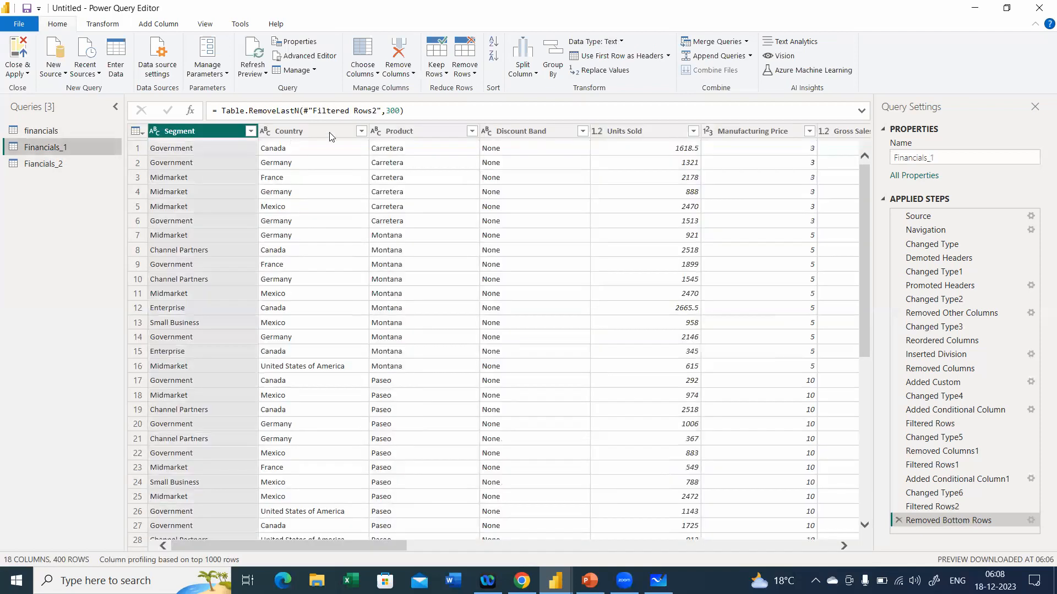
{"action": "left_click", "coordinate": [329, 133]}
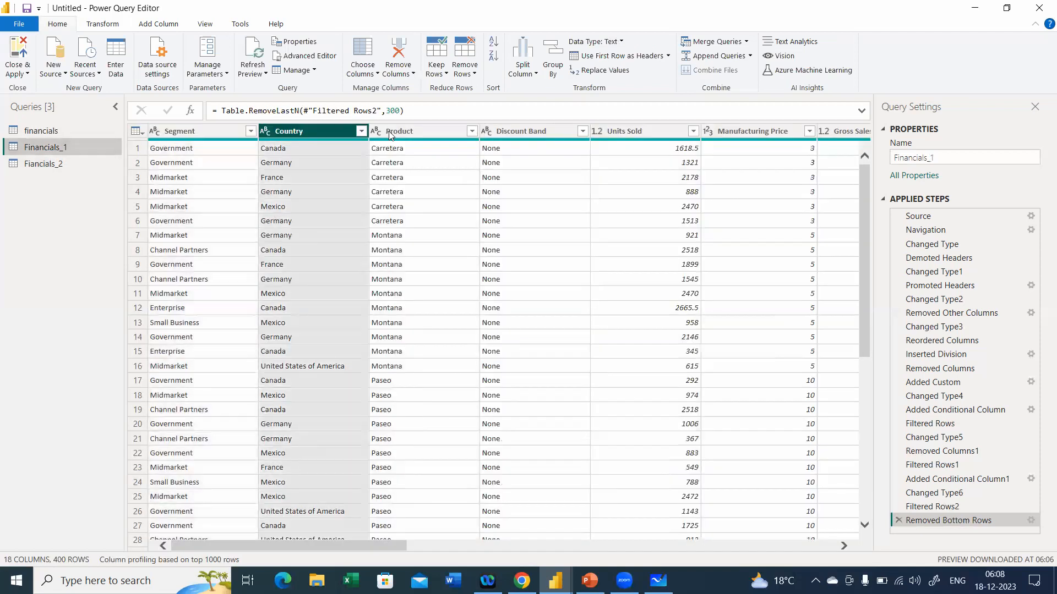
{"action": "left_click", "coordinate": [540, 131]}
{"action": "left_click", "coordinate": [750, 132]}
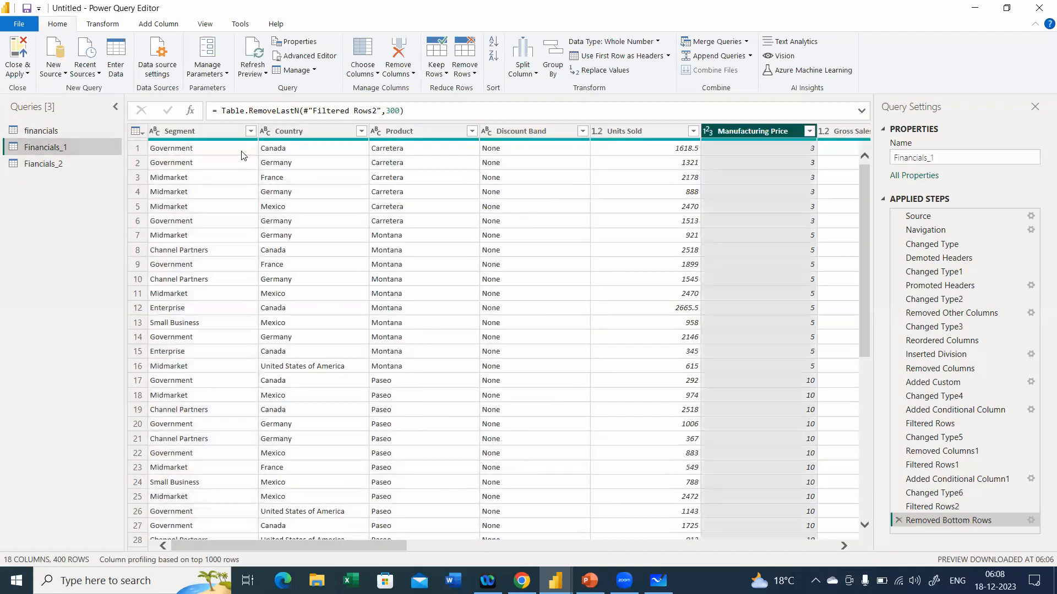
{"action": "left_click", "coordinate": [41, 161]}
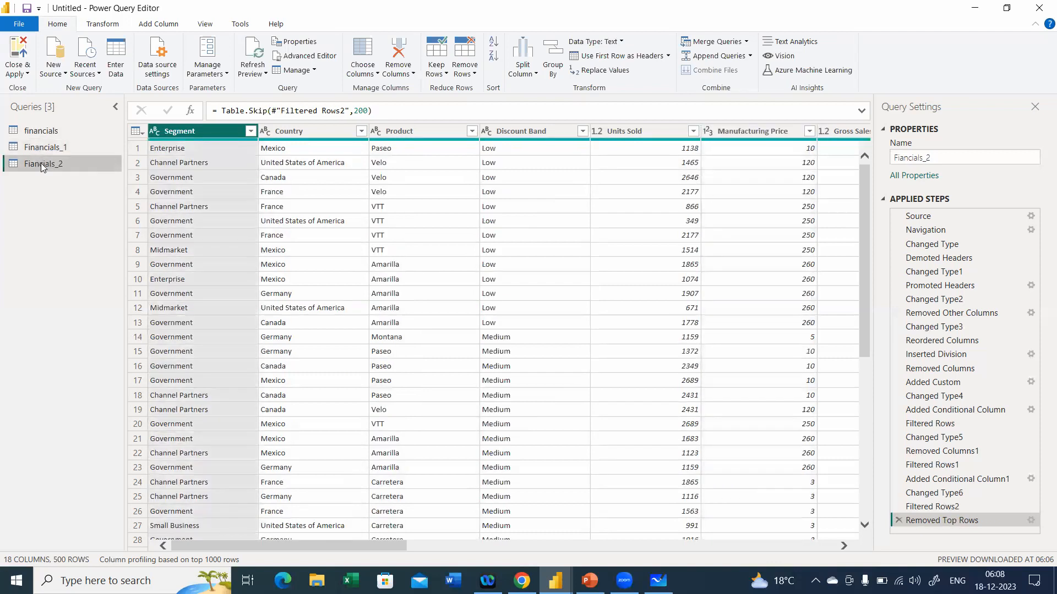
{"action": "left_click", "coordinate": [49, 149]}
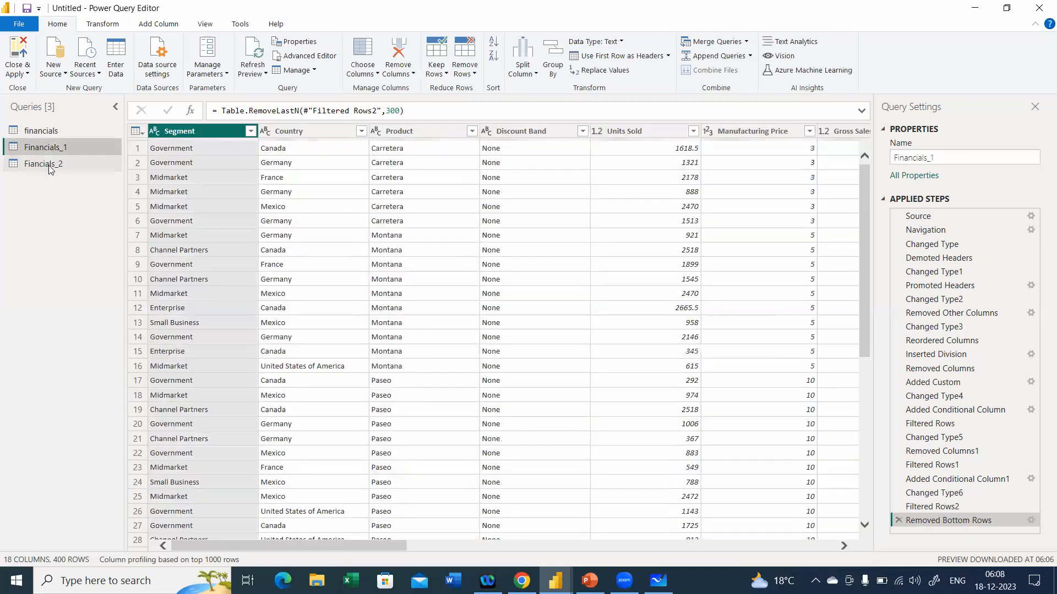
{"action": "left_click", "coordinate": [50, 164]}
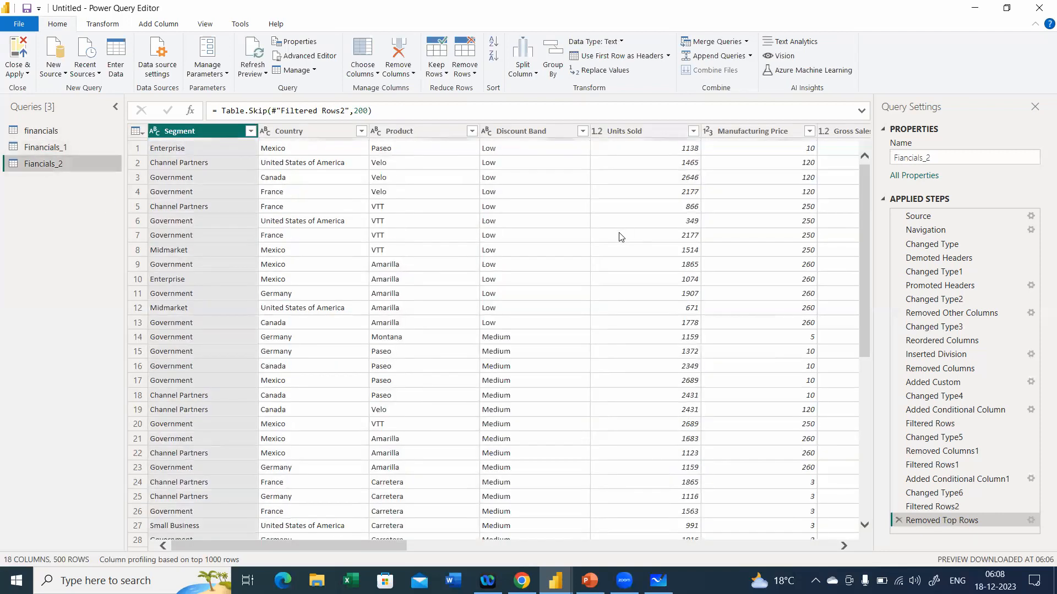
Append Financials_1 and Fiancials_2, in that order, as a new query, checking it with a temporary row count step that is deleted again.
{"action": "left_click", "coordinate": [751, 57]}
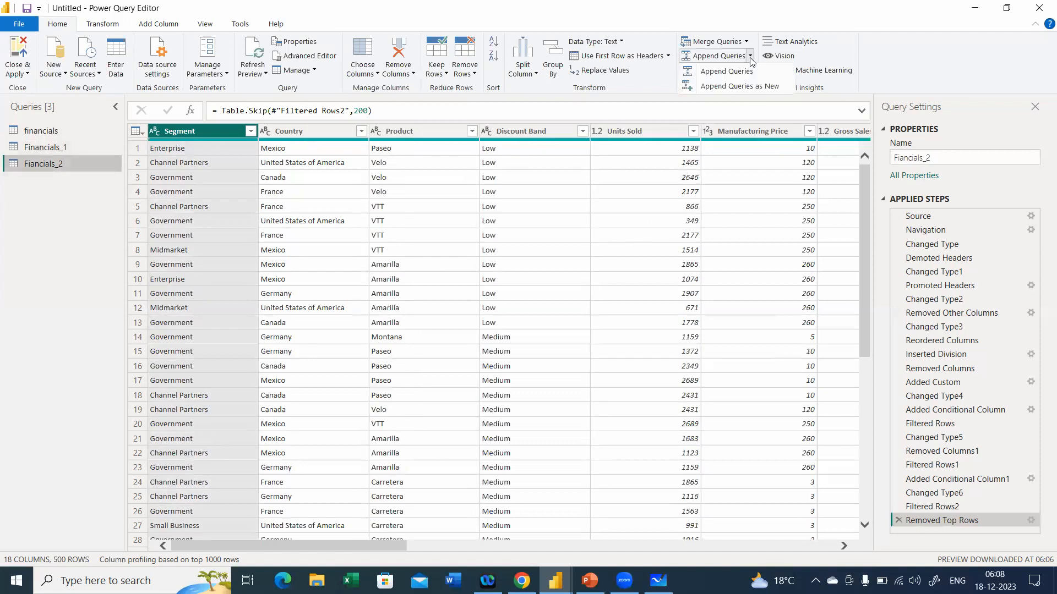
{"action": "left_click", "coordinate": [727, 86]}
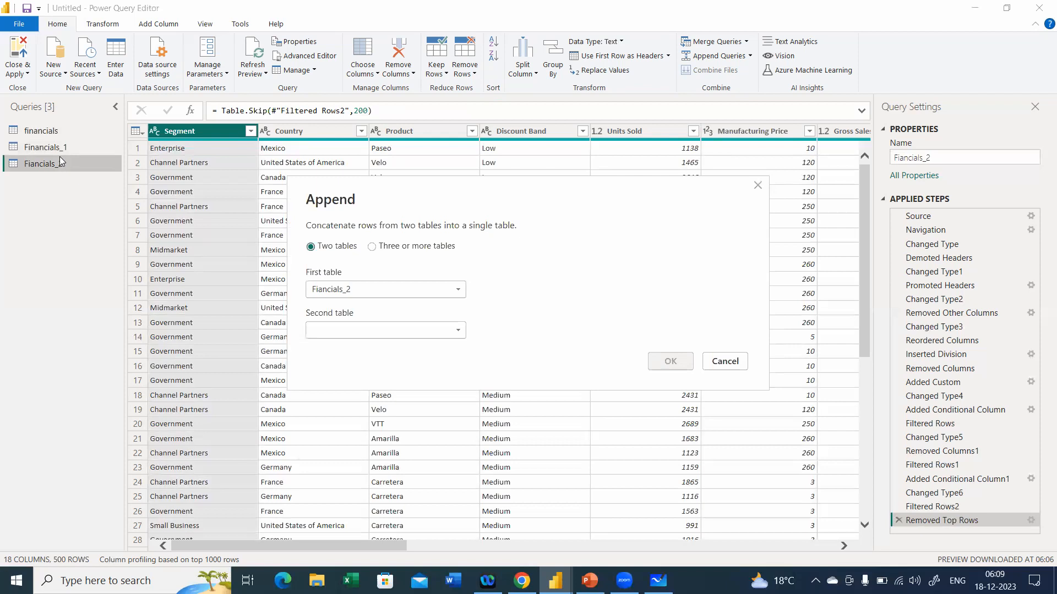
{"action": "left_click", "coordinate": [409, 252]}
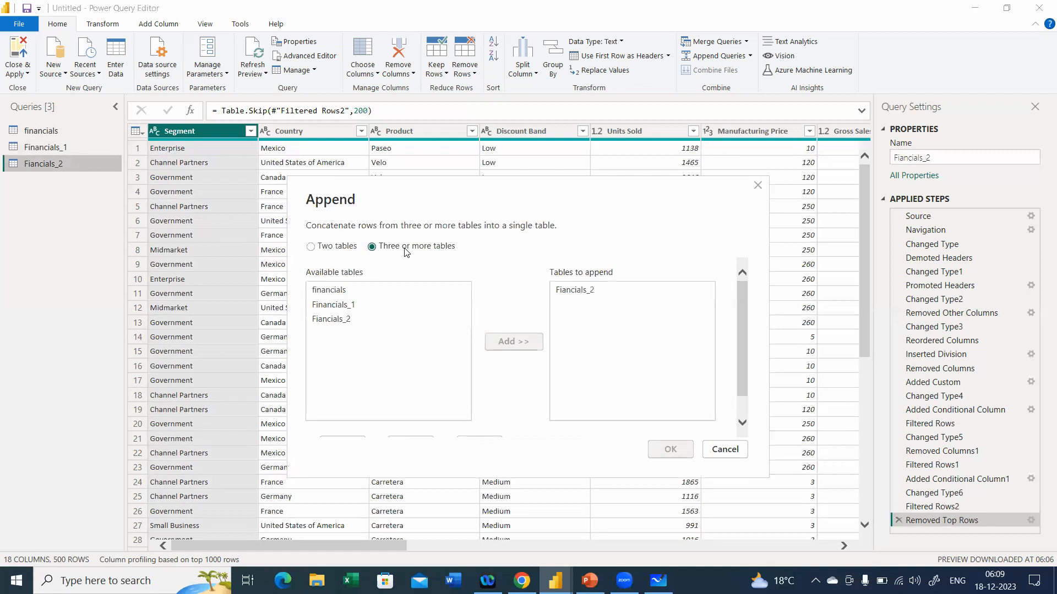
{"action": "left_click", "coordinate": [347, 249]}
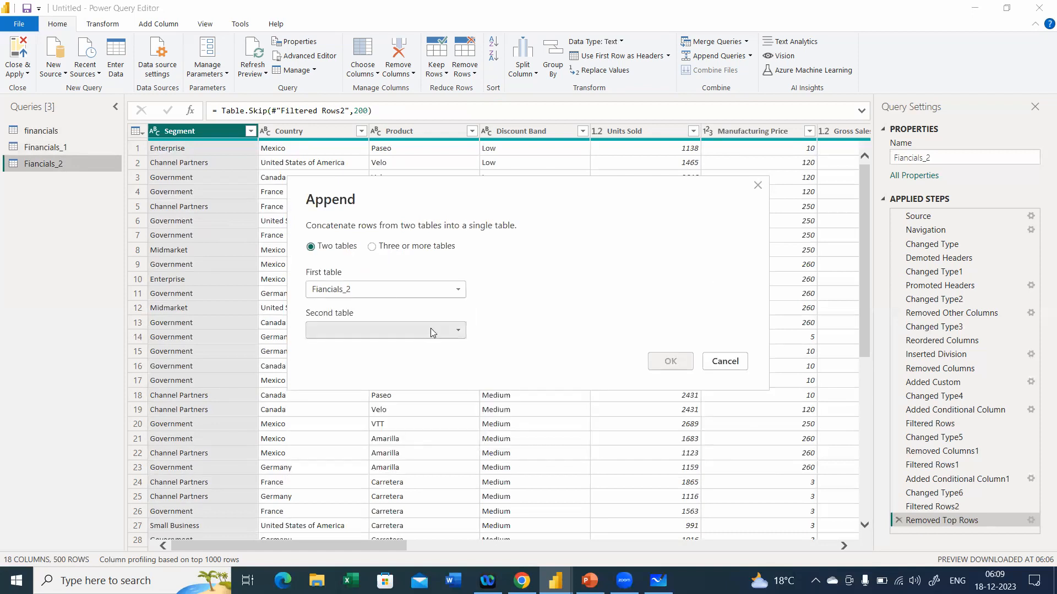
{"action": "left_click", "coordinate": [434, 290]}
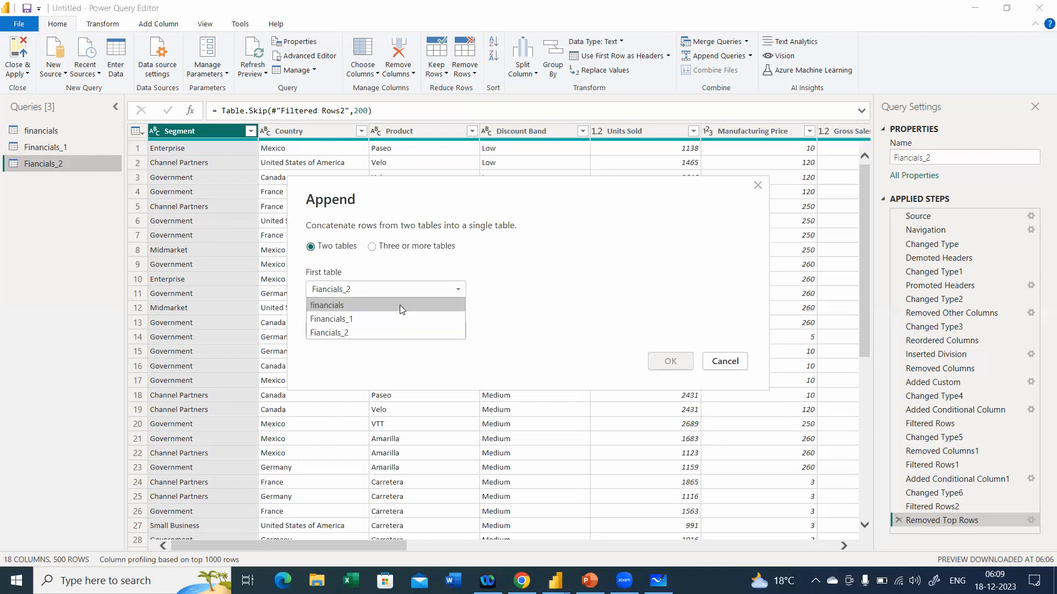
{"action": "left_click", "coordinate": [401, 319]}
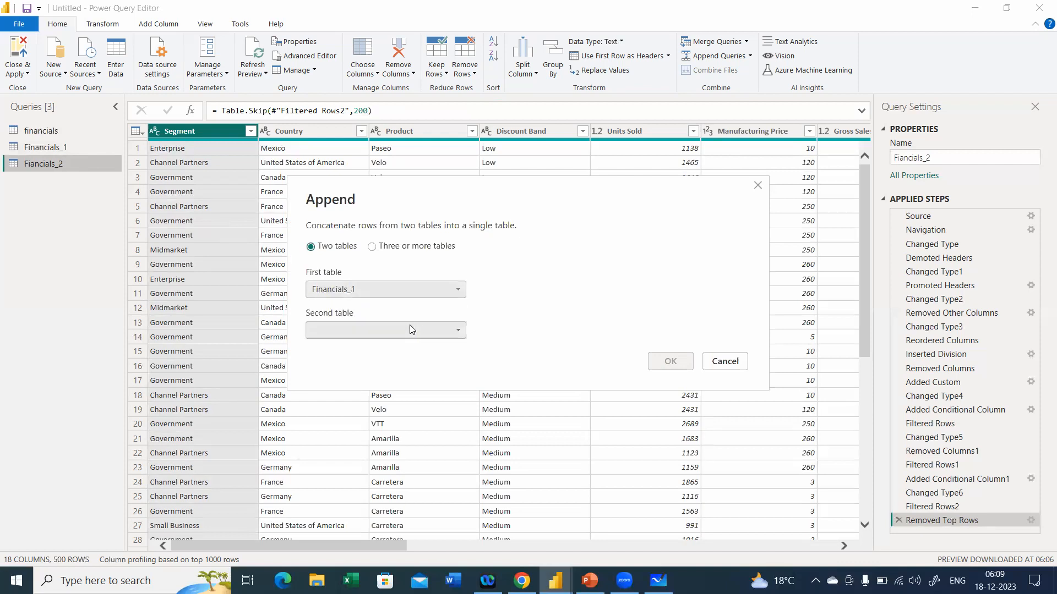
{"action": "left_click", "coordinate": [427, 330]}
{"action": "left_click", "coordinate": [395, 370]}
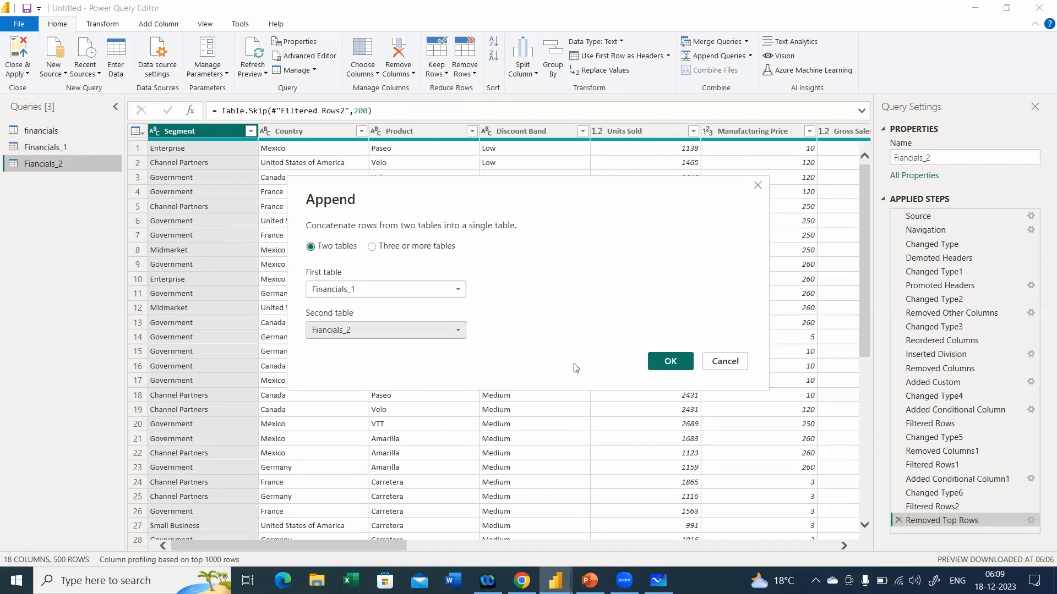
{"action": "left_click", "coordinate": [663, 367]}
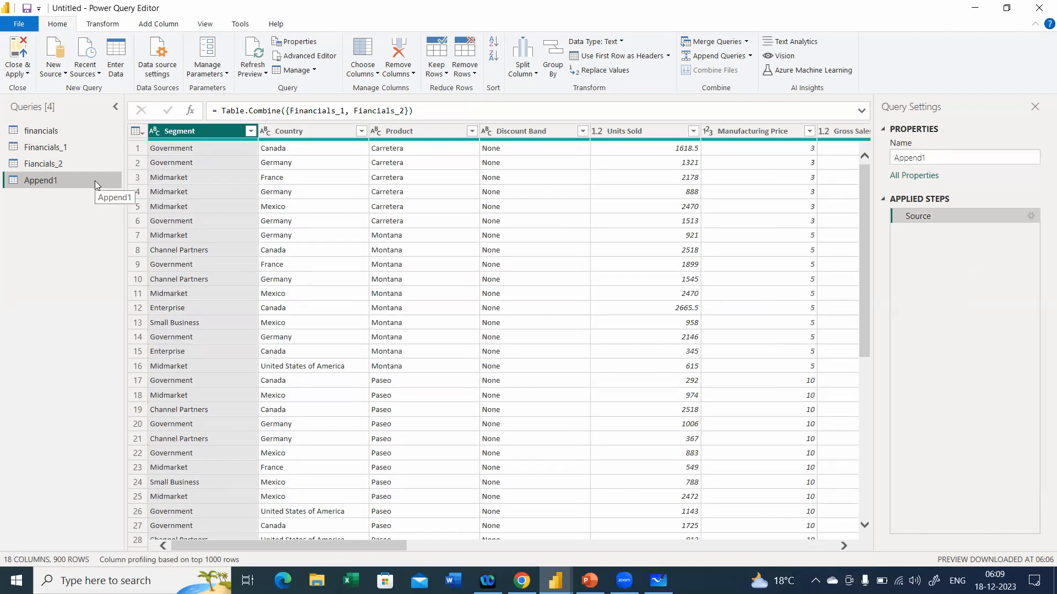
{"action": "left_click", "coordinate": [103, 25]}
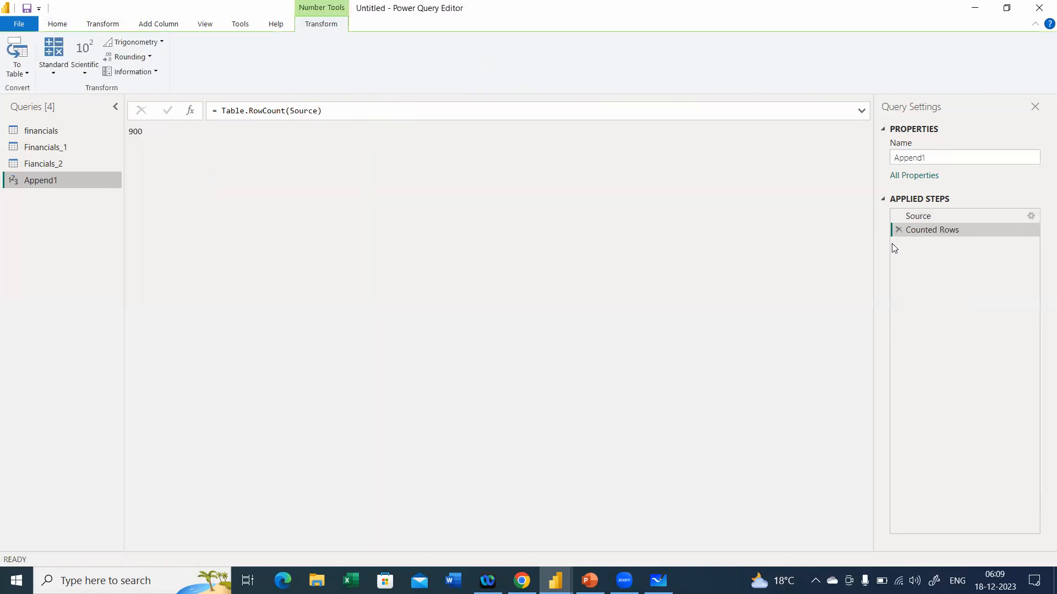
{"action": "left_click", "coordinate": [898, 230]}
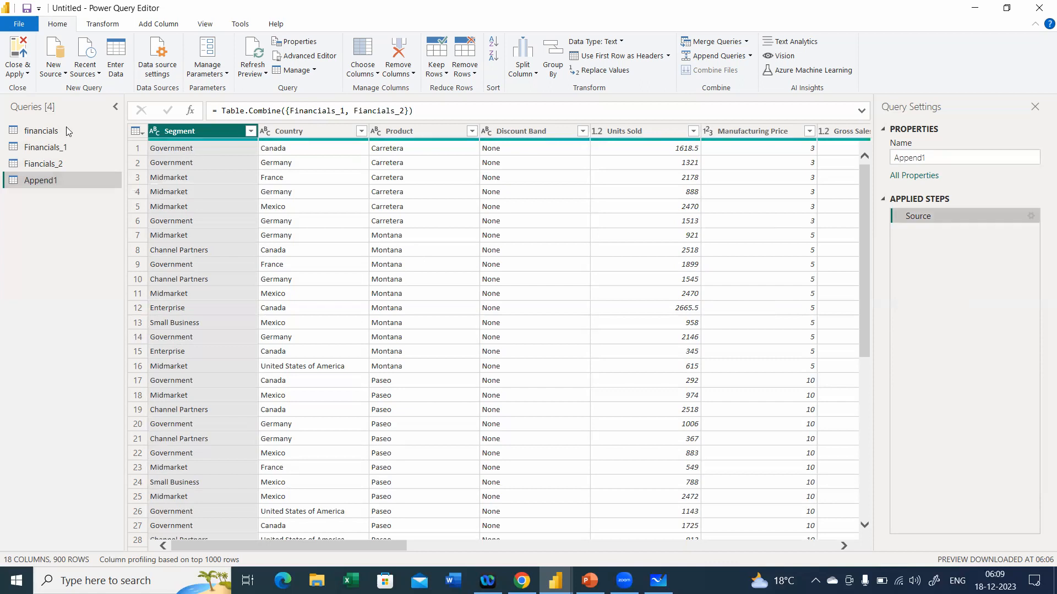
Try removing duplicates based on the Segment column in the appended query, and delete that step again.
{"action": "right_click", "coordinate": [199, 136]}
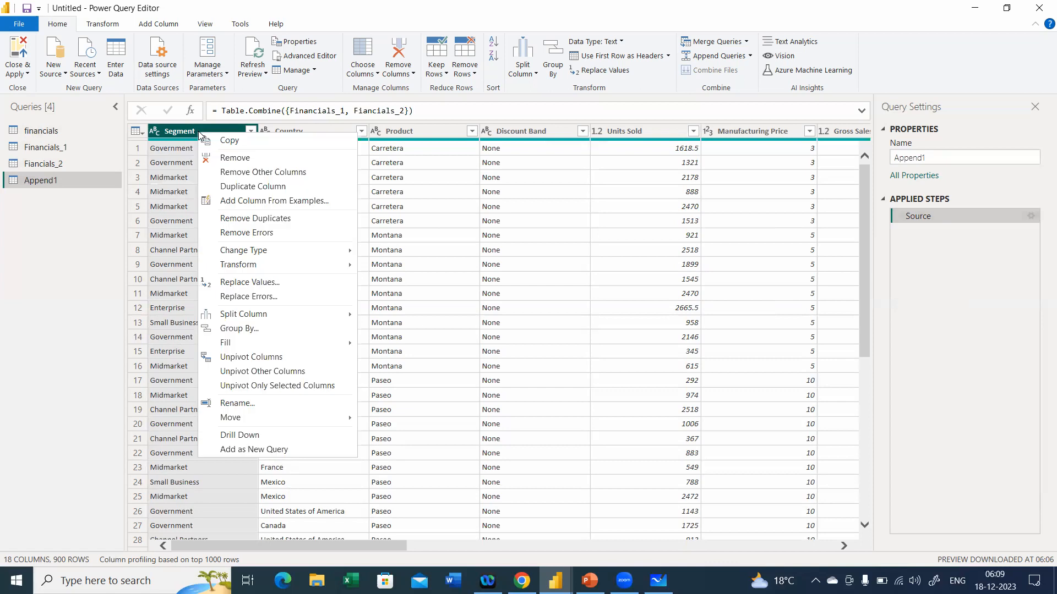
{"action": "left_click", "coordinate": [238, 218]}
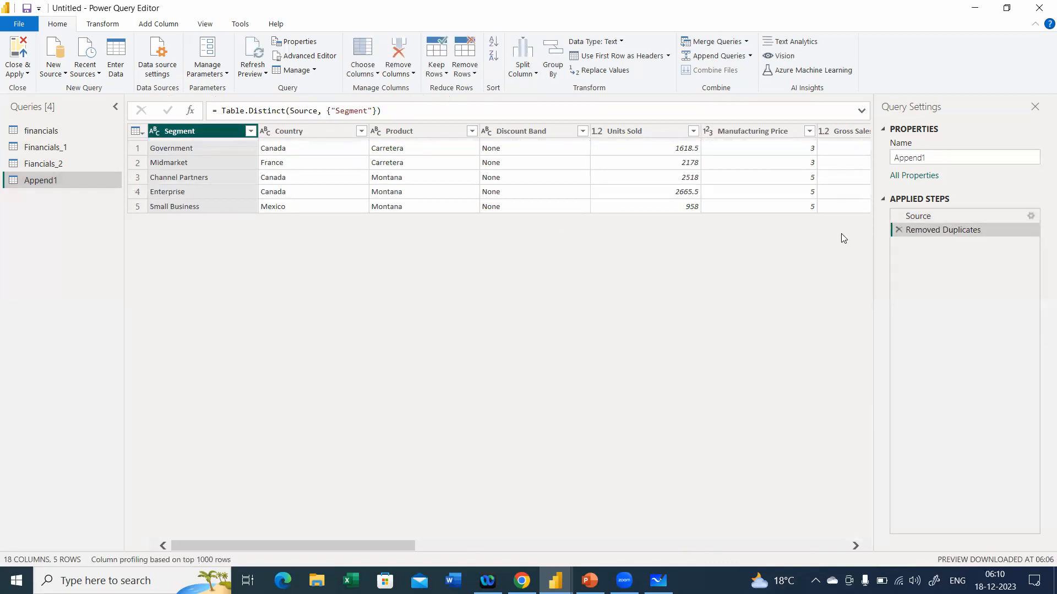
{"action": "left_click", "coordinate": [899, 230]}
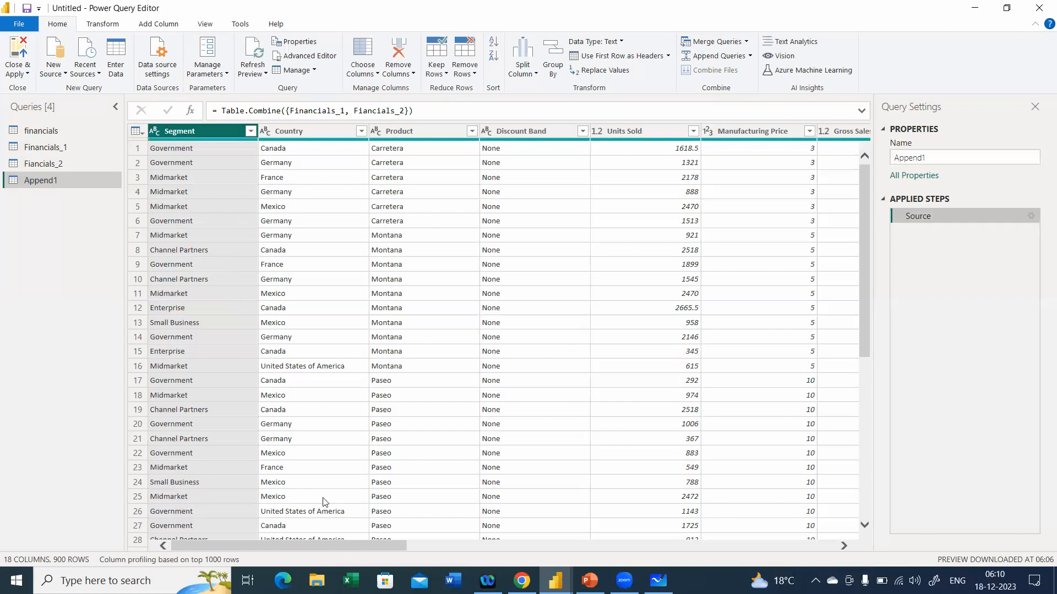
Add an index column starting from 0 to the appended query.
{"action": "left_click", "coordinate": [419, 547]}
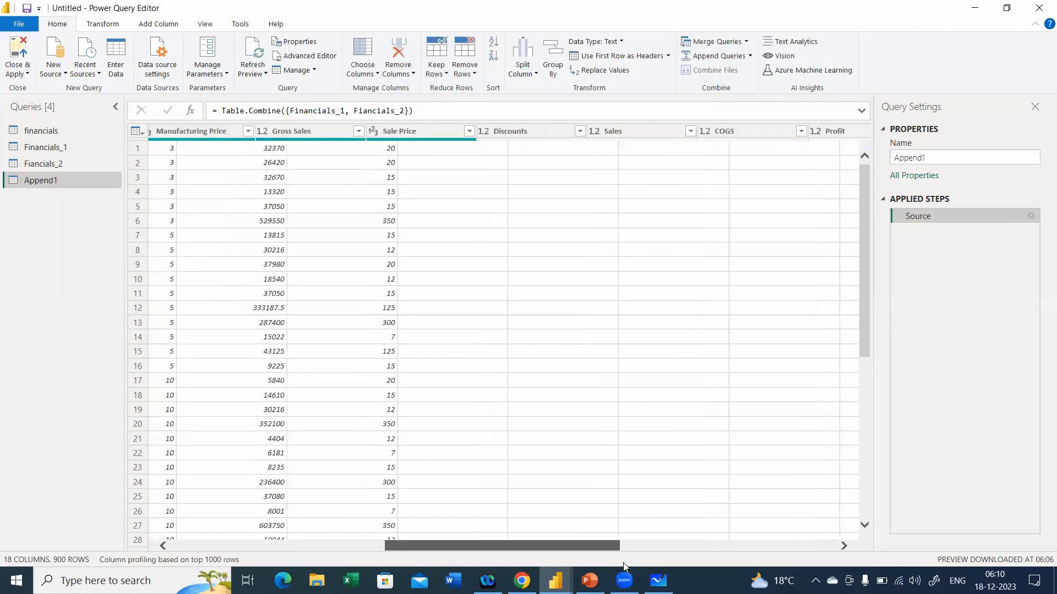
{"action": "left_click", "coordinate": [388, 540]}
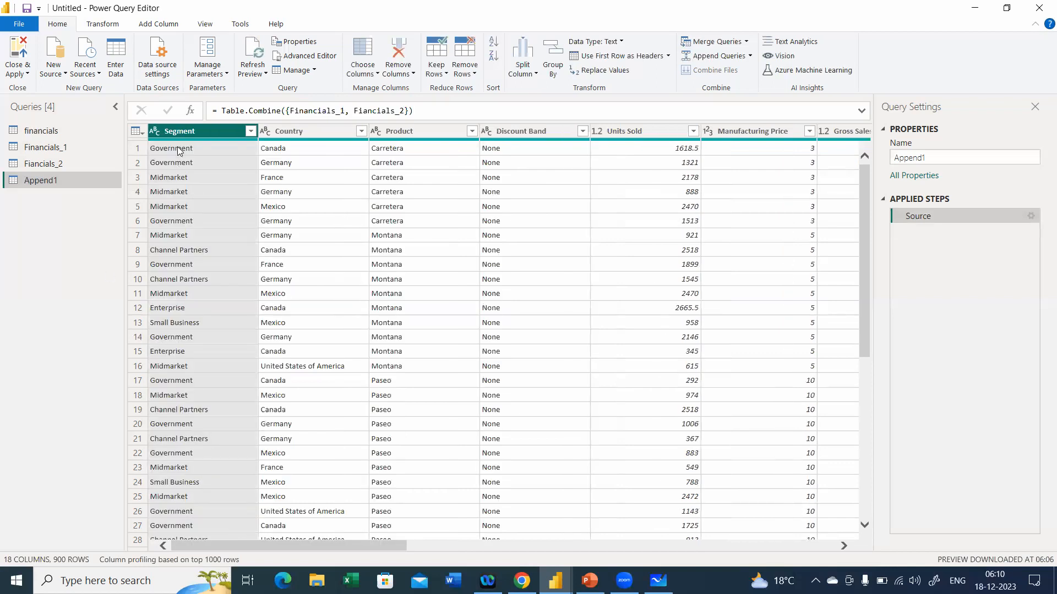
{"action": "left_click", "coordinate": [161, 24]}
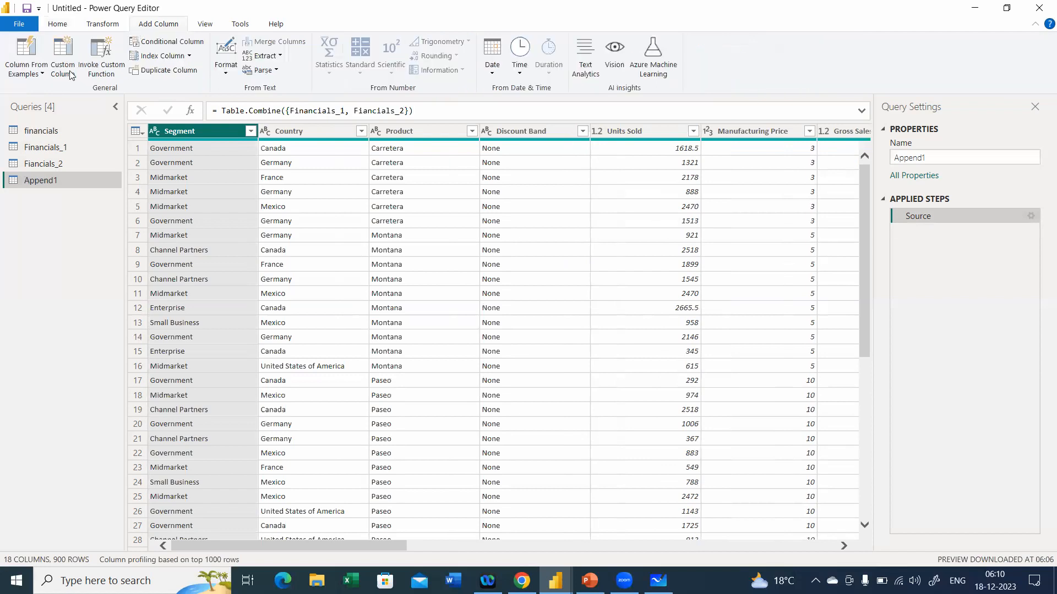
{"action": "left_click", "coordinate": [188, 57]}
{"action": "left_click", "coordinate": [184, 72]}
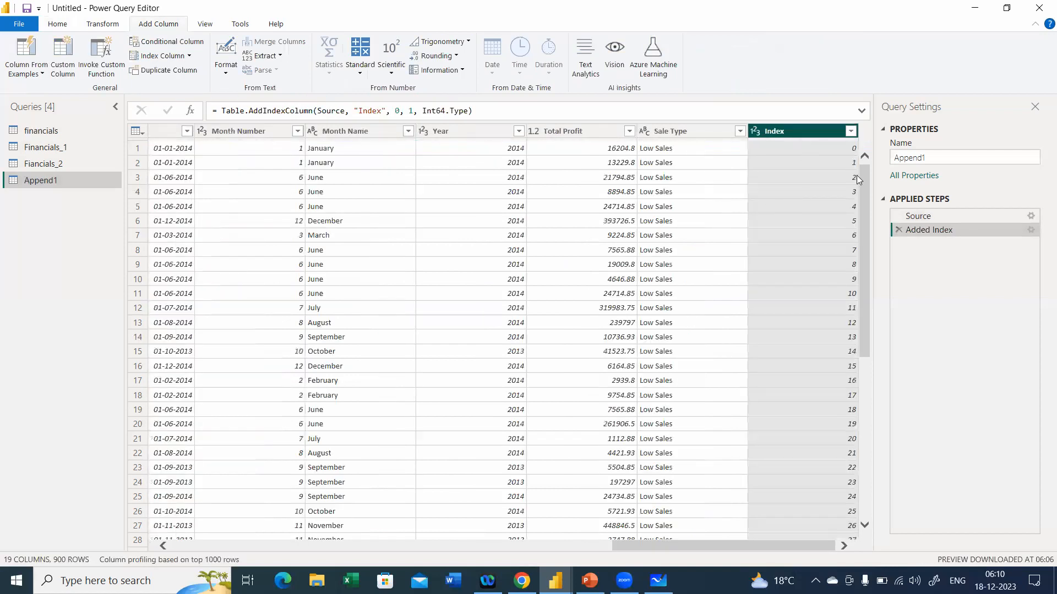
{"action": "left_click_drag", "start_coordinate": [871, 305], "coordinate": [880, 135]}
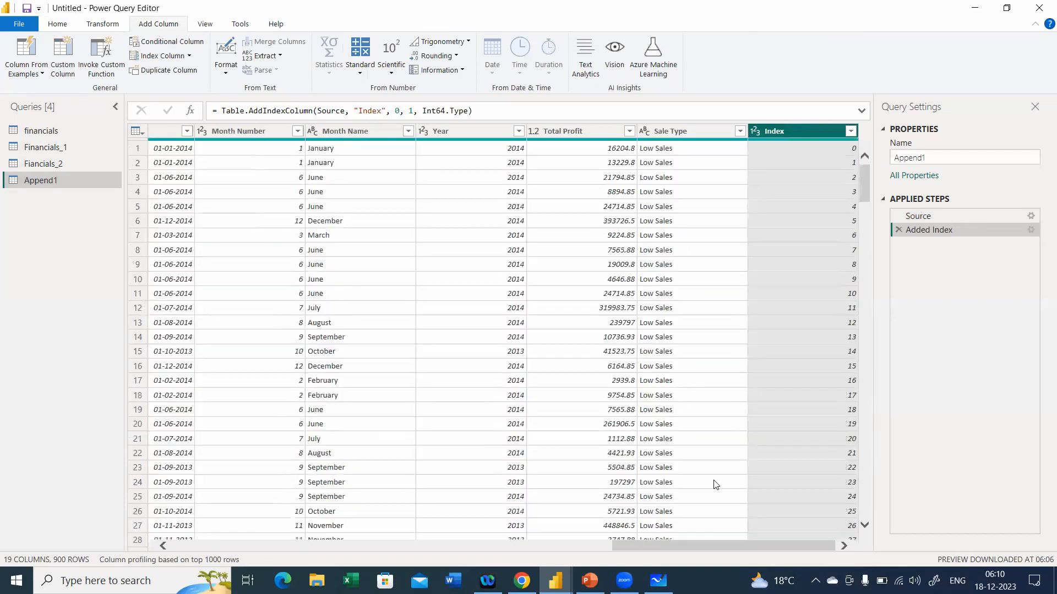
Turn on column distribution for the data preview and examine the appended query's columns and rows.
{"action": "left_click", "coordinate": [204, 25]}
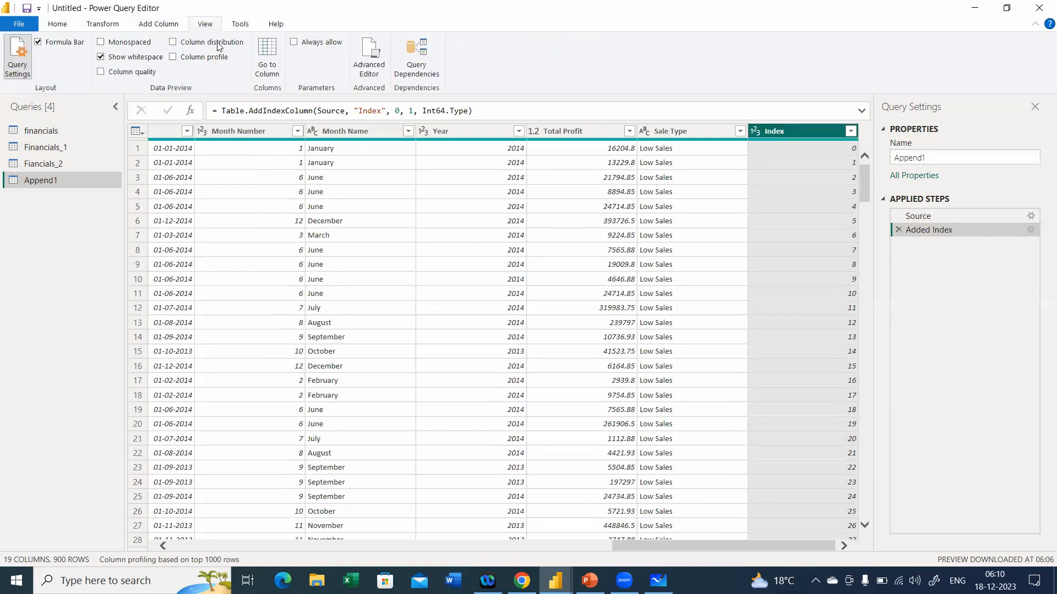
{"action": "left_click", "coordinate": [218, 46]}
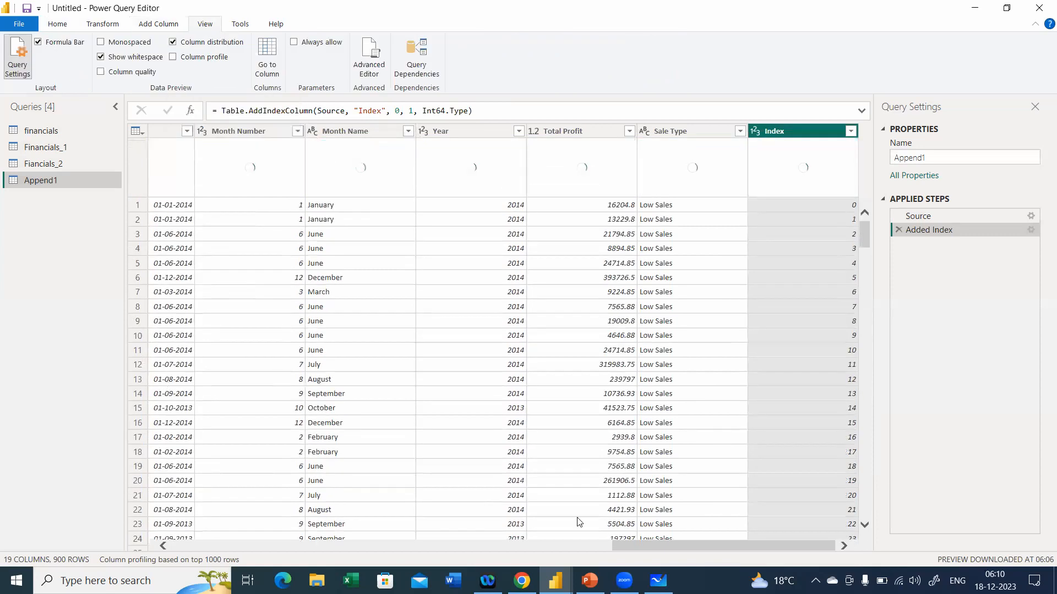
{"action": "left_click_drag", "start_coordinate": [649, 550], "coordinate": [94, 493]}
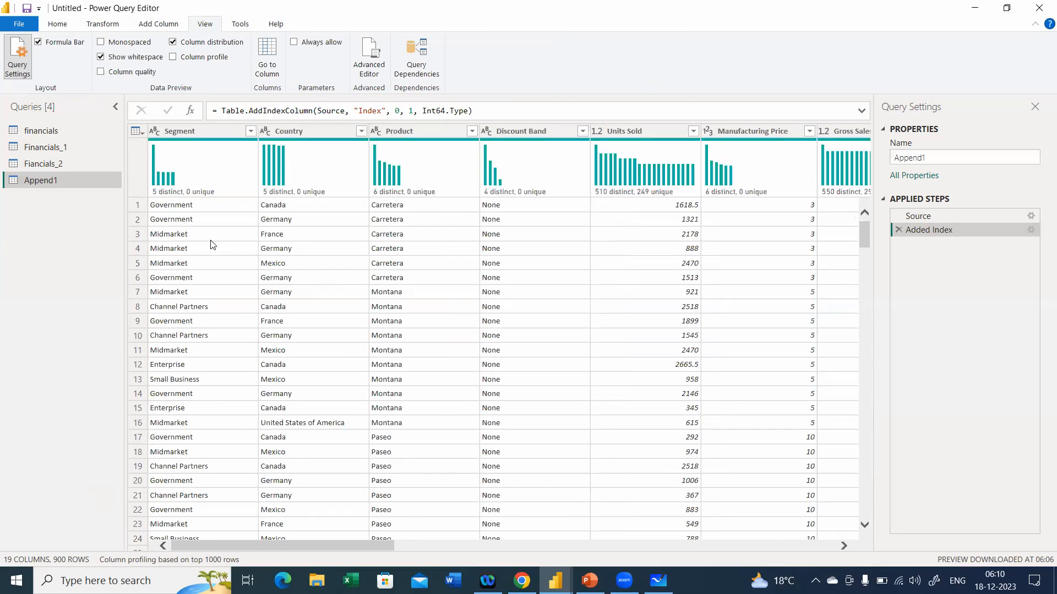
{"action": "scroll", "coordinate": [213, 248], "scroll_direction": "down", "scroll_amount": 3}
{"action": "scroll", "coordinate": [213, 249], "scroll_direction": "down", "scroll_amount": 4}
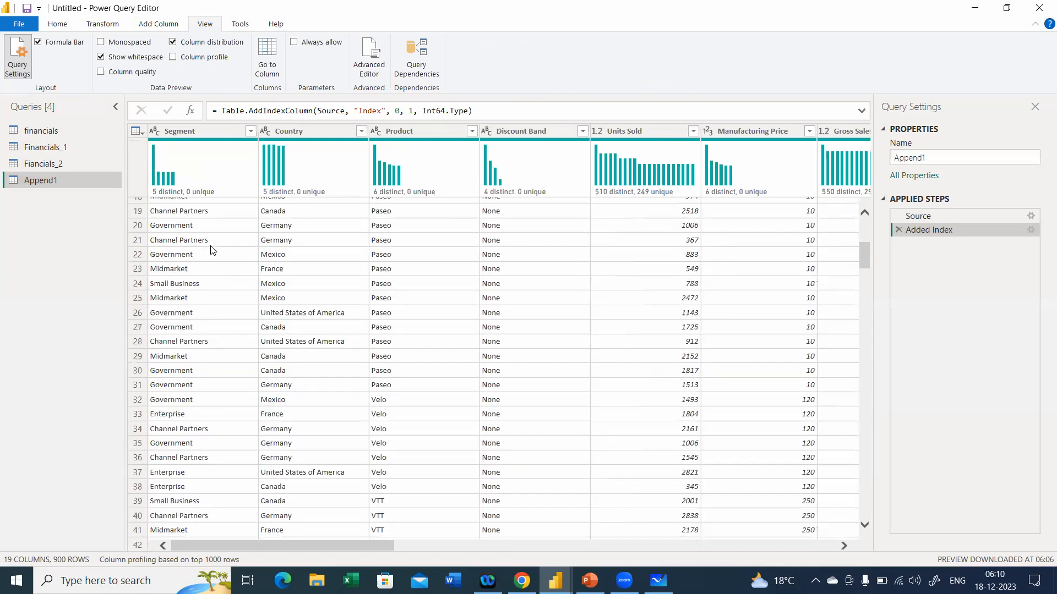
{"action": "scroll", "coordinate": [213, 254], "scroll_direction": "down", "scroll_amount": 6}
{"action": "scroll", "coordinate": [212, 254], "scroll_direction": "down", "scroll_amount": 7}
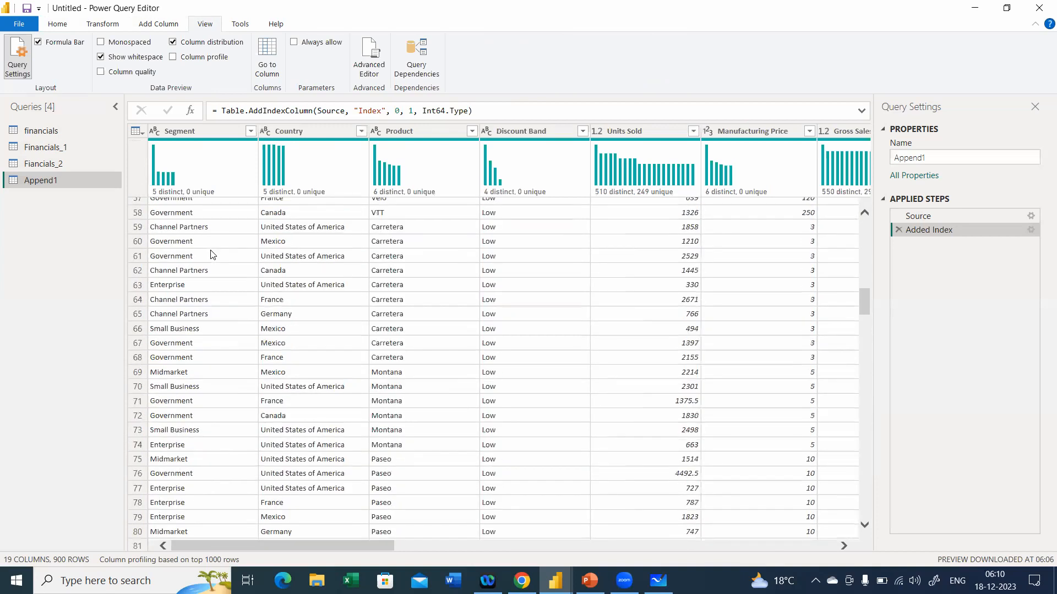
{"action": "scroll", "coordinate": [213, 254], "scroll_direction": "down", "scroll_amount": 7}
{"action": "scroll", "coordinate": [212, 259], "scroll_direction": "down", "scroll_amount": 7}
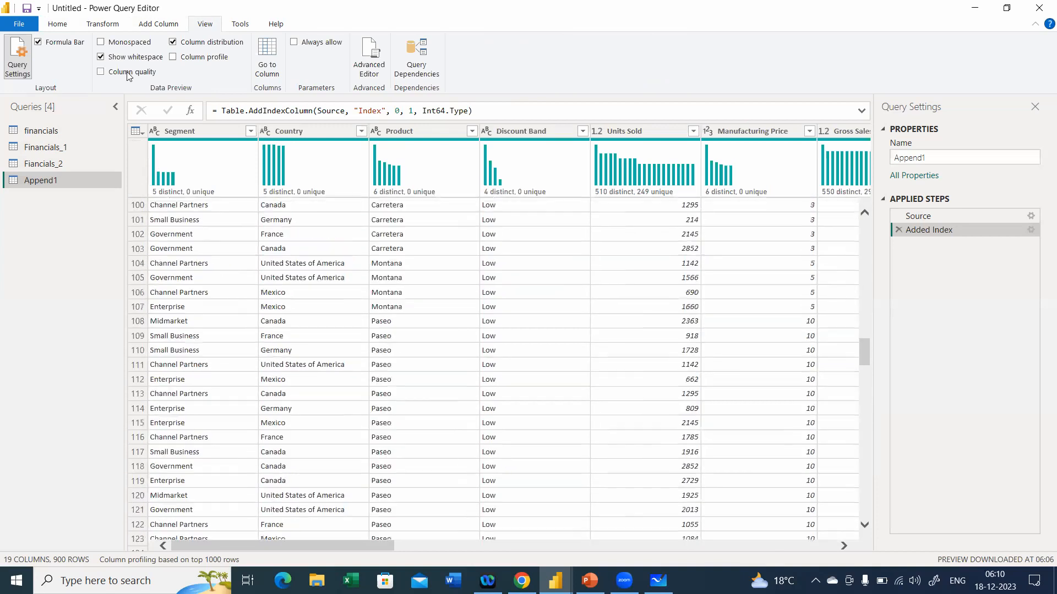
{"action": "scroll", "coordinate": [223, 342], "scroll_direction": "down", "scroll_amount": 2}
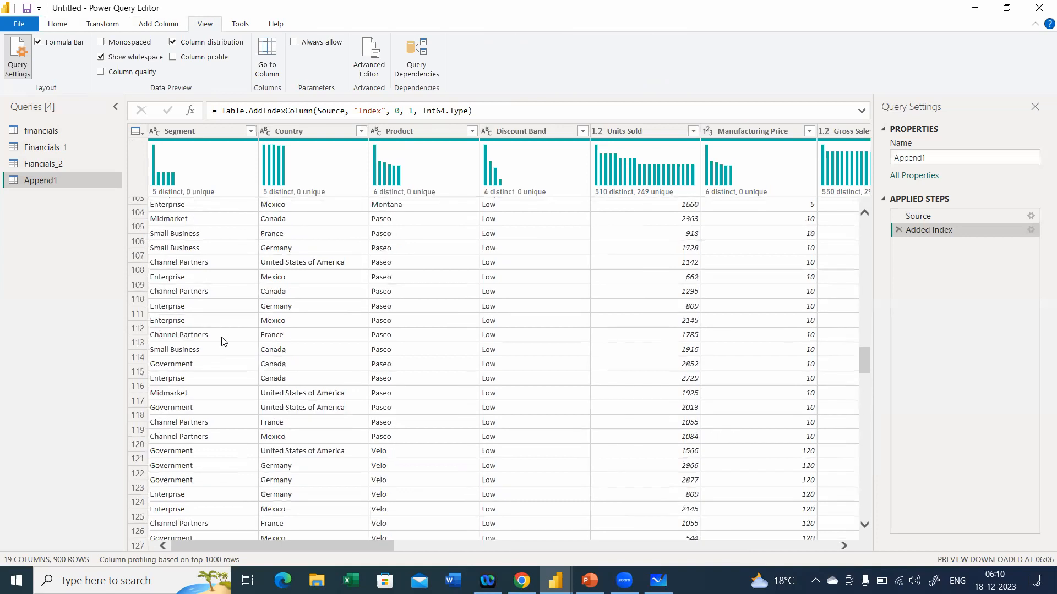
Examine the appended query's rows down the table and the distinct and unique value distribution of the Units Sold column.
{"action": "scroll", "coordinate": [224, 341], "scroll_direction": "down", "scroll_amount": 7}
{"action": "scroll", "coordinate": [224, 342], "scroll_direction": "down", "scroll_amount": 20}
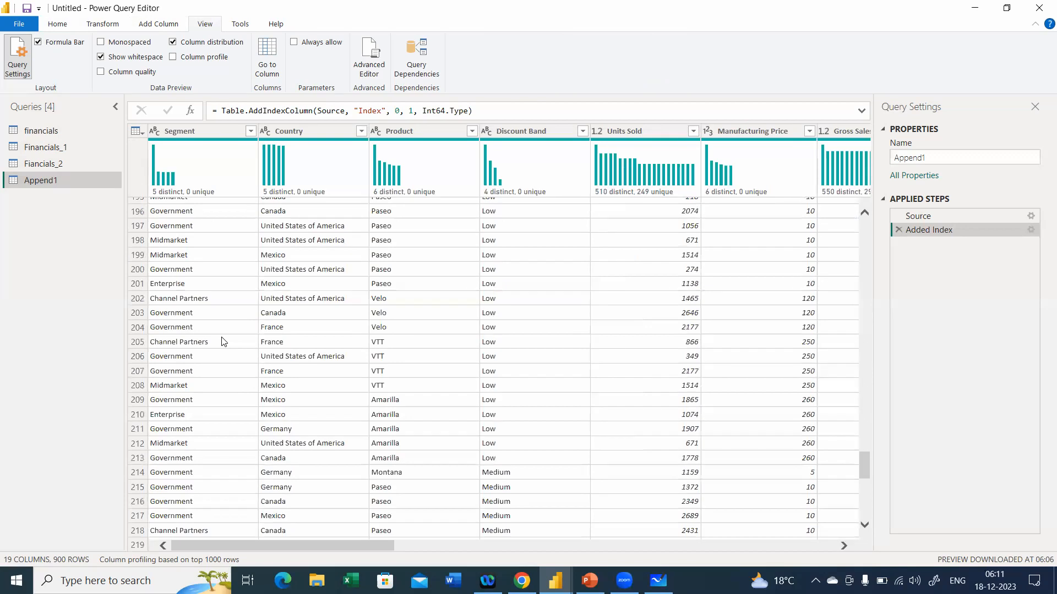
{"action": "scroll", "coordinate": [223, 341], "scroll_direction": "down", "scroll_amount": 7}
{"action": "scroll", "coordinate": [224, 342], "scroll_direction": "down", "scroll_amount": 7}
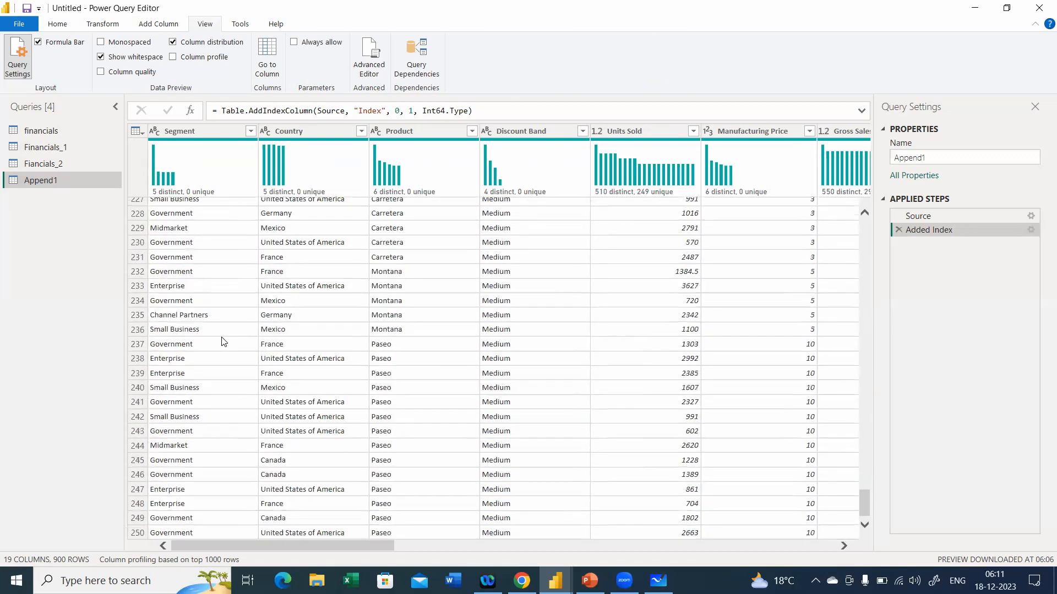
{"action": "scroll", "coordinate": [229, 333], "scroll_direction": "down", "scroll_amount": 4}
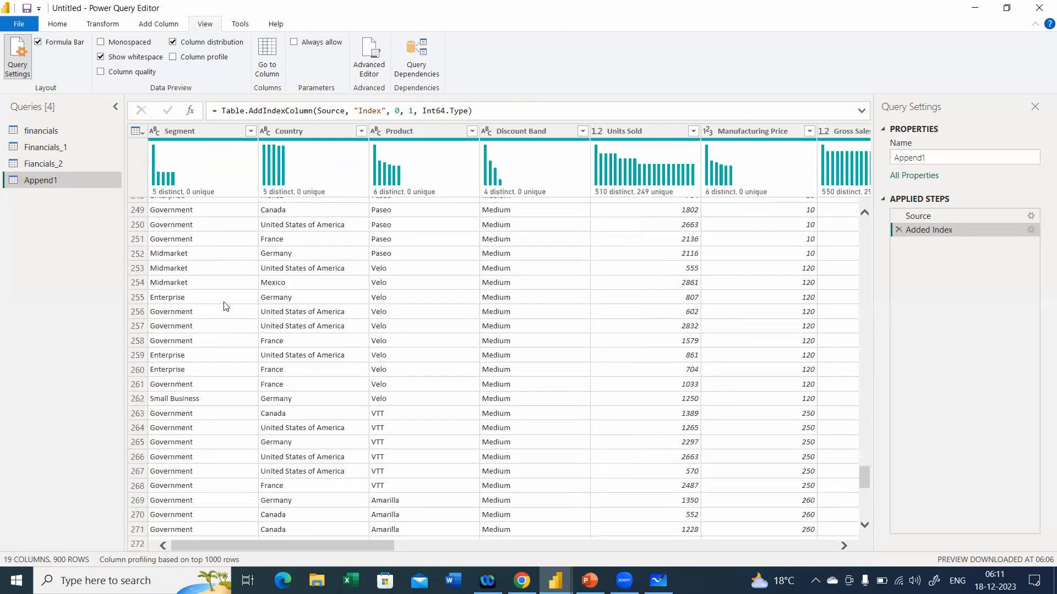
{"action": "left_click", "coordinate": [109, 25]}
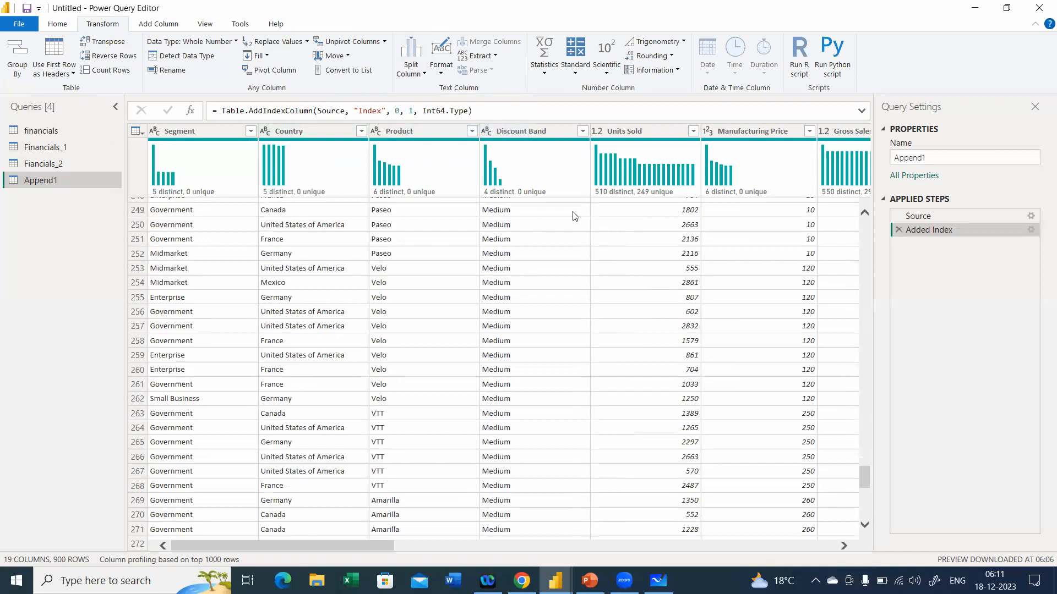
{"action": "mouse_move", "coordinate": [617, 190]}
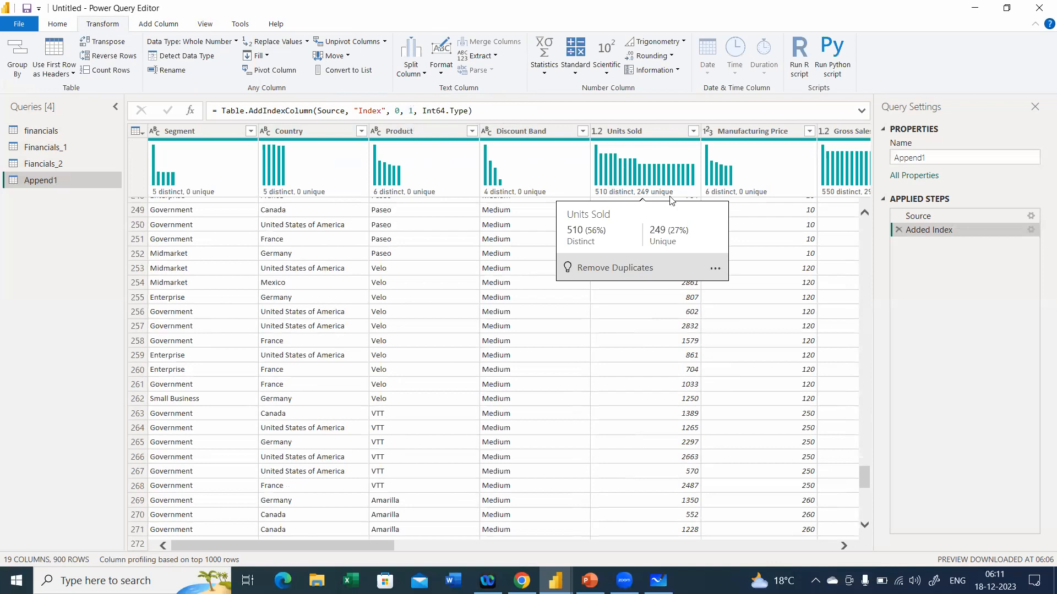
Disable loading for the Financials_1 and Fiancials_2 queries, and close and apply the changes.
{"action": "left_click", "coordinate": [58, 28]}
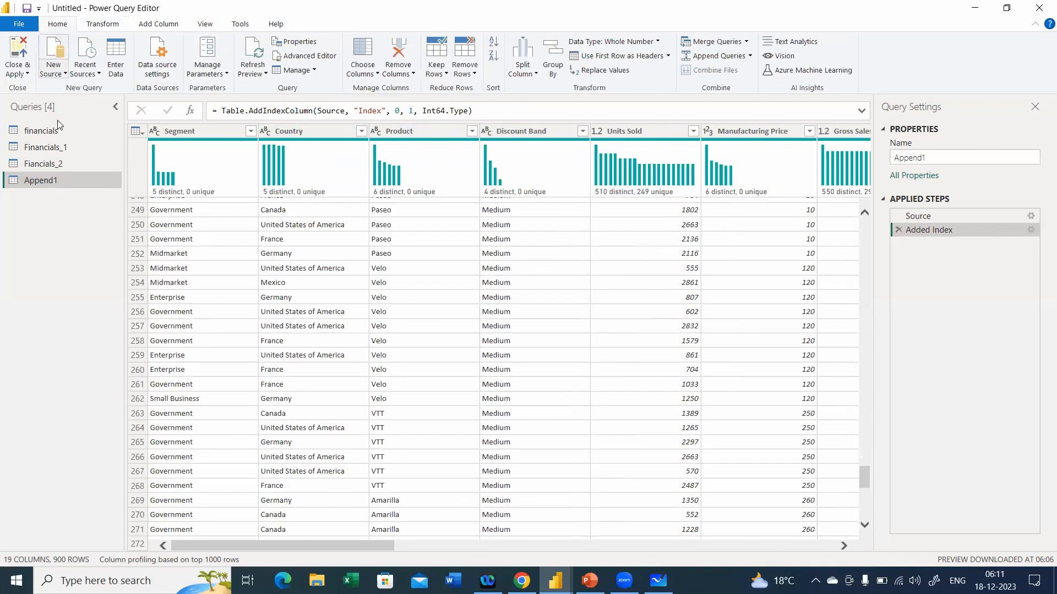
{"action": "left_click", "coordinate": [55, 149]}
{"action": "right_click", "coordinate": [56, 150]}
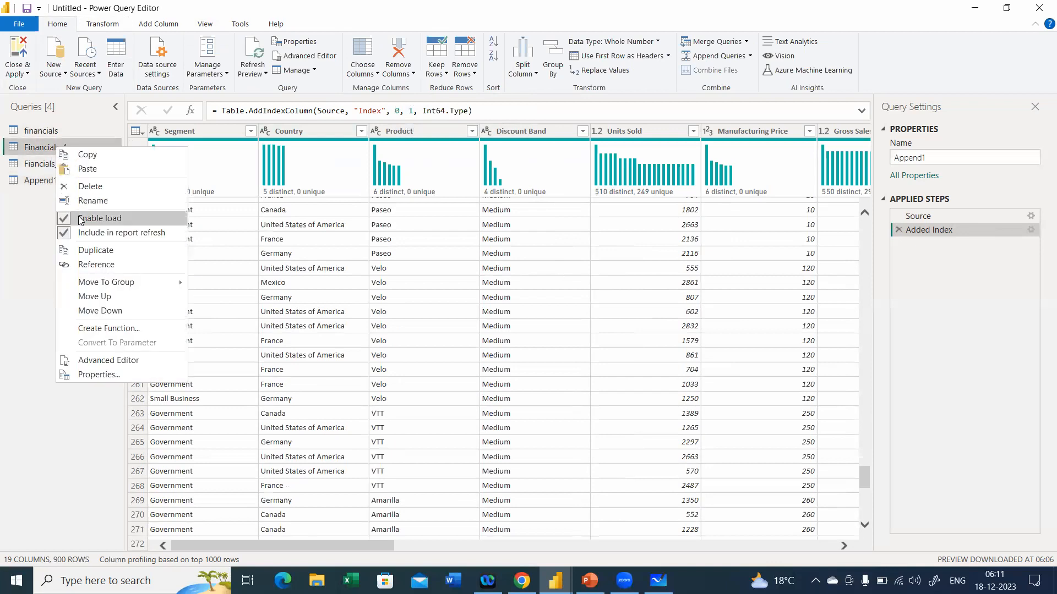
{"action": "left_click", "coordinate": [81, 218]}
{"action": "right_click", "coordinate": [62, 165]}
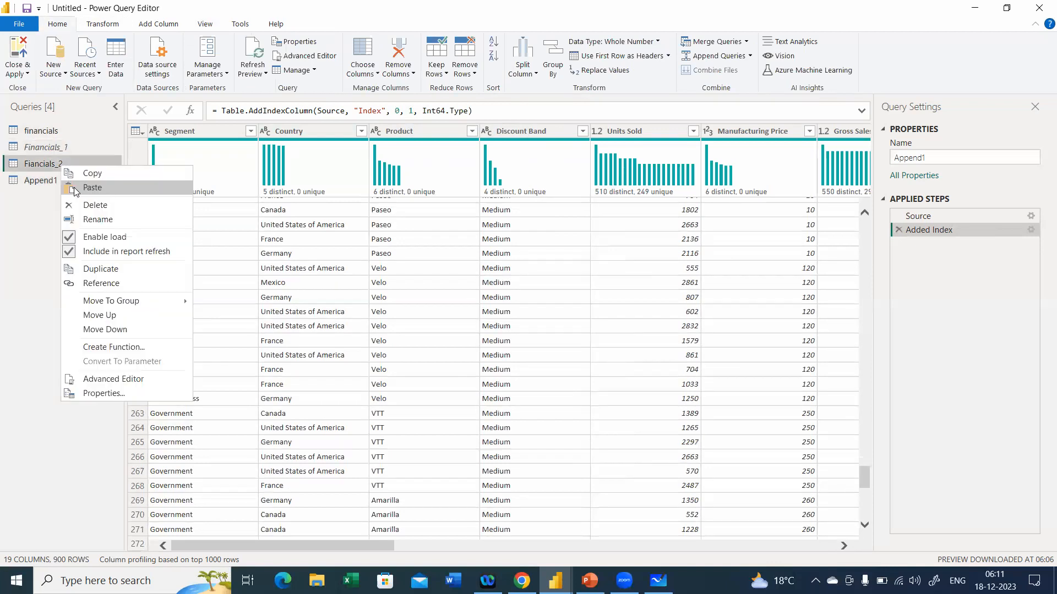
{"action": "left_click", "coordinate": [91, 236]}
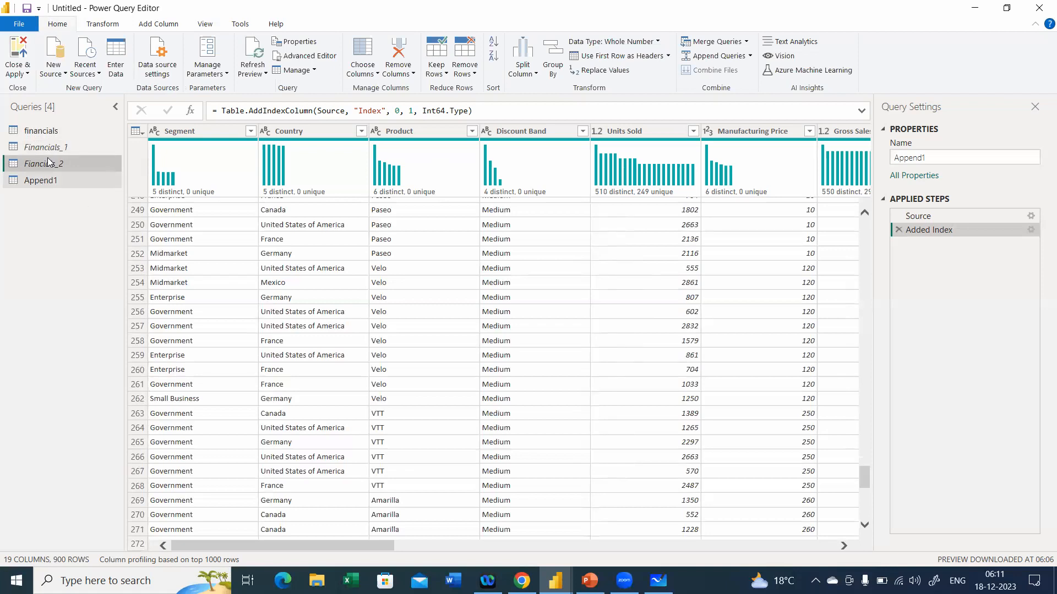
{"action": "left_click", "coordinate": [19, 50]}
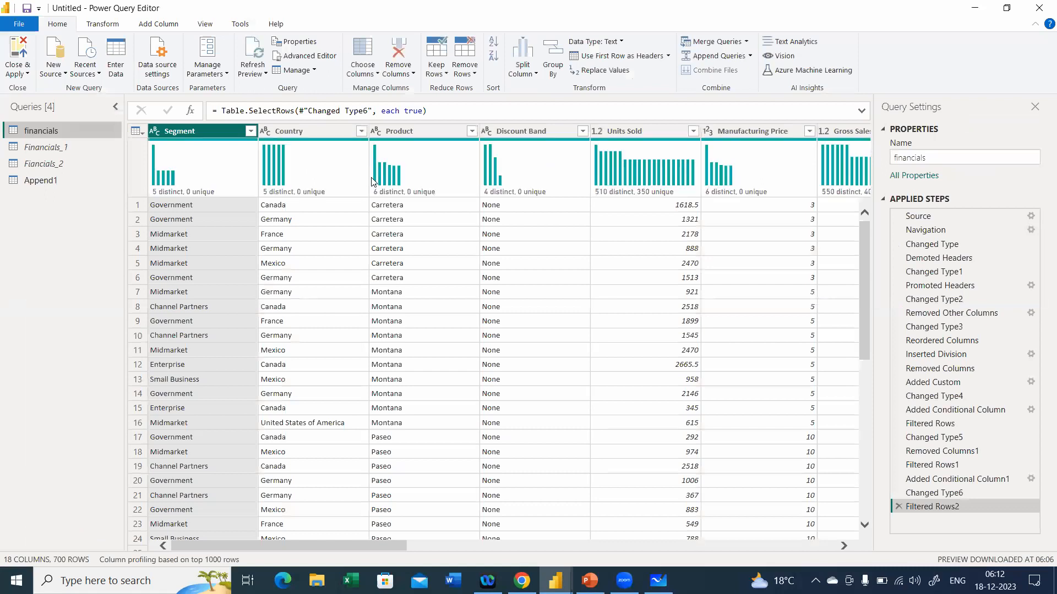
Remove the bottom 200 rows from the financials query.
{"action": "left_click", "coordinate": [444, 75]}
{"action": "left_click", "coordinate": [464, 74]}
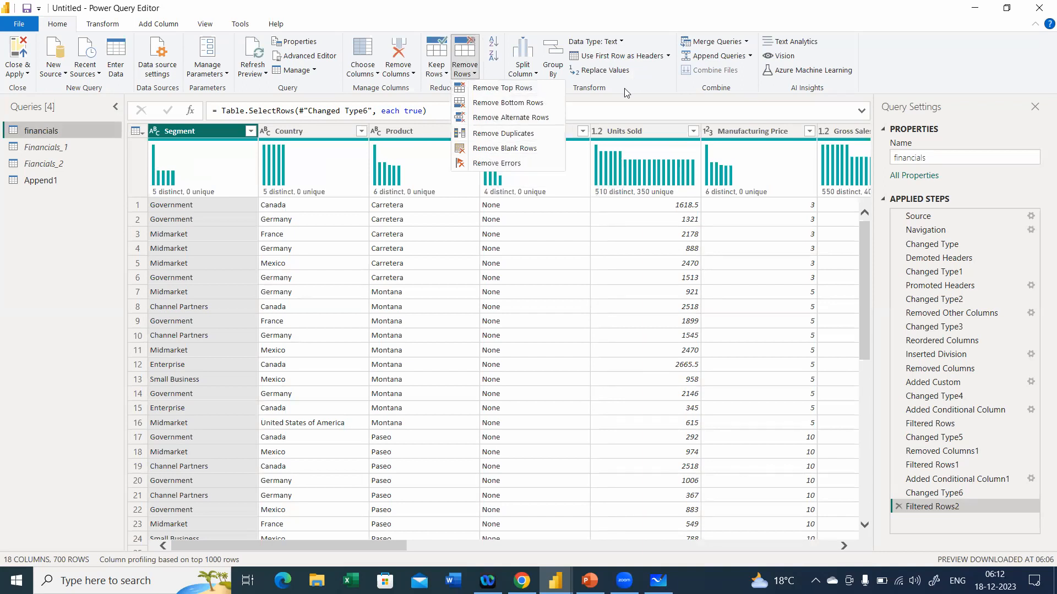
{"action": "left_click", "coordinate": [542, 88]}
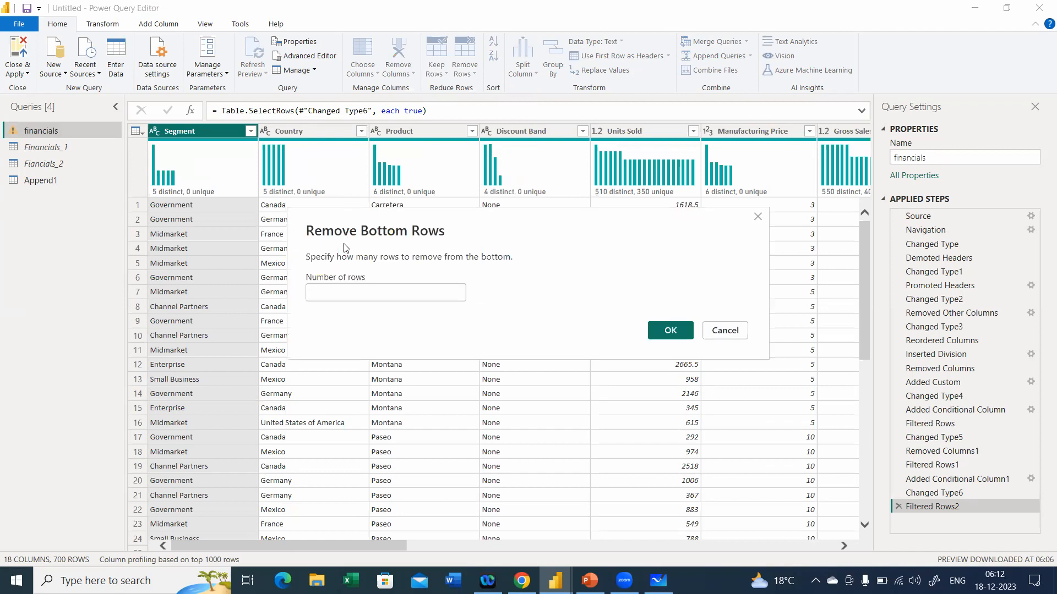
{"action": "type", "text": "00"}
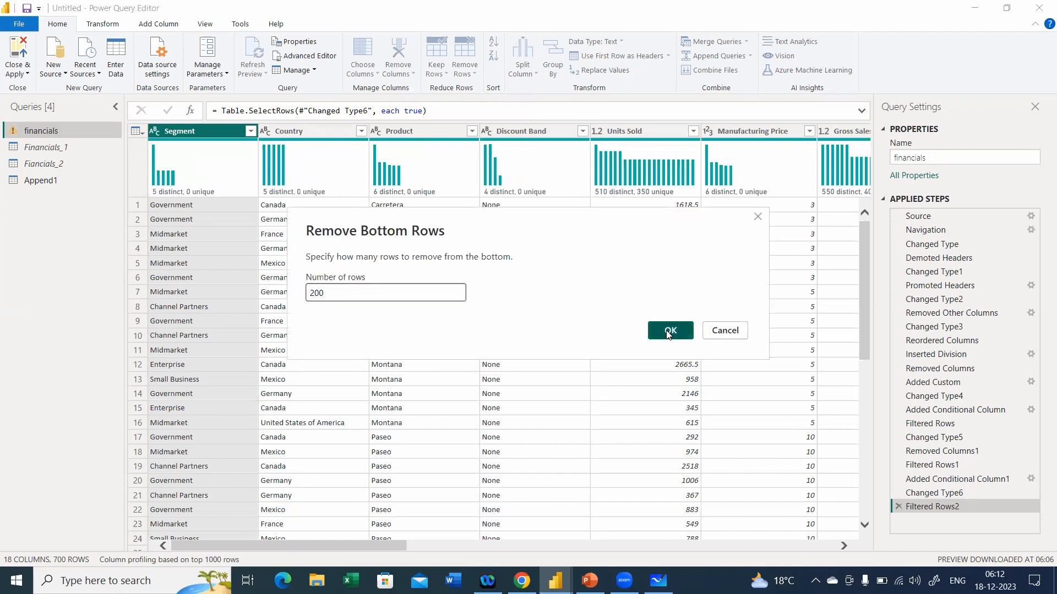
{"action": "left_click", "coordinate": [670, 331]}
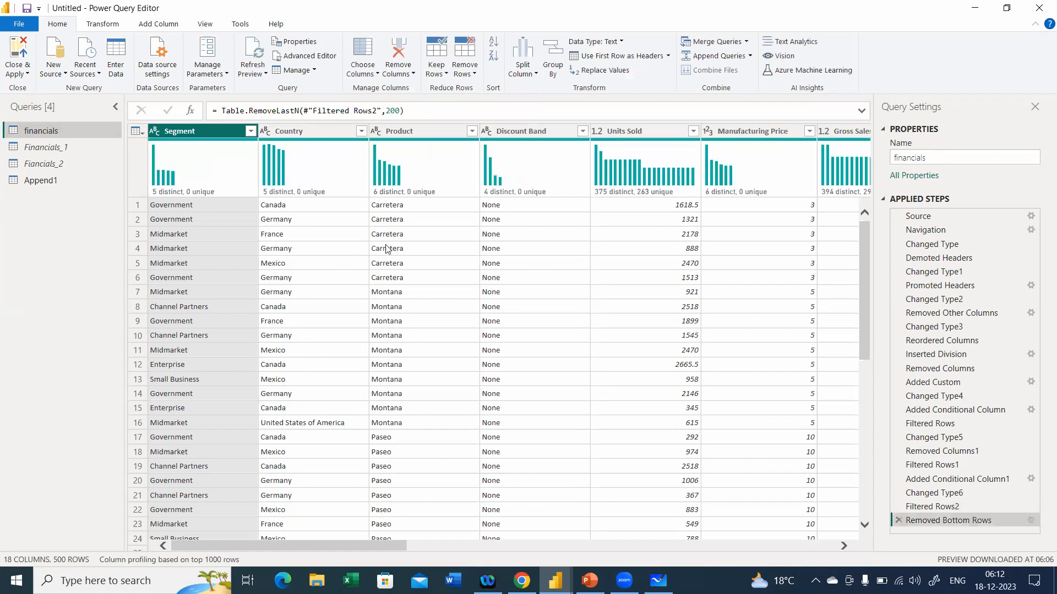
Check the financials query with a temporary row count step and delete that step again.
{"action": "left_click", "coordinate": [102, 26]}
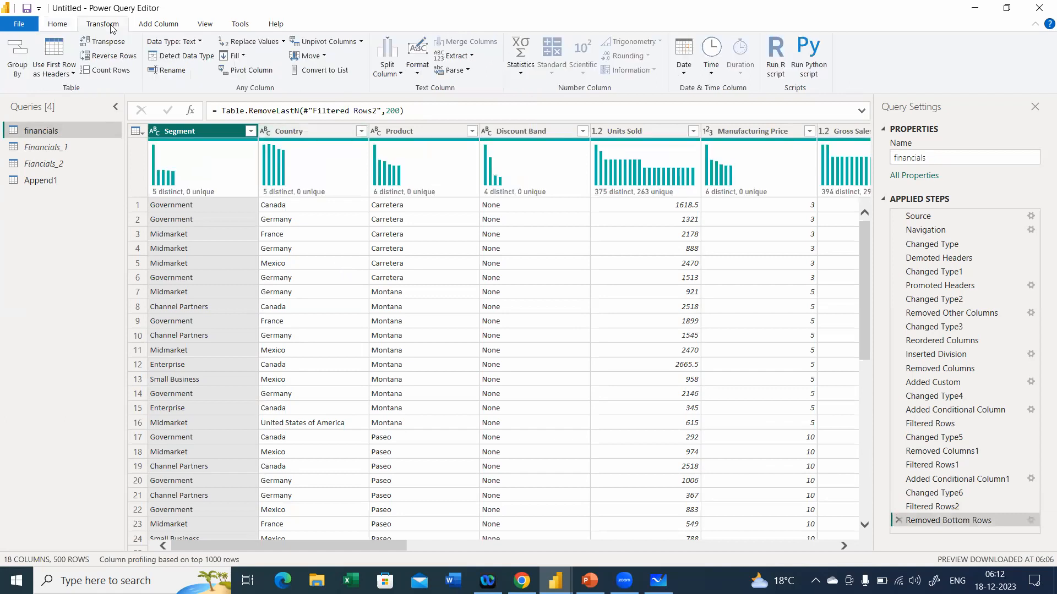
{"action": "left_click", "coordinate": [108, 70]}
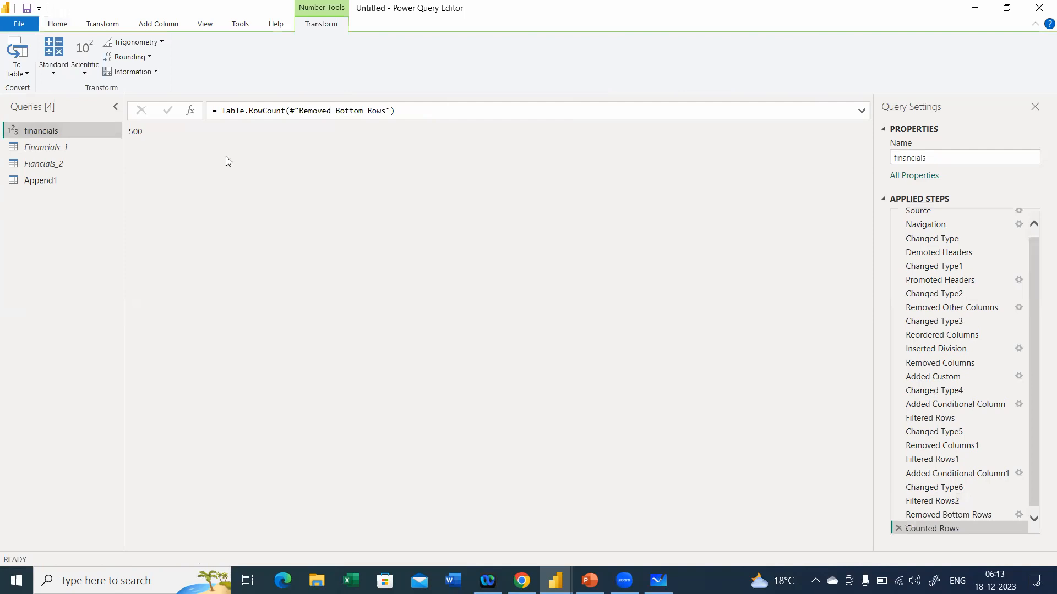
{"action": "left_click", "coordinate": [898, 530]}
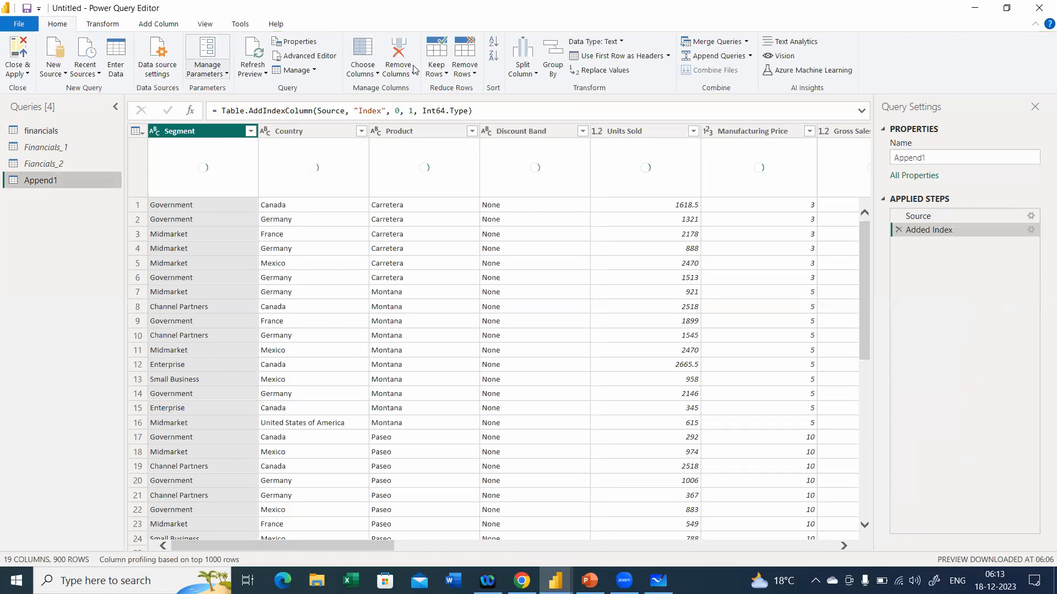
Remove the bottom 200 rows from the Append1 query.
{"action": "left_click", "coordinate": [471, 75]}
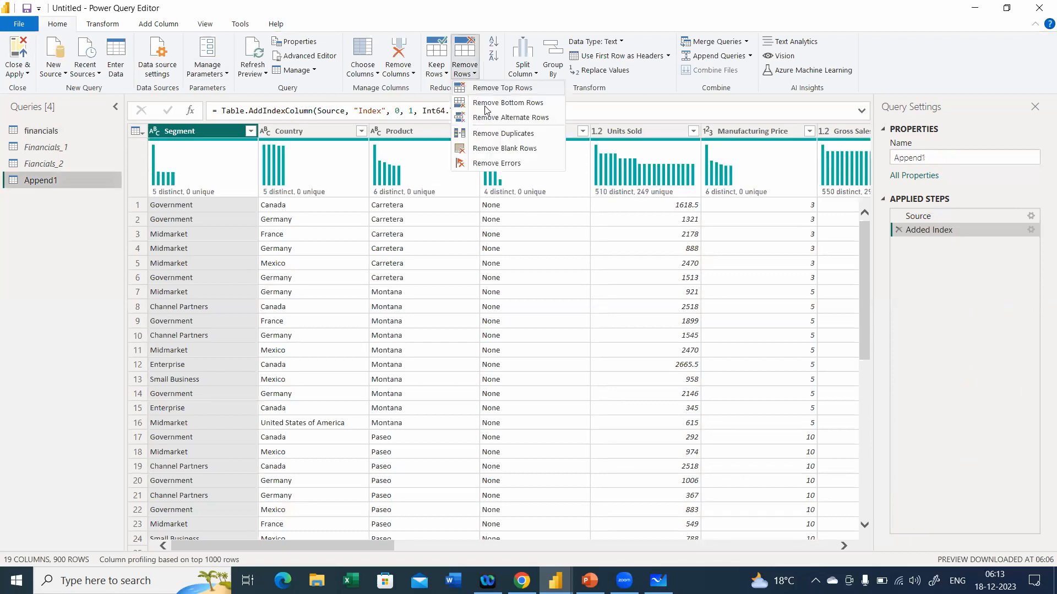
{"action": "key", "text": "Return"}
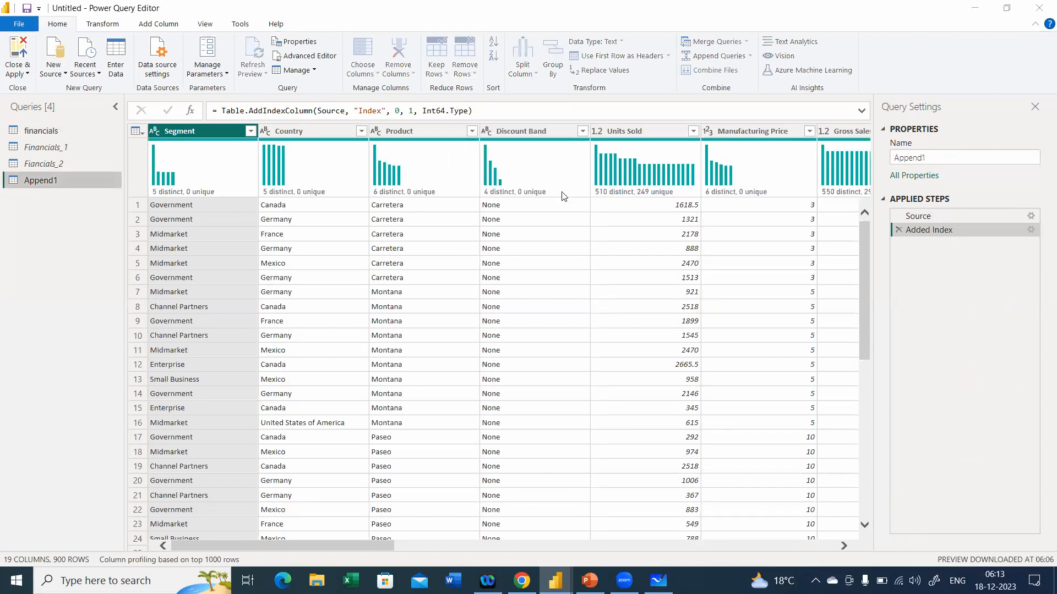
{"action": "type", "text": "200"}
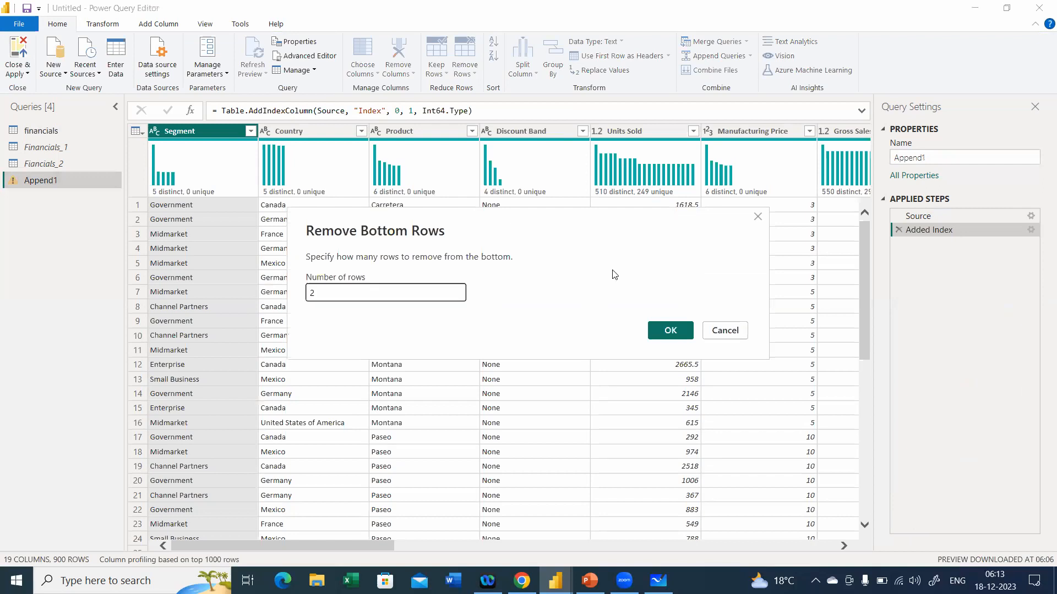
{"action": "left_click", "coordinate": [670, 333]}
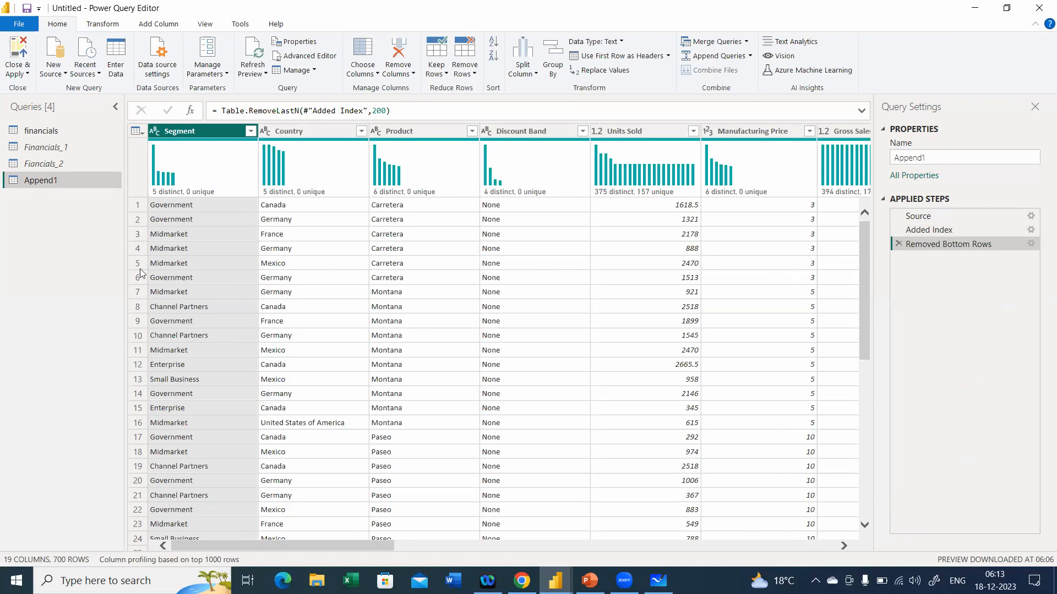
Enable loading again for the Financials_1 and Fiancials_2 queries.
{"action": "left_click", "coordinate": [63, 152]}
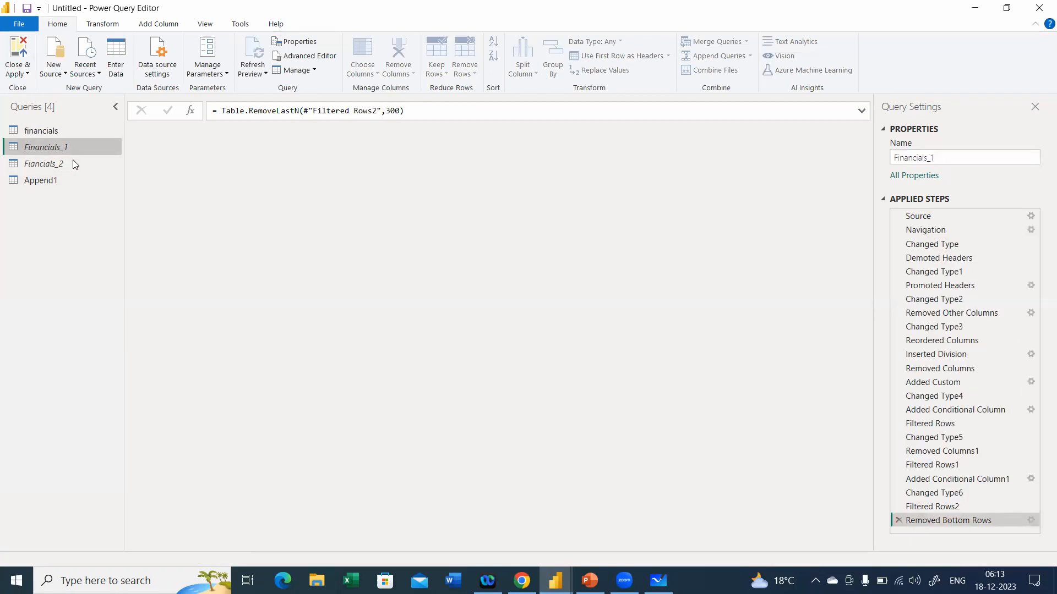
{"action": "right_click", "coordinate": [77, 148]}
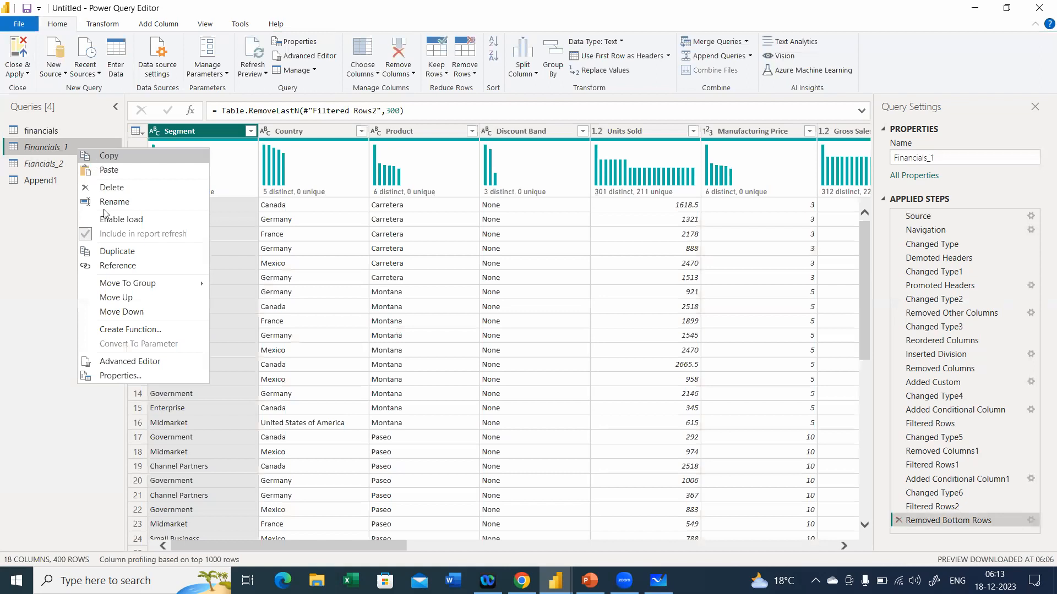
{"action": "left_click", "coordinate": [73, 173]}
{"action": "right_click", "coordinate": [71, 166]}
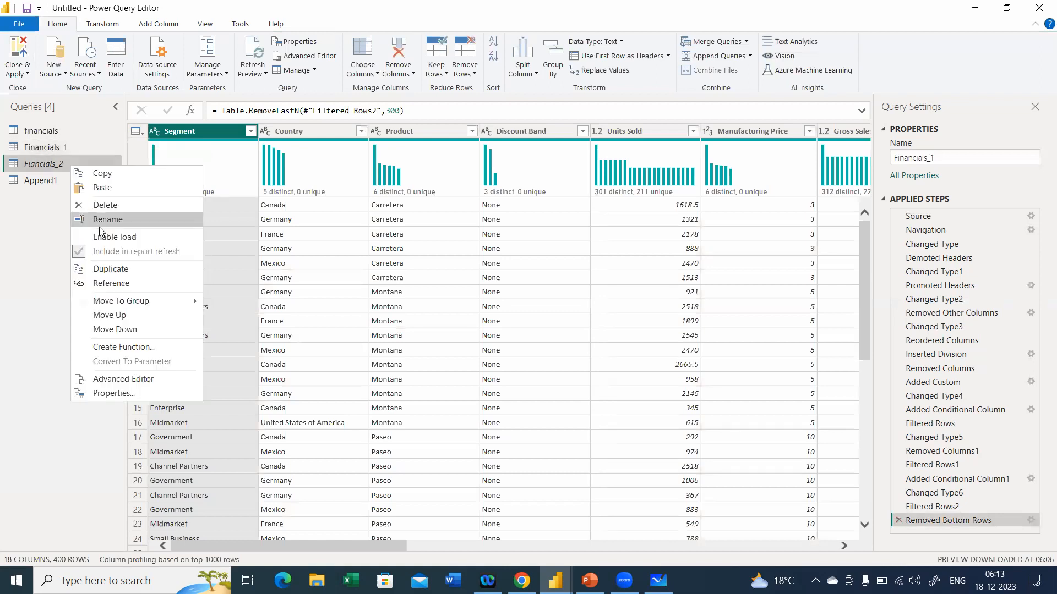
{"action": "left_click", "coordinate": [100, 236]}
Try to delete the Financials_1 and Fiancials_2 queries together while keeping Append1.
{"action": "left_click", "coordinate": [60, 181], "text": "ctrl"}
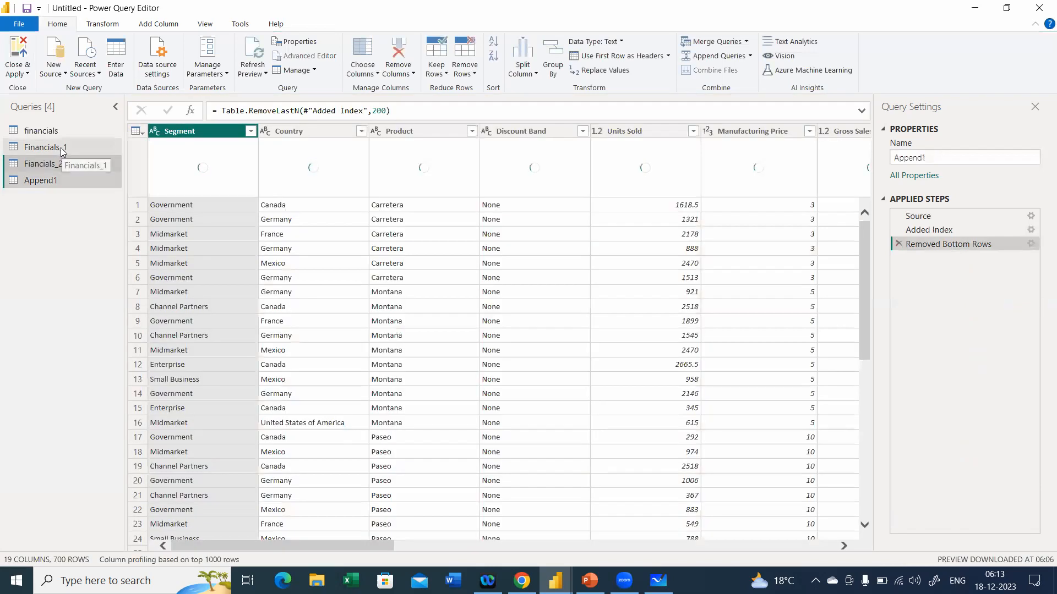
{"action": "left_click", "coordinate": [62, 152], "text": "ctrl"}
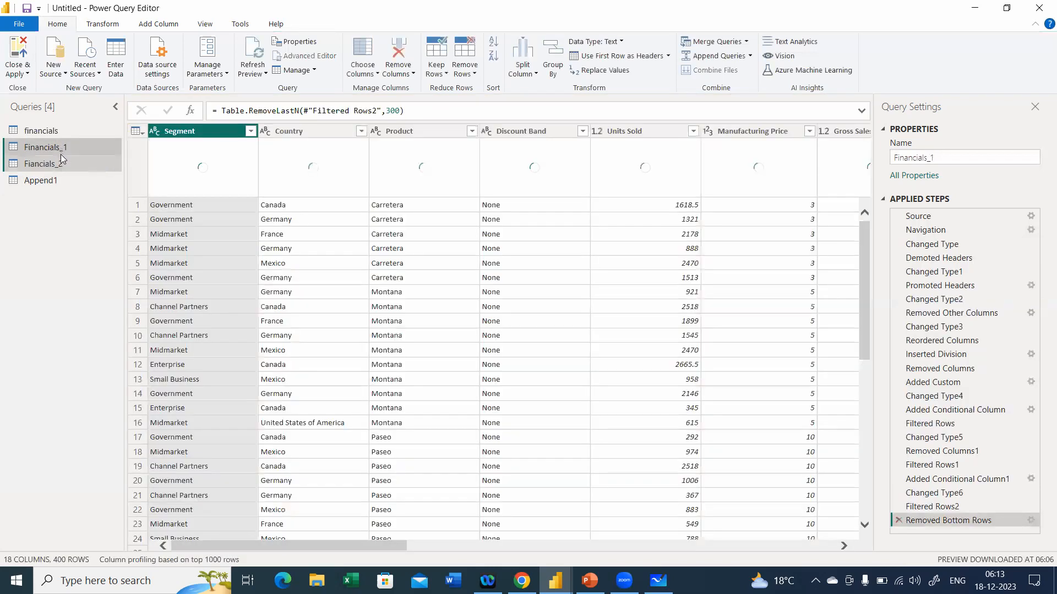
{"action": "right_click", "coordinate": [66, 147]}
{"action": "left_click", "coordinate": [92, 186]}
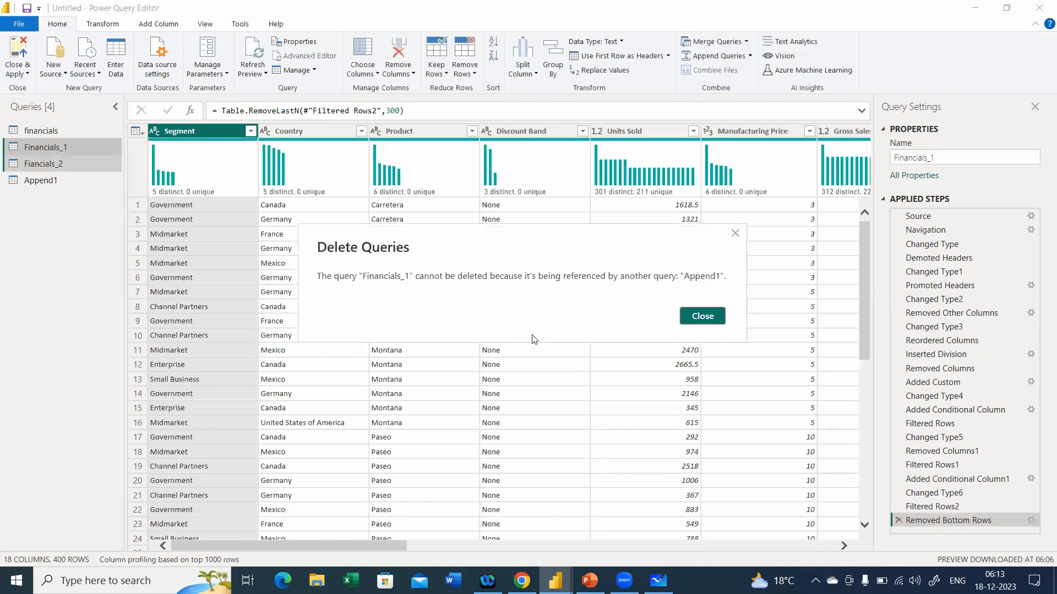
{"action": "left_click", "coordinate": [708, 321]}
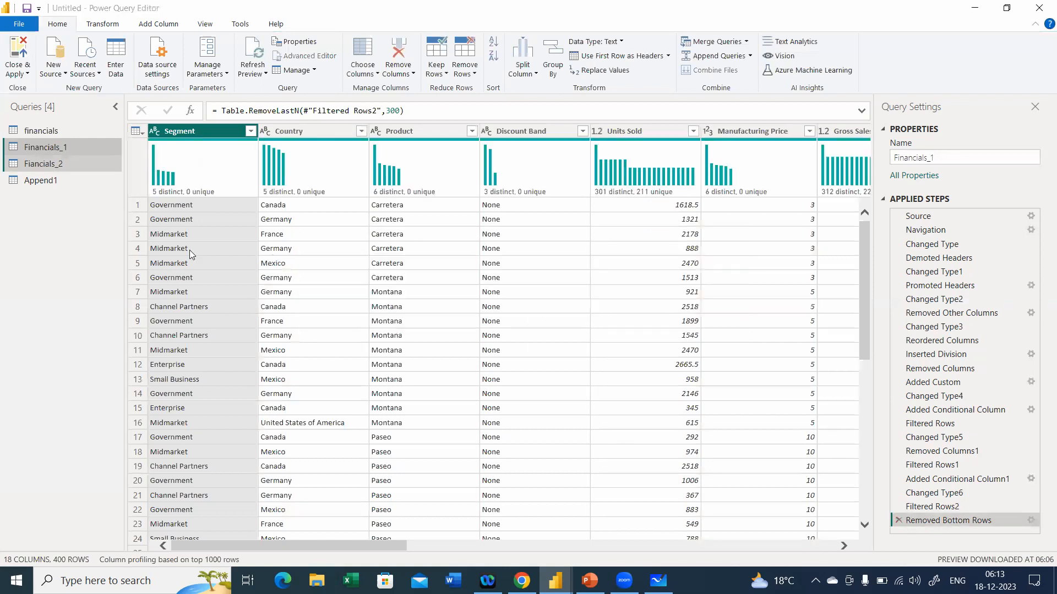
Delete the Financials_1, Fiancials_2 and Append1 queries together, leaving only the financials query.
{"action": "left_click", "coordinate": [46, 182]}
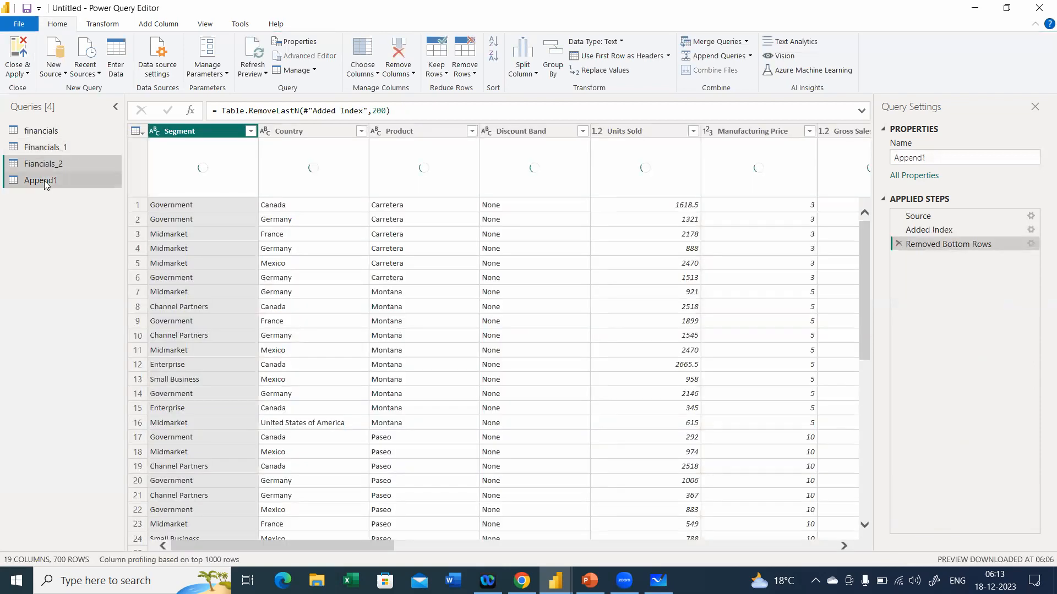
{"action": "left_click", "coordinate": [51, 148]}
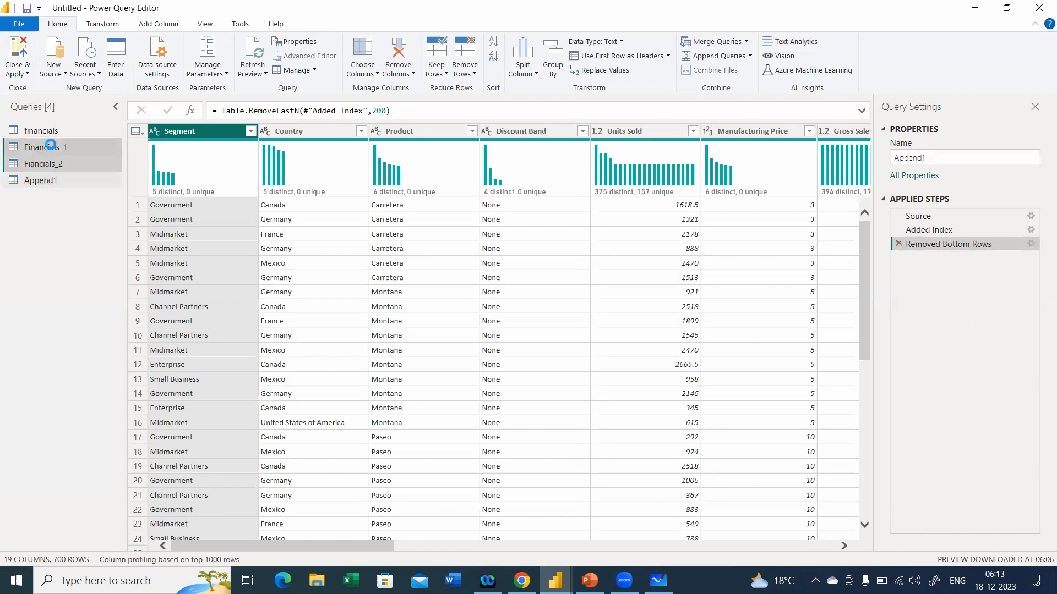
{"action": "left_click", "coordinate": [48, 182]}
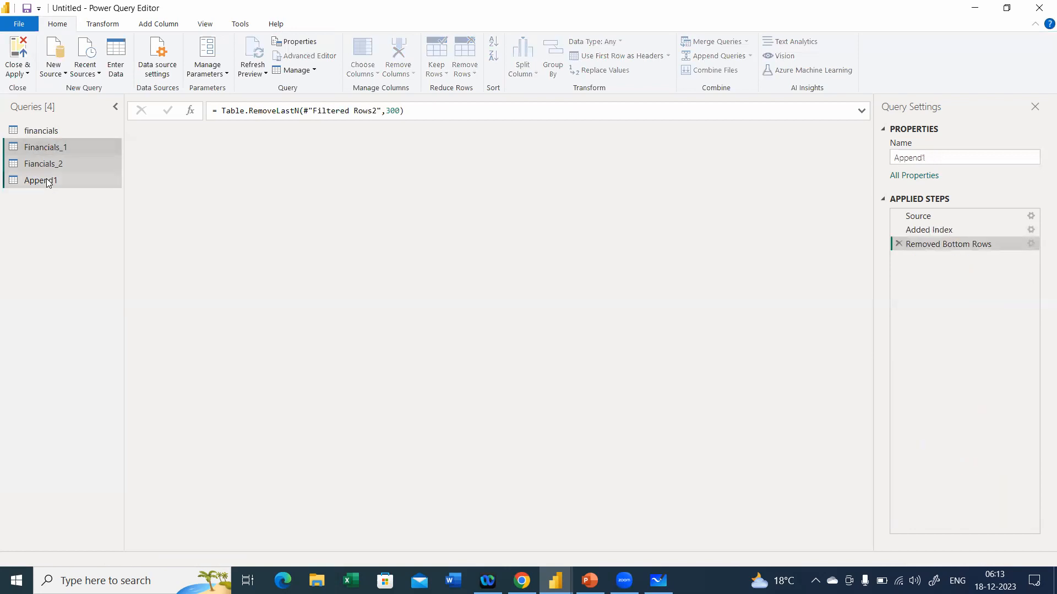
{"action": "right_click", "coordinate": [47, 180]}
{"action": "left_click", "coordinate": [75, 215]}
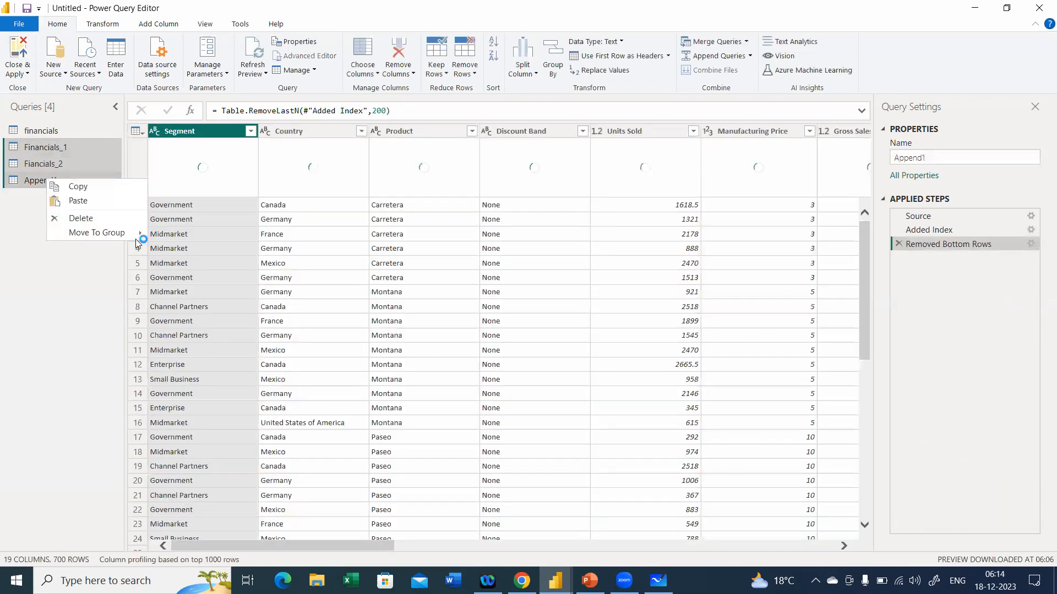
{"action": "left_click", "coordinate": [586, 318]}
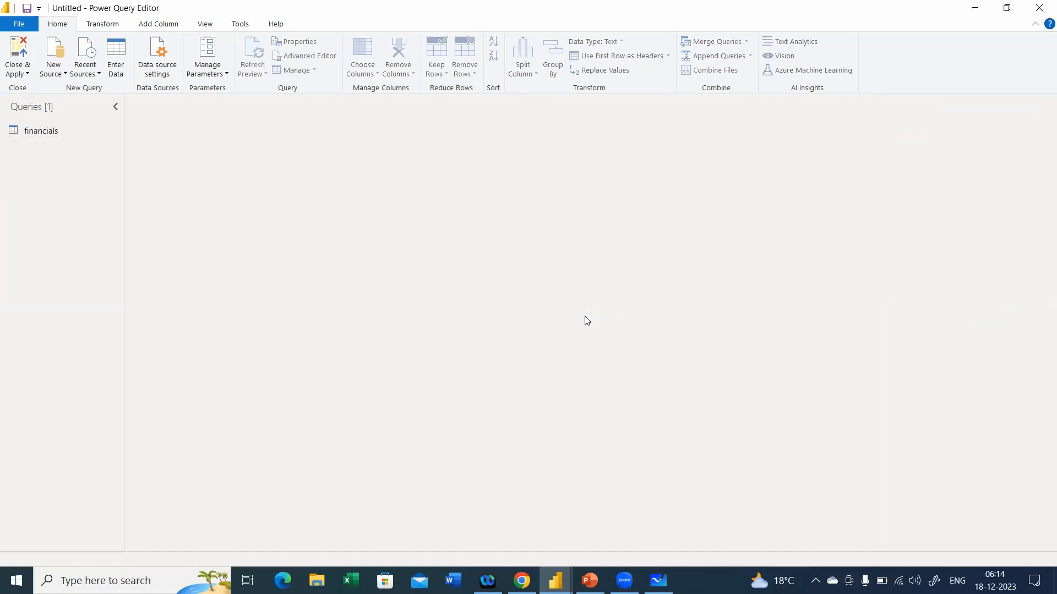
Delete the Removed Bottom Rows step from the financials query.
{"action": "left_click", "coordinate": [20, 131]}
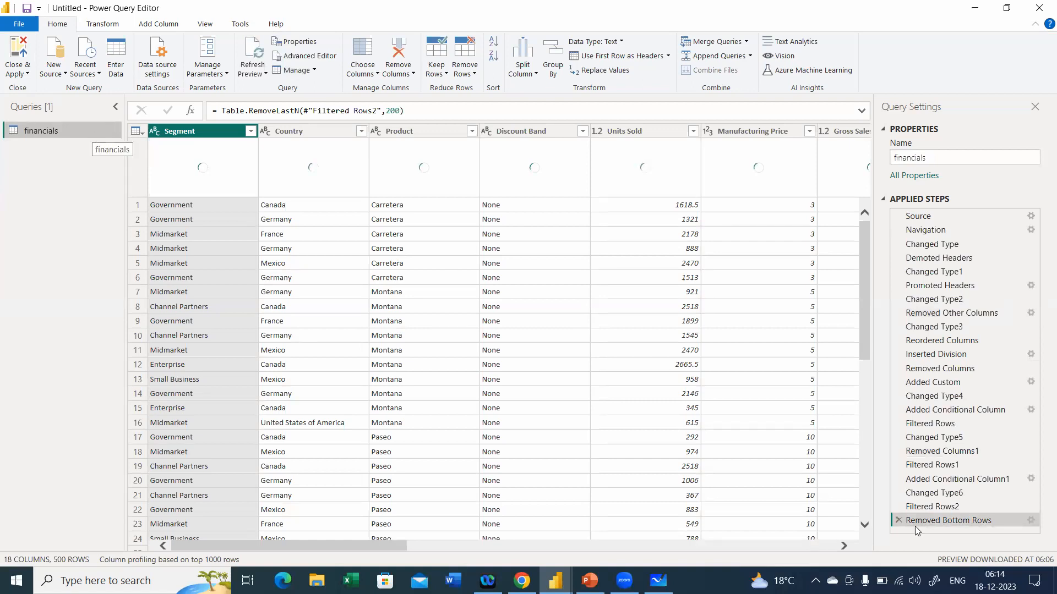
{"action": "left_click", "coordinate": [899, 521]}
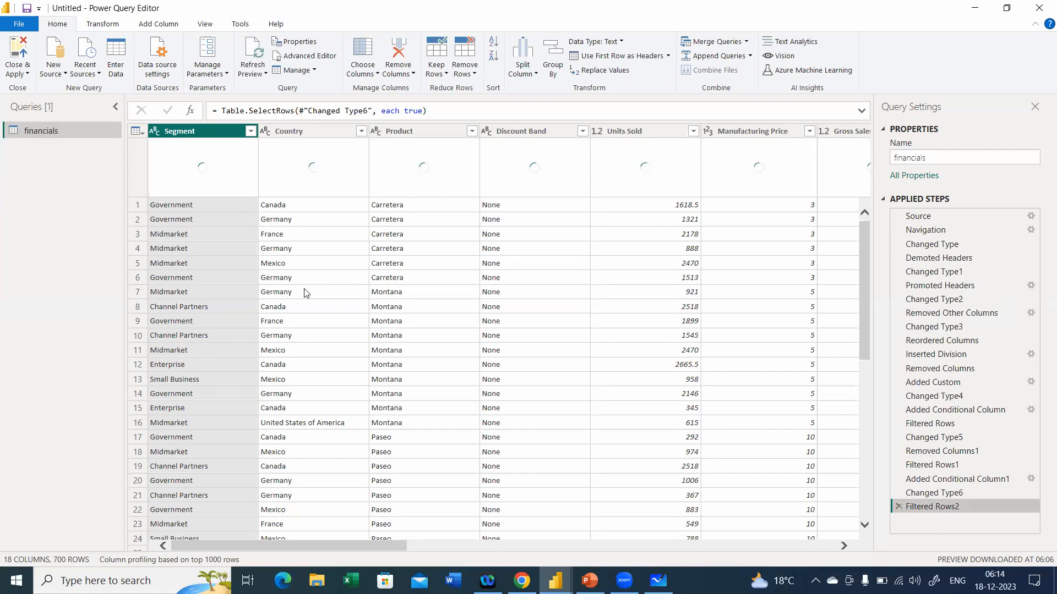
Reverse the row order of the financials query and count its rows.
{"action": "left_click", "coordinate": [103, 26]}
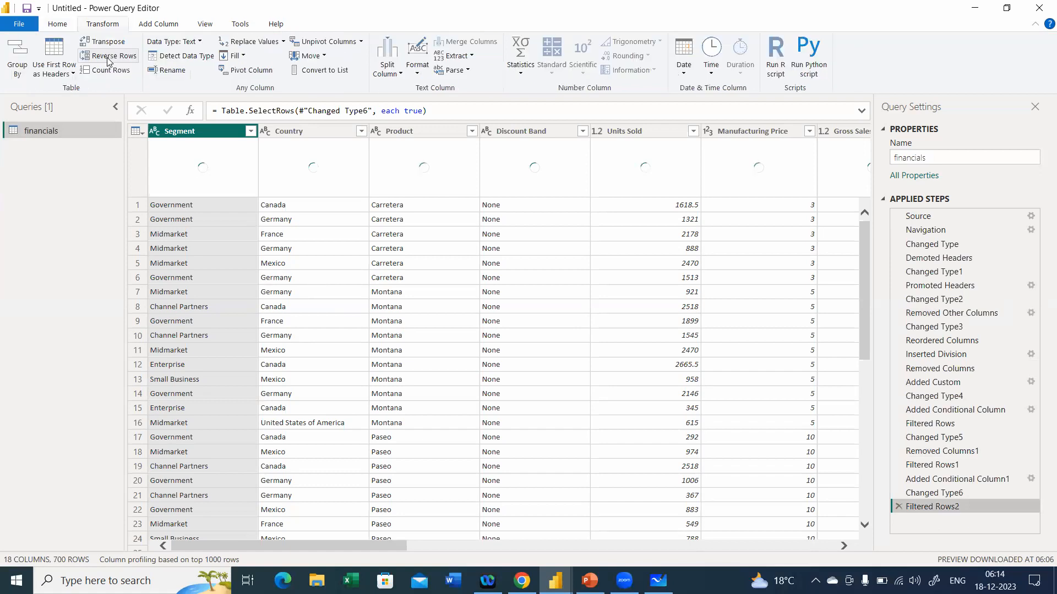
{"action": "left_click", "coordinate": [109, 58]}
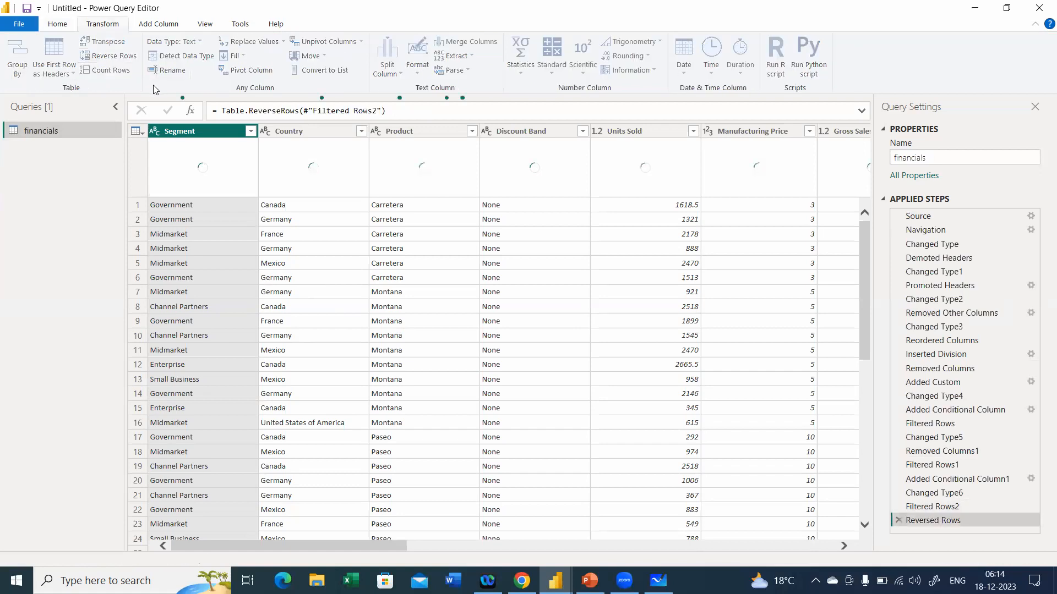
{"action": "left_click", "coordinate": [120, 72]}
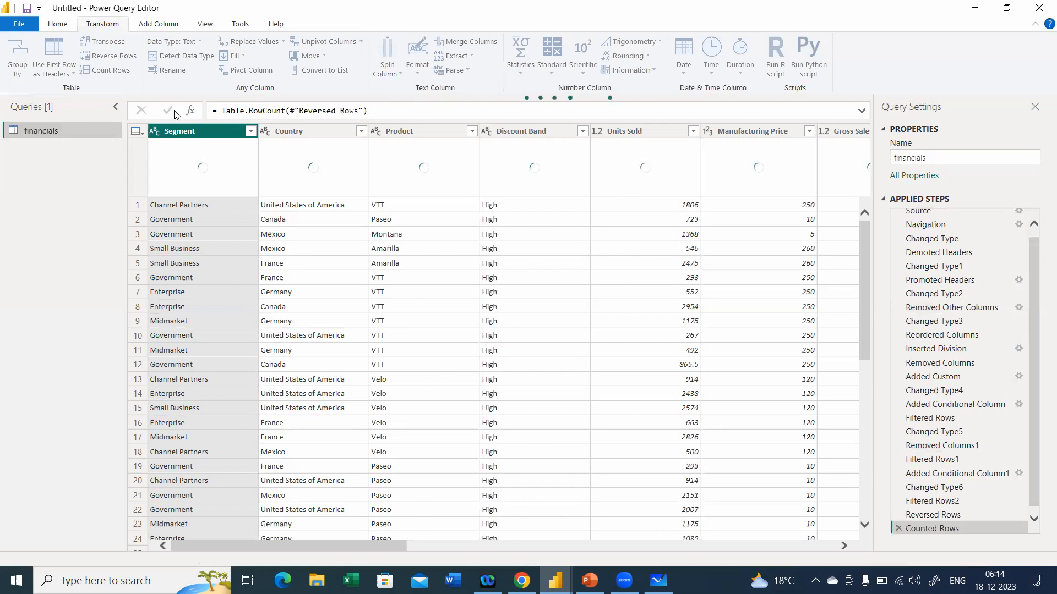
Delete the Counted Rows and Reversed Rows steps from the financials query.
{"action": "left_click", "coordinate": [898, 528]}
{"action": "left_click", "coordinate": [898, 520]}
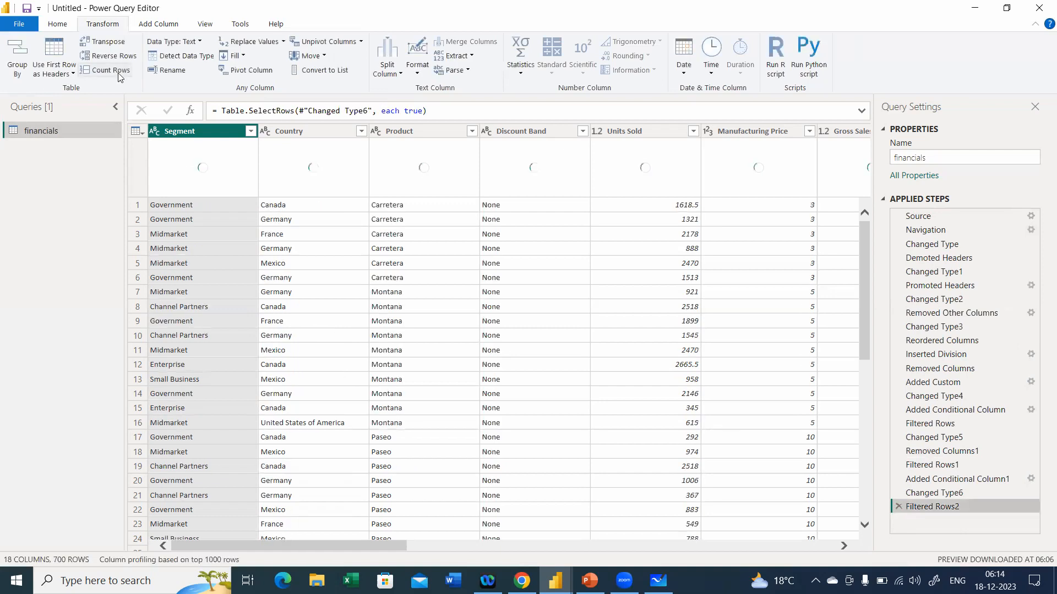
{"action": "left_click", "coordinate": [110, 70]}
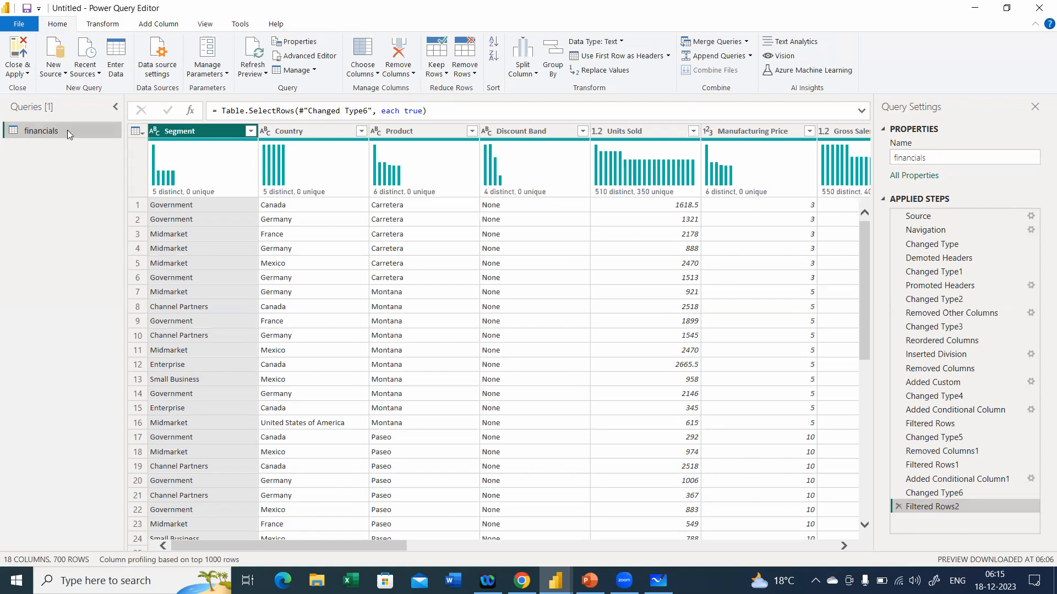
Paste two copies of the financials query and rename the first copy, financials (2), as Query1.
{"action": "key", "text": "ctrl+v"}
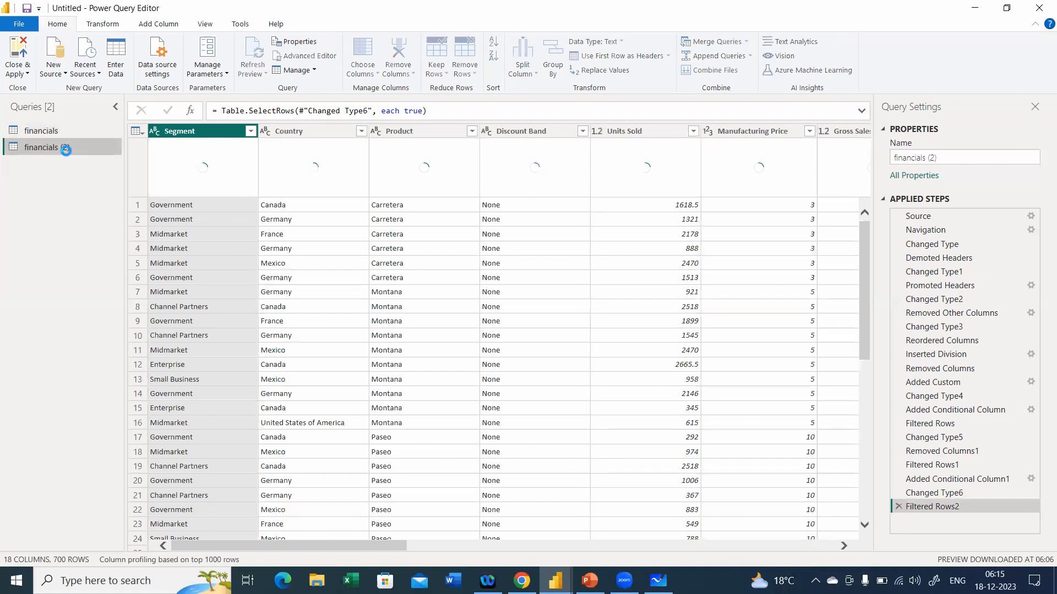
{"action": "key", "text": "ctrl+v"}
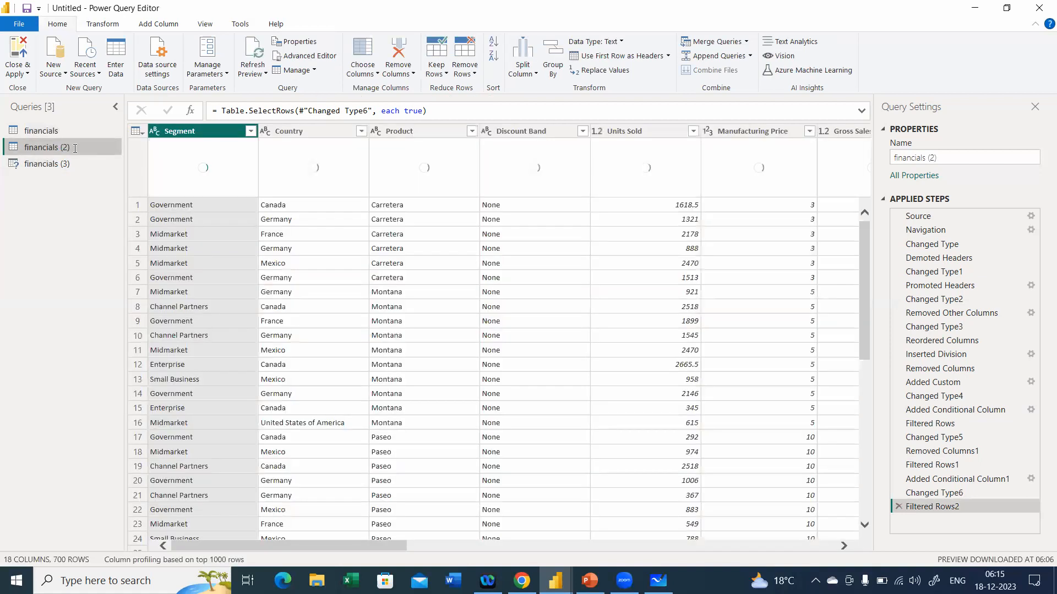
{"action": "double_click", "coordinate": [74, 148]}
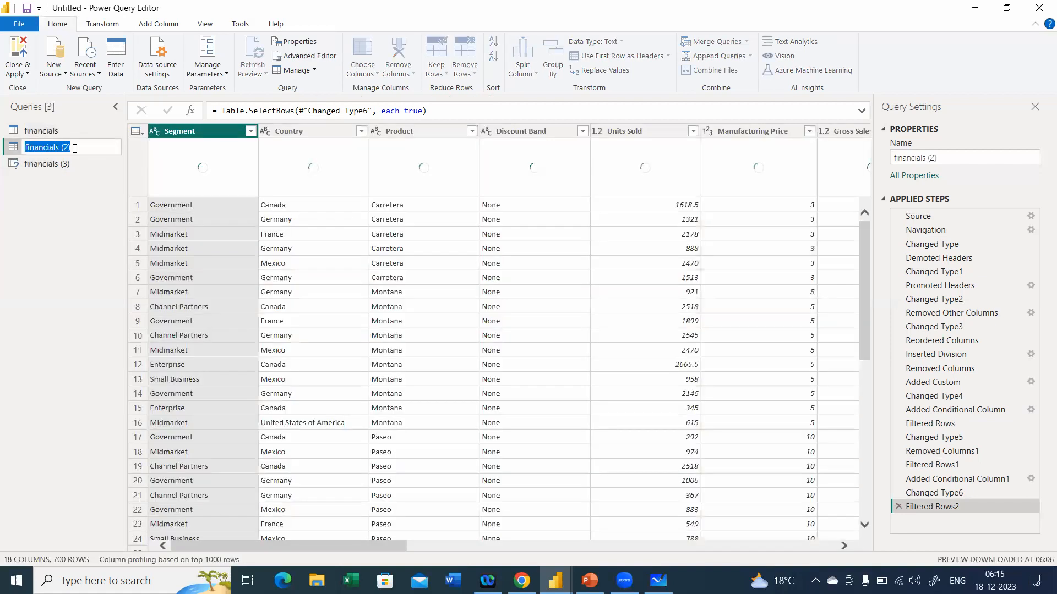
{"action": "key", "text": "BackSpace"}
{"action": "type", "text": "Query1"}
{"action": "key", "text": "Return"}
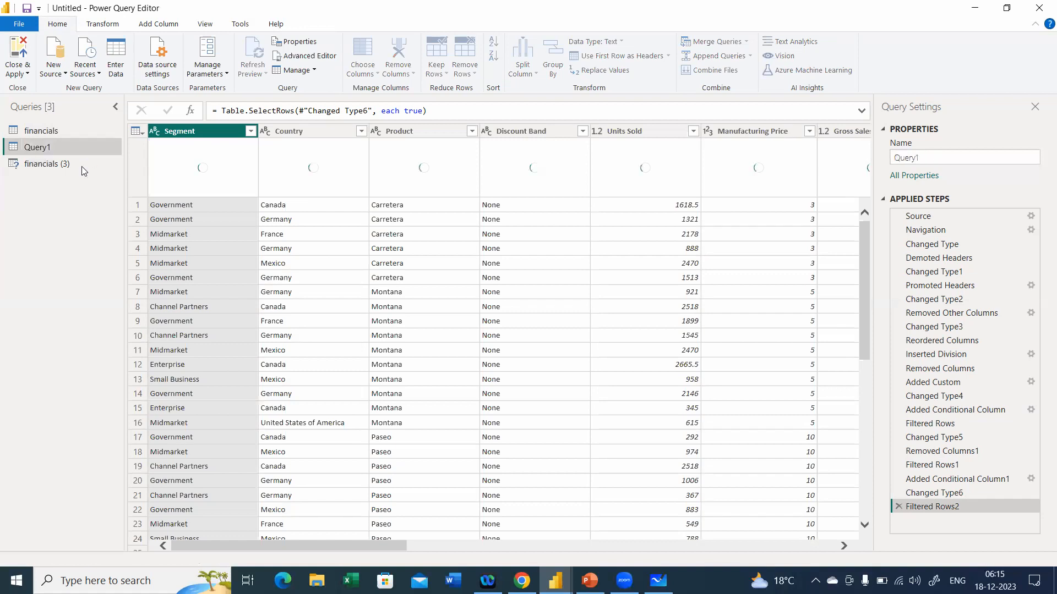
Rename the second copy, financials (3), as Query2 and view the data of both copies.
{"action": "left_click", "coordinate": [81, 166]}
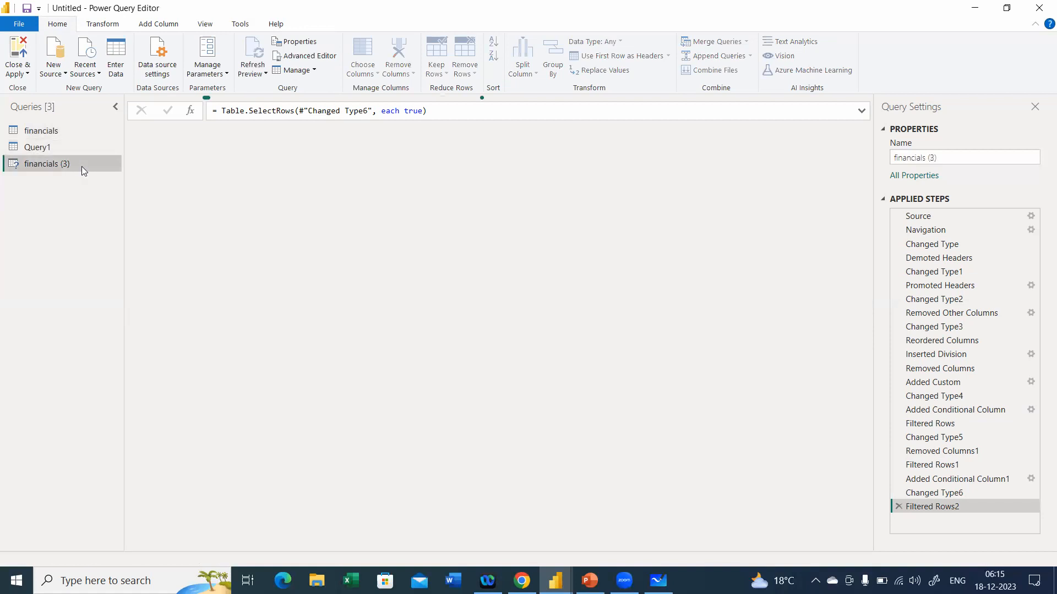
{"action": "double_click", "coordinate": [82, 165]}
{"action": "type", "text": "Q"}
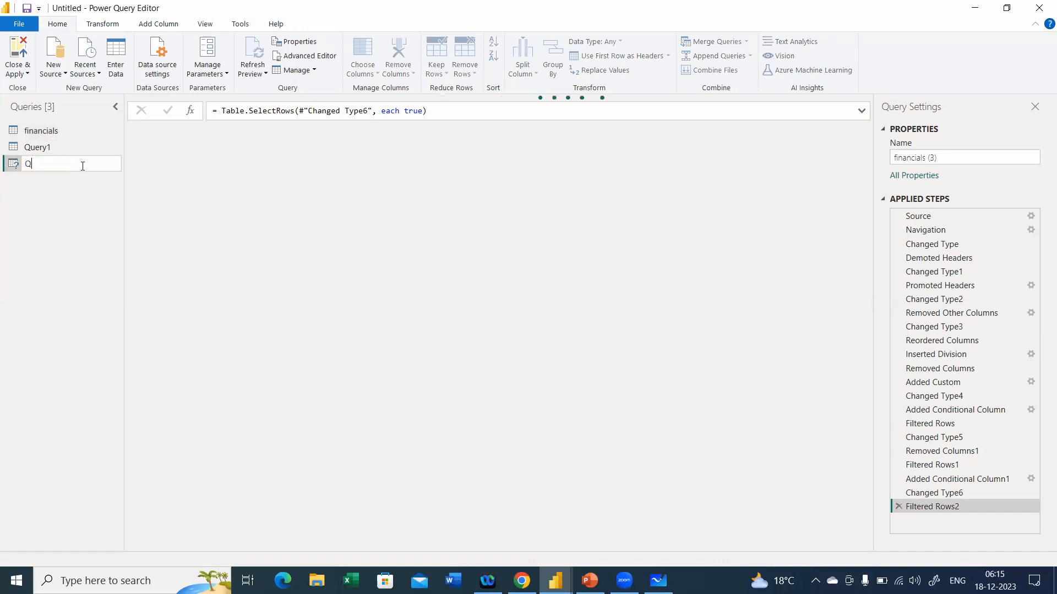
{"action": "type", "text": "uery2"}
{"action": "key", "text": "Return"}
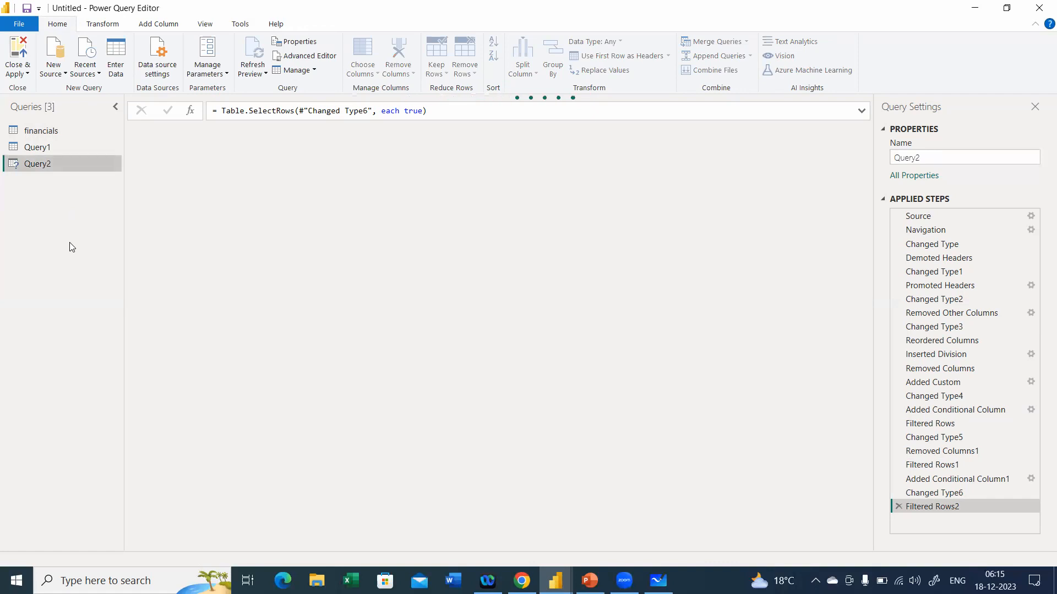
{"action": "left_click", "coordinate": [57, 148]}
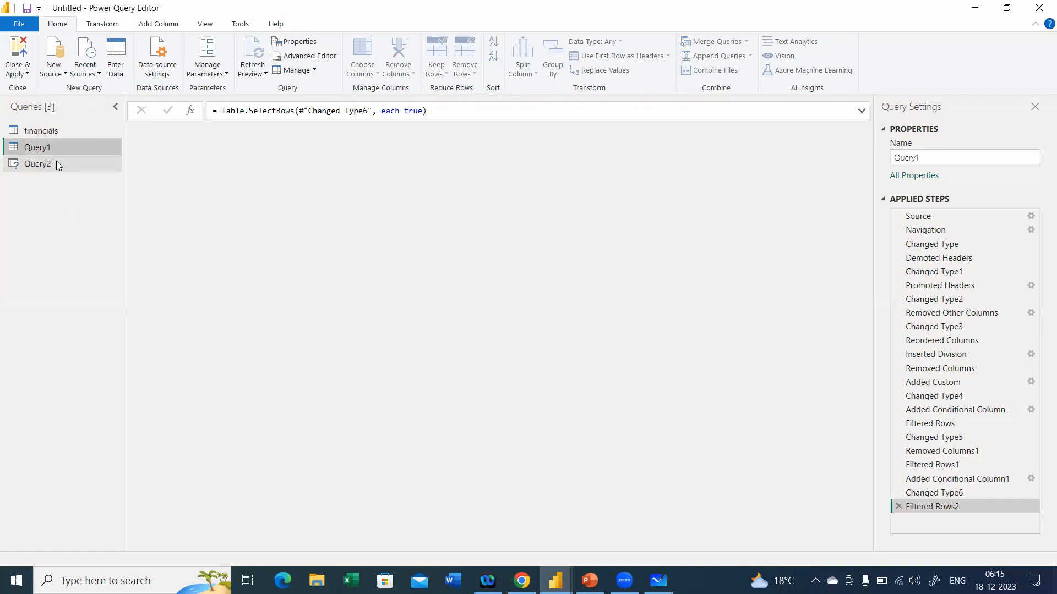
{"action": "left_click", "coordinate": [58, 164]}
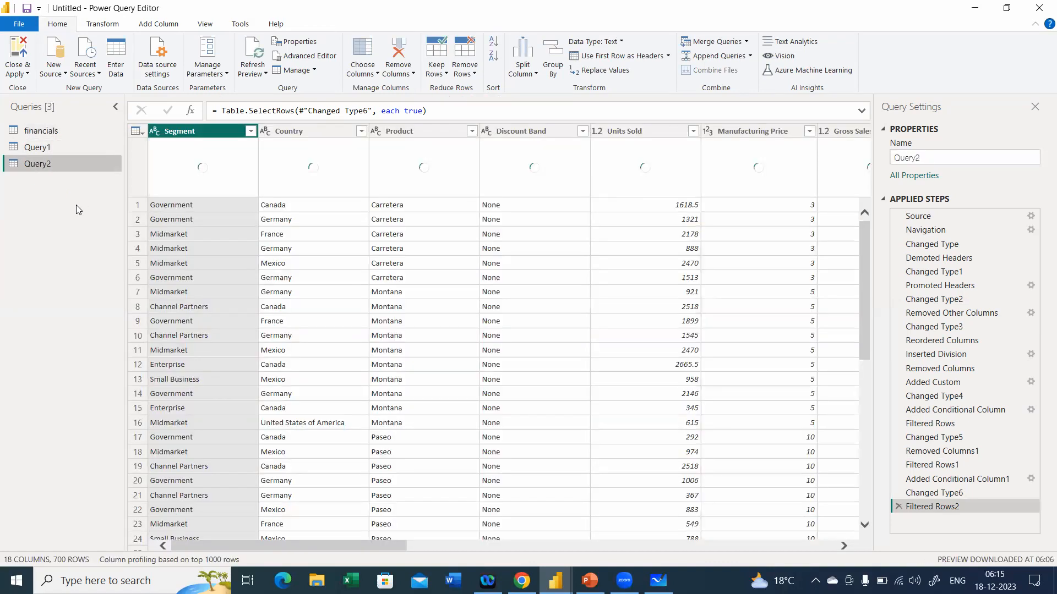
{"action": "left_click", "coordinate": [74, 144], "text": "ctrl"}
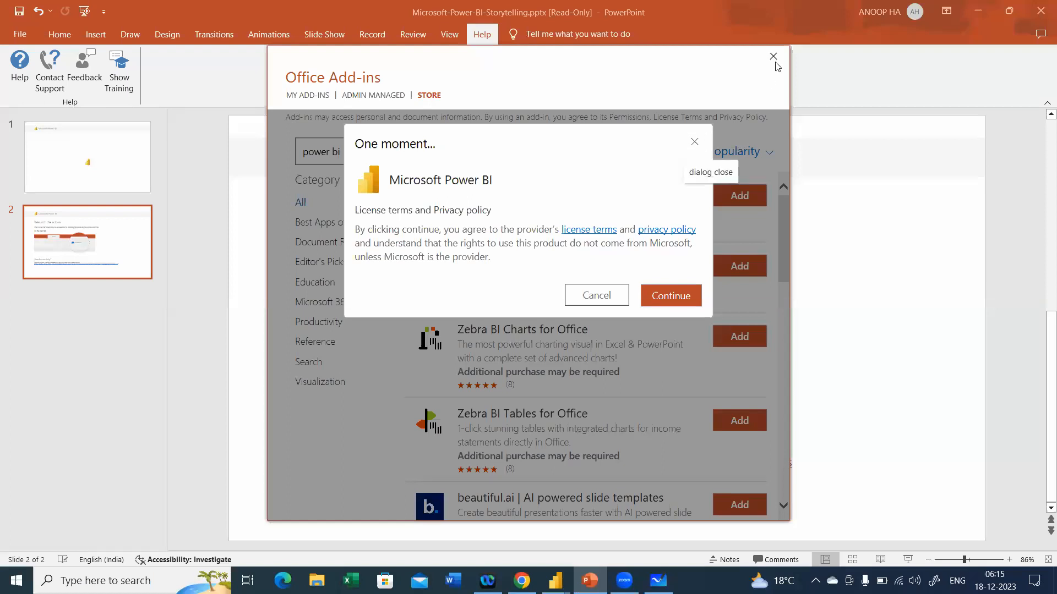
Switch to PowerPoint, dismiss the Office Add-ins dialog and close the Microsoft-Power-BI-Storytelling presentation.
{"action": "left_click", "coordinate": [774, 58]}
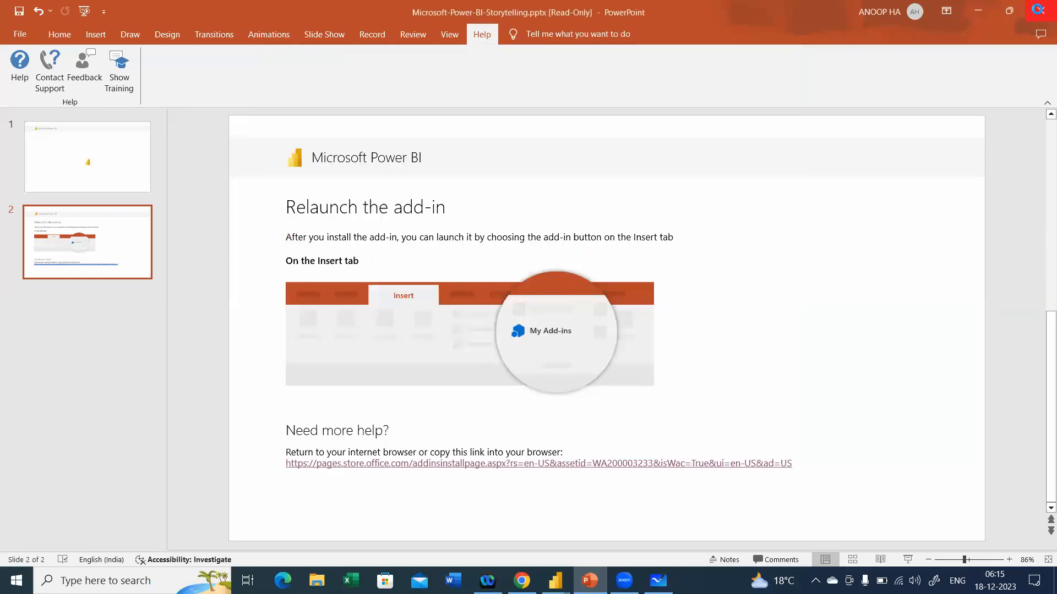
{"action": "left_click", "coordinate": [1038, 9]}
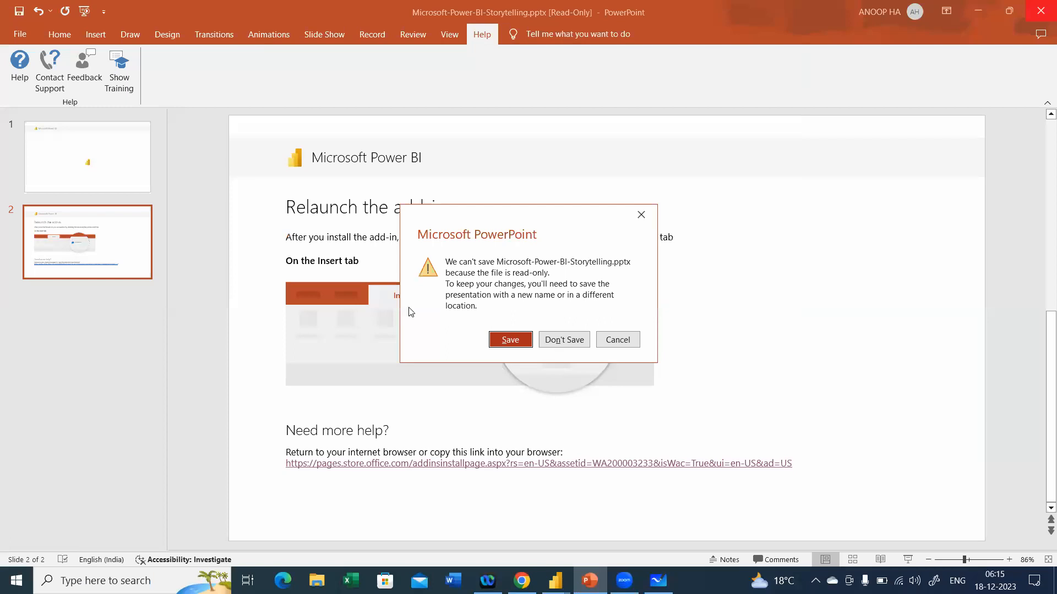
{"action": "key", "text": "Escape"}
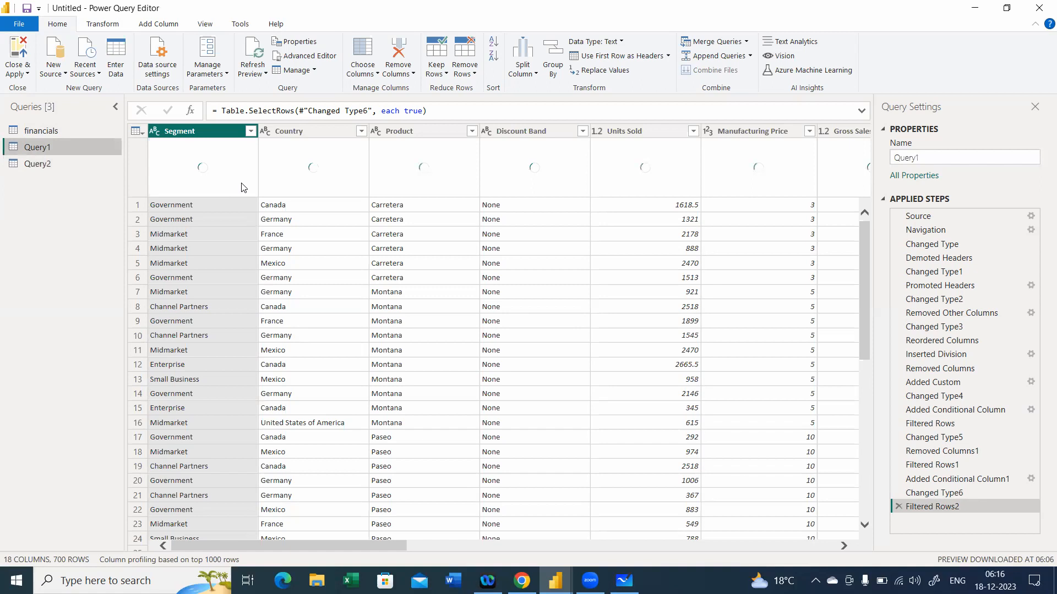
Remove the Country, Product and Discount Band columns from Query1.
{"action": "left_click", "coordinate": [310, 132]}
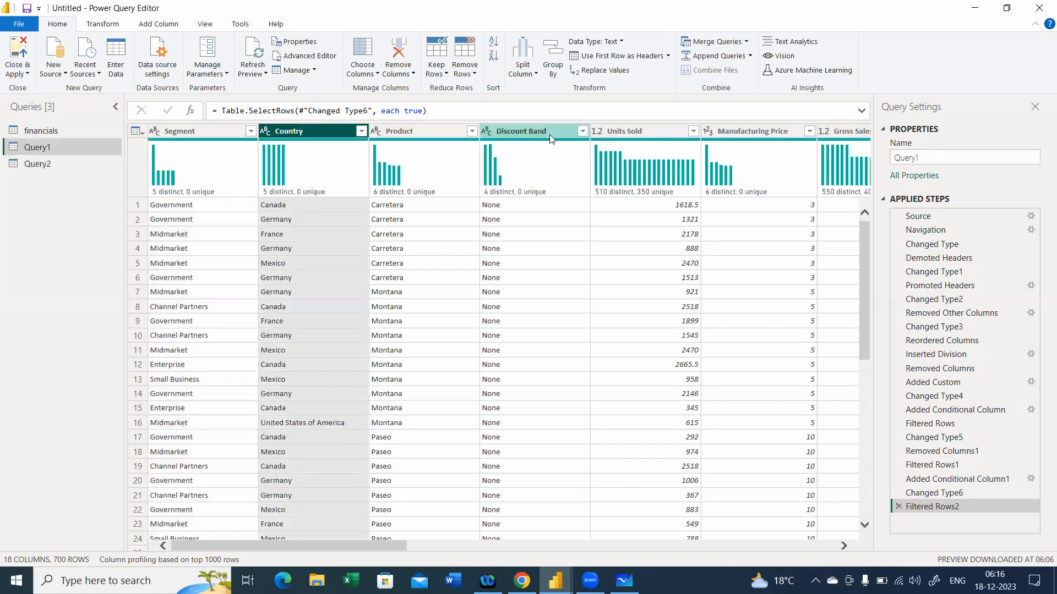
{"action": "left_click", "coordinate": [441, 131], "text": "ctrl"}
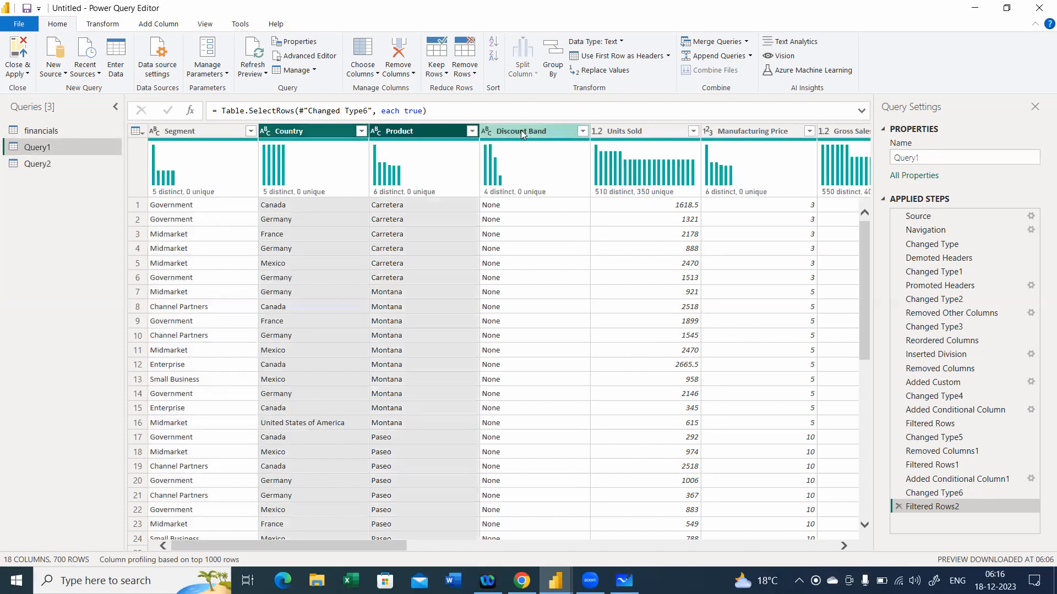
{"action": "right_click", "coordinate": [520, 130]}
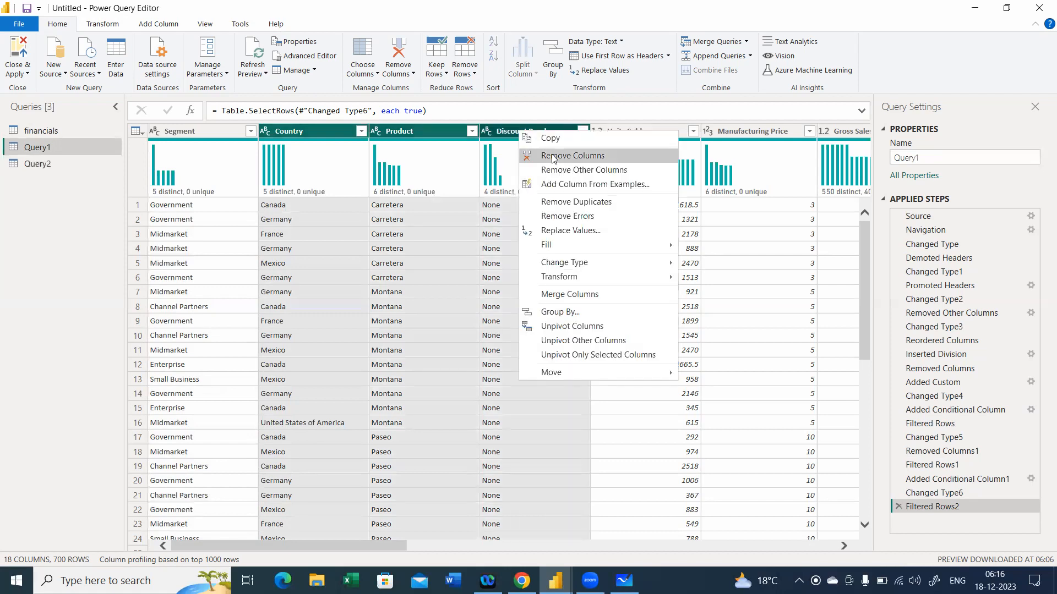
{"action": "key", "text": "Return"}
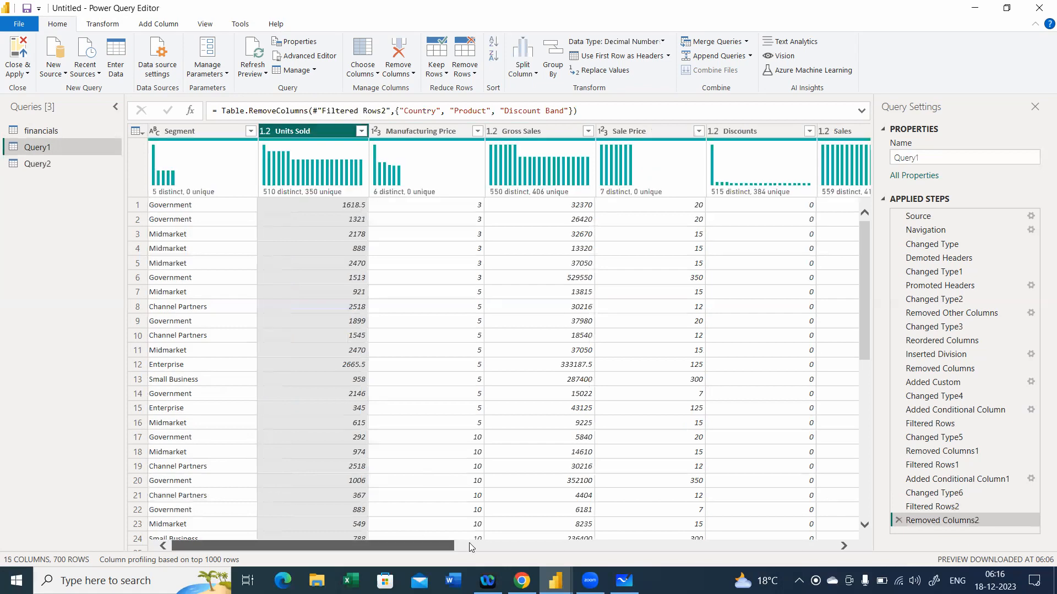
{"action": "scroll", "coordinate": [808, 524], "scroll_direction": "right", "scroll_amount": 10}
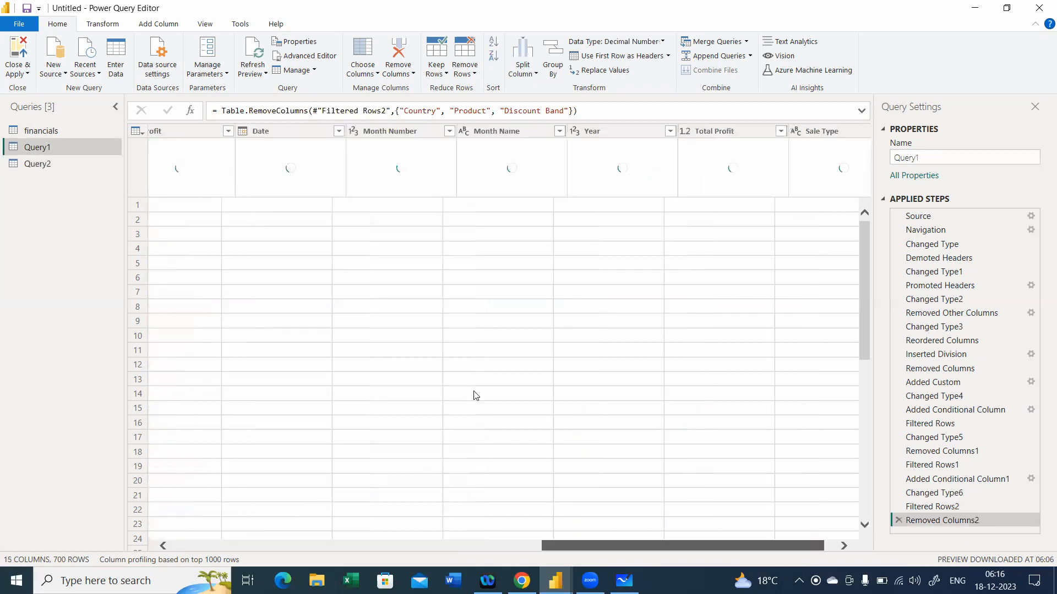
Keep only the Segment, Country, Product and Discount Band columns in Query2 by removing the other columns.
{"action": "left_click", "coordinate": [60, 165]}
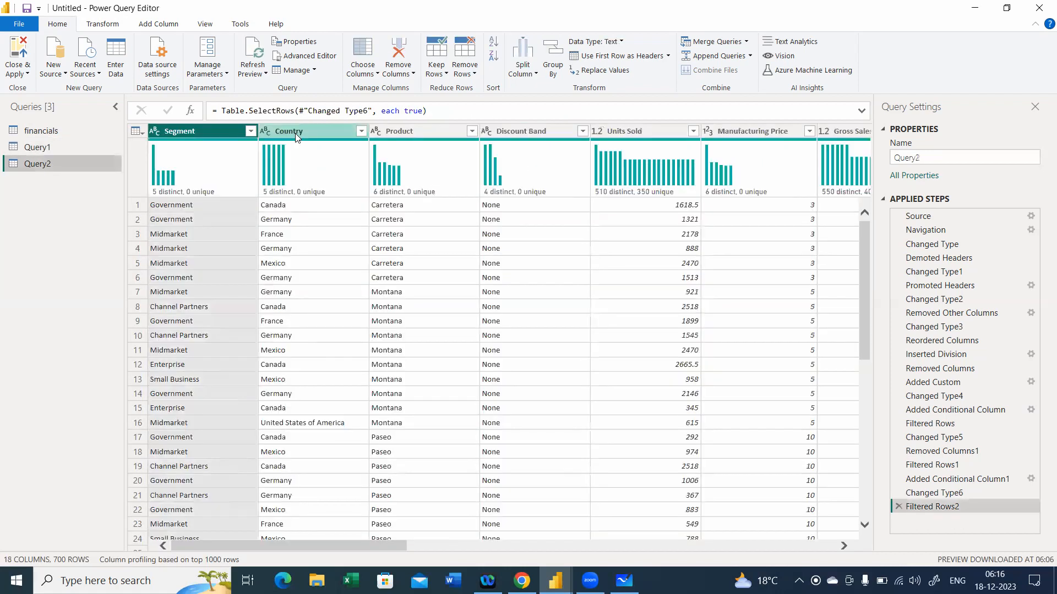
{"action": "left_click", "coordinate": [331, 137]}
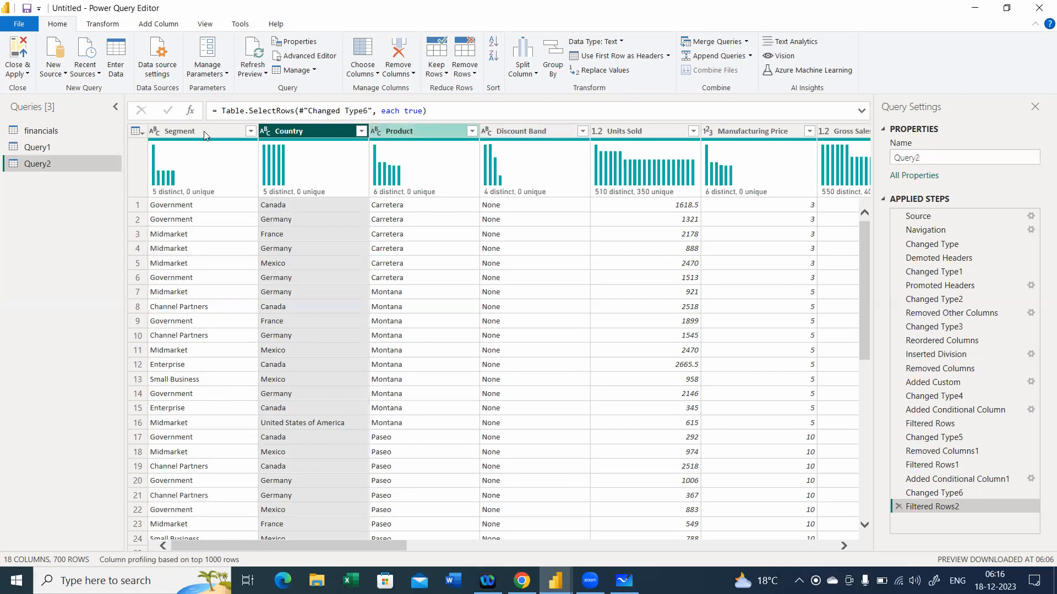
{"action": "left_click", "coordinate": [220, 137]}
{"action": "left_click", "coordinate": [428, 129], "text": "shift"}
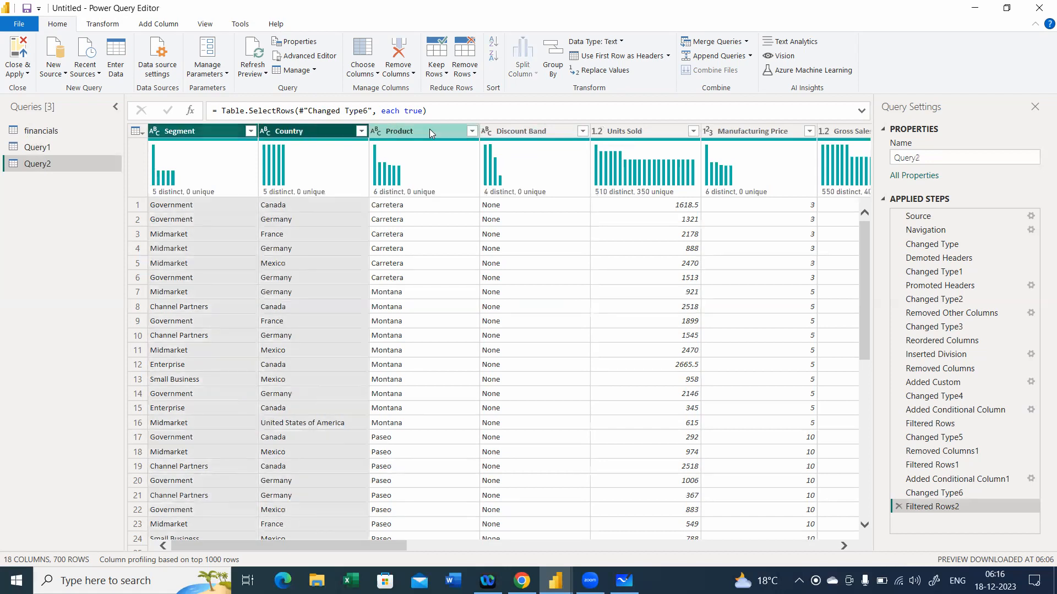
{"action": "left_click", "coordinate": [530, 130], "text": "shift"}
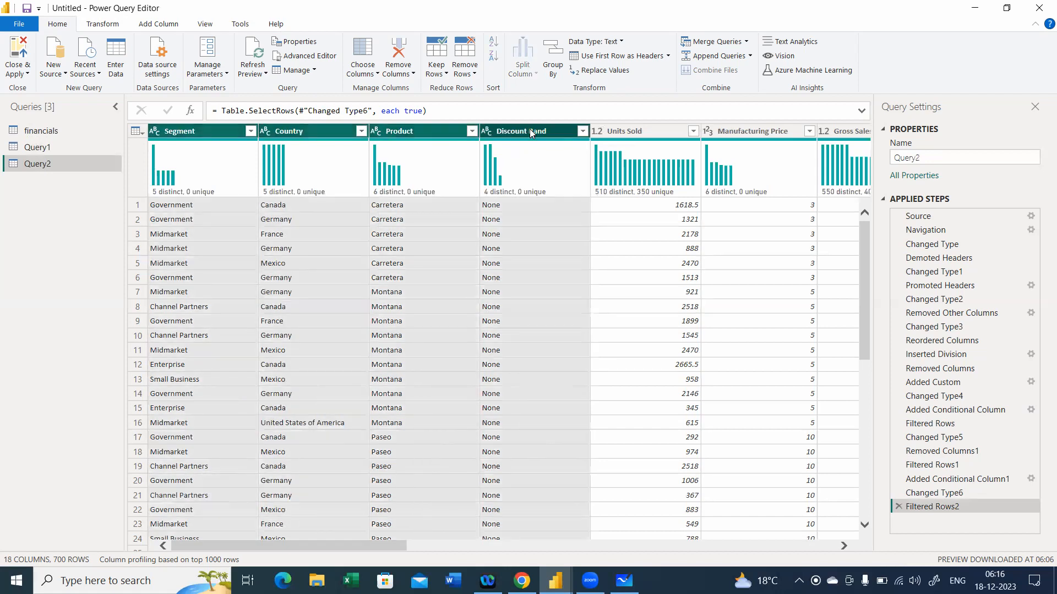
{"action": "right_click", "coordinate": [529, 132]}
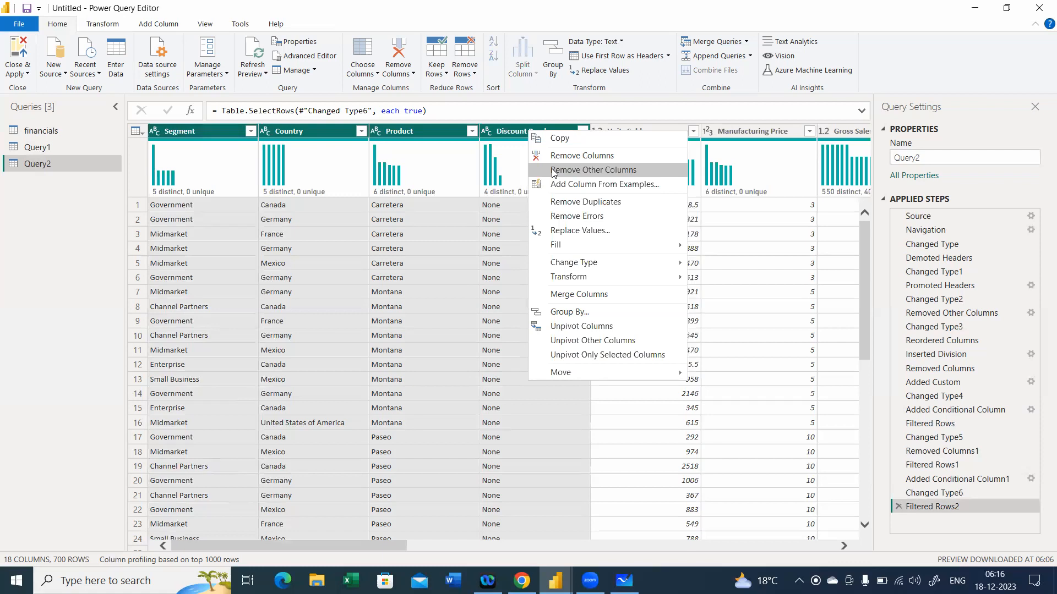
{"action": "left_click", "coordinate": [554, 172]}
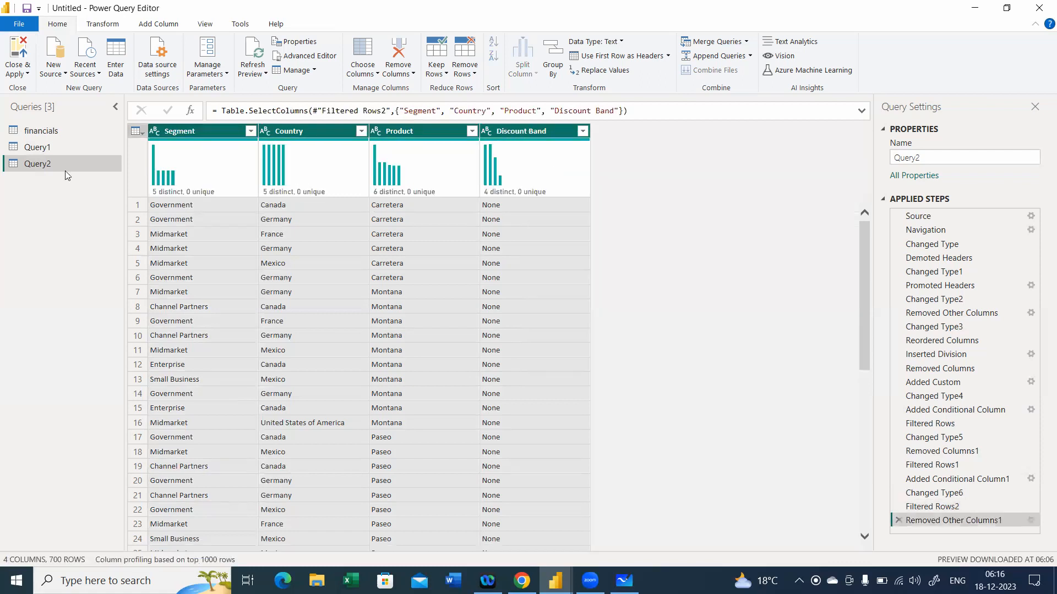
Compare Query1 and Query2, and start a merge as a new query with Query1 as first table and Query2 as second.
{"action": "left_click_drag", "start_coordinate": [62, 151], "coordinate": [65, 169]}
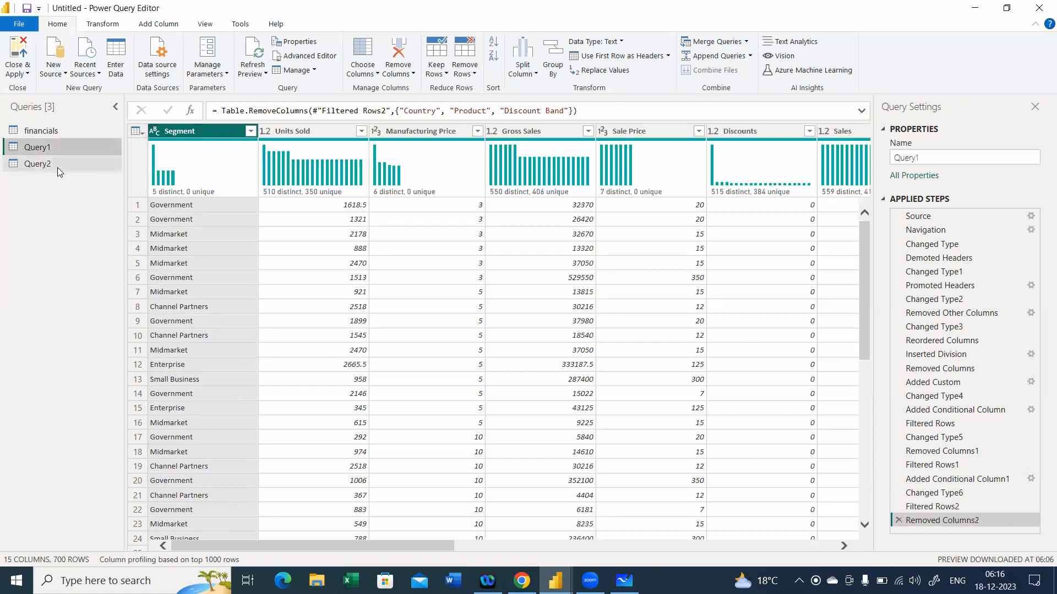
{"action": "left_click", "coordinate": [63, 163]}
{"action": "left_click", "coordinate": [61, 150]}
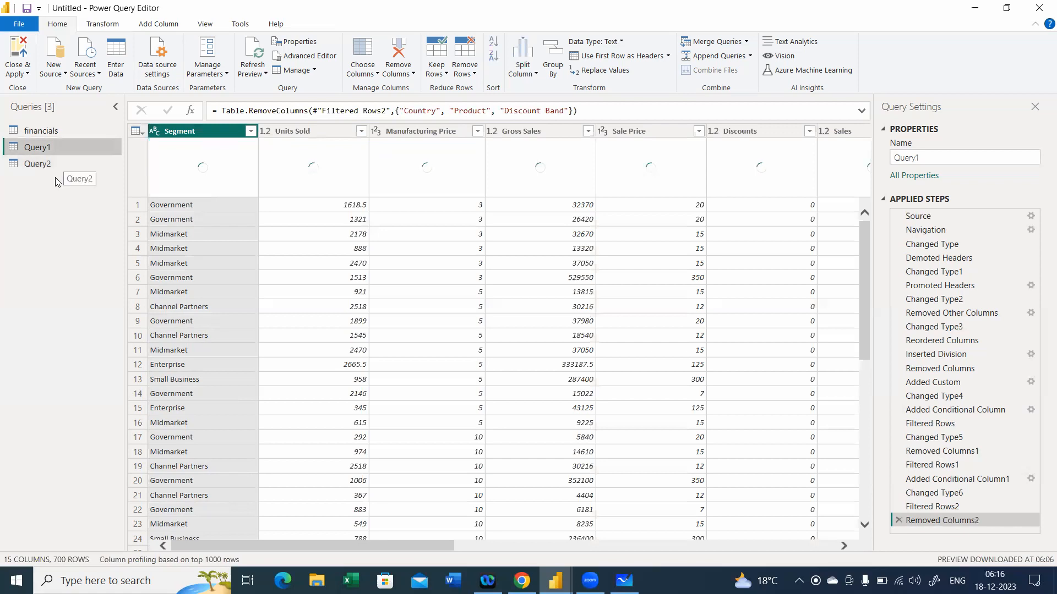
{"action": "left_click", "coordinate": [53, 166]}
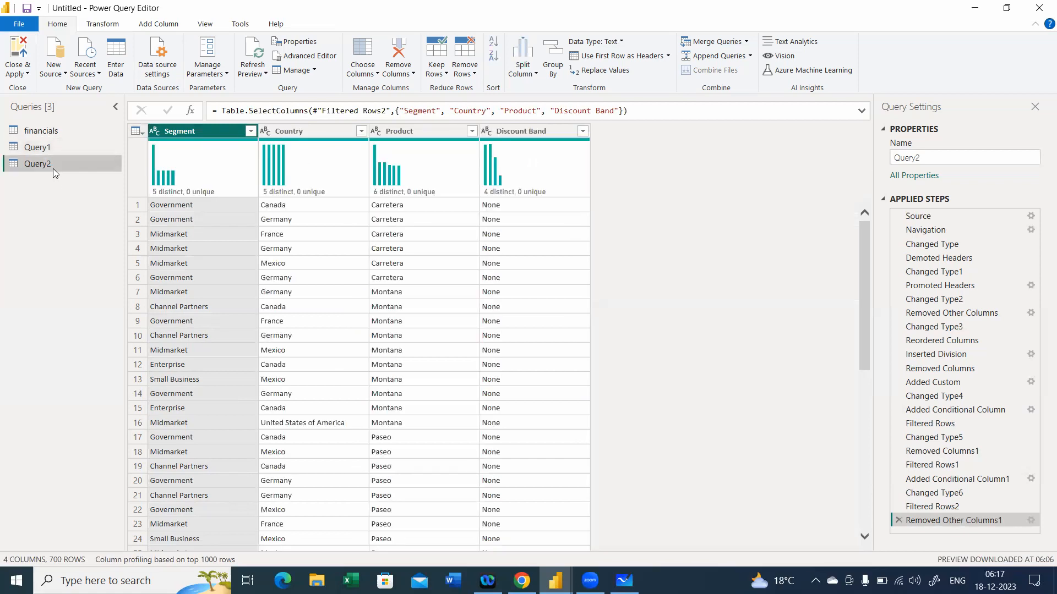
{"action": "left_click", "coordinate": [746, 43]}
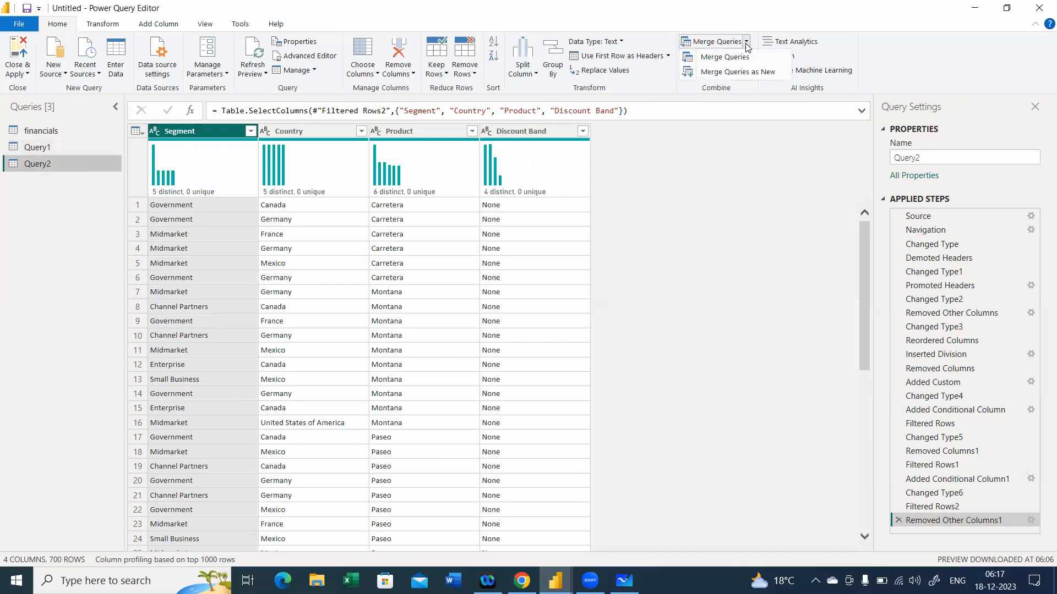
{"action": "left_click", "coordinate": [739, 73]}
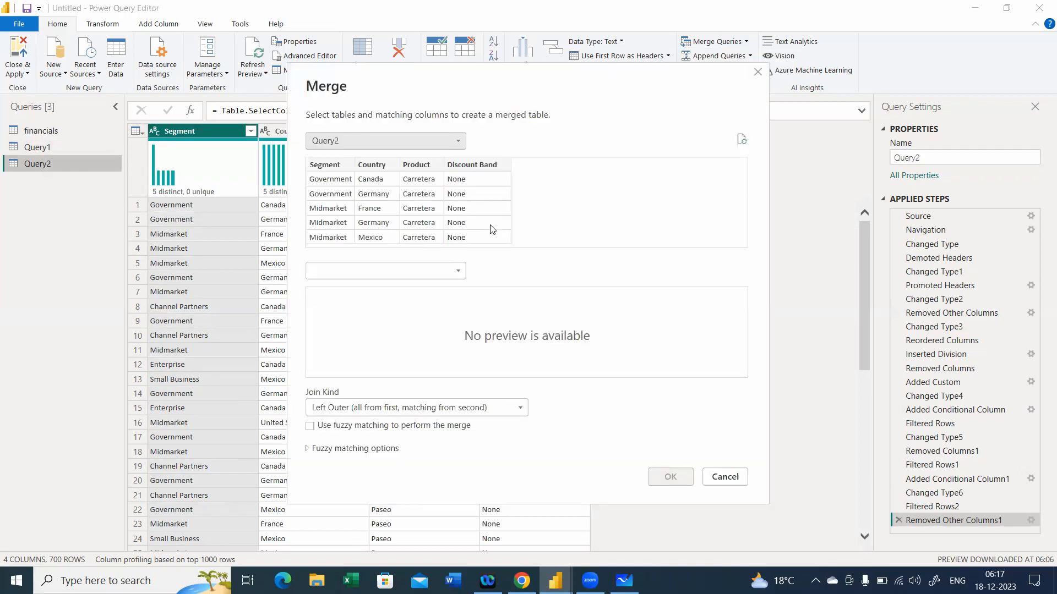
{"action": "left_click", "coordinate": [437, 142]}
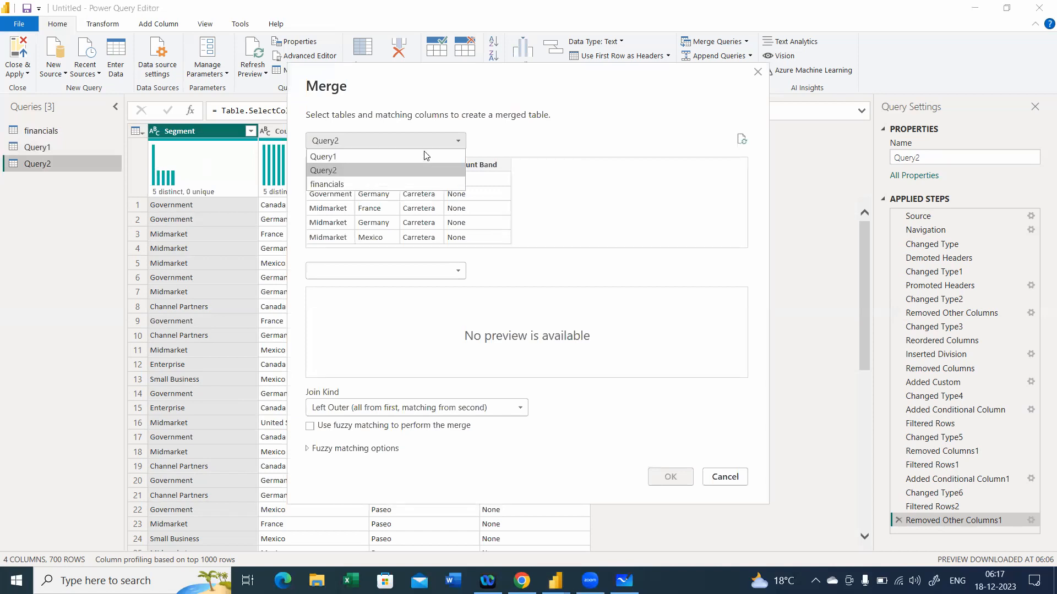
{"action": "left_click", "coordinate": [426, 156]}
{"action": "left_click", "coordinate": [447, 270]}
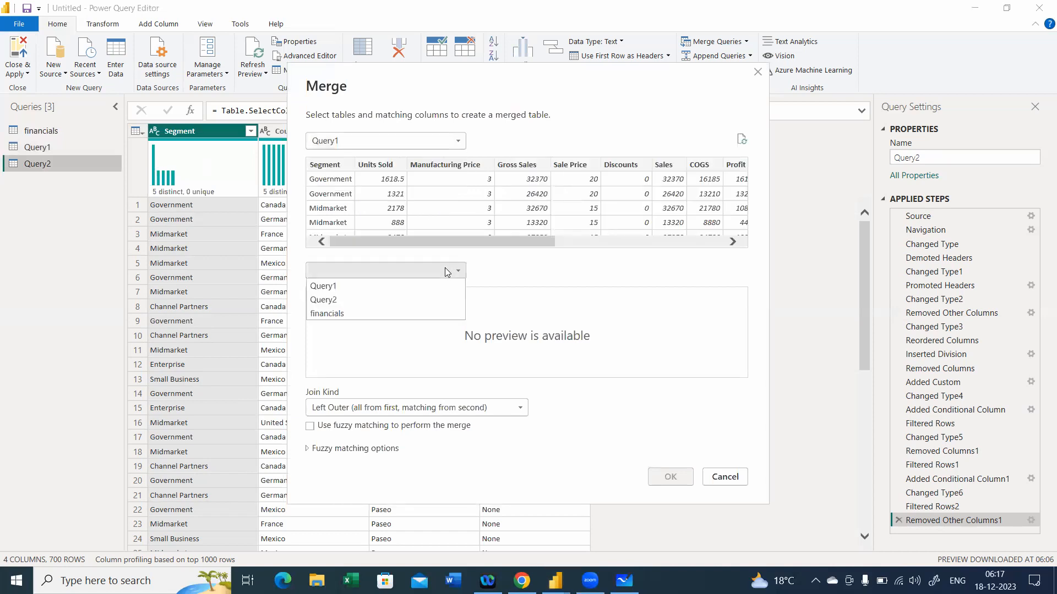
{"action": "left_click", "coordinate": [398, 302]}
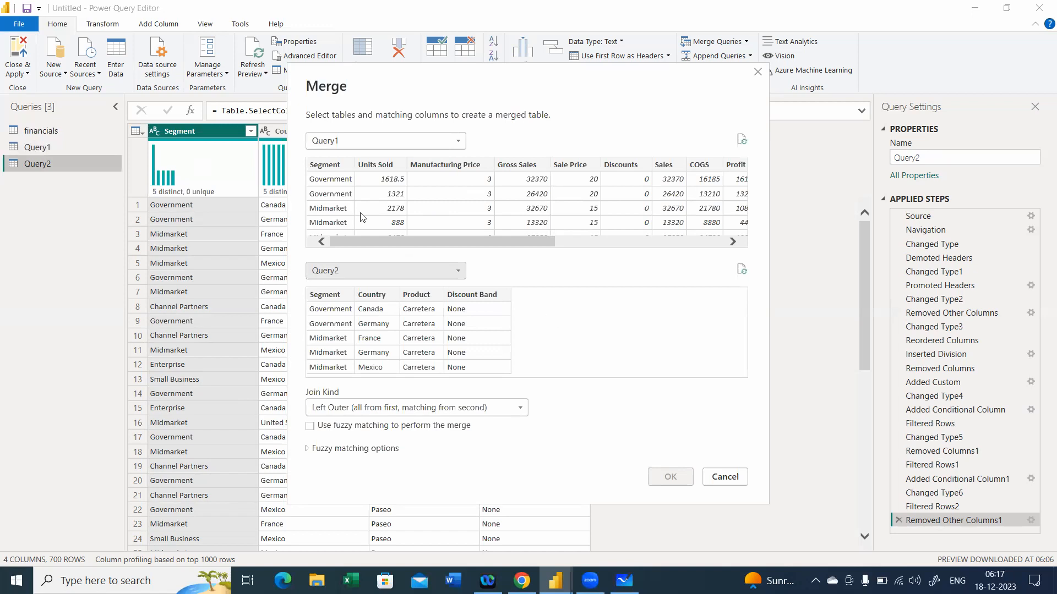
Match both tables on the Segment column with a Left Outer join and create the merged query.
{"action": "left_click", "coordinate": [332, 168]}
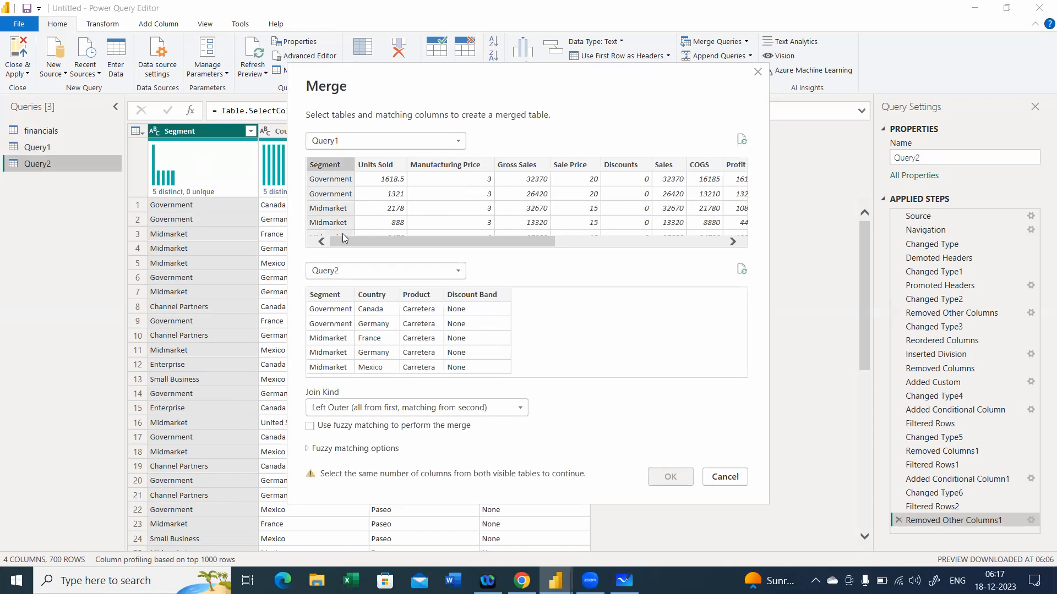
{"action": "left_click", "coordinate": [331, 295]}
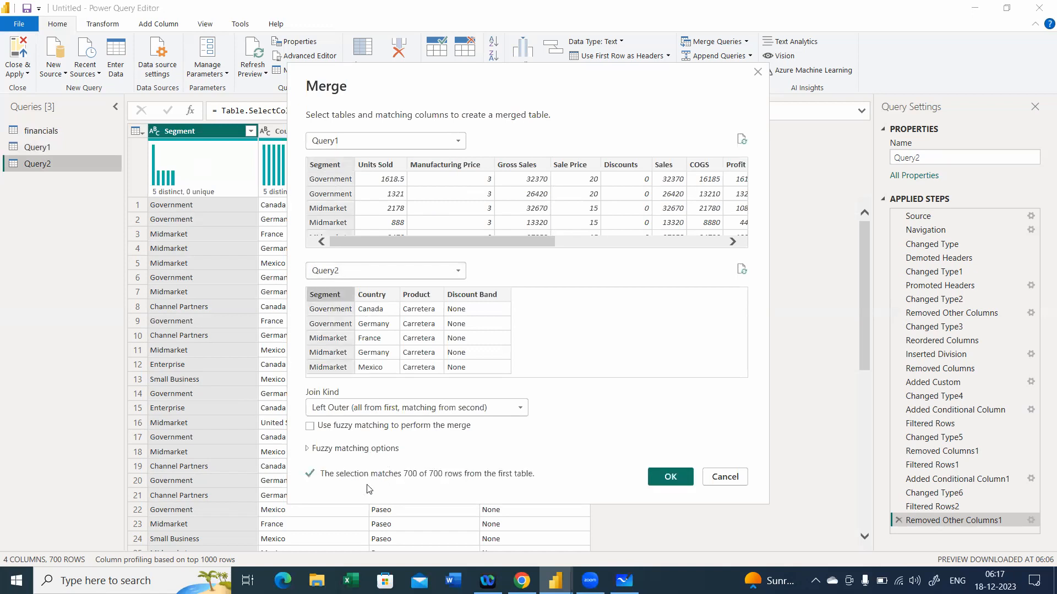
{"action": "left_click", "coordinate": [345, 409]}
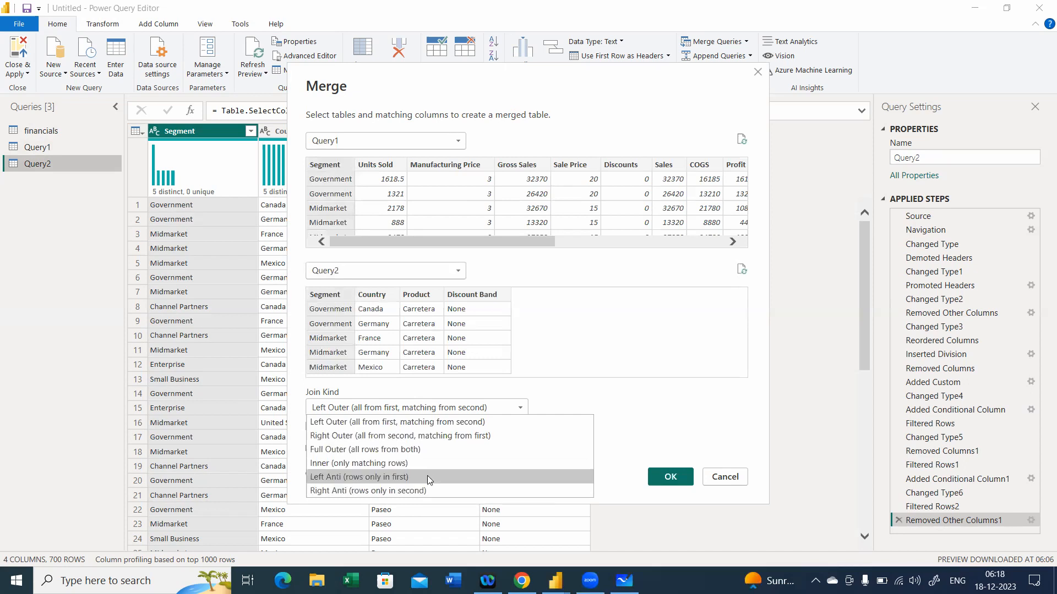
{"action": "left_click", "coordinate": [439, 428]}
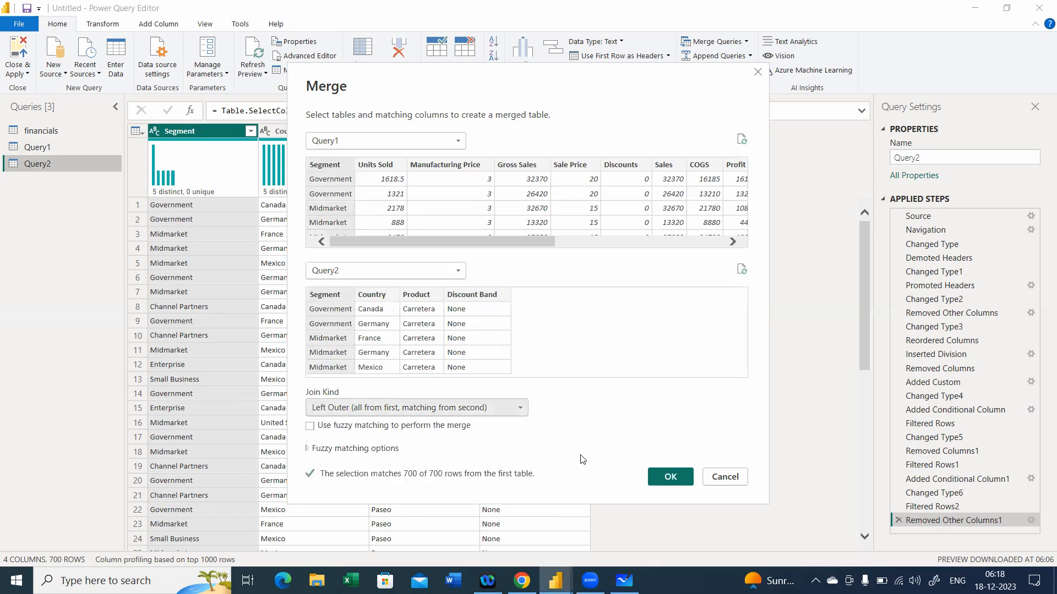
{"action": "left_click", "coordinate": [670, 477]}
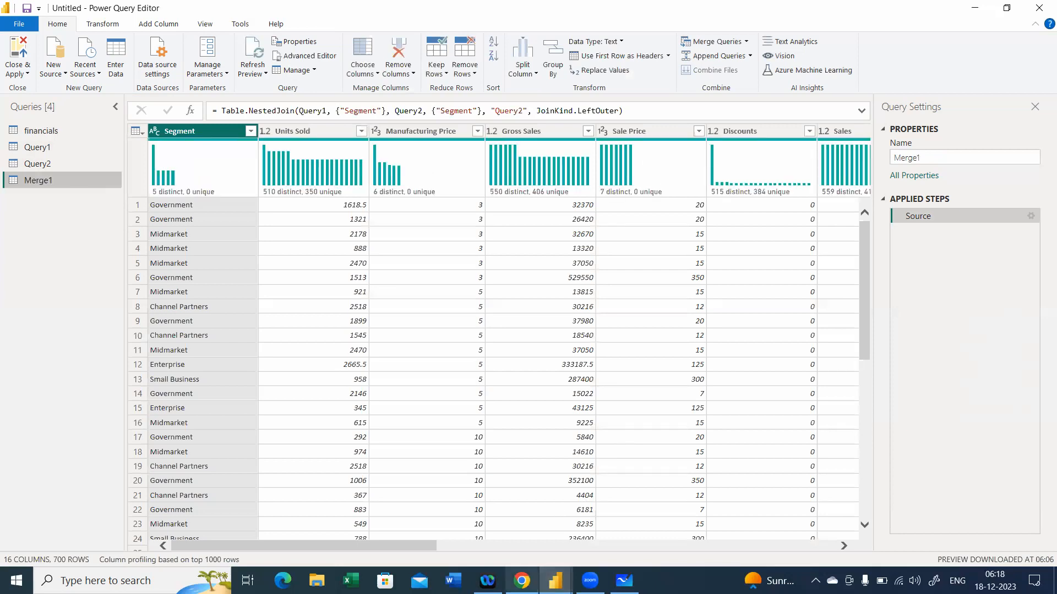
Switch to Microsoft Whiteboard and draw a circle with the handwritten label "Query 1" above it.
{"action": "left_click", "coordinate": [624, 581]}
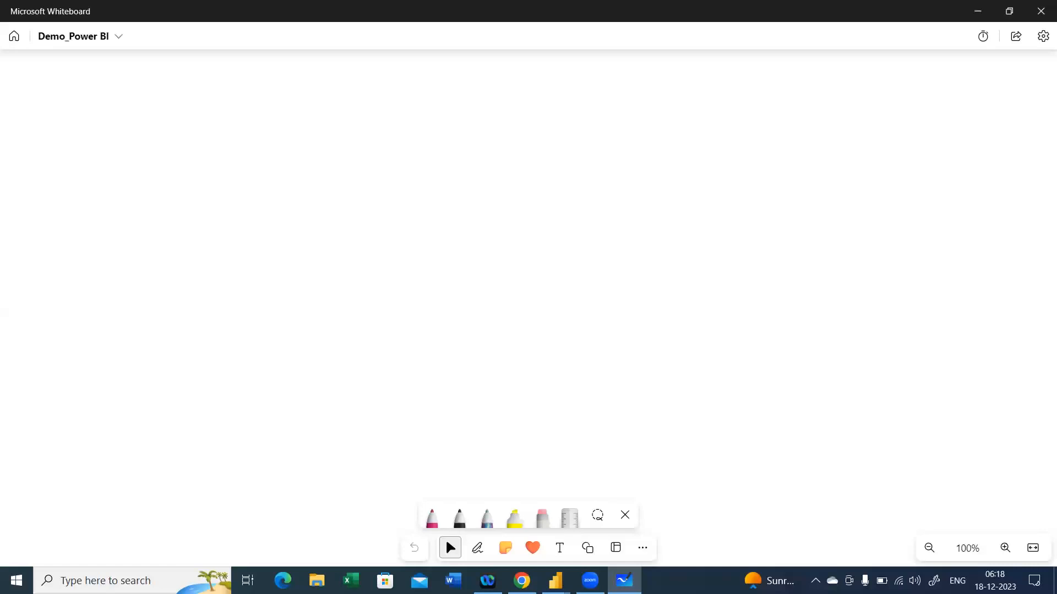
{"action": "left_click", "coordinate": [477, 548]}
{"action": "left_click", "coordinate": [450, 548]}
{"action": "left_click", "coordinate": [460, 518]}
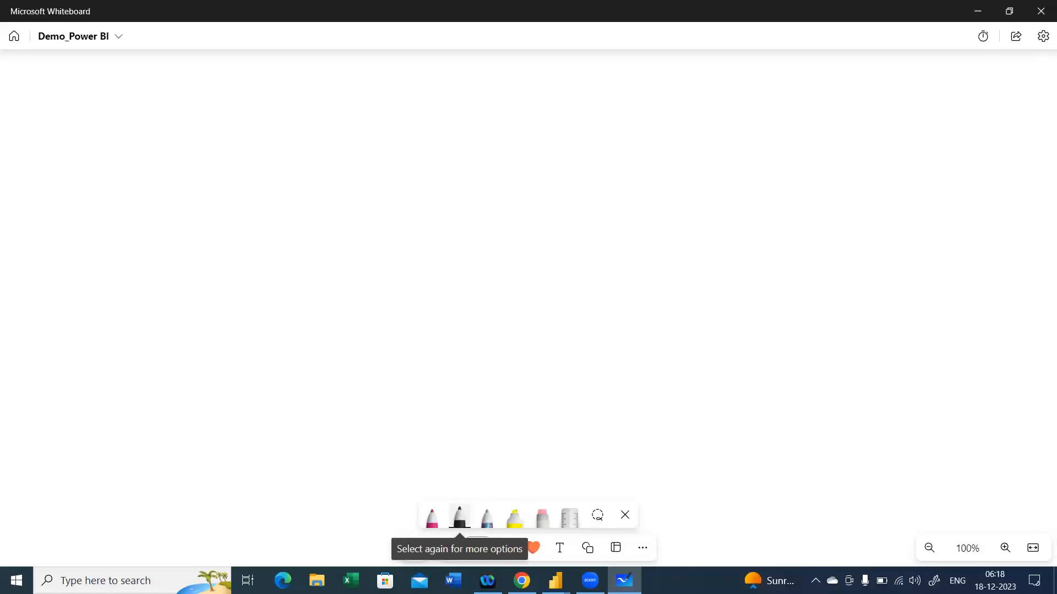
{"action": "left_click_drag", "start_coordinate": [253, 214], "coordinate": [259, 209]}
{"action": "mouse_move", "coordinate": [219, 175]}
{"action": "left_mouse_down"}
{"action": "mouse_move", "coordinate": [222, 187]}
{"action": "mouse_move", "coordinate": [282, 172]}
{"action": "mouse_move", "coordinate": [293, 192]}
{"action": "left_mouse_up"}
{"action": "left_click_drag", "start_coordinate": [308, 163], "coordinate": [311, 180]}
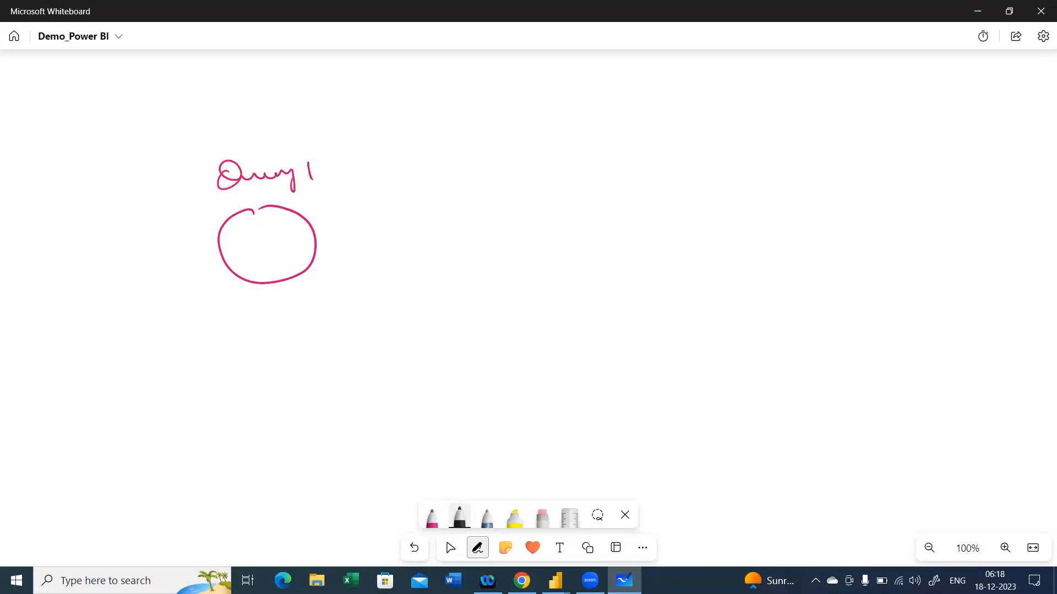
Draw a second circle labelled "Query 2" beside the first and hatch part of both circles.
{"action": "left_click_drag", "start_coordinate": [421, 173], "coordinate": [418, 182]}
{"action": "left_click_drag", "start_coordinate": [455, 141], "coordinate": [512, 188]}
{"action": "left_click_drag", "start_coordinate": [523, 146], "coordinate": [537, 162]}
{"action": "left_click_drag", "start_coordinate": [250, 256], "coordinate": [282, 242]}
{"action": "left_click_drag", "start_coordinate": [259, 259], "coordinate": [285, 254]}
{"action": "left_click_drag", "start_coordinate": [270, 267], "coordinate": [287, 262]}
{"action": "left_click_drag", "start_coordinate": [280, 270], "coordinate": [290, 269]}
{"action": "left_click_drag", "start_coordinate": [382, 222], "coordinate": [413, 214]}
{"action": "mouse_move", "coordinate": [393, 226]}
{"action": "left_mouse_down"}
{"action": "mouse_move", "coordinate": [425, 220]}
{"action": "mouse_move", "coordinate": [424, 231]}
{"action": "left_mouse_up"}
{"action": "left_click_drag", "start_coordinate": [417, 242], "coordinate": [432, 238]}
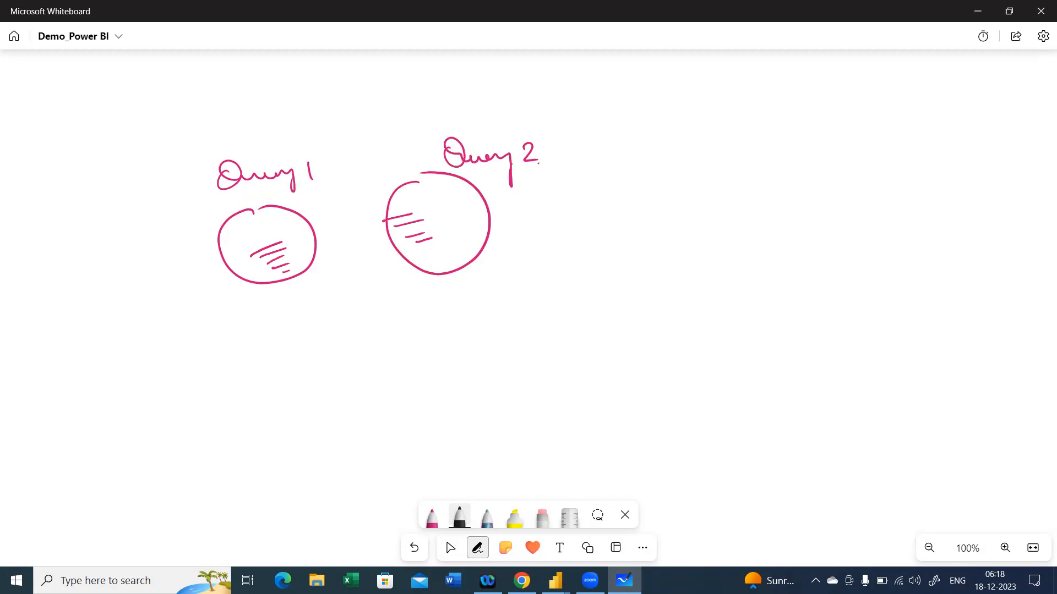
Connect the two query circles with a curved line, draw an outgoing arrow beside Query 2 and add a plus sign.
{"action": "mouse_move", "coordinate": [237, 232]}
{"action": "left_mouse_down"}
{"action": "mouse_move", "coordinate": [275, 221]}
{"action": "mouse_move", "coordinate": [285, 235]}
{"action": "mouse_move", "coordinate": [411, 222]}
{"action": "left_mouse_up"}
{"action": "left_click_drag", "start_coordinate": [504, 236], "coordinate": [597, 228]}
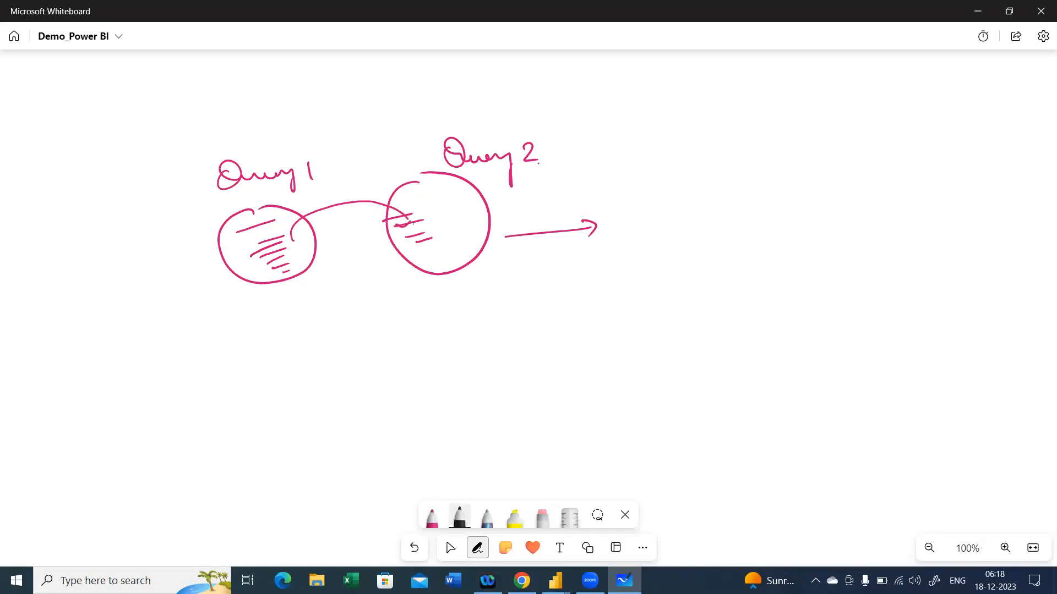
{"action": "left_click_drag", "start_coordinate": [394, 176], "coordinate": [427, 171]}
{"action": "left_click_drag", "start_coordinate": [416, 163], "coordinate": [418, 181]}
Handwrite and underline the heading "Left Outer Join" beside the query sketches and draw a large circle beneath it.
{"action": "left_click_drag", "start_coordinate": [728, 156], "coordinate": [739, 183]}
{"action": "mouse_move", "coordinate": [750, 174]}
{"action": "left_mouse_down"}
{"action": "mouse_move", "coordinate": [741, 177]}
{"action": "mouse_move", "coordinate": [751, 183]}
{"action": "left_mouse_up"}
{"action": "left_click_drag", "start_coordinate": [767, 158], "coordinate": [762, 194]}
{"action": "mouse_move", "coordinate": [772, 157]}
{"action": "left_mouse_down"}
{"action": "mouse_move", "coordinate": [773, 182]}
{"action": "mouse_move", "coordinate": [778, 172]}
{"action": "left_mouse_up"}
{"action": "mouse_move", "coordinate": [807, 161]}
{"action": "left_mouse_down"}
{"action": "mouse_move", "coordinate": [864, 177]}
{"action": "mouse_move", "coordinate": [855, 159]}
{"action": "left_mouse_up"}
{"action": "mouse_move", "coordinate": [877, 156]}
{"action": "left_mouse_down"}
{"action": "mouse_move", "coordinate": [900, 165]}
{"action": "mouse_move", "coordinate": [892, 174]}
{"action": "left_mouse_up"}
{"action": "left_click_drag", "start_coordinate": [907, 168], "coordinate": [918, 175]}
{"action": "left_click_drag", "start_coordinate": [925, 167], "coordinate": [937, 176]}
{"action": "left_click_drag", "start_coordinate": [761, 193], "coordinate": [925, 185]}
{"action": "mouse_move", "coordinate": [767, 232]}
{"action": "left_mouse_down"}
{"action": "mouse_move", "coordinate": [701, 300]}
{"action": "mouse_move", "coordinate": [821, 406]}
{"action": "left_mouse_up"}
{"action": "mouse_move", "coordinate": [775, 234]}
{"action": "left_mouse_down"}
{"action": "mouse_move", "coordinate": [893, 329]}
{"action": "mouse_move", "coordinate": [789, 419]}
{"action": "left_mouse_up"}
Label the Query 1 circle "Left" and the Query 2 circle "Right", each with an arrow pointing up at it.
{"action": "left_click", "coordinate": [282, 321]}
{"action": "left_click_drag", "start_coordinate": [332, 342], "coordinate": [328, 297]}
{"action": "left_click_drag", "start_coordinate": [314, 307], "coordinate": [332, 298]}
{"action": "left_click_drag", "start_coordinate": [282, 321], "coordinate": [292, 339]}
{"action": "left_click_drag", "start_coordinate": [292, 333], "coordinate": [303, 337]}
{"action": "left_click_drag", "start_coordinate": [310, 316], "coordinate": [312, 350]}
{"action": "mouse_move", "coordinate": [304, 330]}
{"action": "left_mouse_down"}
{"action": "mouse_move", "coordinate": [315, 329]}
{"action": "mouse_move", "coordinate": [318, 347]}
{"action": "left_mouse_up"}
{"action": "left_click_drag", "start_coordinate": [313, 332], "coordinate": [332, 330]}
{"action": "mouse_move", "coordinate": [434, 290]}
{"action": "left_mouse_down"}
{"action": "mouse_move", "coordinate": [443, 328]}
{"action": "mouse_move", "coordinate": [439, 296]}
{"action": "mouse_move", "coordinate": [482, 314]}
{"action": "left_mouse_up"}
{"action": "left_click_drag", "start_coordinate": [492, 304], "coordinate": [504, 334]}
{"action": "mouse_move", "coordinate": [511, 288]}
{"action": "left_mouse_down"}
{"action": "mouse_move", "coordinate": [520, 312]}
{"action": "mouse_move", "coordinate": [536, 300]}
{"action": "left_mouse_up"}
Draw a second large circle overlapping the first under the heading, and hatch the first circle and the overlap.
{"action": "mouse_move", "coordinate": [868, 208]}
{"action": "left_mouse_down"}
{"action": "mouse_move", "coordinate": [803, 278]}
{"action": "mouse_move", "coordinate": [914, 196]}
{"action": "mouse_move", "coordinate": [831, 200]}
{"action": "left_mouse_up"}
{"action": "left_click_drag", "start_coordinate": [788, 246], "coordinate": [714, 318]}
{"action": "left_click_drag", "start_coordinate": [814, 250], "coordinate": [750, 326]}
{"action": "left_click_drag", "start_coordinate": [815, 271], "coordinate": [750, 348]}
{"action": "mouse_move", "coordinate": [785, 330]}
{"action": "left_mouse_down"}
{"action": "mouse_move", "coordinate": [824, 404]}
{"action": "mouse_move", "coordinate": [845, 399]}
{"action": "left_mouse_up"}
{"action": "left_click_drag", "start_coordinate": [726, 272], "coordinate": [717, 358]}
{"action": "left_click_drag", "start_coordinate": [805, 278], "coordinate": [835, 240]}
{"action": "left_click_drag", "start_coordinate": [826, 296], "coordinate": [837, 269]}
{"action": "mouse_move", "coordinate": [837, 310]}
{"action": "left_mouse_down"}
{"action": "mouse_move", "coordinate": [861, 273]}
{"action": "mouse_move", "coordinate": [866, 377]}
{"action": "left_mouse_up"}
{"action": "left_click_drag", "start_coordinate": [842, 322], "coordinate": [895, 341]}
{"action": "mouse_move", "coordinate": [843, 296]}
{"action": "left_mouse_down"}
{"action": "mouse_move", "coordinate": [872, 298]}
{"action": "mouse_move", "coordinate": [876, 286]}
{"action": "left_mouse_up"}
Draw an arrow down from the overlap and label it "Segment", underlined.
{"action": "left_click_drag", "start_coordinate": [862, 361], "coordinate": [867, 449]}
{"action": "mouse_move", "coordinate": [860, 454]}
{"action": "left_mouse_down"}
{"action": "mouse_move", "coordinate": [974, 440]}
{"action": "mouse_move", "coordinate": [977, 452]}
{"action": "left_mouse_up"}
{"action": "left_click_drag", "start_coordinate": [970, 443], "coordinate": [989, 440]}
{"action": "left_click_drag", "start_coordinate": [928, 472], "coordinate": [976, 465]}
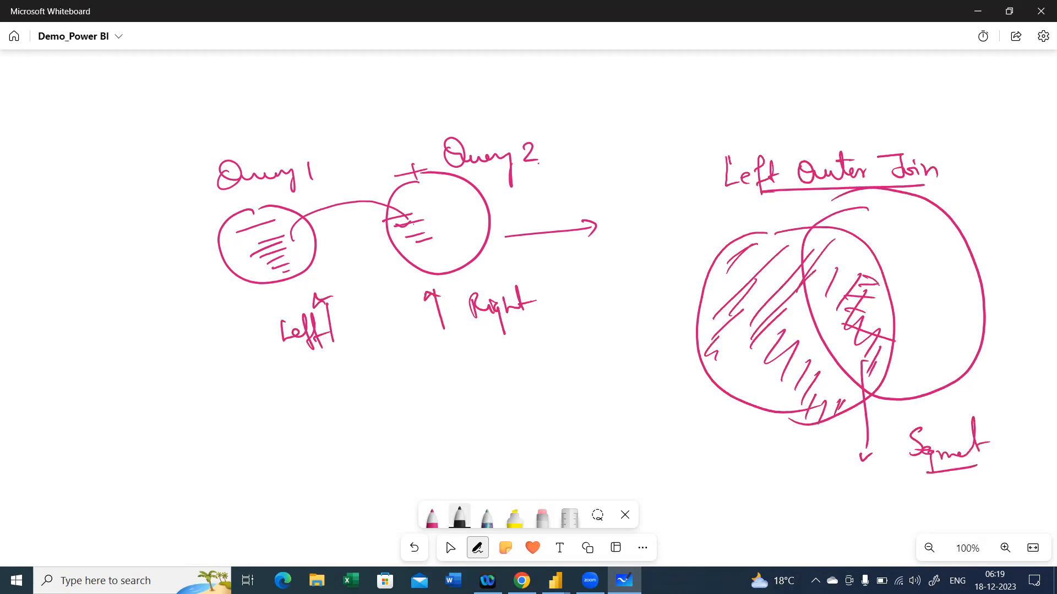
Add more hatching to the overlap and the first large circle, and draw an arrow leading out of that circle.
{"action": "left_click_drag", "start_coordinate": [893, 299], "coordinate": [854, 320]}
{"action": "left_click_drag", "start_coordinate": [836, 277], "coordinate": [848, 266]}
{"action": "left_click_drag", "start_coordinate": [828, 306], "coordinate": [851, 283]}
{"action": "mouse_move", "coordinate": [731, 312]}
{"action": "left_mouse_down"}
{"action": "mouse_move", "coordinate": [662, 390]}
{"action": "mouse_move", "coordinate": [679, 395]}
{"action": "left_mouse_up"}
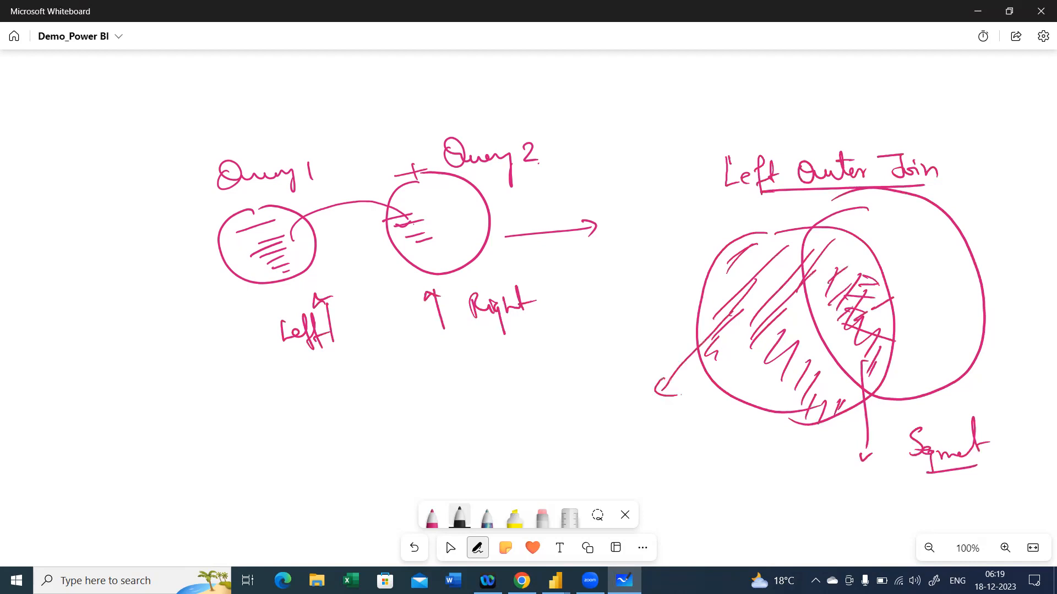
{"action": "left_click_drag", "start_coordinate": [756, 380], "coordinate": [769, 360]}
{"action": "left_click_drag", "start_coordinate": [744, 396], "coordinate": [775, 377]}
Add a plus sign between "Left" and "Right" and write "Left outer" with an upward arrow below them.
{"action": "mouse_move", "coordinate": [365, 318]}
{"action": "left_mouse_down"}
{"action": "mouse_move", "coordinate": [387, 313]}
{"action": "mouse_move", "coordinate": [364, 388]}
{"action": "mouse_move", "coordinate": [373, 368]}
{"action": "mouse_move", "coordinate": [414, 379]}
{"action": "left_mouse_up"}
{"action": "mouse_move", "coordinate": [417, 364]}
{"action": "left_mouse_down"}
{"action": "mouse_move", "coordinate": [419, 387]}
{"action": "mouse_move", "coordinate": [435, 381]}
{"action": "left_mouse_up"}
{"action": "left_click_drag", "start_coordinate": [435, 372], "coordinate": [507, 364]}
{"action": "left_click_drag", "start_coordinate": [433, 374], "coordinate": [465, 366]}
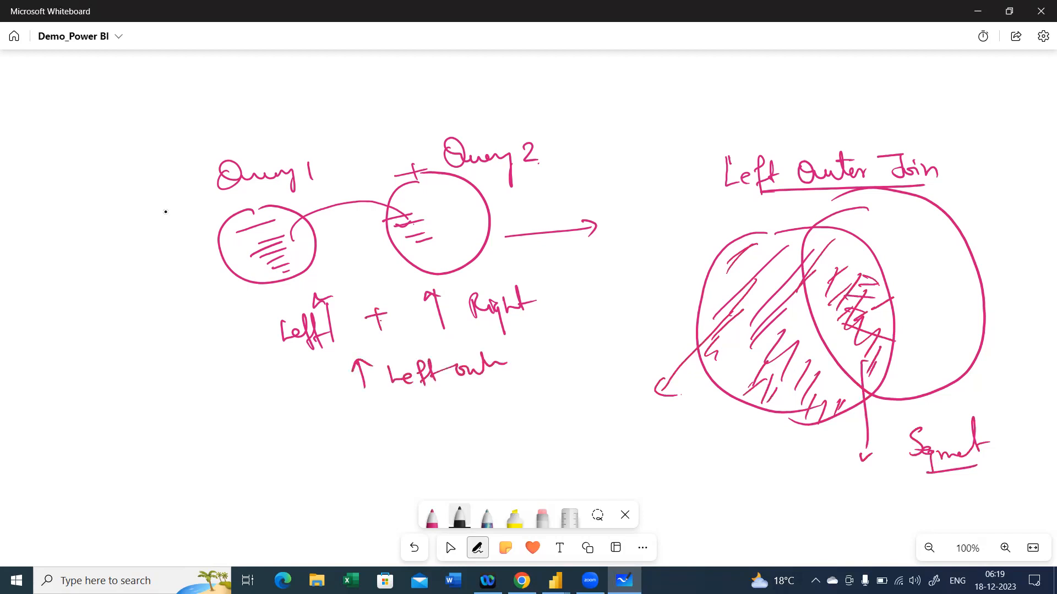
Hatch the second large circle of the join diagram and fill in the rest of the overlap.
{"action": "left_click_drag", "start_coordinate": [962, 190], "coordinate": [917, 282]}
{"action": "left_click_drag", "start_coordinate": [950, 260], "coordinate": [929, 290]}
{"action": "mouse_move", "coordinate": [952, 283]}
{"action": "left_mouse_down"}
{"action": "mouse_move", "coordinate": [938, 306]}
{"action": "mouse_move", "coordinate": [950, 340]}
{"action": "left_mouse_up"}
{"action": "mouse_move", "coordinate": [967, 327]}
{"action": "left_mouse_down"}
{"action": "mouse_move", "coordinate": [938, 369]}
{"action": "mouse_move", "coordinate": [907, 363]}
{"action": "left_mouse_up"}
{"action": "left_click_drag", "start_coordinate": [942, 369], "coordinate": [916, 380]}
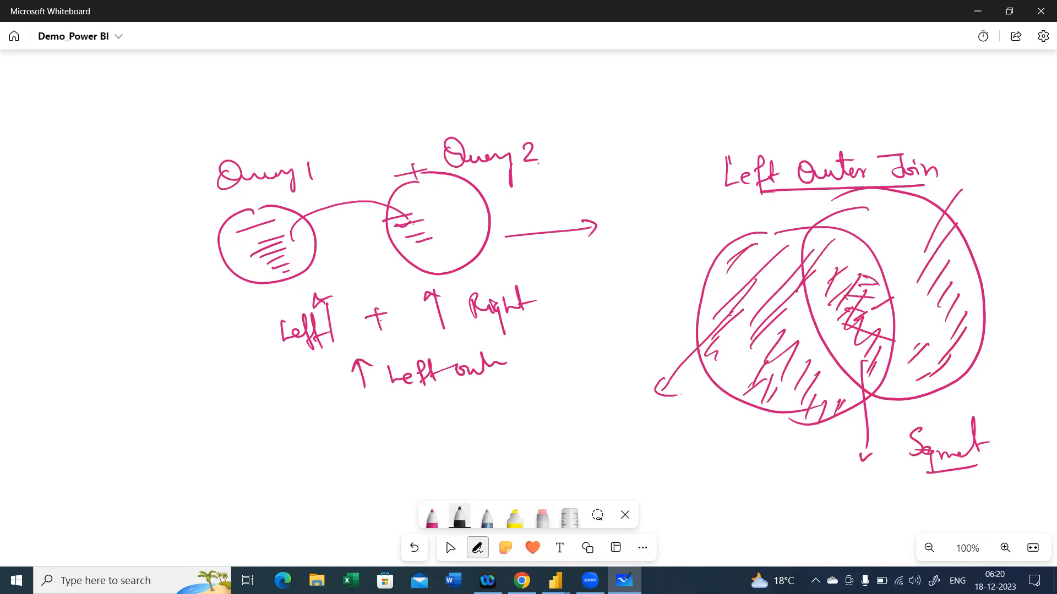
{"action": "left_click_drag", "start_coordinate": [908, 209], "coordinate": [889, 222]}
{"action": "left_click_drag", "start_coordinate": [934, 206], "coordinate": [892, 235]}
{"action": "mouse_move", "coordinate": [944, 191]}
{"action": "left_mouse_down"}
{"action": "mouse_move", "coordinate": [915, 227]}
{"action": "mouse_move", "coordinate": [860, 228]}
{"action": "left_mouse_up"}
{"action": "left_click_drag", "start_coordinate": [905, 204], "coordinate": [875, 223]}
{"action": "mouse_move", "coordinate": [903, 238]}
{"action": "left_mouse_down"}
{"action": "mouse_move", "coordinate": [880, 261]}
{"action": "mouse_move", "coordinate": [883, 275]}
{"action": "left_mouse_up"}
{"action": "left_click_drag", "start_coordinate": [907, 273], "coordinate": [897, 295]}
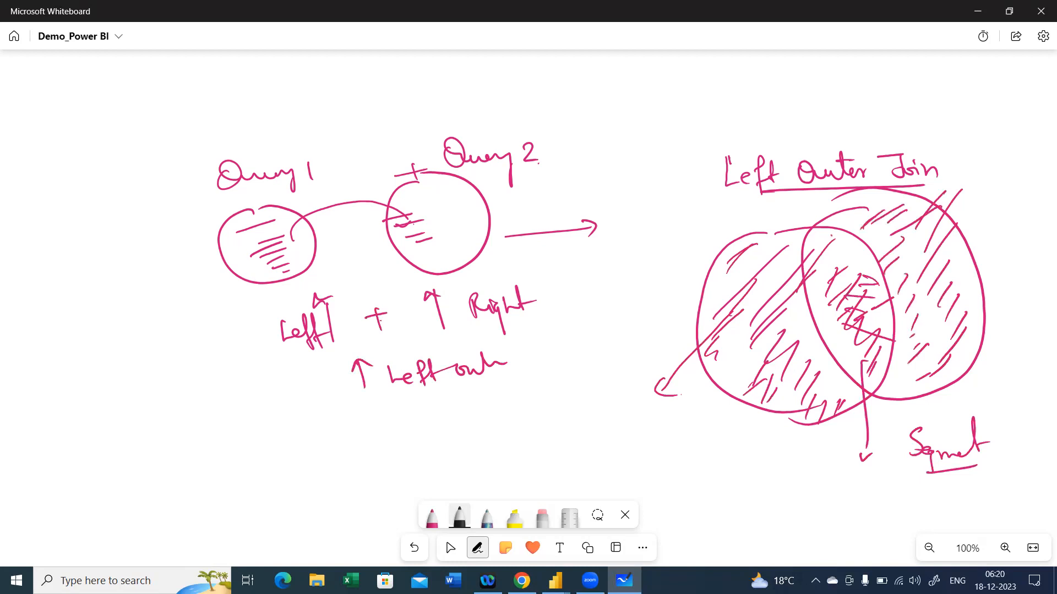
{"action": "left_click_drag", "start_coordinate": [830, 236], "coordinate": [872, 252]}
{"action": "left_click_drag", "start_coordinate": [853, 257], "coordinate": [874, 267]}
{"action": "mouse_move", "coordinate": [877, 322]}
{"action": "left_mouse_down"}
{"action": "mouse_move", "coordinate": [853, 357]}
{"action": "mouse_move", "coordinate": [872, 346]}
{"action": "left_mouse_up"}
{"action": "left_click_drag", "start_coordinate": [856, 367], "coordinate": [882, 376]}
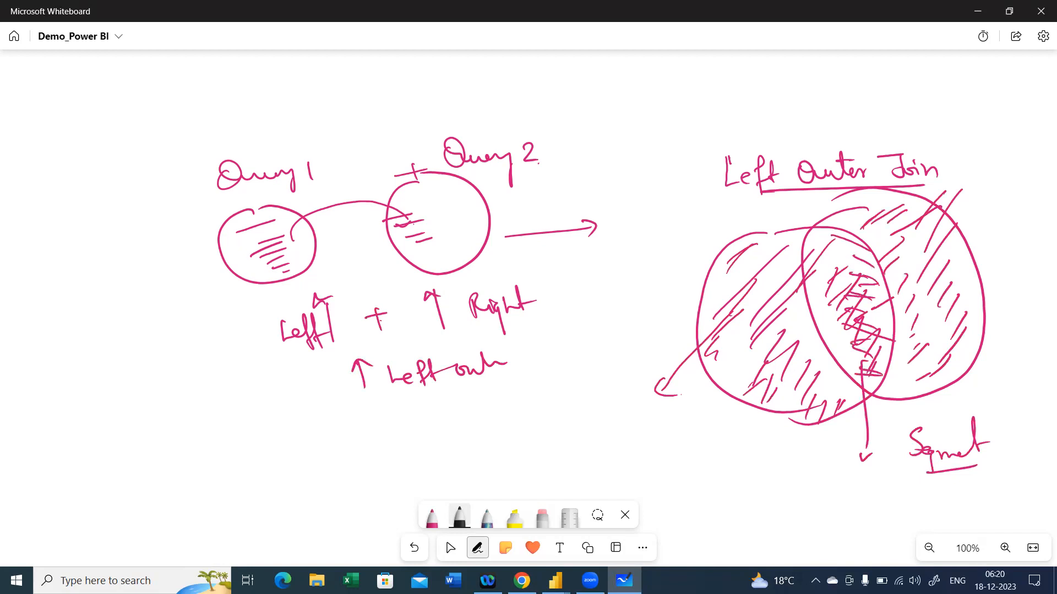
Handwrite "Right Outer Join" below the "Left outer" note and underline the word Join.
{"action": "left_click_drag", "start_coordinate": [466, 384], "coordinate": [474, 421]}
{"action": "left_click_drag", "start_coordinate": [467, 385], "coordinate": [528, 426]}
{"action": "mouse_move", "coordinate": [536, 383]}
{"action": "left_mouse_down"}
{"action": "mouse_move", "coordinate": [533, 403]}
{"action": "mouse_move", "coordinate": [572, 385]}
{"action": "left_mouse_up"}
{"action": "mouse_move", "coordinate": [586, 380]}
{"action": "left_mouse_down"}
{"action": "mouse_move", "coordinate": [593, 392]}
{"action": "mouse_move", "coordinate": [637, 373]}
{"action": "left_mouse_up"}
{"action": "mouse_move", "coordinate": [621, 411]}
{"action": "left_mouse_down"}
{"action": "mouse_move", "coordinate": [641, 406]}
{"action": "mouse_move", "coordinate": [634, 430]}
{"action": "left_mouse_up"}
{"action": "left_click_drag", "start_coordinate": [644, 417], "coordinate": [681, 423]}
{"action": "left_click_drag", "start_coordinate": [642, 452], "coordinate": [682, 438]}
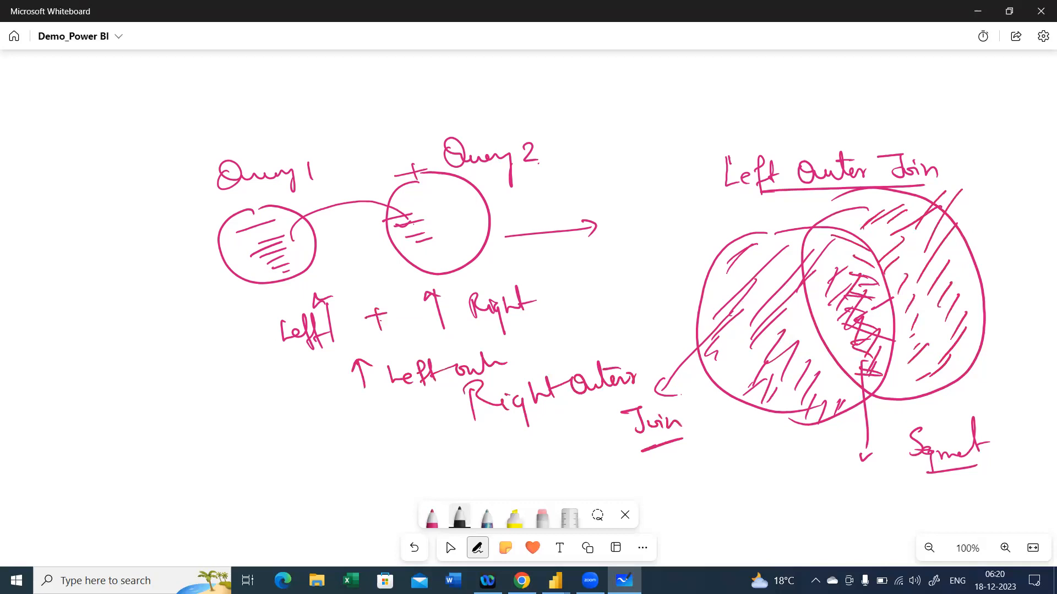
Put away the pen and clear all drawings from the whiteboard.
{"action": "key", "text": "Escape"}
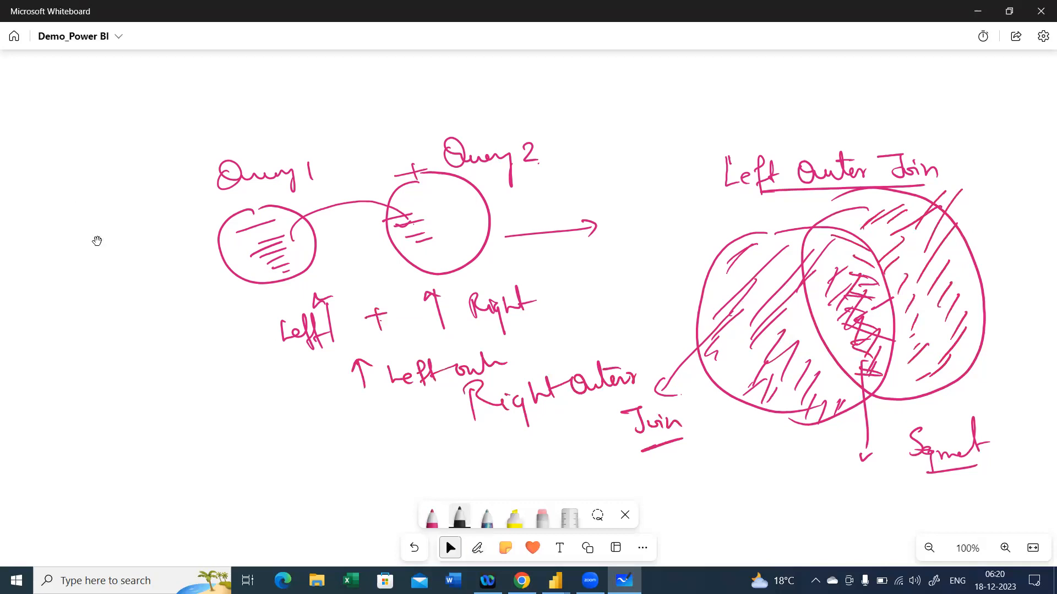
{"action": "right_click", "coordinate": [103, 243]}
{"action": "key", "text": "Escape"}
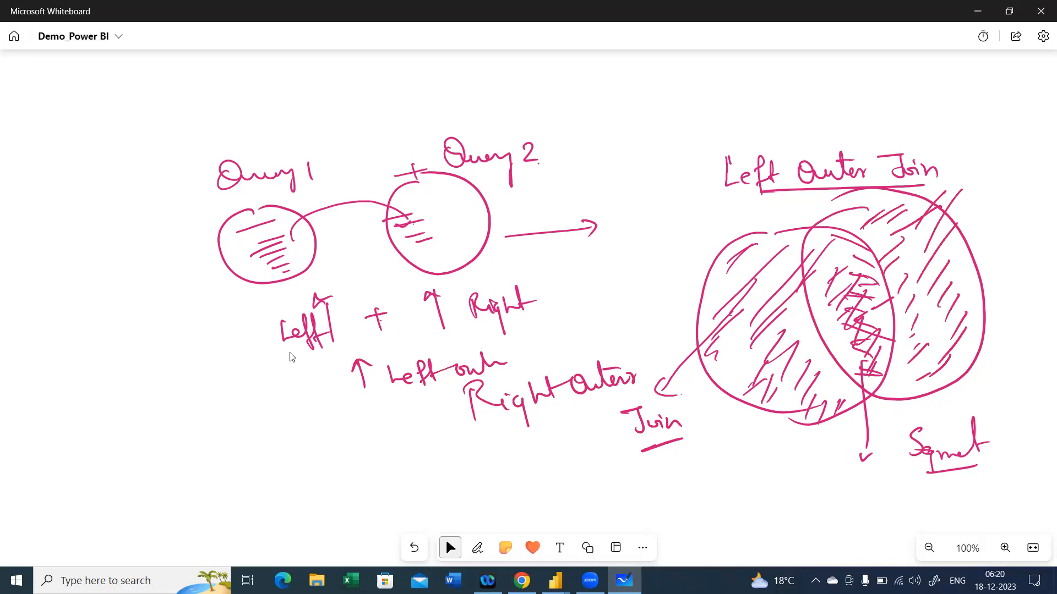
{"action": "left_click", "coordinate": [555, 322]}
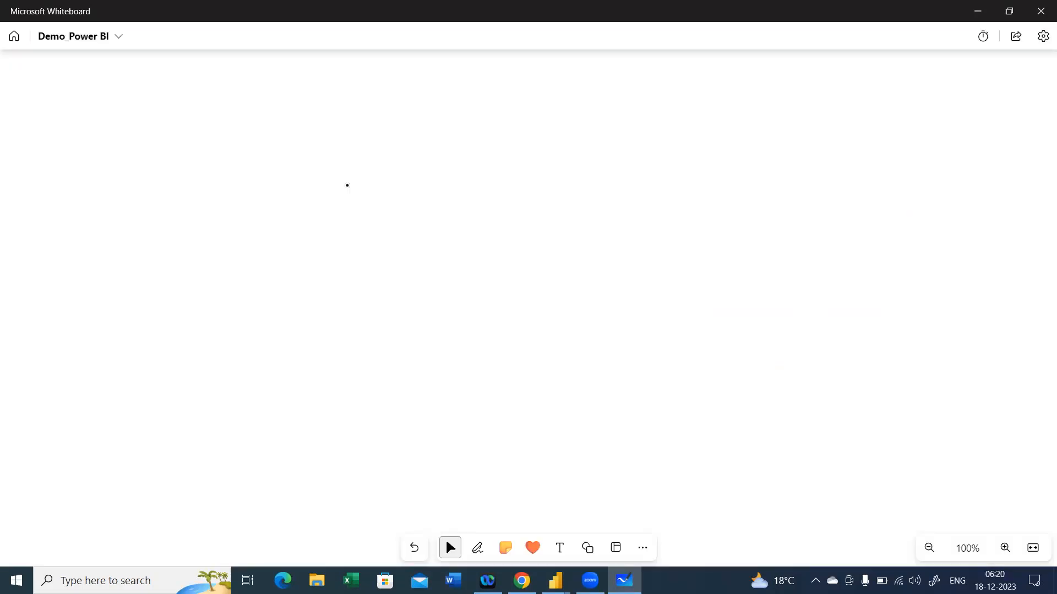
Draw two overlapping circles of similar size on the empty whiteboard.
{"action": "left_click", "coordinate": [348, 186]}
{"action": "mouse_move", "coordinate": [314, 239]}
{"action": "left_mouse_down"}
{"action": "mouse_move", "coordinate": [378, 342]}
{"action": "mouse_move", "coordinate": [315, 241]}
{"action": "left_mouse_up"}
{"action": "mouse_move", "coordinate": [392, 225]}
{"action": "left_mouse_down"}
{"action": "mouse_move", "coordinate": [417, 362]}
{"action": "mouse_move", "coordinate": [392, 225]}
{"action": "left_mouse_up"}
{"action": "key", "text": "Escape"}
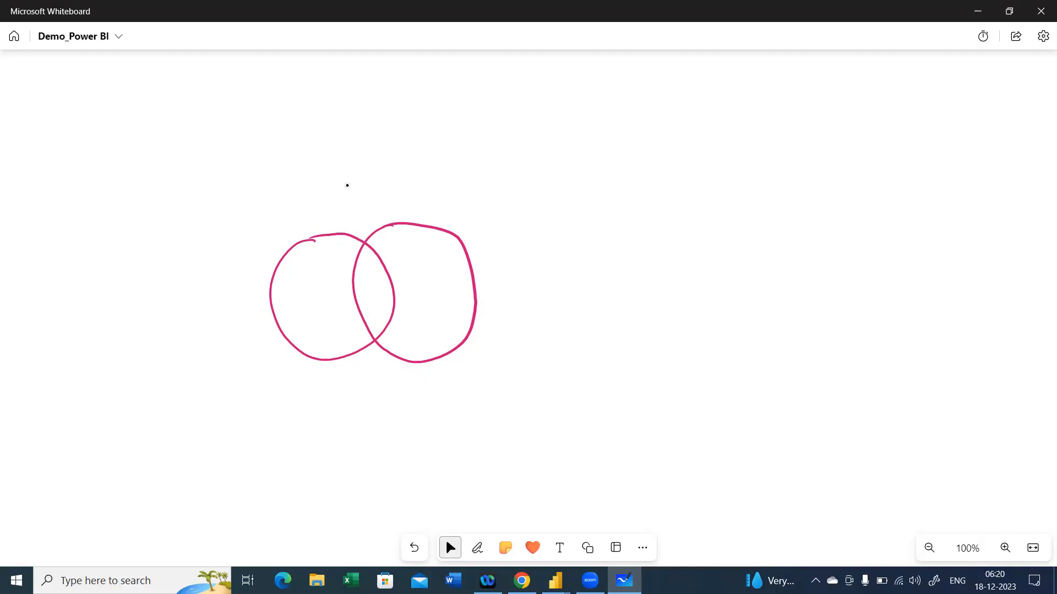
Hatch both overlapping circles completely, including their intersection.
{"action": "key", "text": "alt+w"}
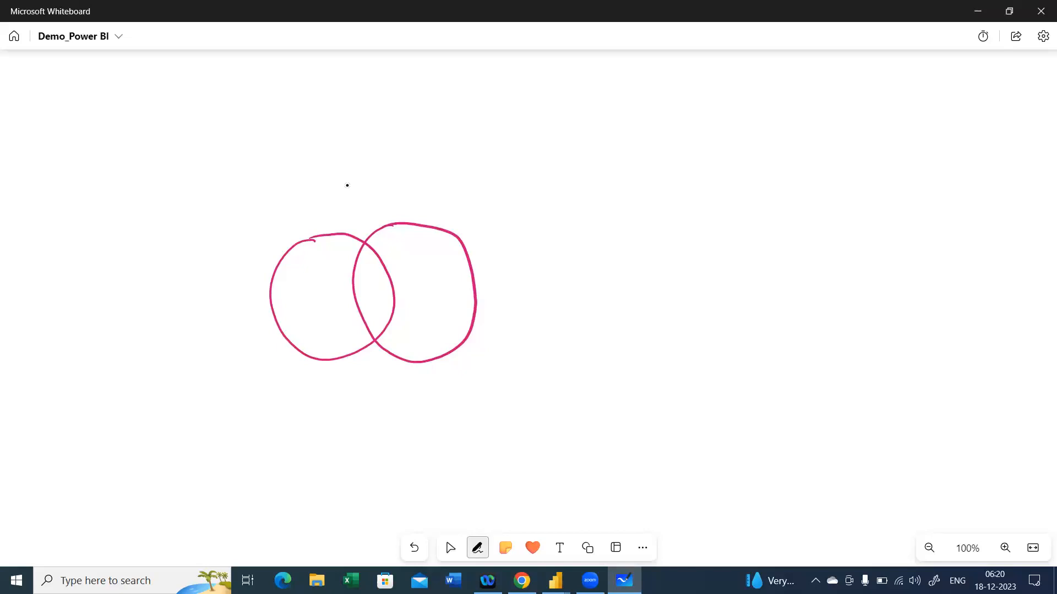
{"action": "key", "text": "Escape"}
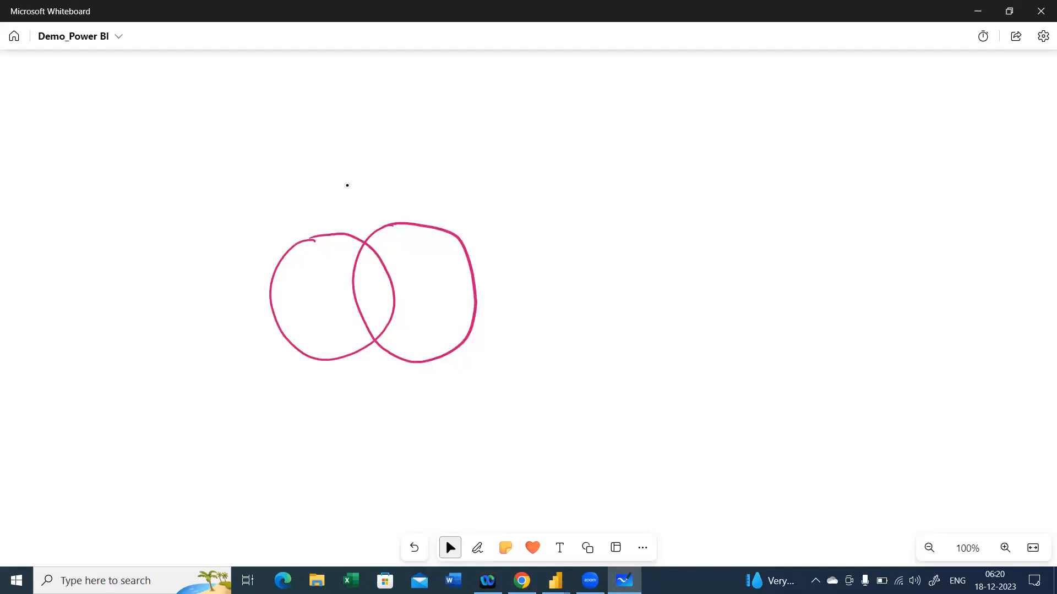
{"action": "key", "text": "alt+w"}
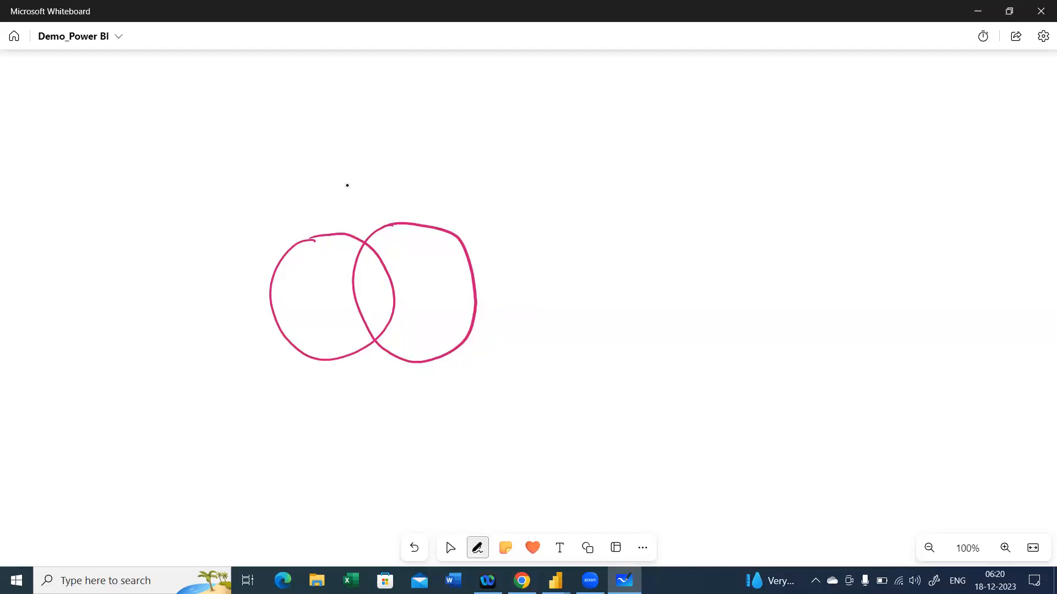
{"action": "mouse_move", "coordinate": [268, 289]}
{"action": "left_mouse_down"}
{"action": "mouse_move", "coordinate": [351, 247]}
{"action": "mouse_move", "coordinate": [371, 259]}
{"action": "left_mouse_up"}
{"action": "left_click_drag", "start_coordinate": [284, 320], "coordinate": [391, 280]}
{"action": "left_click_drag", "start_coordinate": [307, 339], "coordinate": [411, 299]}
{"action": "left_click_drag", "start_coordinate": [355, 337], "coordinate": [448, 296]}
{"action": "left_click_drag", "start_coordinate": [391, 282], "coordinate": [447, 250]}
{"action": "mouse_move", "coordinate": [374, 255]}
{"action": "left_mouse_down"}
{"action": "mouse_move", "coordinate": [420, 239]}
{"action": "mouse_move", "coordinate": [418, 225]}
{"action": "mouse_move", "coordinate": [451, 246]}
{"action": "left_mouse_up"}
{"action": "left_click_drag", "start_coordinate": [403, 268], "coordinate": [452, 253]}
{"action": "left_click_drag", "start_coordinate": [419, 289], "coordinate": [467, 273]}
{"action": "left_click_drag", "start_coordinate": [413, 310], "coordinate": [464, 294]}
{"action": "left_click_drag", "start_coordinate": [416, 330], "coordinate": [461, 313]}
{"action": "mouse_move", "coordinate": [425, 337]}
{"action": "left_mouse_down"}
{"action": "mouse_move", "coordinate": [469, 320]}
{"action": "mouse_move", "coordinate": [462, 343]}
{"action": "left_mouse_up"}
{"action": "mouse_move", "coordinate": [392, 344]}
{"action": "left_mouse_down"}
{"action": "mouse_move", "coordinate": [440, 323]}
{"action": "mouse_move", "coordinate": [425, 318]}
{"action": "left_mouse_up"}
{"action": "mouse_move", "coordinate": [379, 307]}
{"action": "left_mouse_down"}
{"action": "mouse_move", "coordinate": [393, 295]}
{"action": "mouse_move", "coordinate": [378, 257]}
{"action": "left_mouse_up"}
{"action": "left_click_drag", "start_coordinate": [366, 282], "coordinate": [394, 263]}
{"action": "mouse_move", "coordinate": [295, 274]}
{"action": "left_mouse_down"}
{"action": "mouse_move", "coordinate": [326, 255]}
{"action": "mouse_move", "coordinate": [325, 238]}
{"action": "mouse_move", "coordinate": [344, 237]}
{"action": "mouse_move", "coordinate": [338, 244]}
{"action": "left_mouse_up"}
{"action": "left_click_drag", "start_coordinate": [289, 269], "coordinate": [333, 252]}
{"action": "mouse_move", "coordinate": [304, 296]}
{"action": "left_mouse_down"}
{"action": "mouse_move", "coordinate": [361, 273]}
{"action": "mouse_move", "coordinate": [348, 293]}
{"action": "left_mouse_up"}
{"action": "left_click_drag", "start_coordinate": [317, 332], "coordinate": [365, 311]}
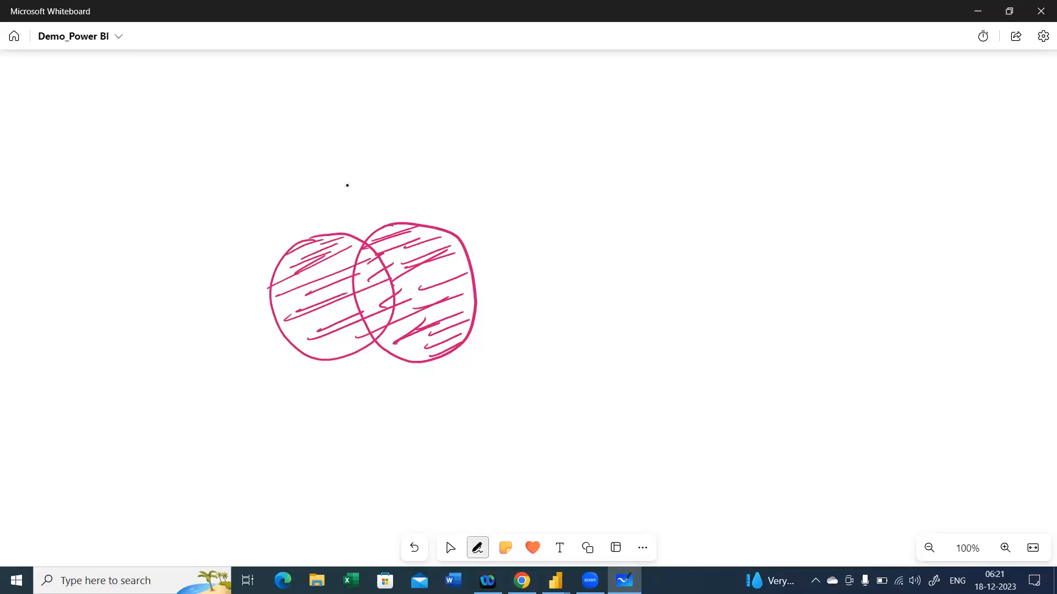
{"action": "left_click_drag", "start_coordinate": [315, 356], "coordinate": [361, 337]}
{"action": "left_click_drag", "start_coordinate": [278, 339], "coordinate": [349, 313]}
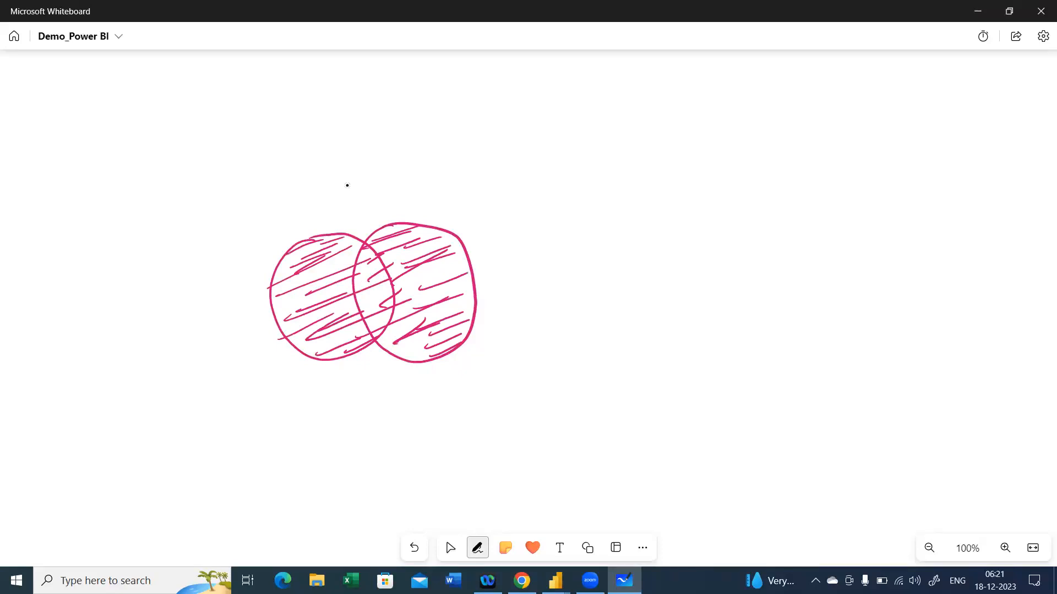
{"action": "left_click_drag", "start_coordinate": [315, 262], "coordinate": [276, 309]}
{"action": "left_click_drag", "start_coordinate": [339, 254], "coordinate": [329, 286]}
{"action": "mouse_move", "coordinate": [353, 249]}
{"action": "left_mouse_down"}
{"action": "mouse_move", "coordinate": [346, 277]}
{"action": "mouse_move", "coordinate": [388, 310]}
{"action": "left_mouse_up"}
{"action": "mouse_move", "coordinate": [444, 269]}
{"action": "left_mouse_down"}
{"action": "mouse_move", "coordinate": [441, 300]}
{"action": "mouse_move", "coordinate": [466, 322]}
{"action": "mouse_move", "coordinate": [413, 367]}
{"action": "left_mouse_up"}
Draw a curved arrow out of the hatched circles and label it "Full-outer Join".
{"action": "left_click_drag", "start_coordinate": [427, 248], "coordinate": [502, 159]}
{"action": "mouse_move", "coordinate": [486, 152]}
{"action": "left_mouse_down"}
{"action": "mouse_move", "coordinate": [503, 160]}
{"action": "mouse_move", "coordinate": [495, 179]}
{"action": "left_mouse_up"}
{"action": "left_click_drag", "start_coordinate": [524, 168], "coordinate": [541, 153]}
{"action": "mouse_move", "coordinate": [530, 160]}
{"action": "left_mouse_down"}
{"action": "mouse_move", "coordinate": [537, 194]}
{"action": "mouse_move", "coordinate": [584, 175]}
{"action": "left_mouse_up"}
{"action": "left_click_drag", "start_coordinate": [591, 170], "coordinate": [597, 169]}
{"action": "mouse_move", "coordinate": [612, 165]}
{"action": "left_mouse_down"}
{"action": "mouse_move", "coordinate": [650, 157]}
{"action": "mouse_move", "coordinate": [643, 152]}
{"action": "left_mouse_up"}
{"action": "left_click_drag", "start_coordinate": [649, 161], "coordinate": [662, 164]}
{"action": "left_click_drag", "start_coordinate": [669, 144], "coordinate": [683, 141]}
{"action": "left_click_drag", "start_coordinate": [678, 142], "coordinate": [680, 166]}
{"action": "left_click_drag", "start_coordinate": [675, 167], "coordinate": [688, 163]}
{"action": "left_click_drag", "start_coordinate": [683, 164], "coordinate": [722, 158]}
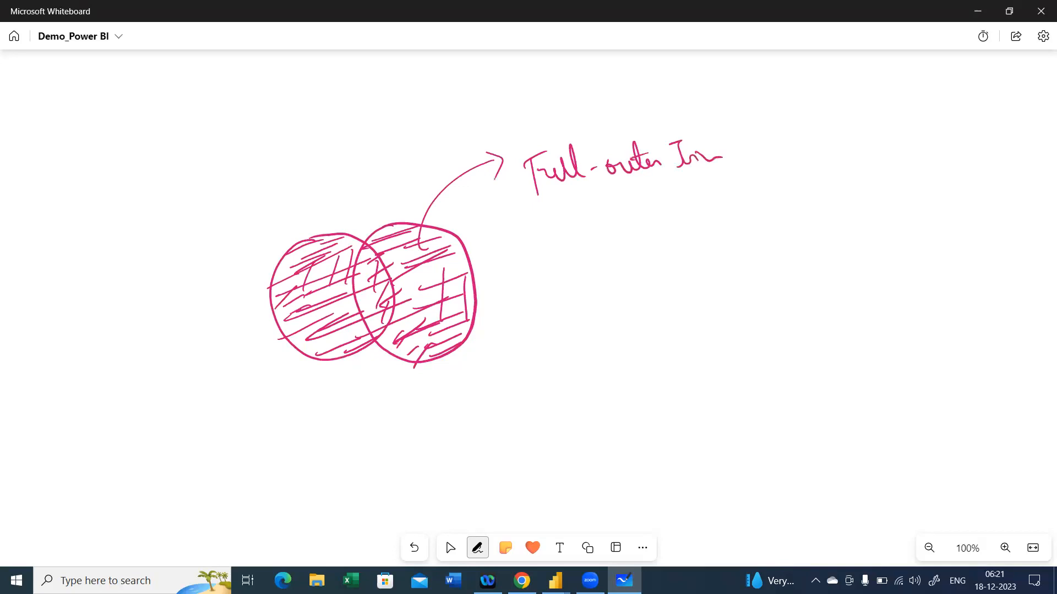
Underline the "Full-outer Join" label, add an arrow pointing up at it, and write an underlined "SQL Joins" note with a curved arrow beside it.
{"action": "left_click_drag", "start_coordinate": [635, 199], "coordinate": [706, 180]}
{"action": "left_click_drag", "start_coordinate": [579, 204], "coordinate": [591, 245]}
{"action": "left_click", "coordinate": [818, 108]}
{"action": "mouse_move", "coordinate": [814, 102]}
{"action": "left_mouse_down"}
{"action": "mouse_move", "coordinate": [797, 125]}
{"action": "mouse_move", "coordinate": [849, 119]}
{"action": "left_mouse_up"}
{"action": "mouse_move", "coordinate": [858, 102]}
{"action": "left_mouse_down"}
{"action": "mouse_move", "coordinate": [869, 122]}
{"action": "mouse_move", "coordinate": [887, 121]}
{"action": "left_mouse_up"}
{"action": "left_click_drag", "start_coordinate": [908, 110], "coordinate": [939, 127]}
{"action": "left_click_drag", "start_coordinate": [827, 144], "coordinate": [921, 135]}
{"action": "left_click_drag", "start_coordinate": [799, 131], "coordinate": [794, 183]}
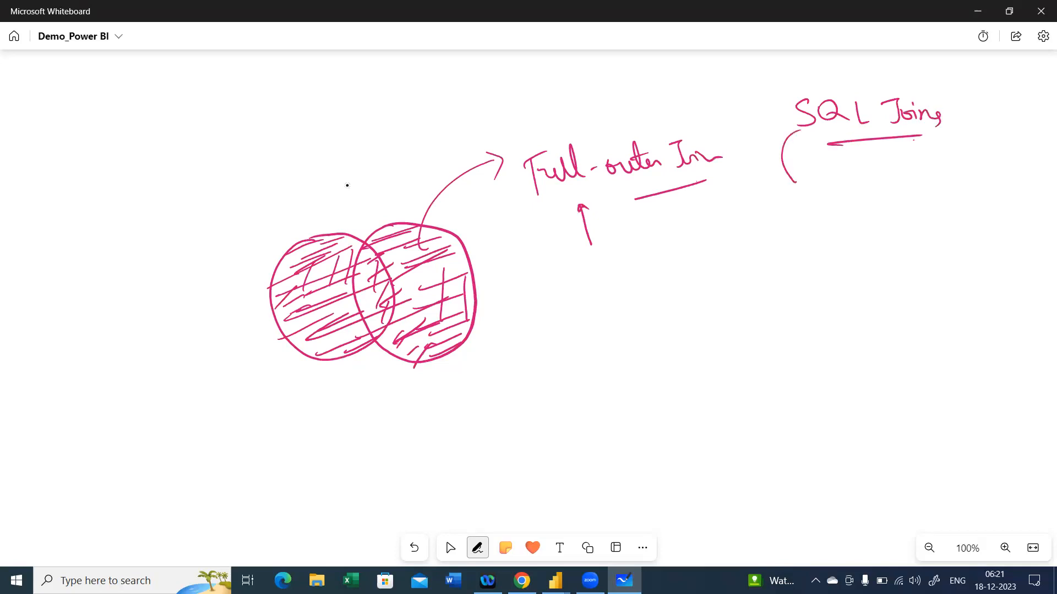
{"action": "left_click_drag", "start_coordinate": [794, 140], "coordinate": [803, 137]}
Write "+ Resultant Table" below the "SQL Joins" note and link it back to the note with a long curved arrow.
{"action": "left_click_drag", "start_coordinate": [804, 221], "coordinate": [807, 246]}
{"action": "left_click_drag", "start_coordinate": [795, 232], "coordinate": [818, 230]}
{"action": "left_click_drag", "start_coordinate": [805, 267], "coordinate": [806, 291]}
{"action": "mouse_move", "coordinate": [799, 261]}
{"action": "left_mouse_down"}
{"action": "mouse_move", "coordinate": [827, 278]}
{"action": "mouse_move", "coordinate": [903, 242]}
{"action": "left_mouse_up"}
{"action": "left_click_drag", "start_coordinate": [891, 262], "coordinate": [907, 254]}
{"action": "left_click", "coordinate": [938, 251]}
{"action": "mouse_move", "coordinate": [917, 238]}
{"action": "left_mouse_down"}
{"action": "mouse_move", "coordinate": [929, 256]}
{"action": "mouse_move", "coordinate": [975, 252]}
{"action": "left_mouse_up"}
{"action": "left_click_drag", "start_coordinate": [964, 127], "coordinate": [976, 256]}
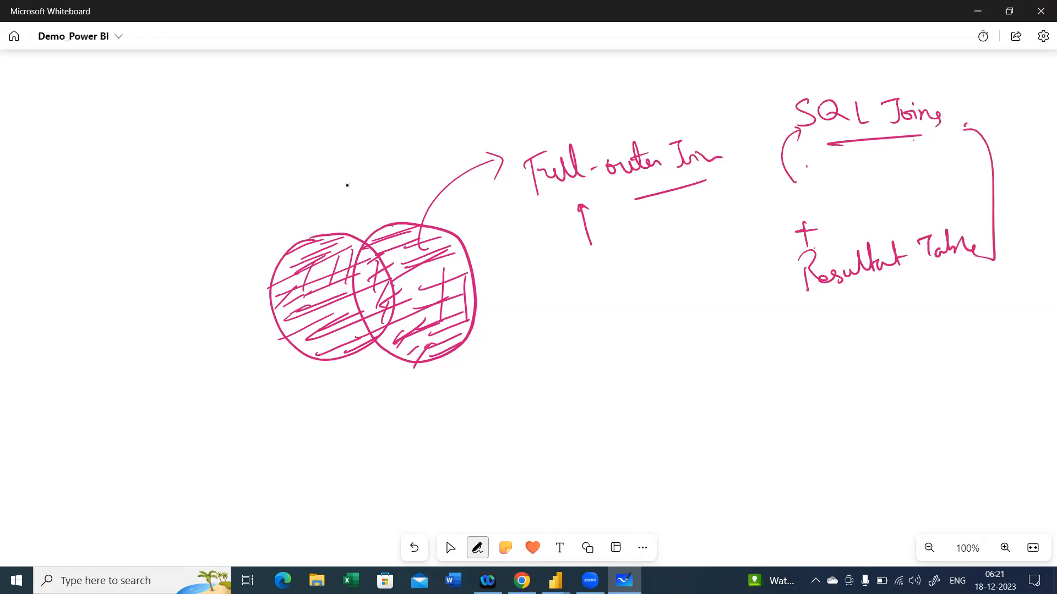
{"action": "left_click_drag", "start_coordinate": [964, 127], "coordinate": [973, 148]}
Put away the pen and clear the full outer join diagram and notes from the whiteboard.
{"action": "left_click", "coordinate": [450, 548]}
{"action": "right_click", "coordinate": [559, 248]}
{"action": "left_click", "coordinate": [633, 365]}
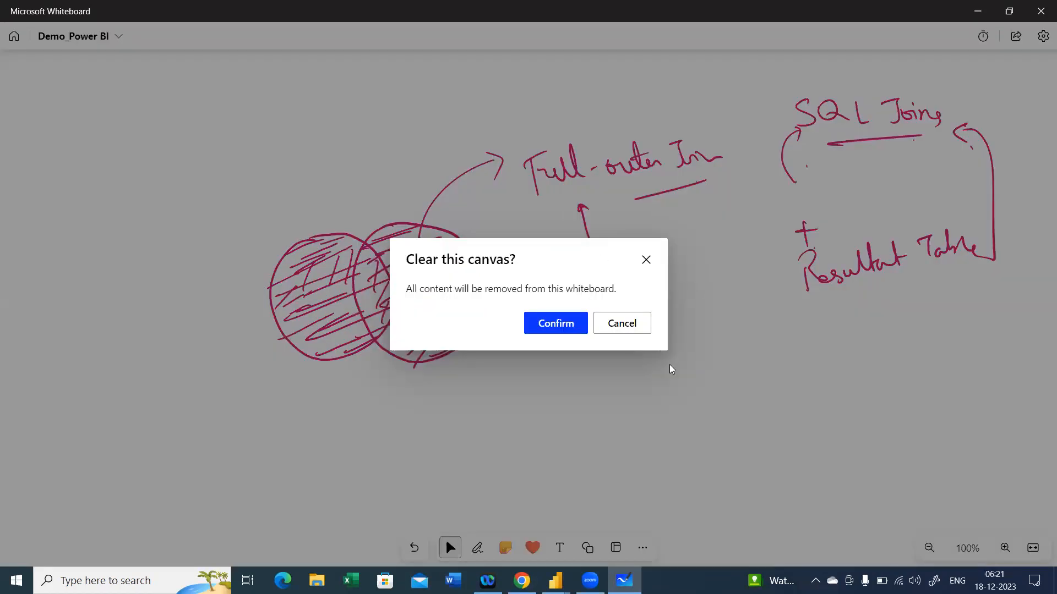
{"action": "left_click", "coordinate": [548, 329]}
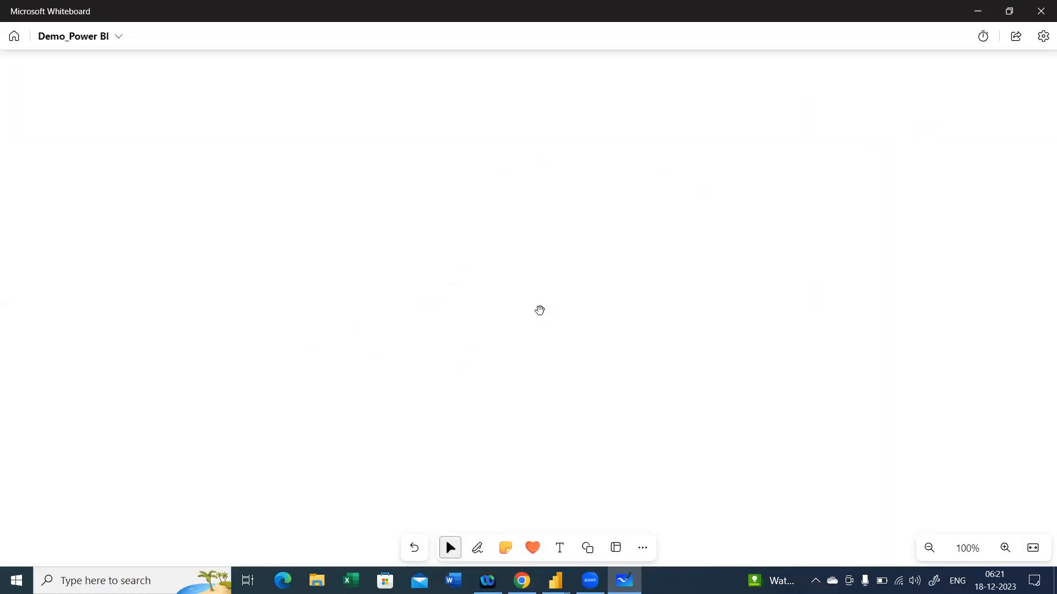
Draw two overlapping circles on the cleared whiteboard and hatch only their intersection.
{"action": "key", "text": "alt+w"}
{"action": "mouse_move", "coordinate": [508, 213]}
{"action": "left_mouse_down"}
{"action": "mouse_move", "coordinate": [525, 322]}
{"action": "mouse_move", "coordinate": [520, 214]}
{"action": "mouse_move", "coordinate": [526, 322]}
{"action": "left_mouse_up"}
{"action": "mouse_move", "coordinate": [548, 240]}
{"action": "left_mouse_down"}
{"action": "mouse_move", "coordinate": [574, 222]}
{"action": "mouse_move", "coordinate": [594, 327]}
{"action": "left_mouse_up"}
{"action": "mouse_move", "coordinate": [577, 220]}
{"action": "left_mouse_down"}
{"action": "mouse_move", "coordinate": [627, 297]}
{"action": "mouse_move", "coordinate": [602, 323]}
{"action": "mouse_move", "coordinate": [552, 246]}
{"action": "left_mouse_up"}
{"action": "mouse_move", "coordinate": [561, 246]}
{"action": "left_mouse_down"}
{"action": "mouse_move", "coordinate": [547, 268]}
{"action": "mouse_move", "coordinate": [562, 246]}
{"action": "left_mouse_up"}
{"action": "mouse_move", "coordinate": [550, 297]}
{"action": "left_mouse_down"}
{"action": "mouse_move", "coordinate": [562, 263]}
{"action": "mouse_move", "coordinate": [561, 290]}
{"action": "left_mouse_up"}
Draw an arrow up from the hatched intersection, label it "A∩B" and underline the label.
{"action": "mouse_move", "coordinate": [555, 290]}
{"action": "left_mouse_down"}
{"action": "mouse_move", "coordinate": [568, 278]}
{"action": "mouse_move", "coordinate": [562, 163]}
{"action": "mouse_move", "coordinate": [599, 155]}
{"action": "mouse_move", "coordinate": [609, 171]}
{"action": "left_mouse_up"}
{"action": "left_click_drag", "start_coordinate": [601, 167], "coordinate": [608, 168]}
{"action": "left_click_drag", "start_coordinate": [617, 171], "coordinate": [638, 175]}
{"action": "left_click_drag", "start_coordinate": [605, 186], "coordinate": [646, 176]}
{"action": "left_click", "coordinate": [652, 180]}
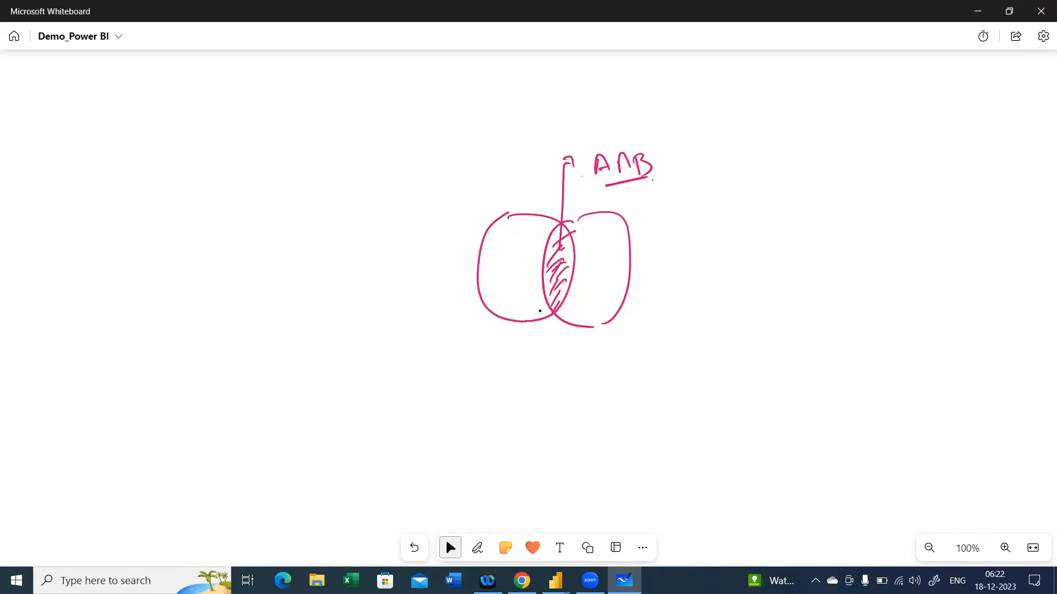
Switch to the Power Query Editor and disable loading for Query1 and Query2.
{"action": "key", "text": "ctrl+a"}
{"action": "key", "text": "alt+Tab"}
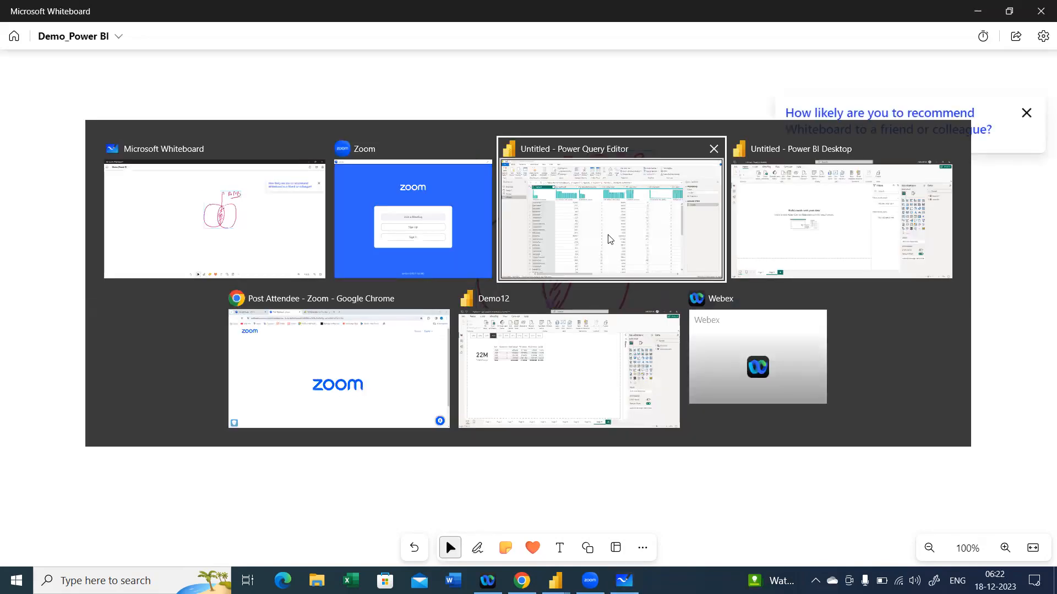
{"action": "left_click", "coordinate": [603, 268]}
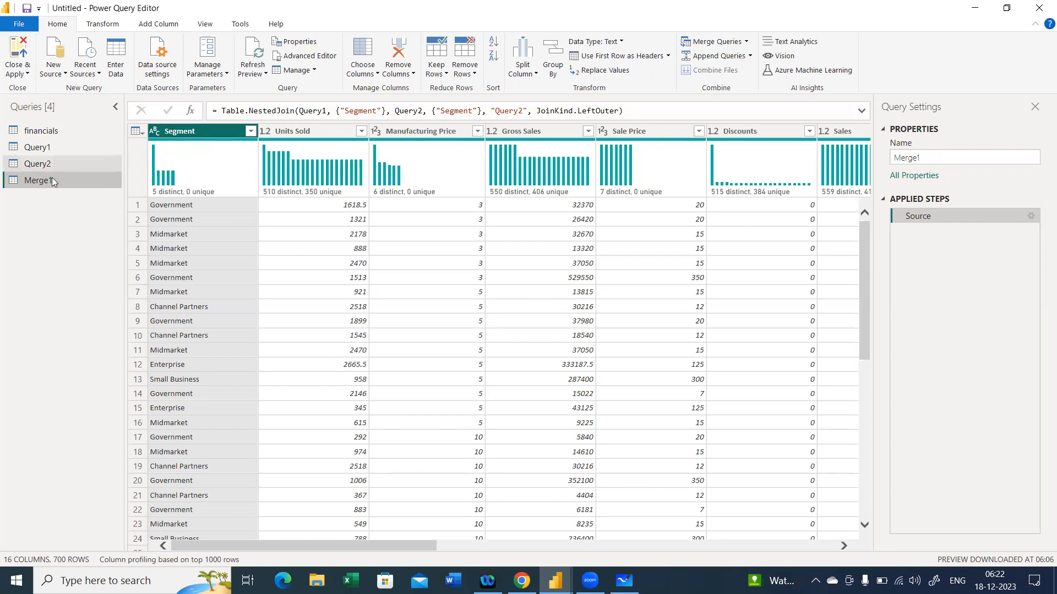
{"action": "left_click", "coordinate": [59, 147]}
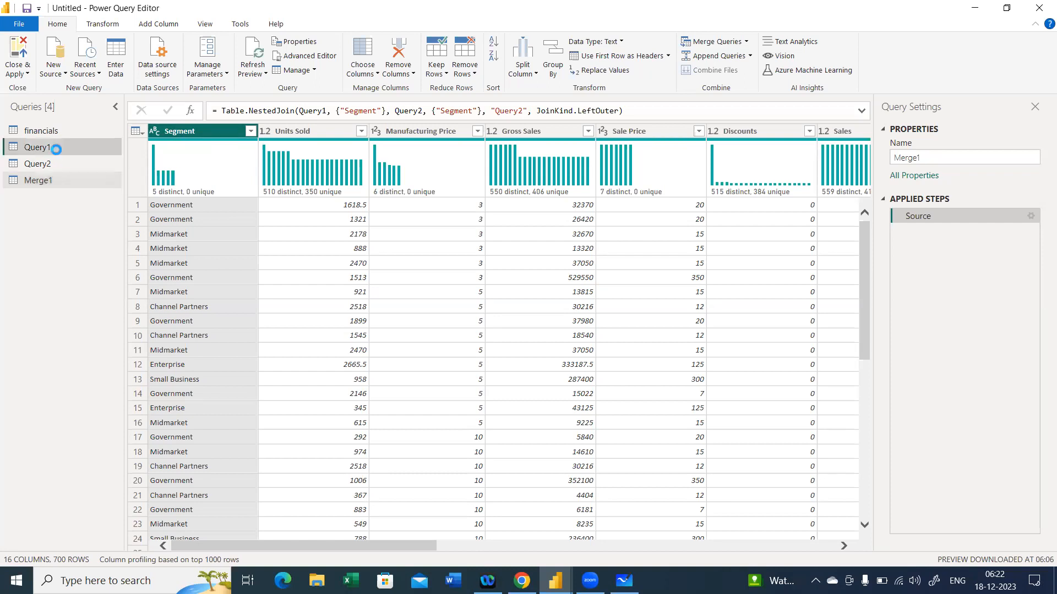
{"action": "right_click", "coordinate": [61, 149]}
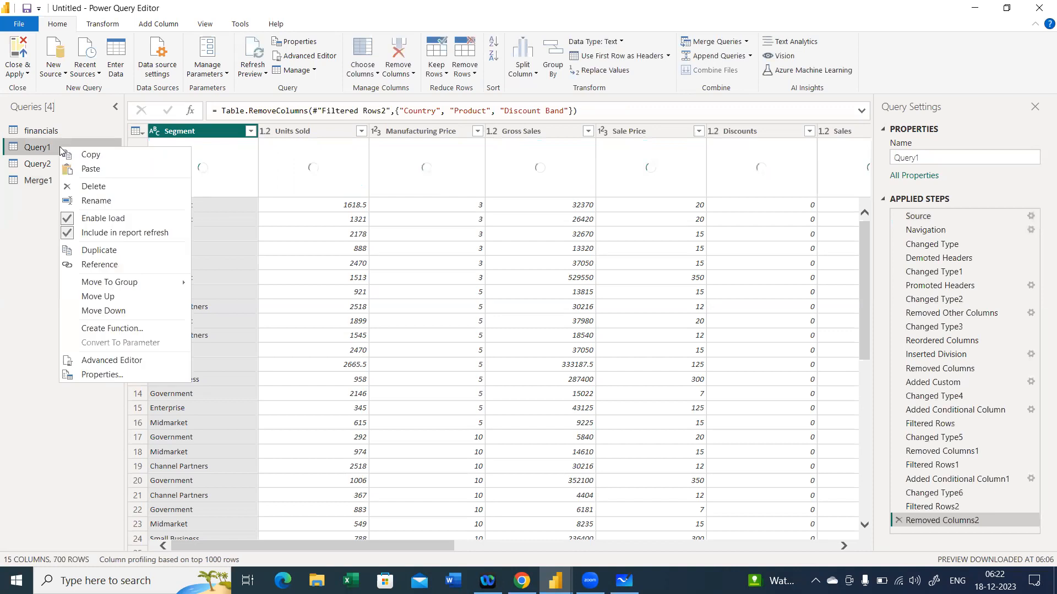
{"action": "left_click", "coordinate": [88, 218]}
{"action": "left_click", "coordinate": [60, 164]}
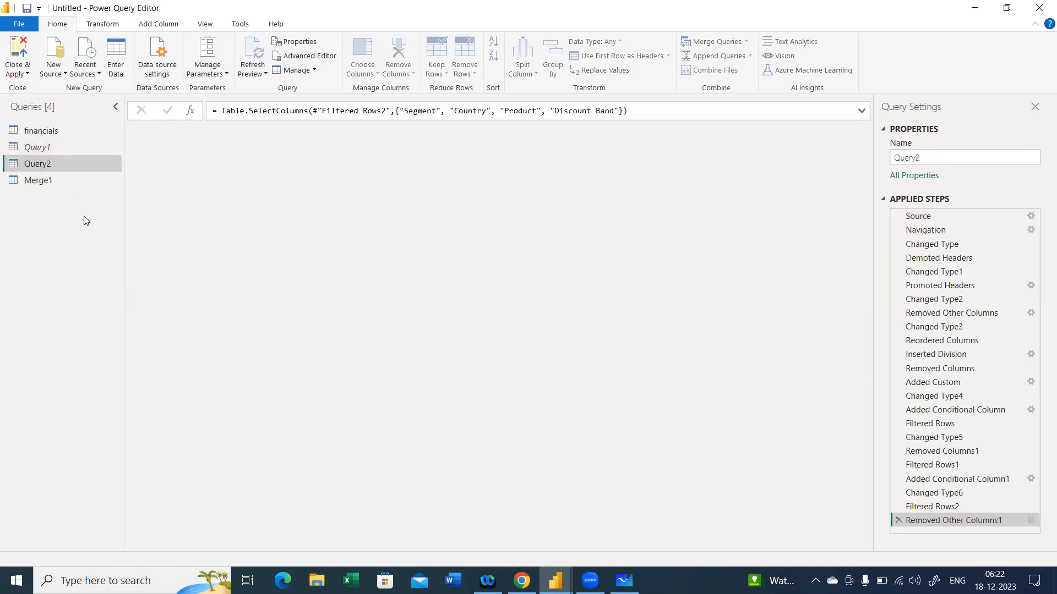
{"action": "right_click", "coordinate": [90, 166]}
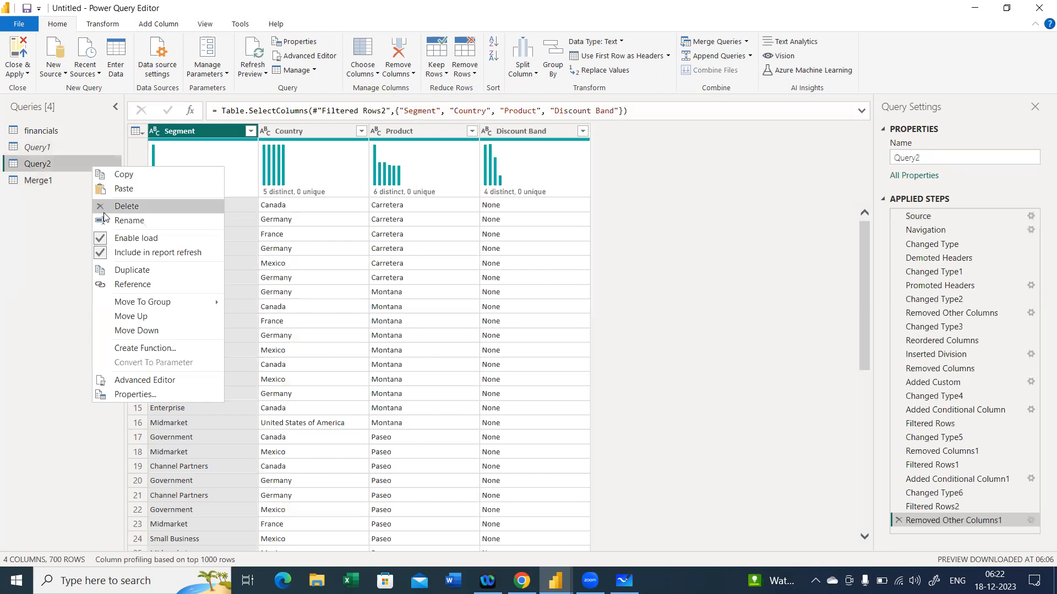
{"action": "left_click", "coordinate": [84, 226]}
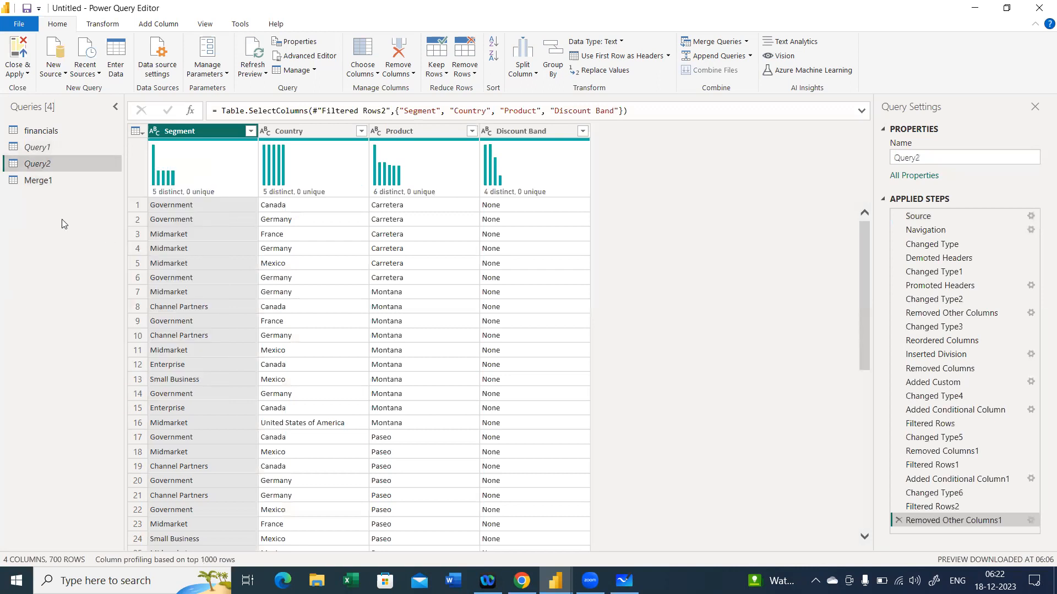
Expand Merge1's Query2 column into Country, Product and Discount Band, leaving out Segment and the original column name prefix.
{"action": "left_click", "coordinate": [64, 183]}
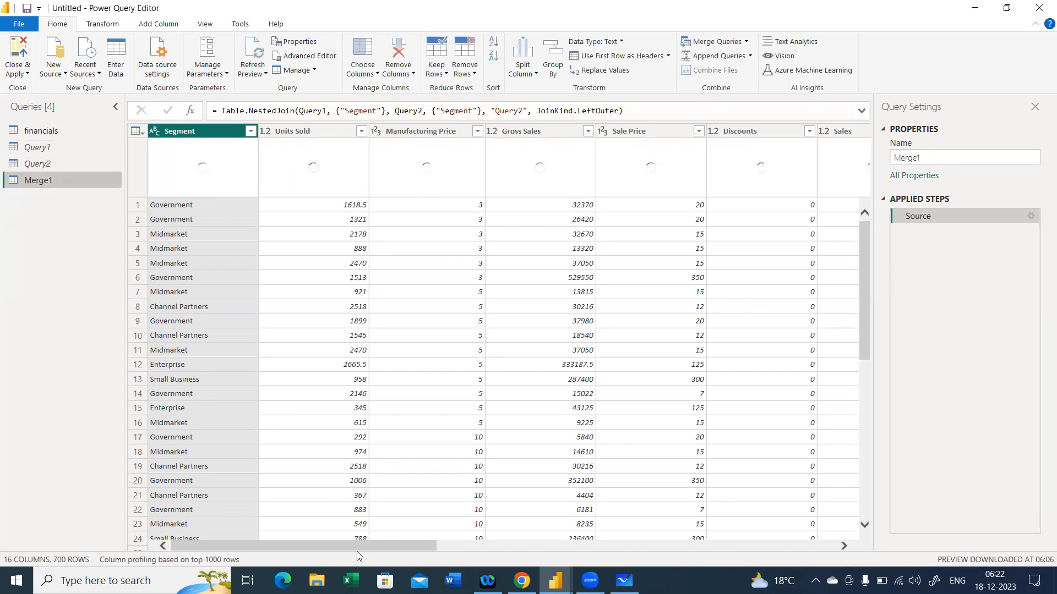
{"action": "left_click_drag", "start_coordinate": [366, 548], "coordinate": [532, 556]}
{"action": "left_click_drag", "start_coordinate": [683, 562], "coordinate": [809, 566]}
{"action": "left_click", "coordinate": [773, 130]}
{"action": "left_click", "coordinate": [773, 134]}
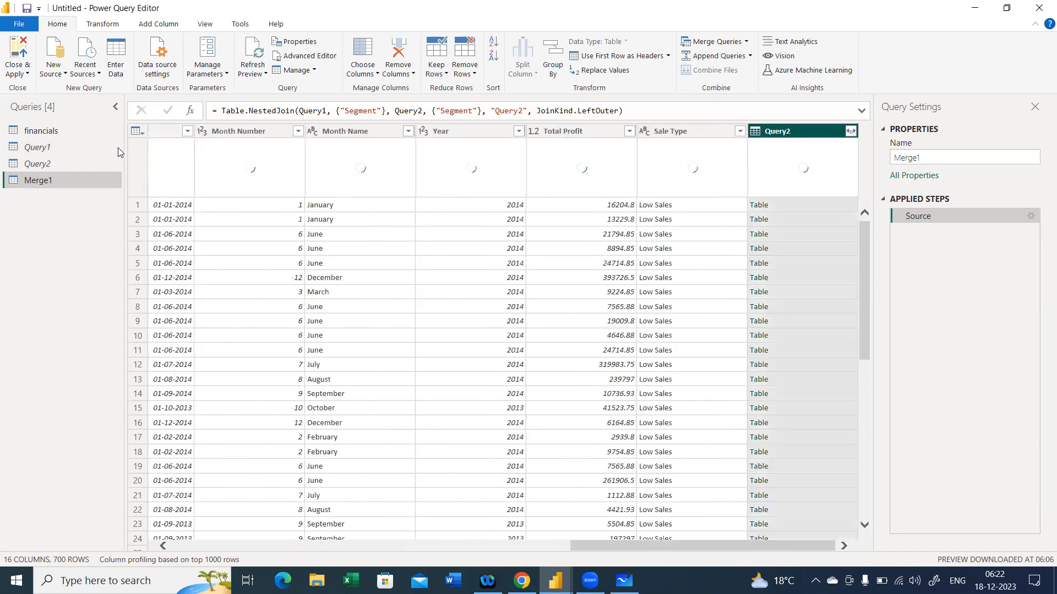
{"action": "left_click", "coordinate": [852, 132]}
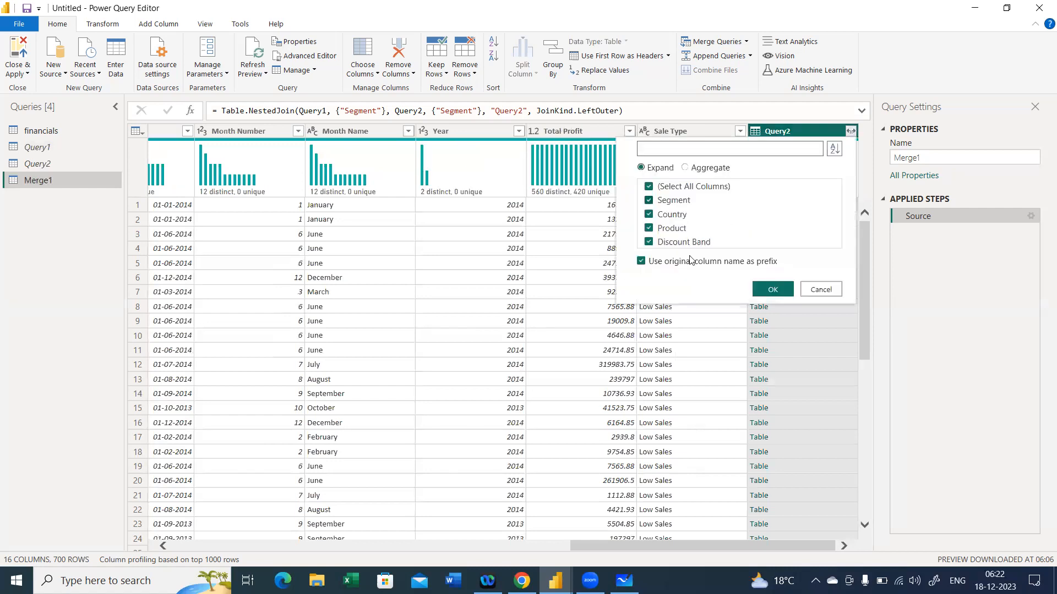
{"action": "left_click", "coordinate": [641, 261]}
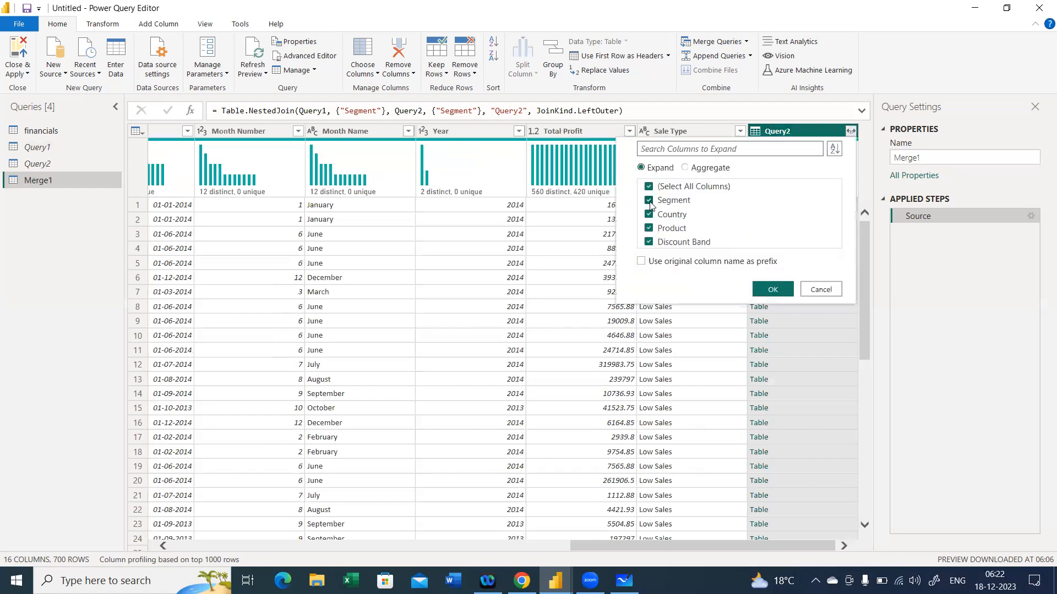
{"action": "left_click", "coordinate": [649, 202]}
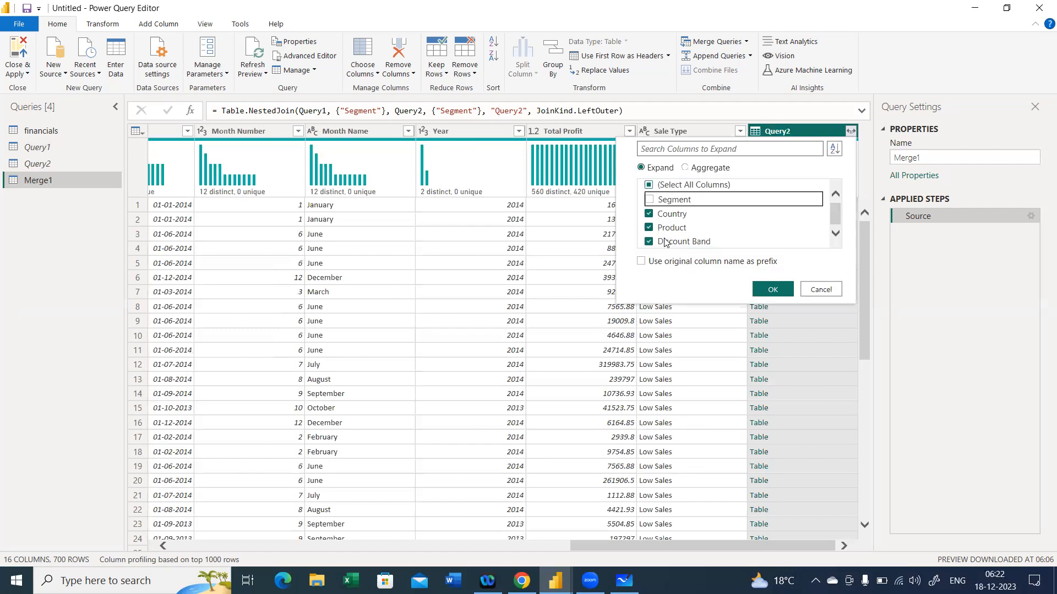
{"action": "left_click", "coordinate": [777, 289]}
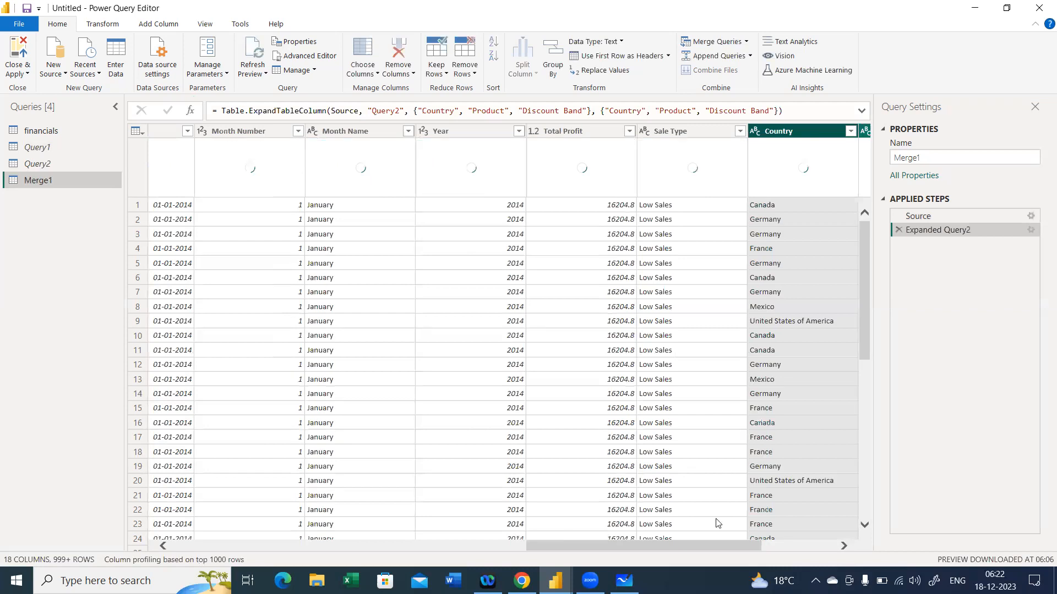
Examine the columns of Merge1 from Segment through Discount Band and compare them with those of Query2.
{"action": "left_click", "coordinate": [846, 545]}
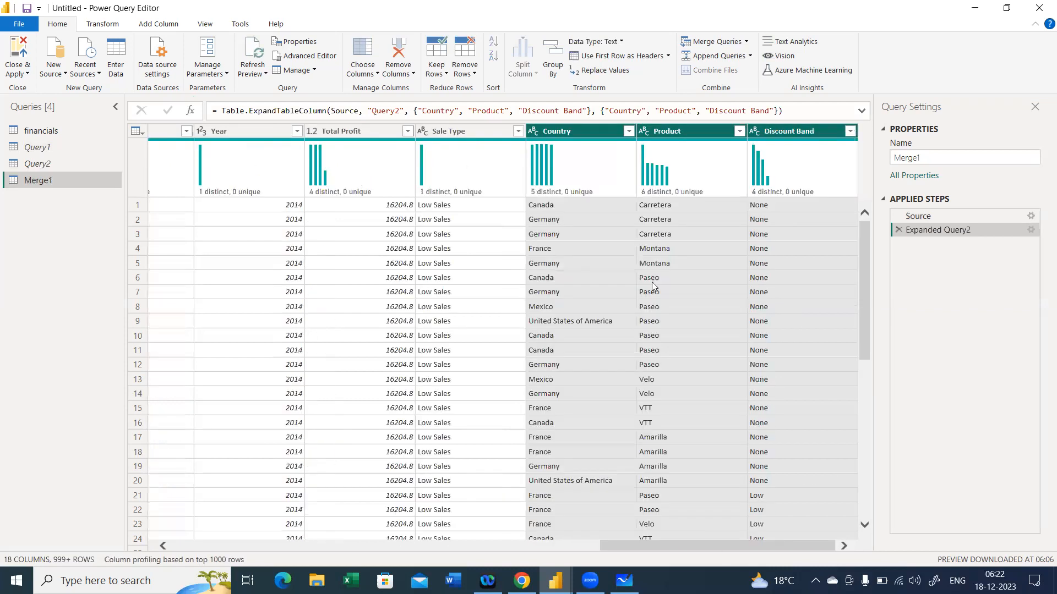
{"action": "left_click", "coordinate": [473, 131]}
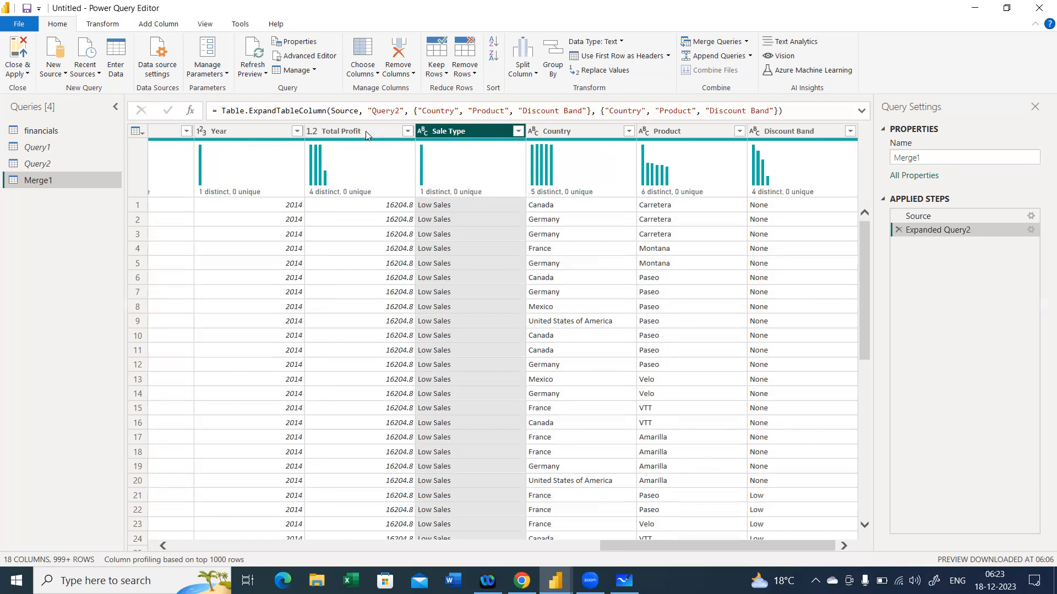
{"action": "left_click", "coordinate": [365, 132]}
{"action": "left_click", "coordinate": [455, 132]}
{"action": "left_click", "coordinate": [576, 131]}
{"action": "left_click", "coordinate": [685, 131]}
{"action": "left_click", "coordinate": [791, 135]}
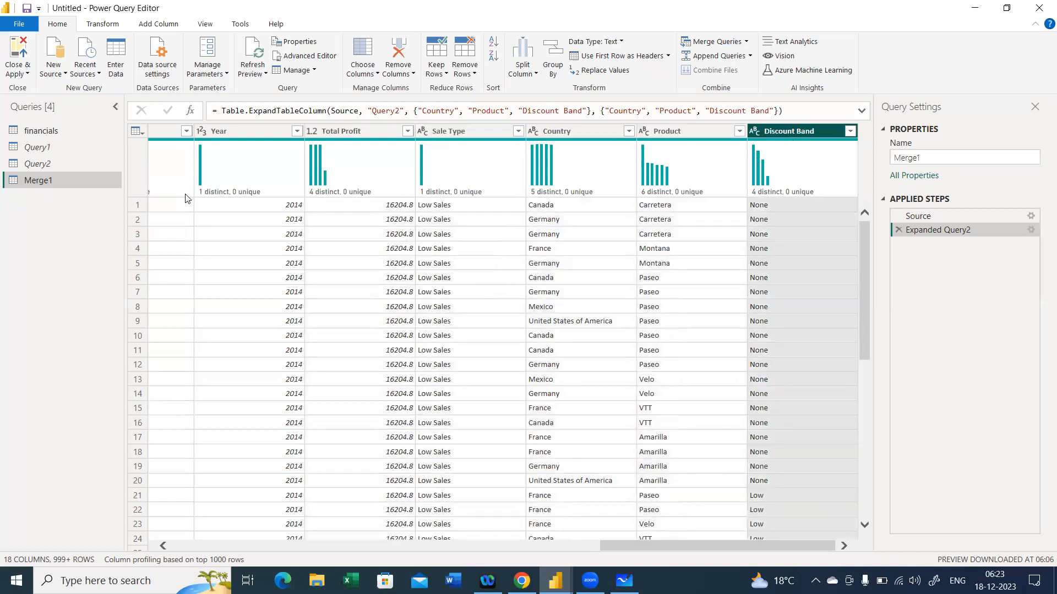
{"action": "mouse_move", "coordinate": [186, 198]}
{"action": "left_click", "coordinate": [428, 548]}
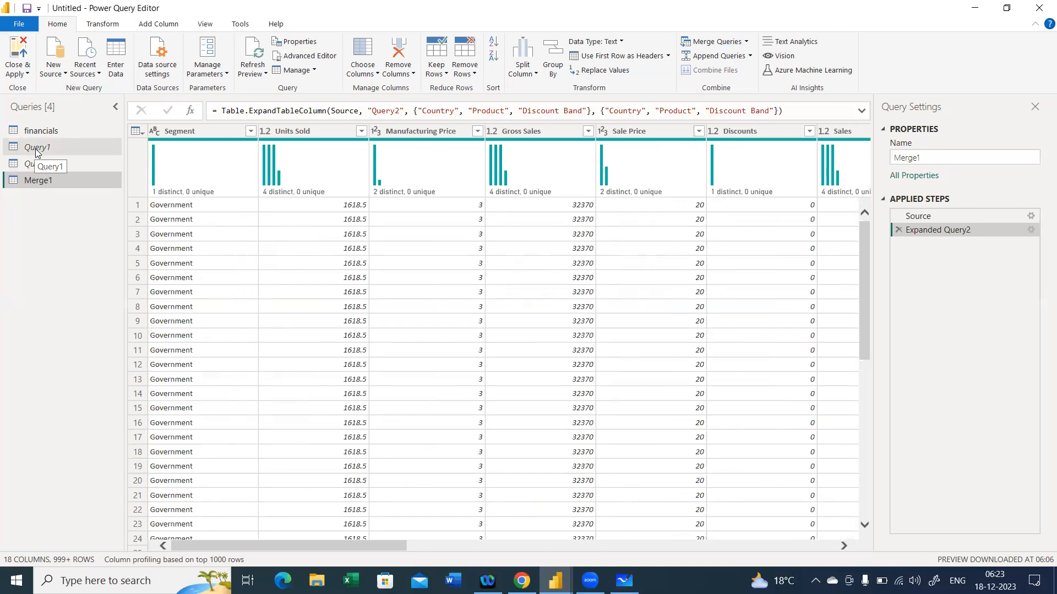
{"action": "left_click_drag", "start_coordinate": [221, 544], "coordinate": [738, 549]}
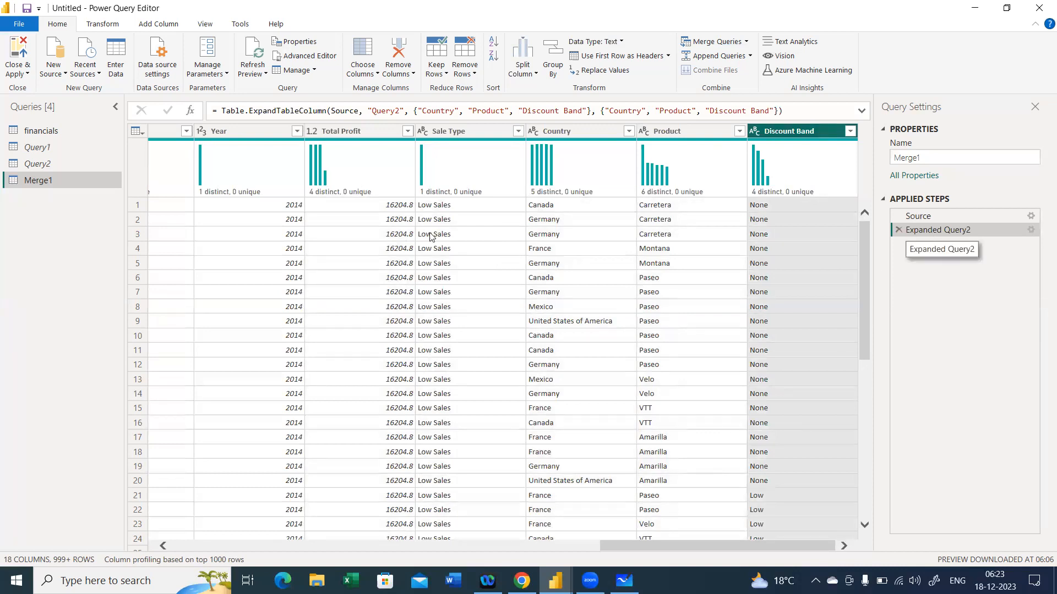
{"action": "left_click", "coordinate": [59, 167]}
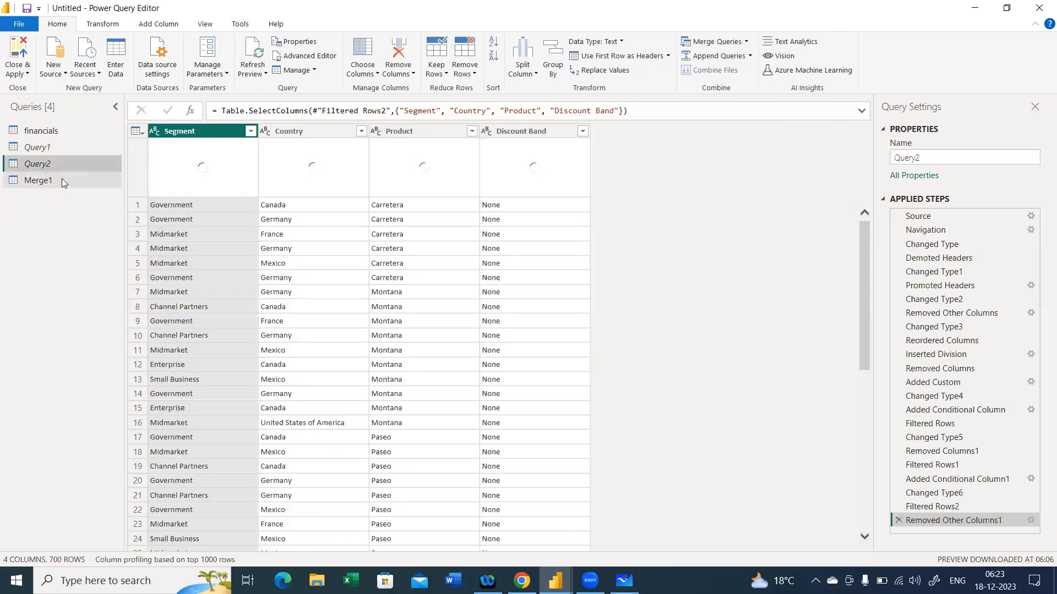
{"action": "left_click", "coordinate": [62, 179]}
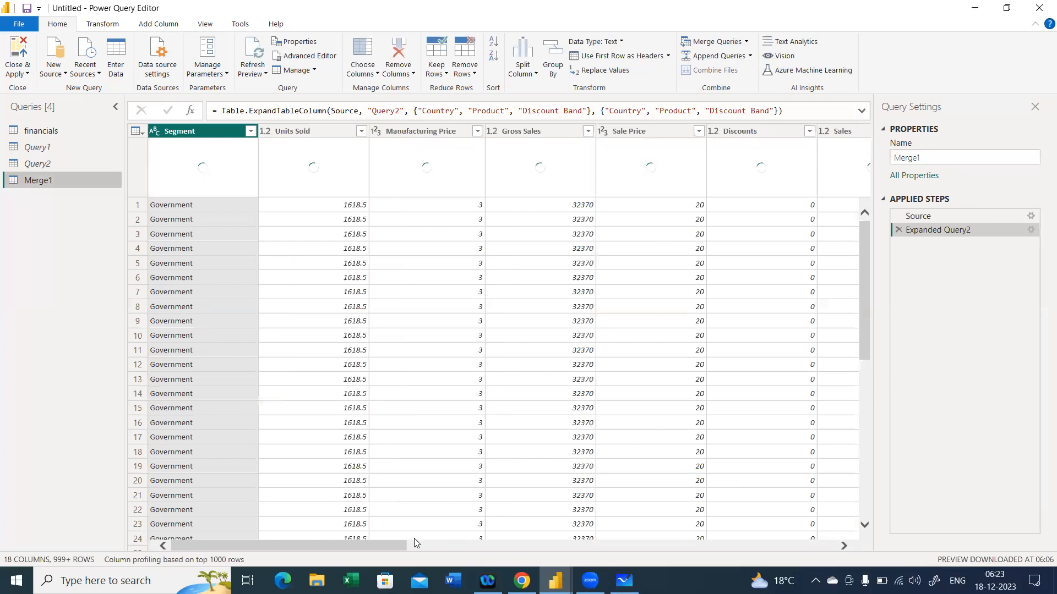
Delete the Expanded Query2 step from Merge1 and re-expand Query2 into Country, Product and Discount Band without the original column name prefix.
{"action": "left_click", "coordinate": [739, 545]}
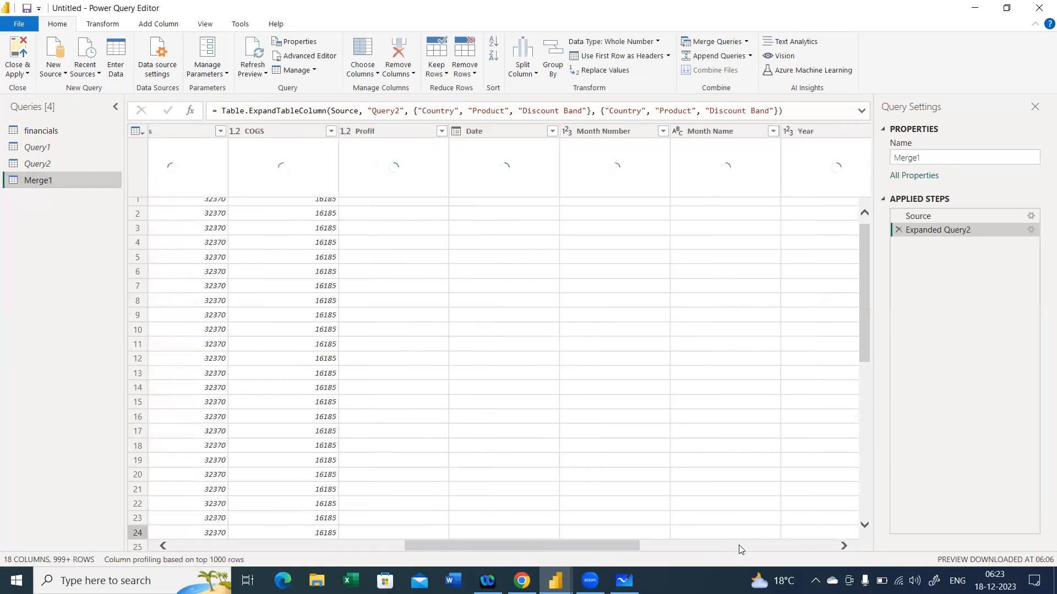
{"action": "left_click", "coordinate": [738, 545]}
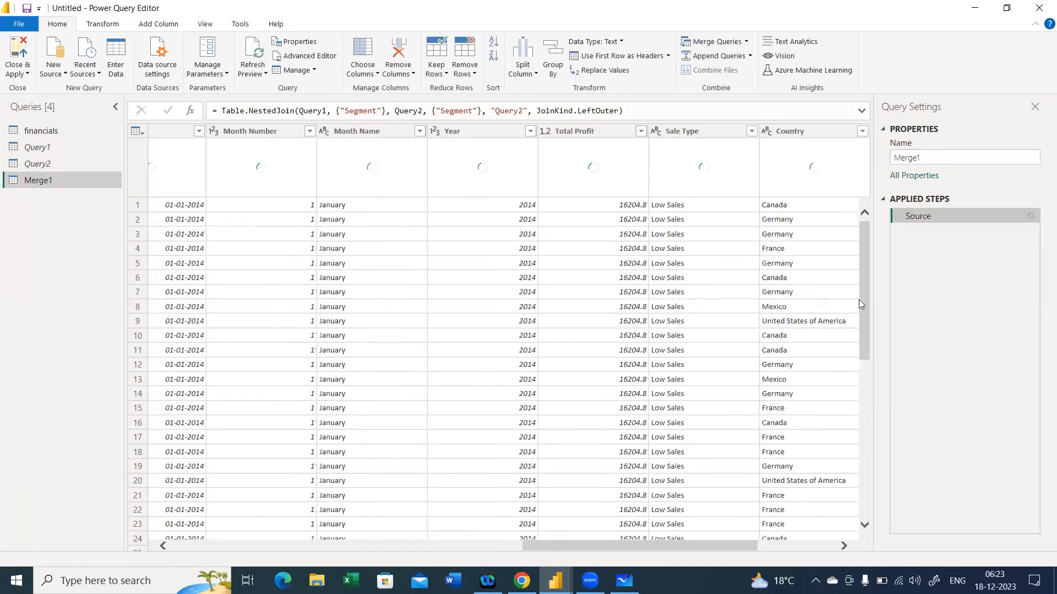
{"action": "left_click", "coordinate": [804, 137]}
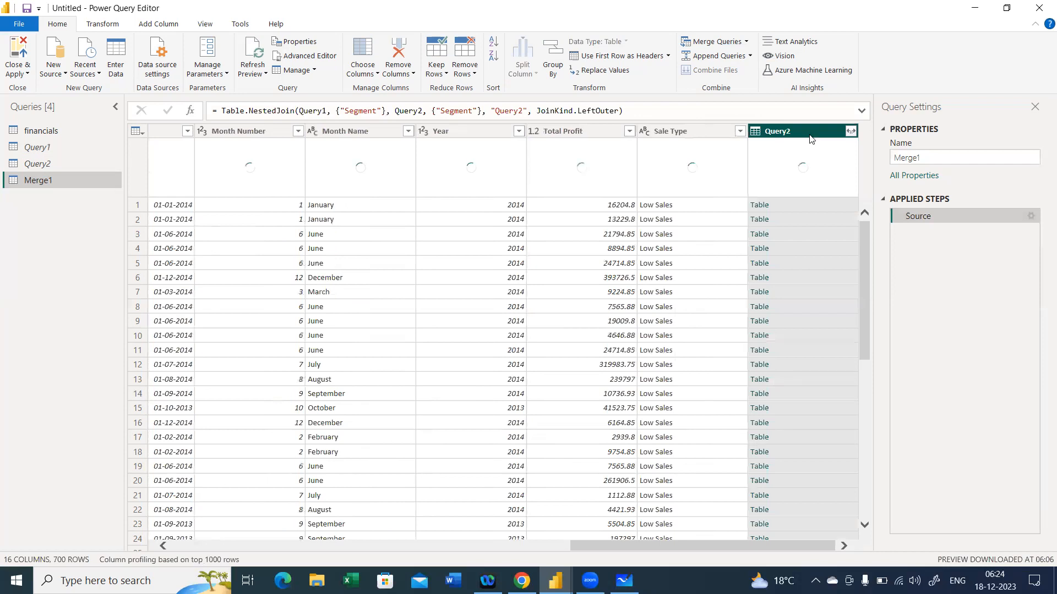
{"action": "left_click", "coordinate": [850, 132]}
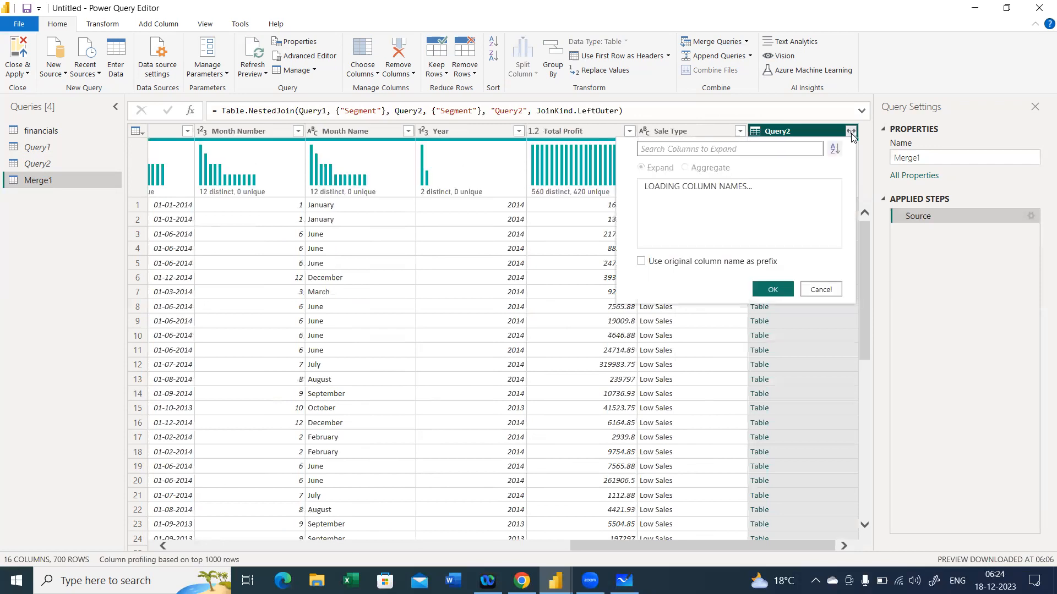
{"action": "left_click", "coordinate": [649, 201]}
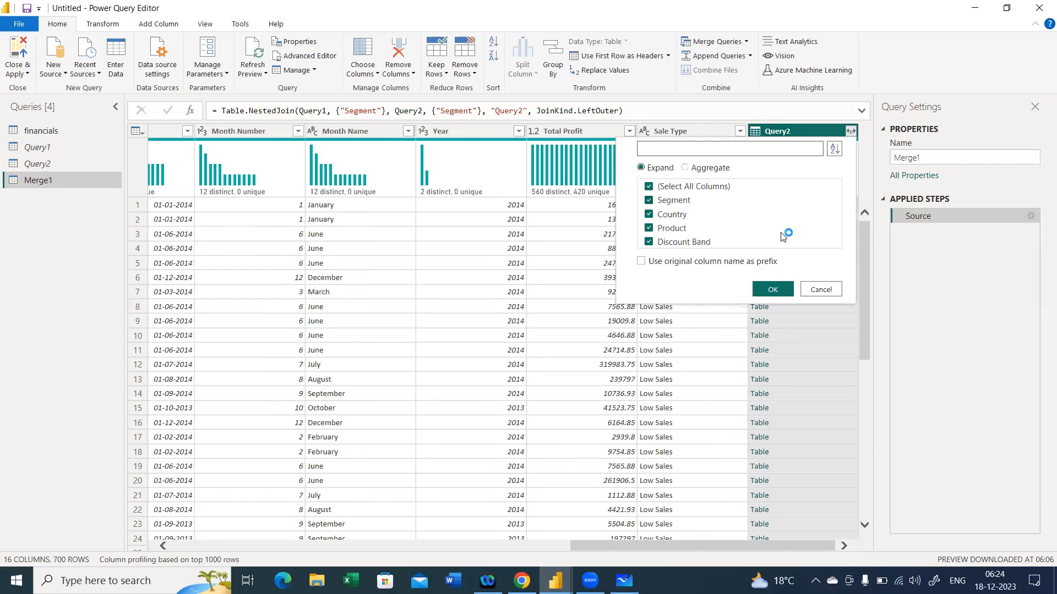
{"action": "left_click", "coordinate": [641, 262]}
{"action": "left_click", "coordinate": [770, 294]}
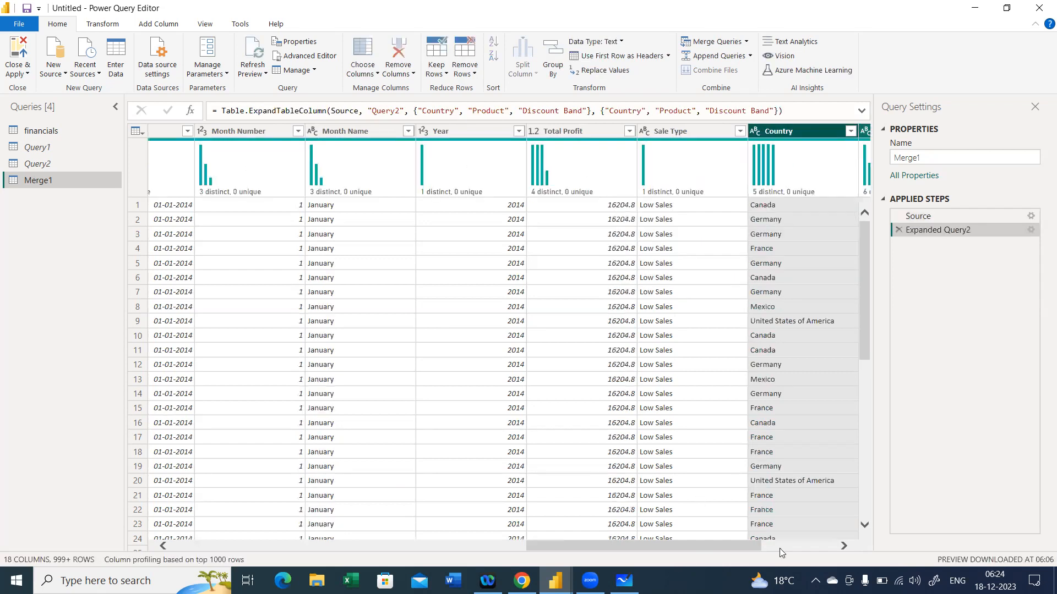
{"action": "left_click", "coordinate": [844, 545]}
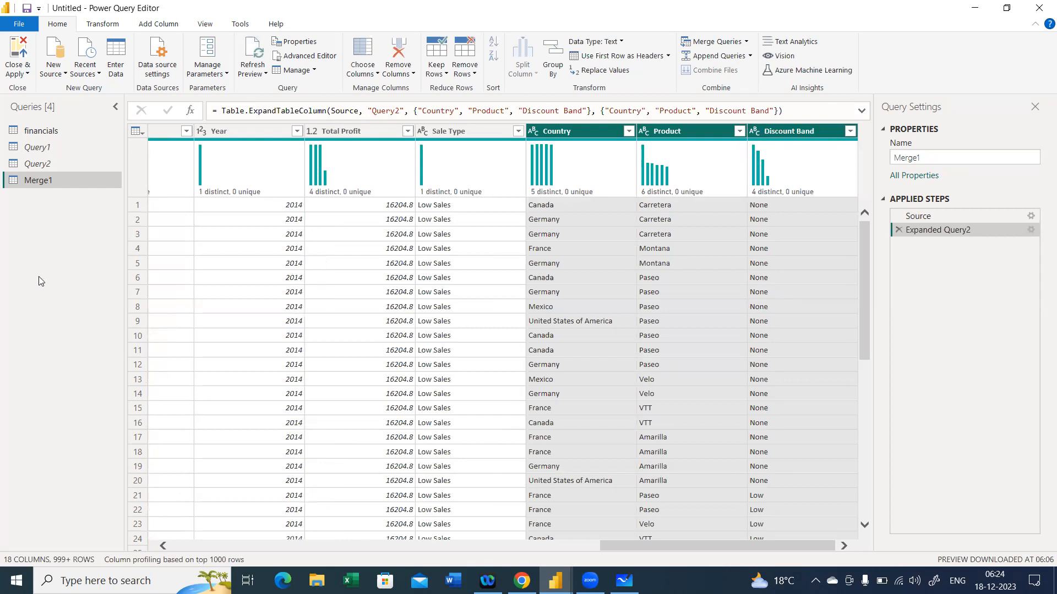
Close the Power Query Editor and apply the query changes, dismiss the Whiteboard feedback prompt and switch back to the untitled Power BI report.
{"action": "left_click", "coordinate": [15, 51]}
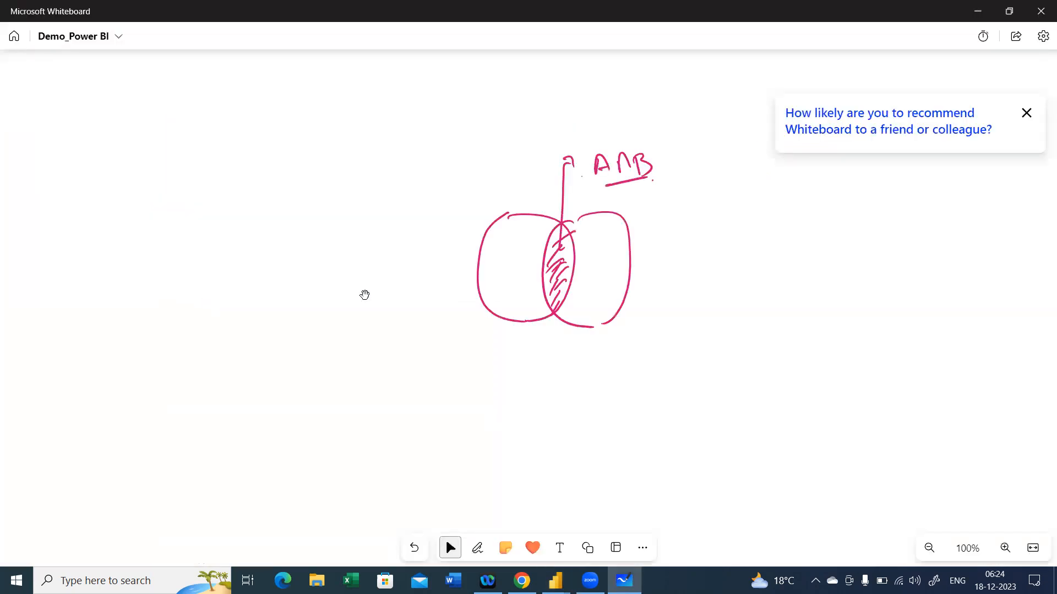
{"action": "left_click", "coordinate": [1026, 112]}
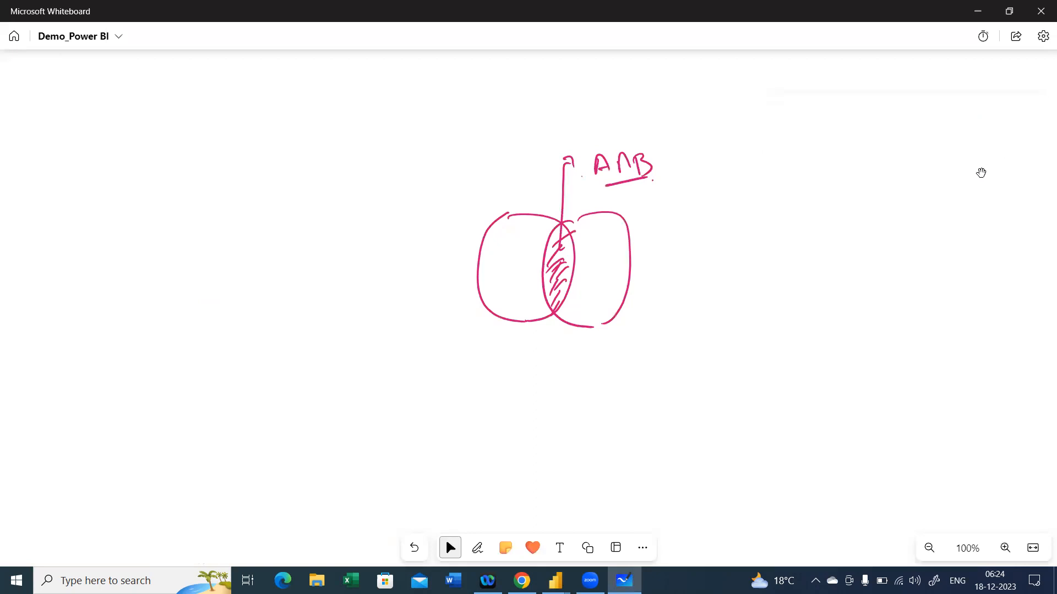
{"action": "left_click", "coordinate": [555, 580]}
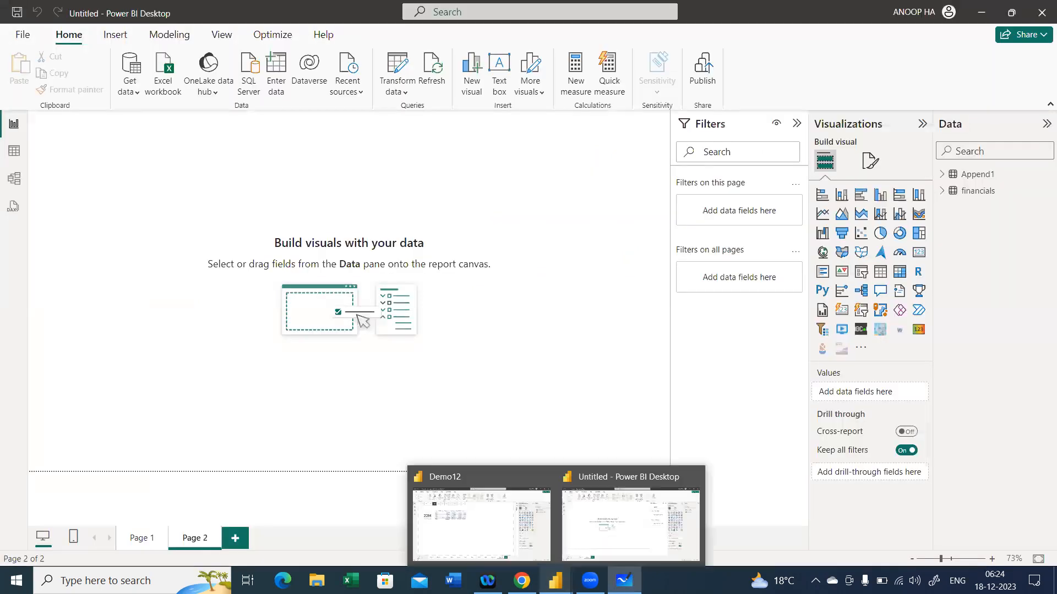
{"action": "left_click", "coordinate": [630, 556]}
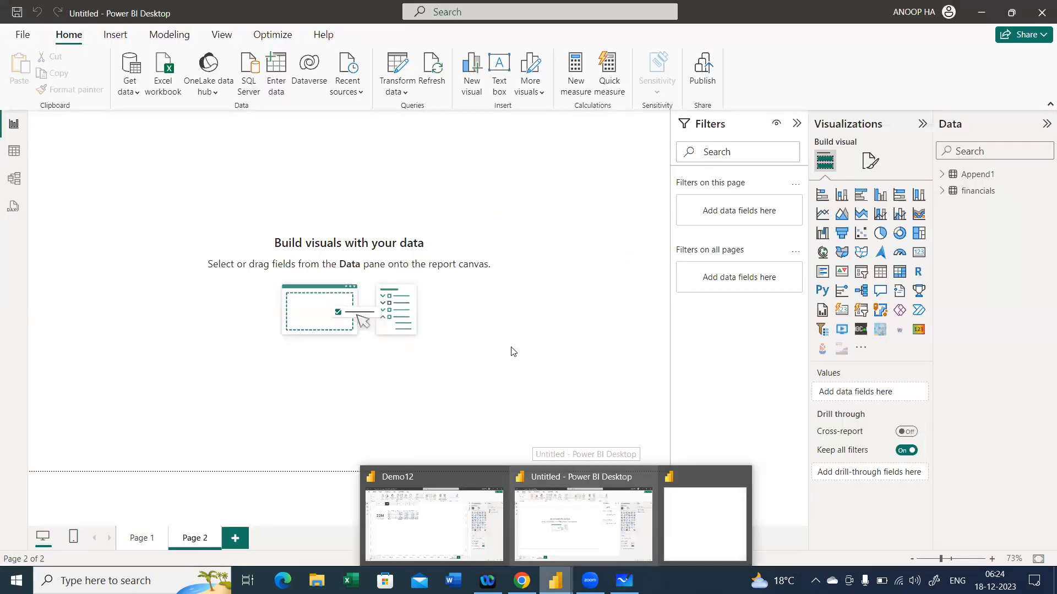
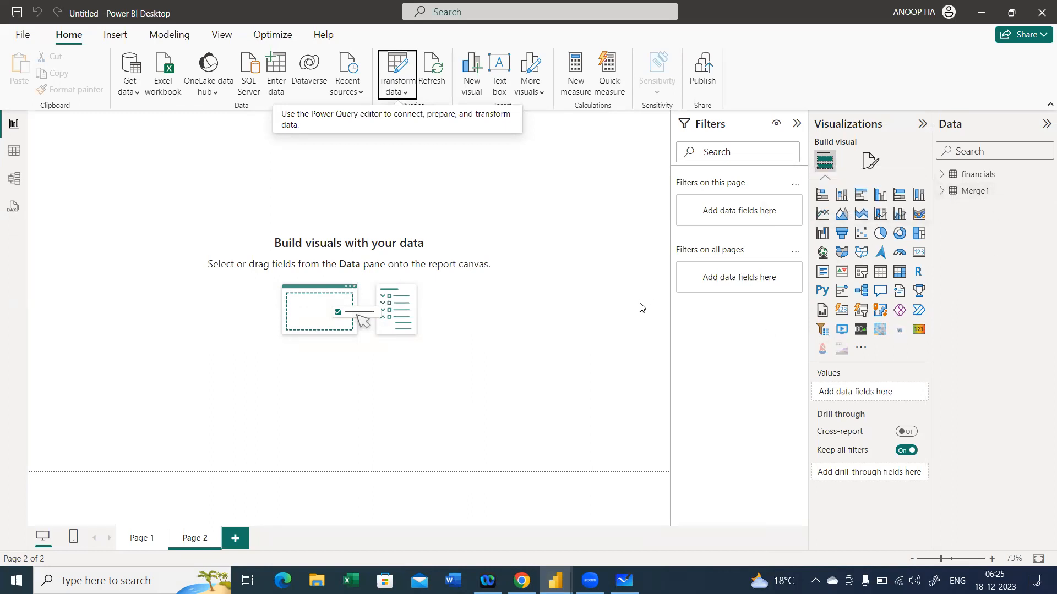
Create a clustered column chart of Sales by Country from the financials table on Page 2.
{"action": "left_click", "coordinate": [942, 174]}
{"action": "left_click_drag", "start_coordinate": [984, 194], "coordinate": [400, 205]}
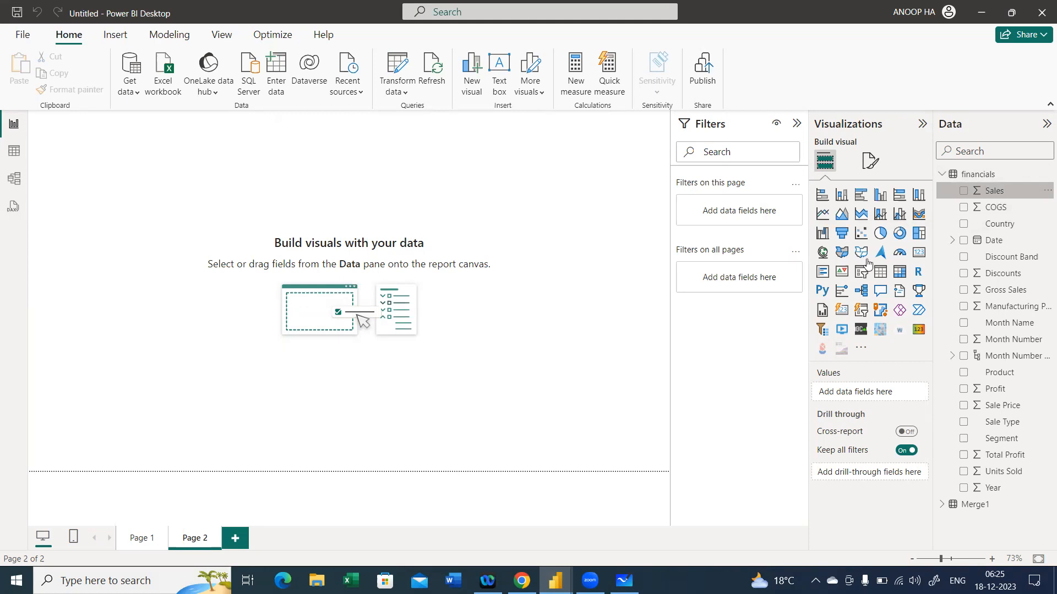
{"action": "left_click_drag", "start_coordinate": [992, 231], "coordinate": [462, 192]}
Move and enlarge the Sales by Country chart to fill most of the page and inspect the country bars' sales values.
{"action": "left_click_drag", "start_coordinate": [453, 151], "coordinate": [317, 172]}
{"action": "left_click_drag", "start_coordinate": [339, 288], "coordinate": [619, 423]}
{"action": "left_click_drag", "start_coordinate": [446, 201], "coordinate": [390, 196]}
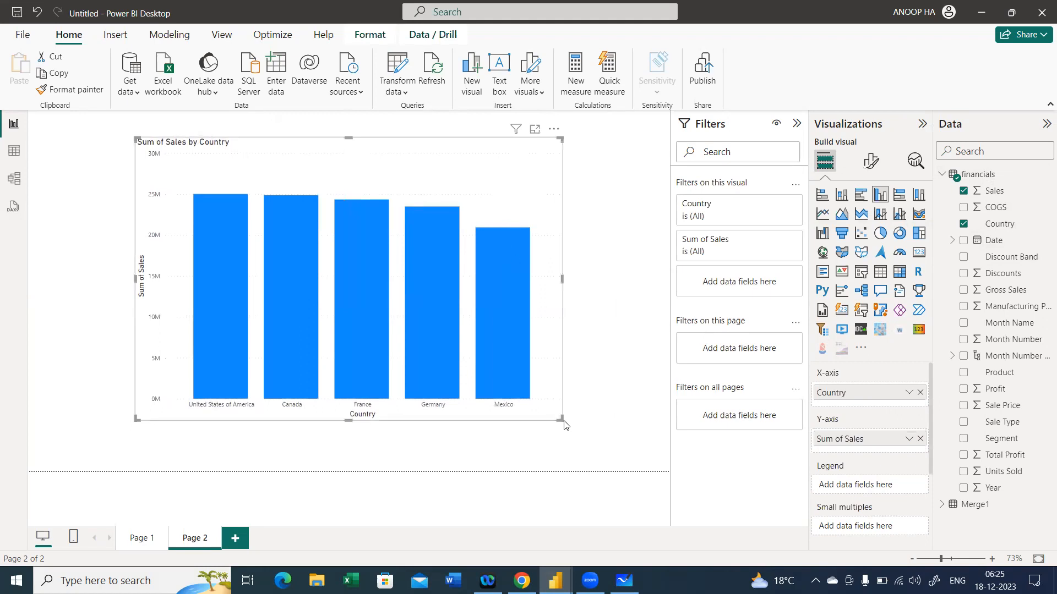
{"action": "left_click_drag", "start_coordinate": [560, 419], "coordinate": [607, 449]}
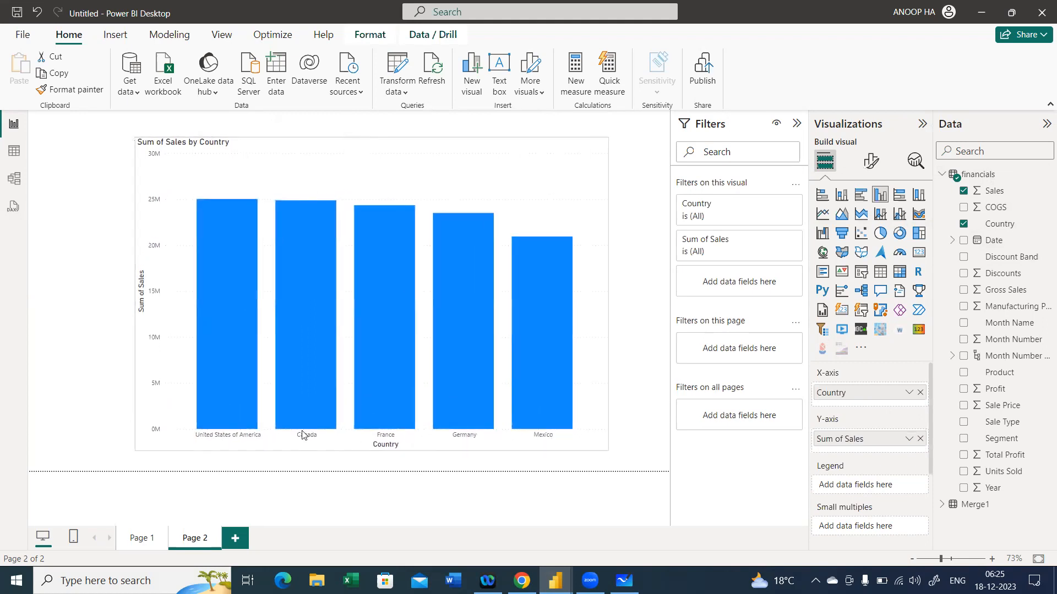
{"action": "left_click_drag", "start_coordinate": [140, 450], "coordinate": [113, 459]}
{"action": "left_click_drag", "start_coordinate": [150, 368], "coordinate": [134, 369]}
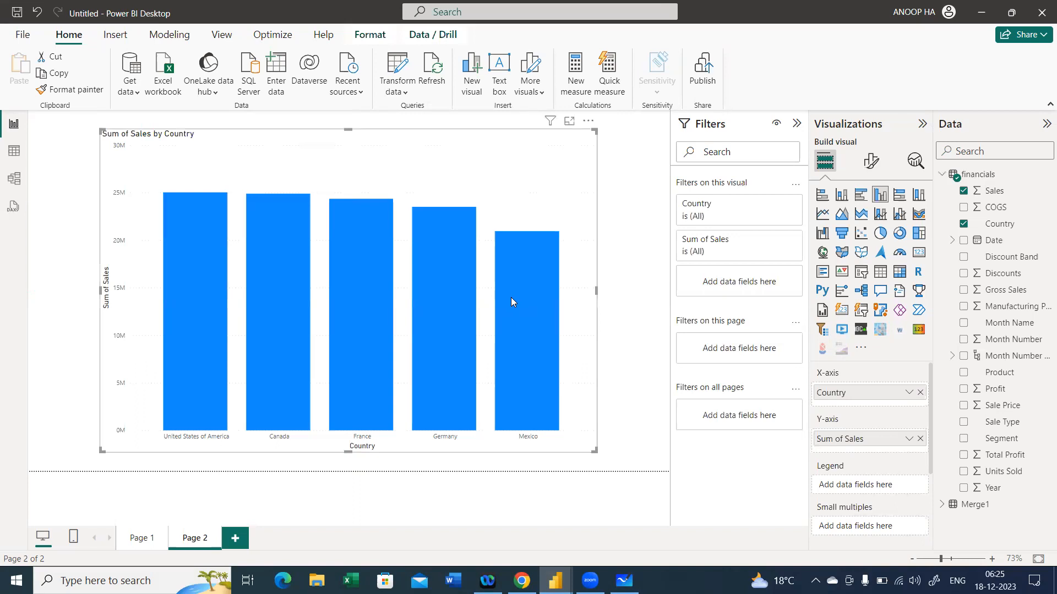
{"action": "mouse_move", "coordinate": [511, 297]}
{"action": "mouse_move", "coordinate": [377, 256]}
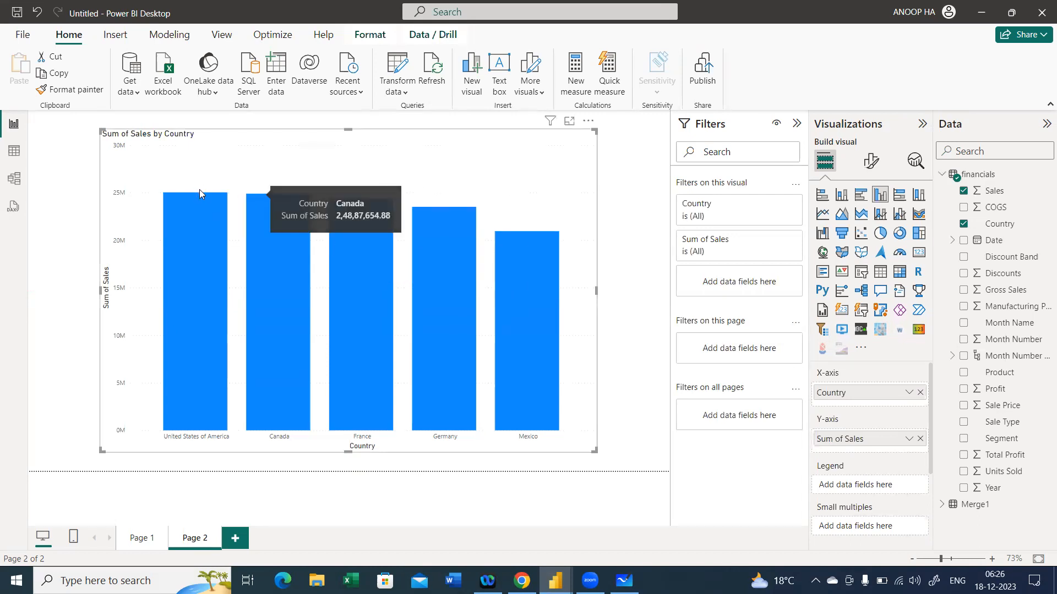
{"action": "mouse_move", "coordinate": [219, 200]}
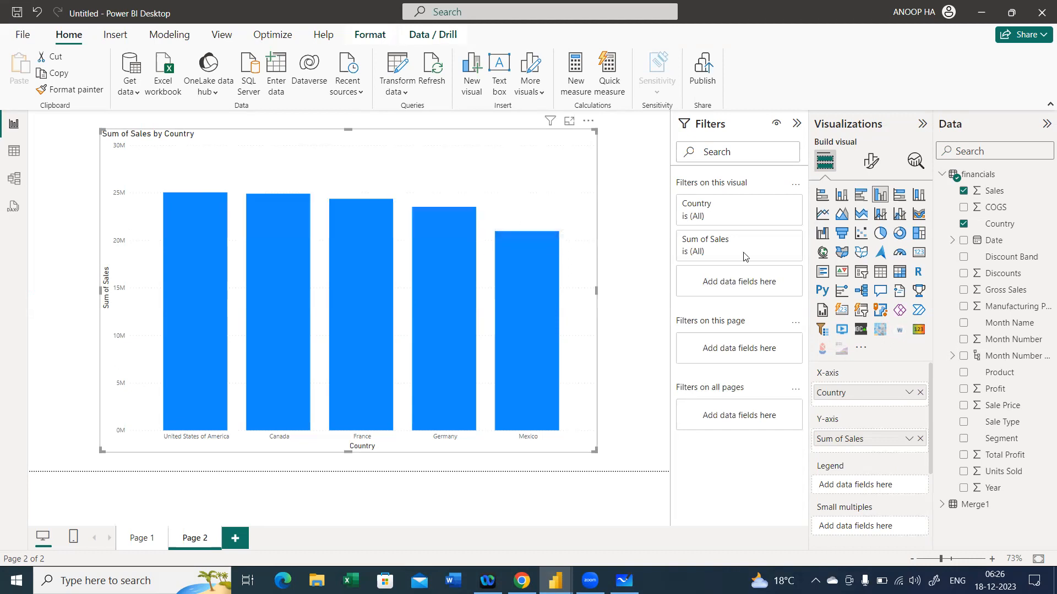
Remove the Sales by Country column chart and insert an enlarged scatter chart in its place.
{"action": "left_click", "coordinate": [588, 122]}
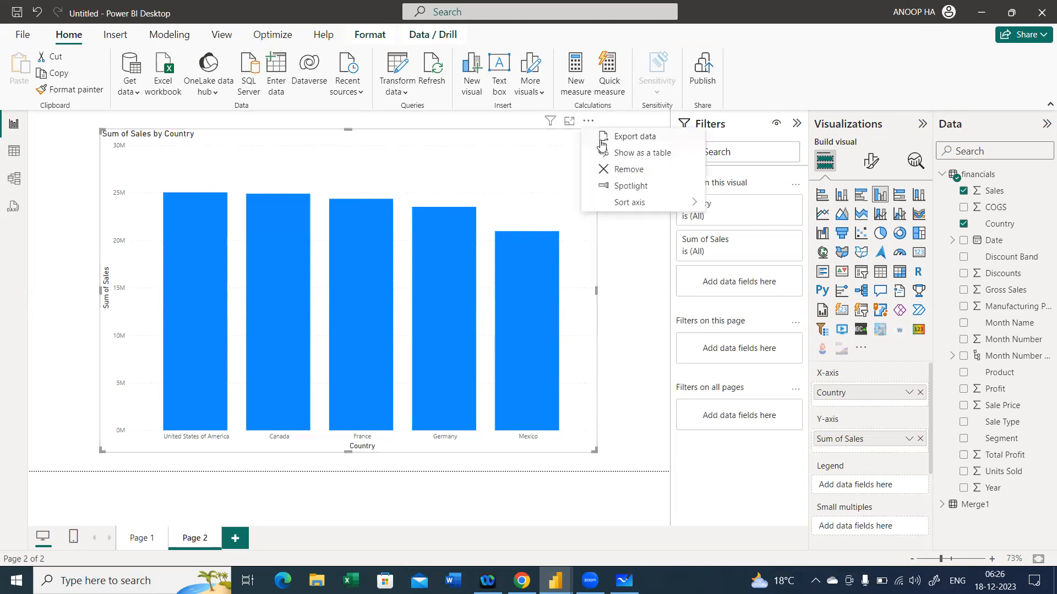
{"action": "left_click", "coordinate": [628, 170]}
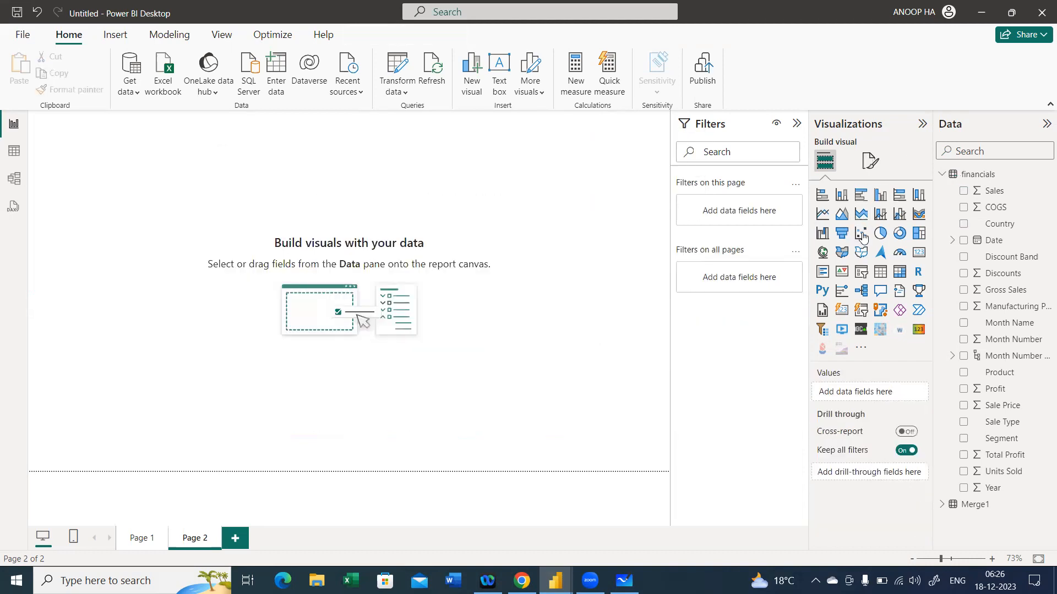
{"action": "left_click", "coordinate": [860, 233]}
{"action": "left_click_drag", "start_coordinate": [152, 171], "coordinate": [284, 243]}
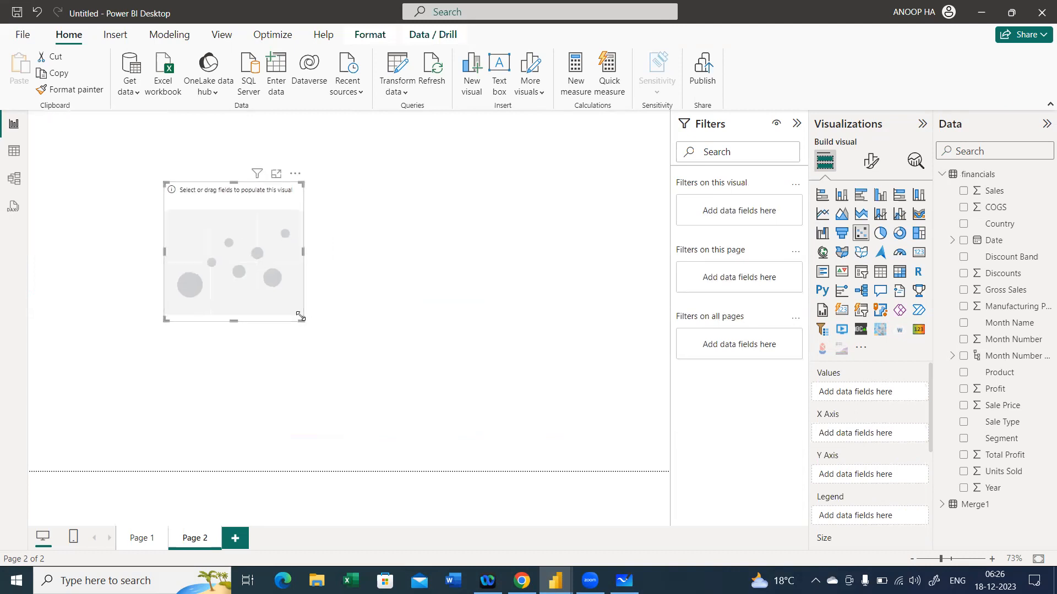
{"action": "left_click_drag", "start_coordinate": [587, 417], "coordinate": [587, 416]}
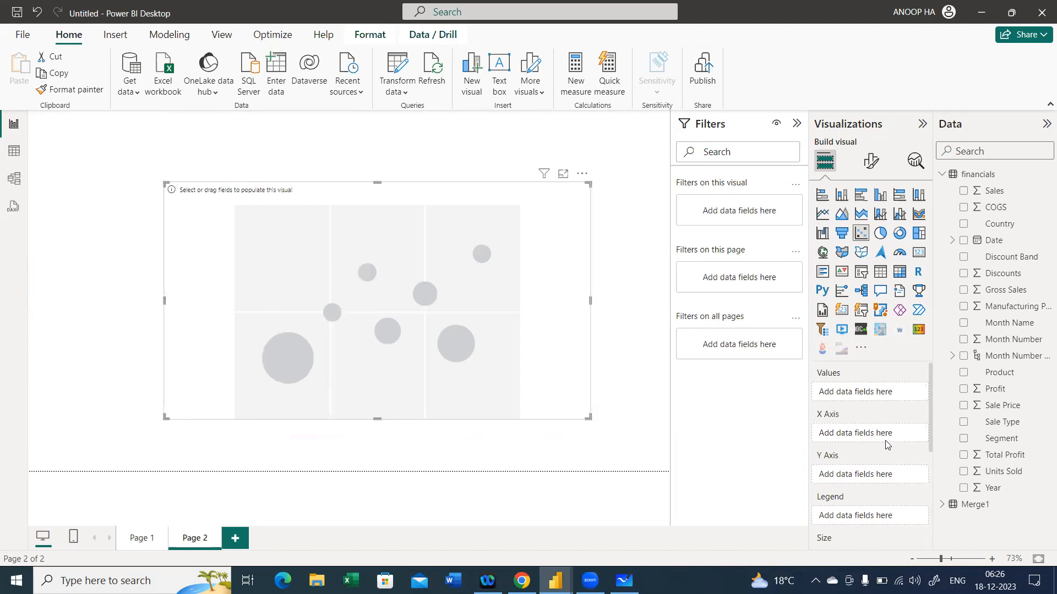
Assign Sales to the scatter chart's Y axis and Discount Band to its legend.
{"action": "scroll", "coordinate": [886, 445], "scroll_direction": "down", "scroll_amount": 2}
{"action": "scroll", "coordinate": [888, 460], "scroll_direction": "down", "scroll_amount": 2}
{"action": "scroll", "coordinate": [888, 460], "scroll_direction": "up", "scroll_amount": 4}
{"action": "scroll", "coordinate": [867, 468], "scroll_direction": "down", "scroll_amount": 1}
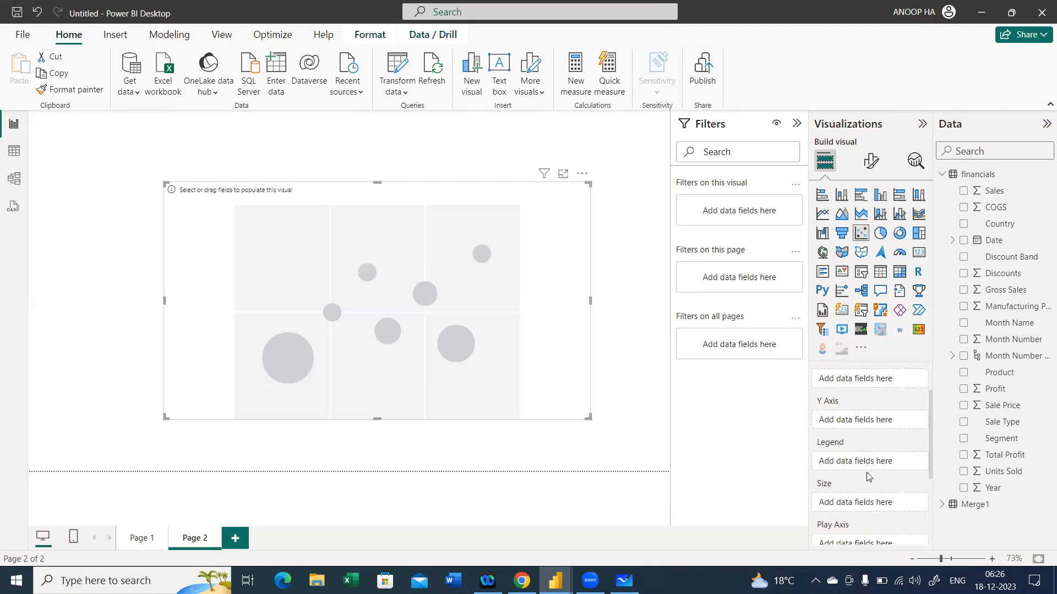
{"action": "scroll", "coordinate": [867, 480], "scroll_direction": "down", "scroll_amount": 1}
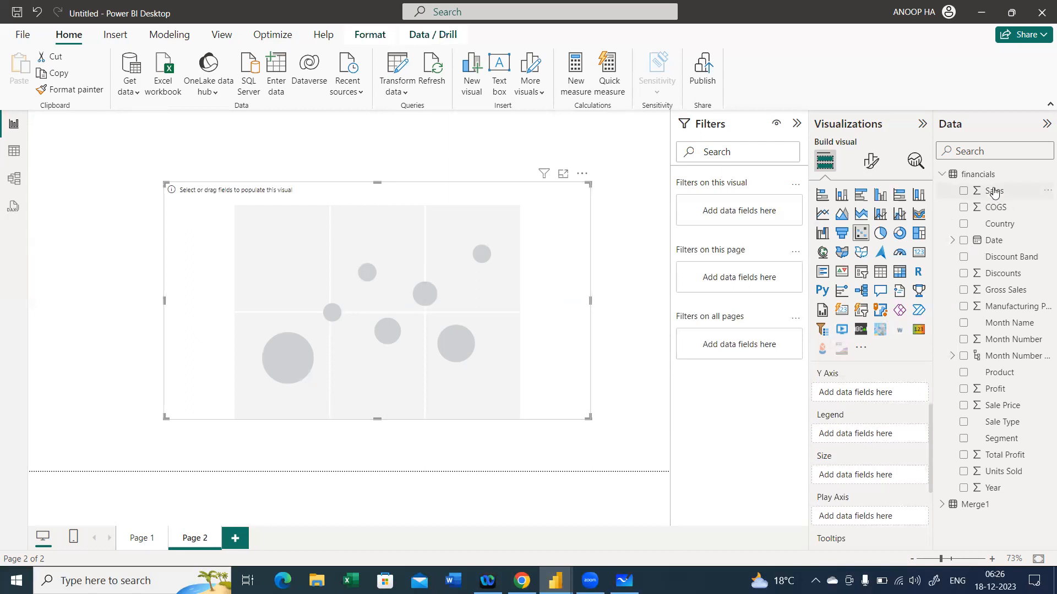
{"action": "left_click_drag", "start_coordinate": [990, 194], "coordinate": [866, 397]}
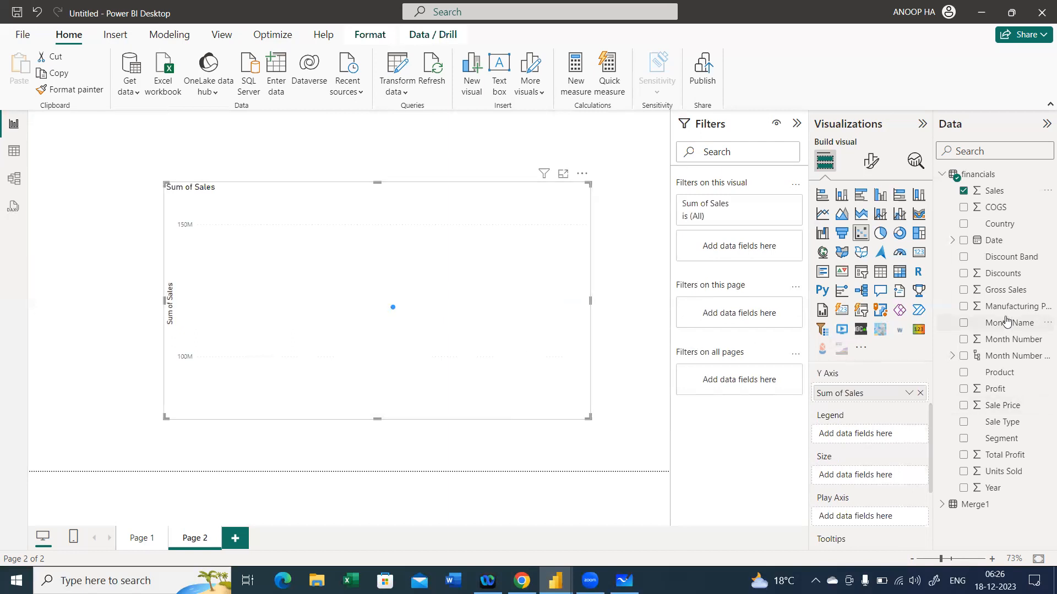
{"action": "mouse_move", "coordinate": [1006, 392]}
{"action": "left_mouse_down"}
{"action": "mouse_move", "coordinate": [864, 410]}
{"action": "mouse_move", "coordinate": [901, 410]}
{"action": "mouse_move", "coordinate": [884, 437]}
{"action": "mouse_move", "coordinate": [887, 482]}
{"action": "mouse_move", "coordinate": [1016, 390]}
{"action": "left_mouse_up"}
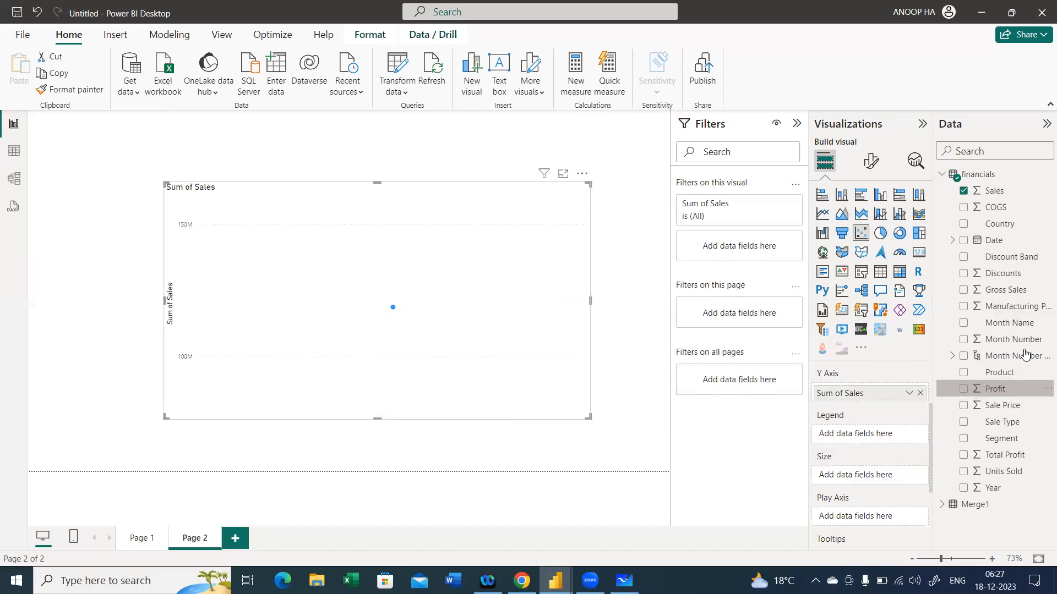
{"action": "left_click_drag", "start_coordinate": [1002, 259], "coordinate": [879, 440]}
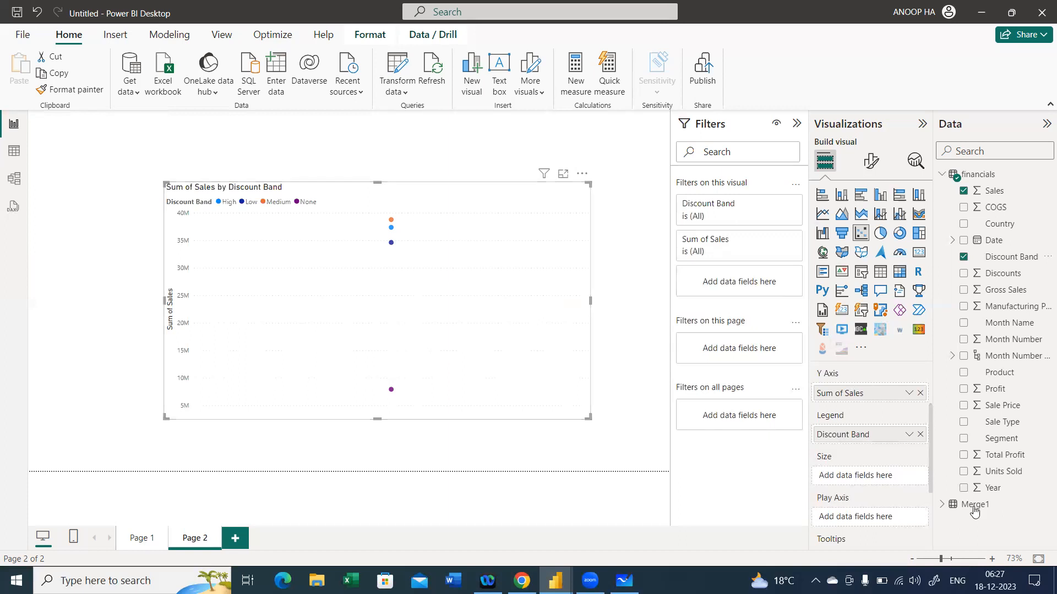
Try Sale Type as the scatter chart's Values field, check a data point and remove the field again.
{"action": "scroll", "coordinate": [911, 467], "scroll_direction": "up", "scroll_amount": 3}
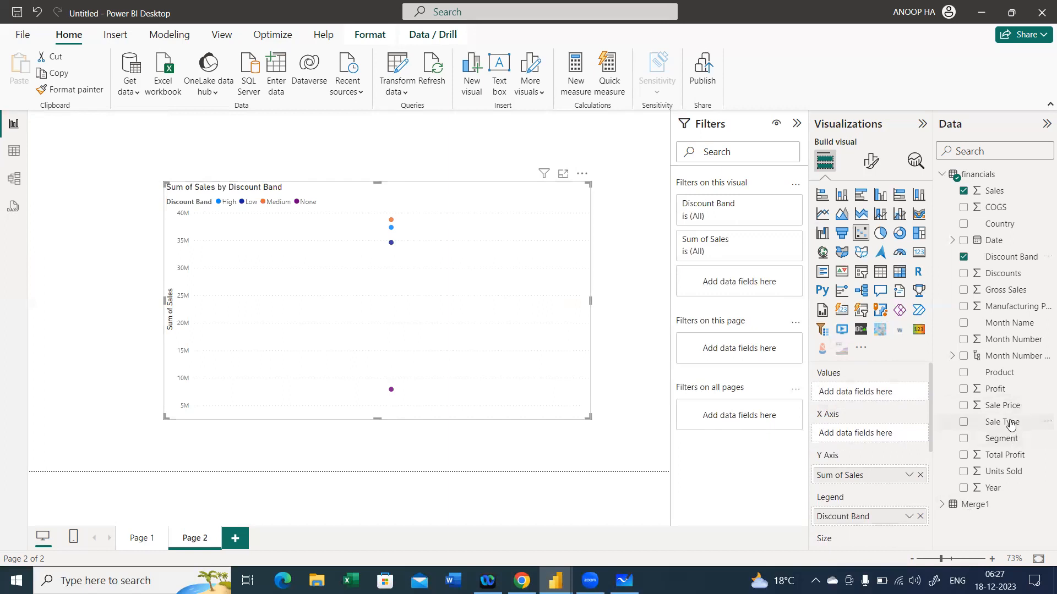
{"action": "left_click_drag", "start_coordinate": [1011, 422], "coordinate": [878, 394]}
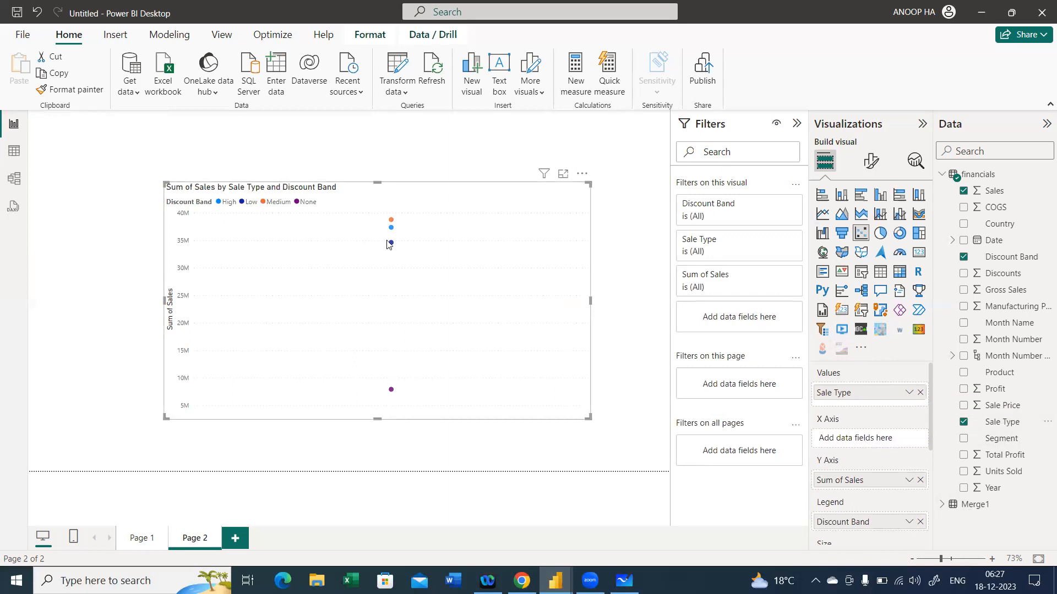
{"action": "mouse_move", "coordinate": [391, 245]}
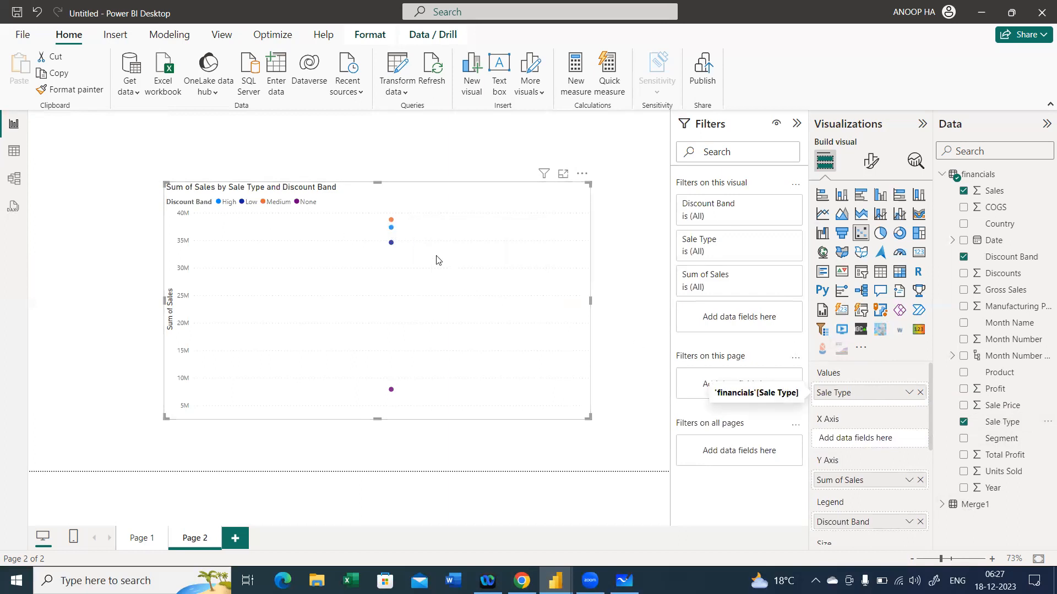
{"action": "left_click", "coordinate": [920, 393]}
Assign Segment to the scatter chart's Values and Profit to its X axis, and enlarge the chart towards the page's upper-left corner.
{"action": "left_click_drag", "start_coordinate": [889, 399], "coordinate": [862, 397]}
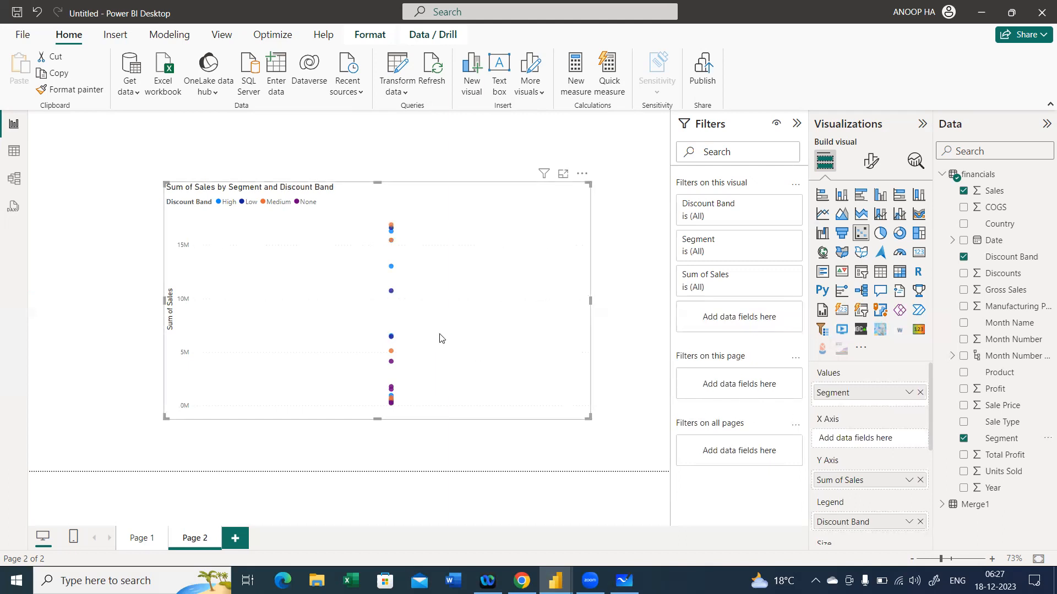
{"action": "mouse_move", "coordinate": [393, 294]}
{"action": "left_click", "coordinate": [390, 268]}
{"action": "left_click", "coordinate": [453, 283]}
{"action": "left_click_drag", "start_coordinate": [1006, 390], "coordinate": [868, 440]}
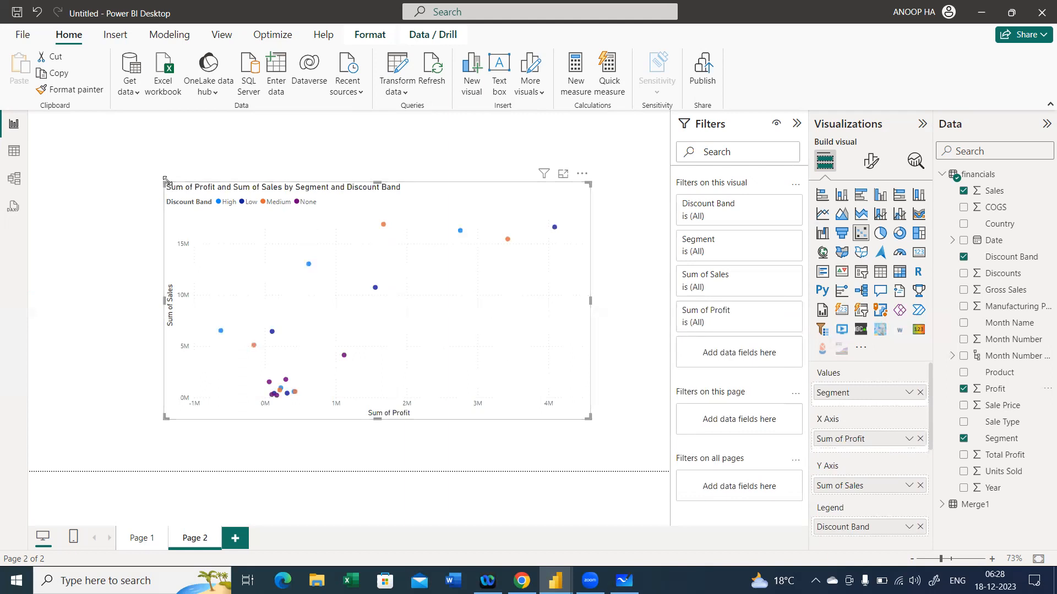
{"action": "left_click_drag", "start_coordinate": [163, 175], "coordinate": [85, 125]}
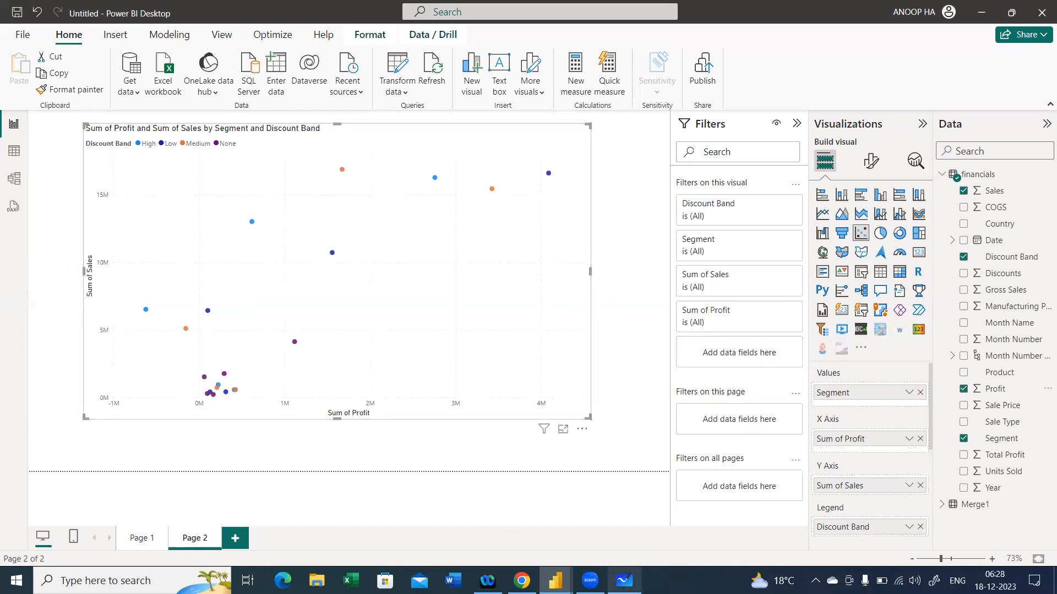
Annotate the scatter chart with crossing vertical and horizontal axis lines, adding arrowheads and extending the vertical line downward.
{"action": "left_click", "coordinate": [624, 581]}
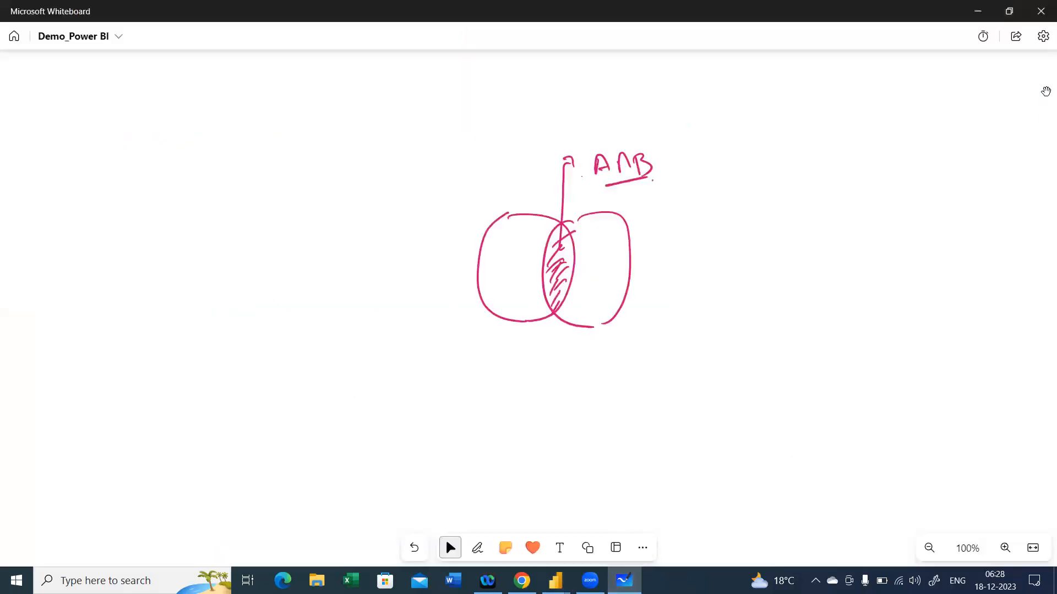
{"action": "left_click", "coordinate": [978, 11]}
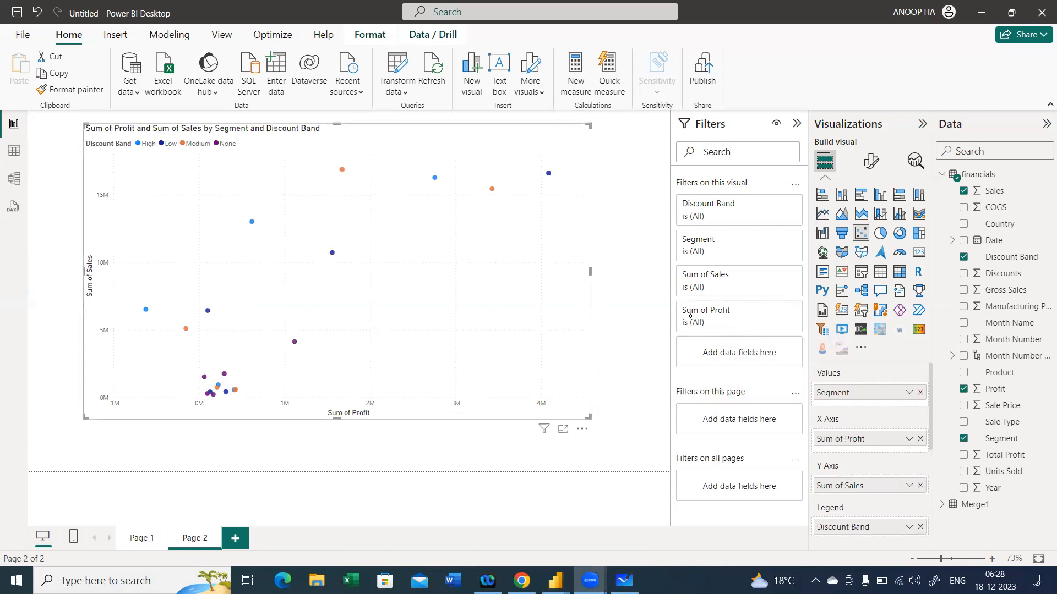
{"action": "left_click_drag", "start_coordinate": [341, 133], "coordinate": [348, 381]}
{"action": "mouse_move", "coordinate": [91, 268]}
{"action": "left_mouse_down"}
{"action": "mouse_move", "coordinate": [391, 275]}
{"action": "mouse_move", "coordinate": [601, 258]}
{"action": "mouse_move", "coordinate": [584, 273]}
{"action": "left_mouse_up"}
{"action": "left_click_drag", "start_coordinate": [341, 134], "coordinate": [329, 149]}
{"action": "left_click_drag", "start_coordinate": [339, 134], "coordinate": [353, 144]}
{"action": "mouse_move", "coordinate": [112, 260]}
{"action": "left_mouse_down"}
{"action": "mouse_move", "coordinate": [87, 270]}
{"action": "mouse_move", "coordinate": [106, 285]}
{"action": "left_mouse_up"}
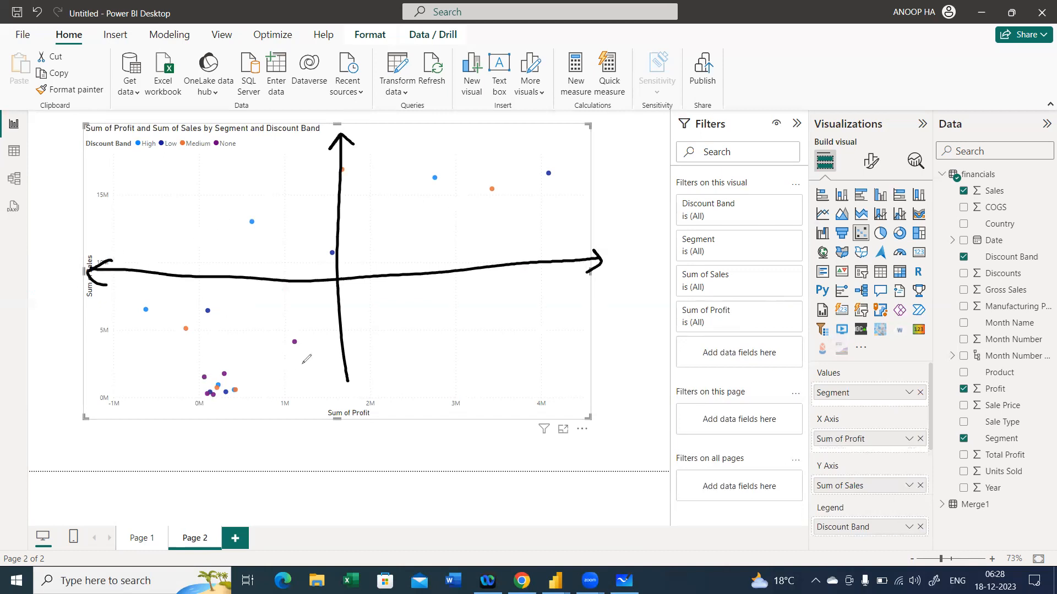
{"action": "left_click_drag", "start_coordinate": [342, 367], "coordinate": [350, 428]}
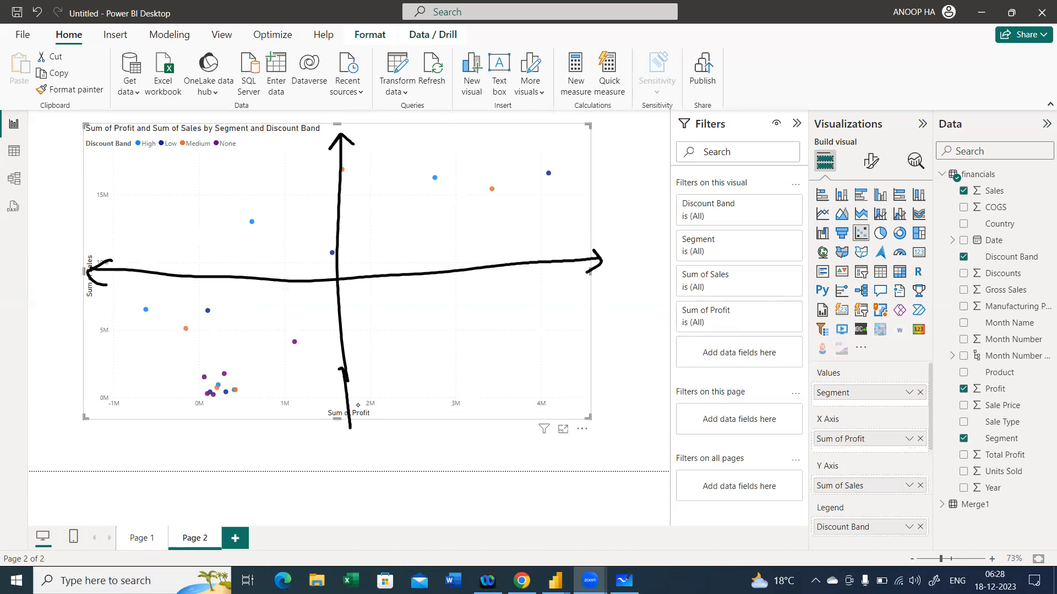
Label the ends of the hand-drawn axes X, Y, -X and -Y.
{"action": "mouse_move", "coordinate": [605, 286]}
{"action": "left_mouse_down"}
{"action": "mouse_move", "coordinate": [622, 293]}
{"action": "mouse_move", "coordinate": [601, 305]}
{"action": "left_mouse_up"}
{"action": "left_click_drag", "start_coordinate": [360, 128], "coordinate": [375, 136]}
{"action": "left_click_drag", "start_coordinate": [379, 130], "coordinate": [370, 148]}
{"action": "mouse_move", "coordinate": [55, 309]}
{"action": "left_mouse_down"}
{"action": "mouse_move", "coordinate": [84, 299]}
{"action": "mouse_move", "coordinate": [71, 318]}
{"action": "left_mouse_up"}
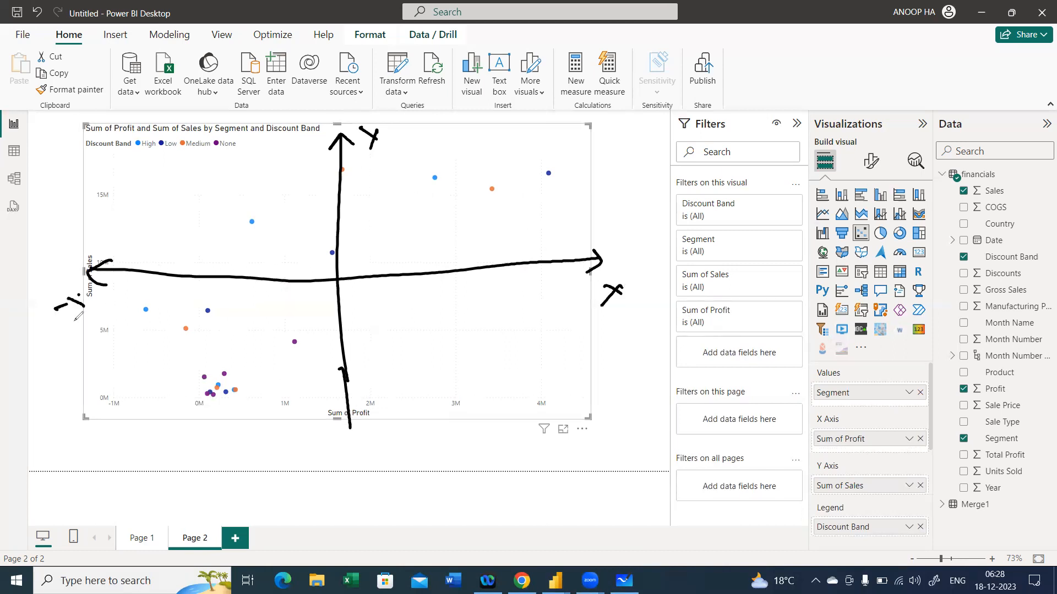
{"action": "left_click_drag", "start_coordinate": [364, 390], "coordinate": [375, 388]}
{"action": "left_click_drag", "start_coordinate": [375, 385], "coordinate": [384, 395]}
Draw a vertical arrow labelled Sales beside the chart and a horizontal arrow labelled profit across its lower part.
{"action": "mouse_move", "coordinate": [66, 302]}
{"action": "left_mouse_down"}
{"action": "mouse_move", "coordinate": [54, 192]}
{"action": "mouse_move", "coordinate": [59, 208]}
{"action": "left_mouse_up"}
{"action": "mouse_move", "coordinate": [59, 165]}
{"action": "left_mouse_down"}
{"action": "mouse_move", "coordinate": [66, 185]}
{"action": "mouse_move", "coordinate": [99, 186]}
{"action": "left_mouse_up"}
{"action": "left_click_drag", "start_coordinate": [225, 362], "coordinate": [441, 364]}
{"action": "mouse_move", "coordinate": [469, 366]}
{"action": "left_mouse_down"}
{"action": "mouse_move", "coordinate": [475, 351]}
{"action": "mouse_move", "coordinate": [473, 380]}
{"action": "left_mouse_up"}
{"action": "mouse_move", "coordinate": [498, 341]}
{"action": "left_mouse_down"}
{"action": "mouse_move", "coordinate": [501, 371]}
{"action": "mouse_move", "coordinate": [511, 358]}
{"action": "left_mouse_up"}
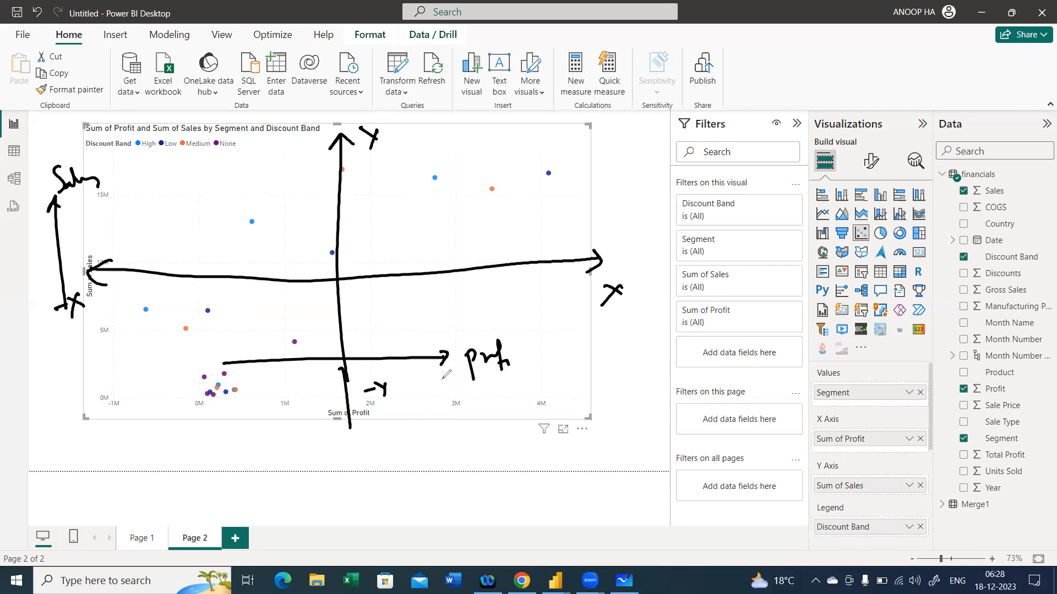
{"action": "left_click", "coordinate": [522, 345]}
{"action": "left_click_drag", "start_coordinate": [528, 351], "coordinate": [533, 359]}
Mark the high-sales, high-profit points with a large loop, a small circle and an upward arrow, and add diagonal and horizontal trend arrows.
{"action": "mouse_move", "coordinate": [103, 195]}
{"action": "left_mouse_down"}
{"action": "mouse_move", "coordinate": [177, 331]}
{"action": "mouse_move", "coordinate": [97, 196]}
{"action": "mouse_move", "coordinate": [110, 201]}
{"action": "left_mouse_up"}
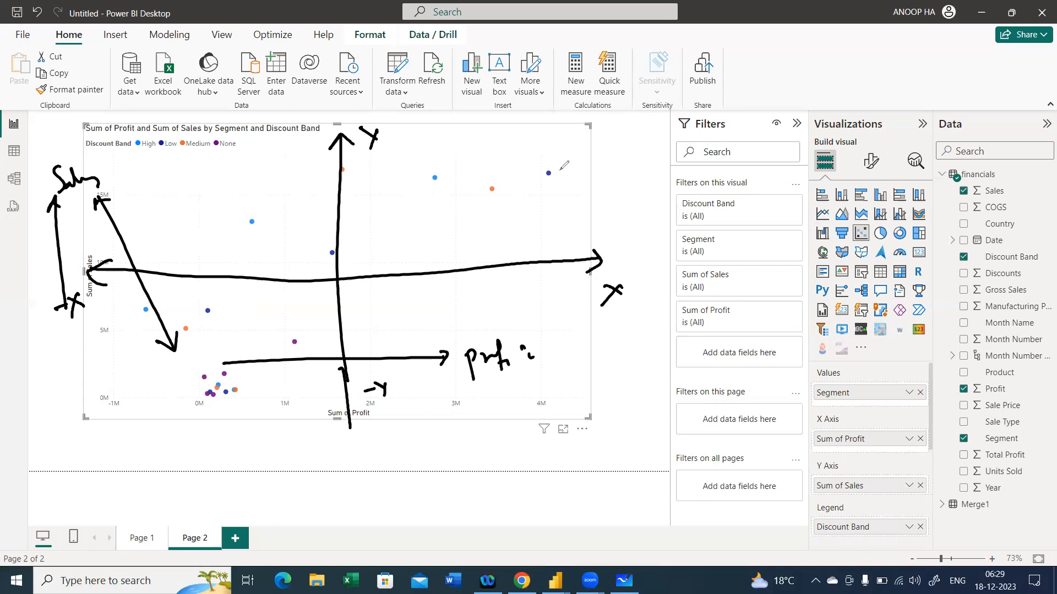
{"action": "left_click_drag", "start_coordinate": [550, 163], "coordinate": [549, 164]}
{"action": "mouse_move", "coordinate": [422, 329]}
{"action": "left_mouse_down"}
{"action": "mouse_move", "coordinate": [564, 318]}
{"action": "mouse_move", "coordinate": [557, 326]}
{"action": "left_mouse_up"}
{"action": "mouse_move", "coordinate": [468, 157]}
{"action": "left_mouse_down"}
{"action": "mouse_move", "coordinate": [425, 199]}
{"action": "mouse_move", "coordinate": [540, 235]}
{"action": "mouse_move", "coordinate": [584, 155]}
{"action": "mouse_move", "coordinate": [515, 143]}
{"action": "mouse_move", "coordinate": [466, 163]}
{"action": "left_mouse_up"}
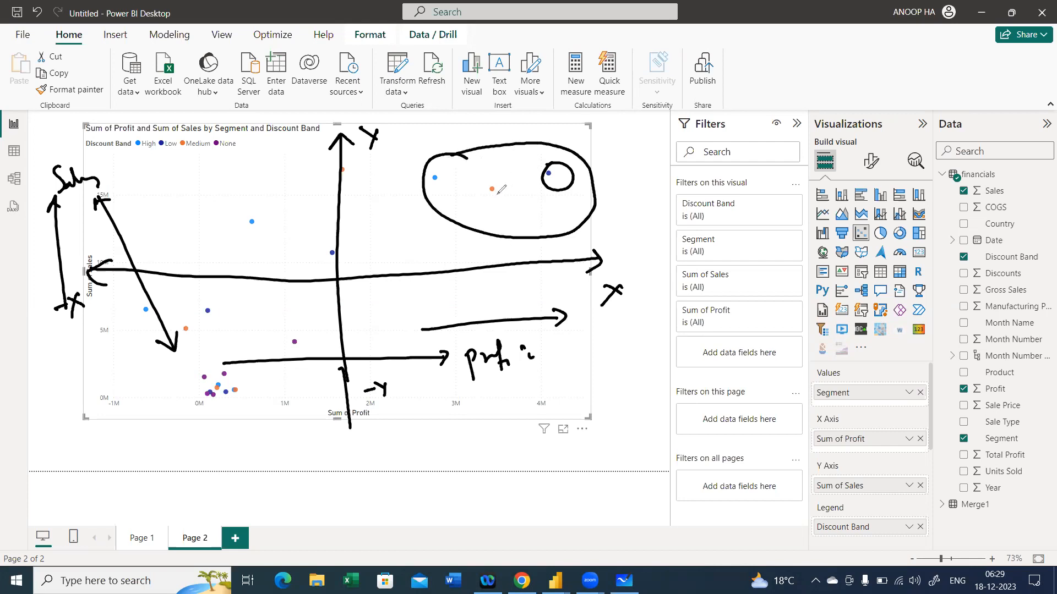
{"action": "mouse_move", "coordinate": [516, 214]}
{"action": "left_mouse_down"}
{"action": "mouse_move", "coordinate": [525, 263]}
{"action": "mouse_move", "coordinate": [529, 221]}
{"action": "left_mouse_up"}
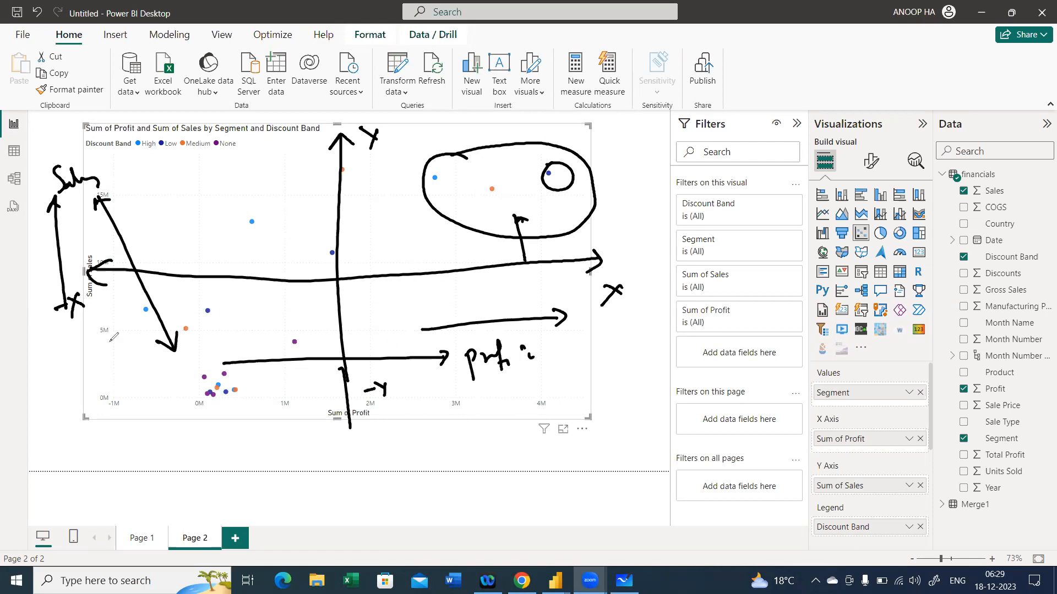
Clear the hand-drawn annotations and size the scatter chart's bubbles by Units Sold.
{"action": "left_click", "coordinate": [79, 368]}
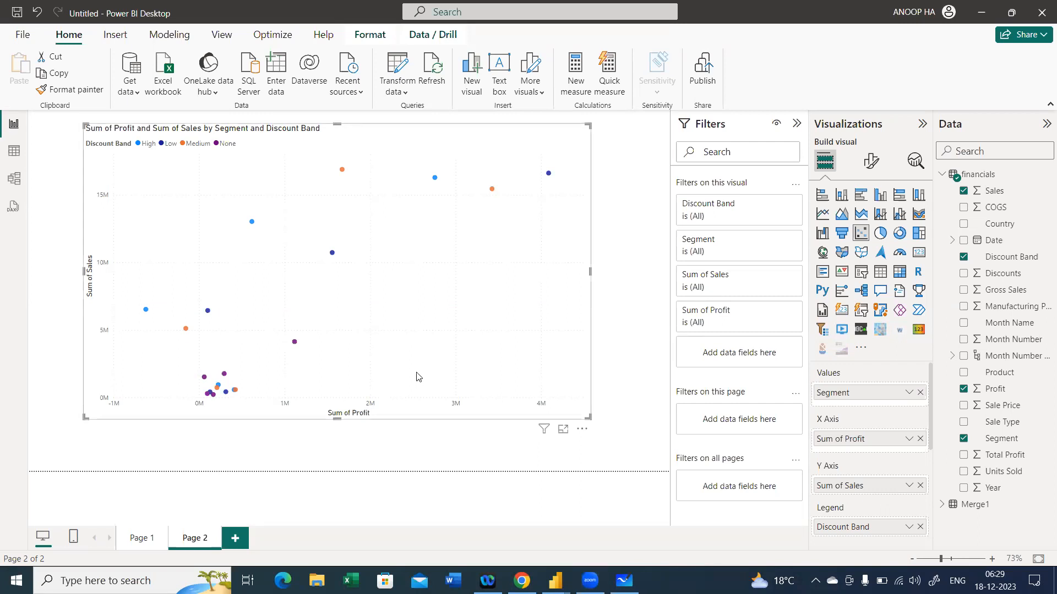
{"action": "scroll", "coordinate": [886, 438], "scroll_direction": "down", "scroll_amount": 2}
{"action": "scroll", "coordinate": [887, 455], "scroll_direction": "down", "scroll_amount": 1}
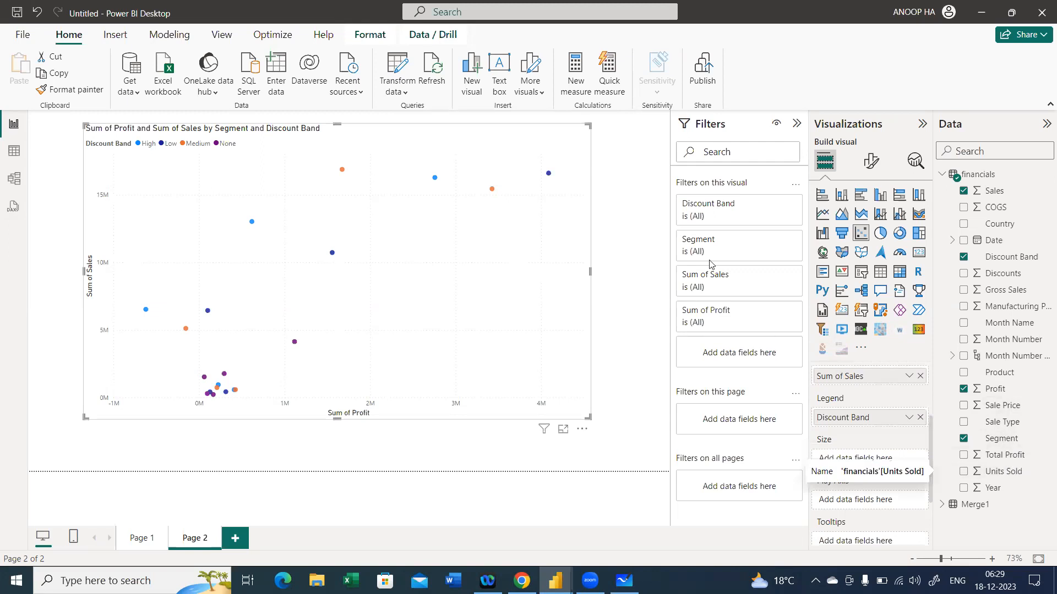
{"action": "mouse_move", "coordinate": [549, 175]}
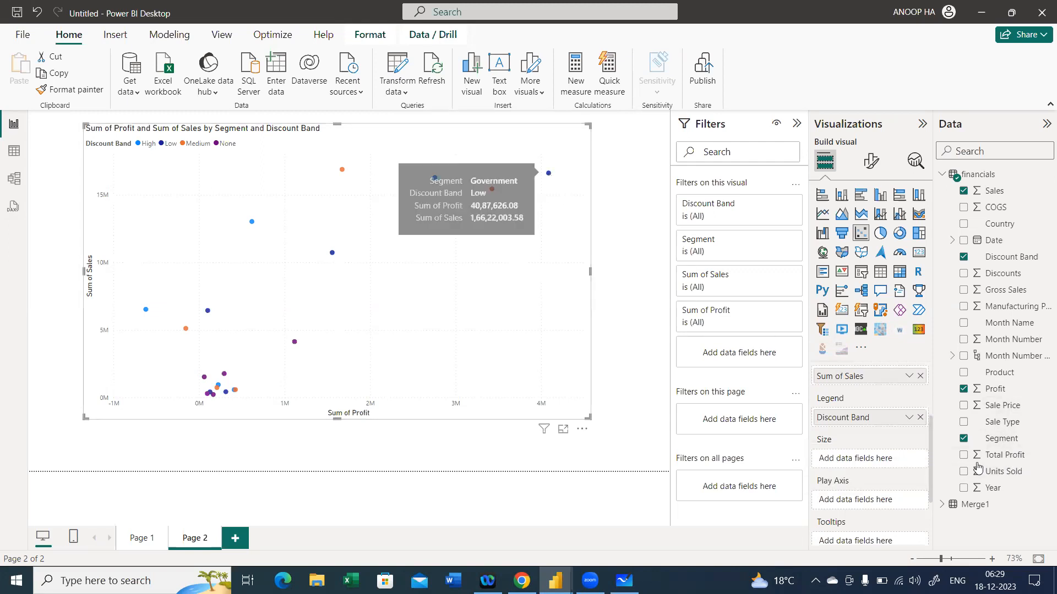
{"action": "left_click_drag", "start_coordinate": [1002, 471], "coordinate": [882, 457]}
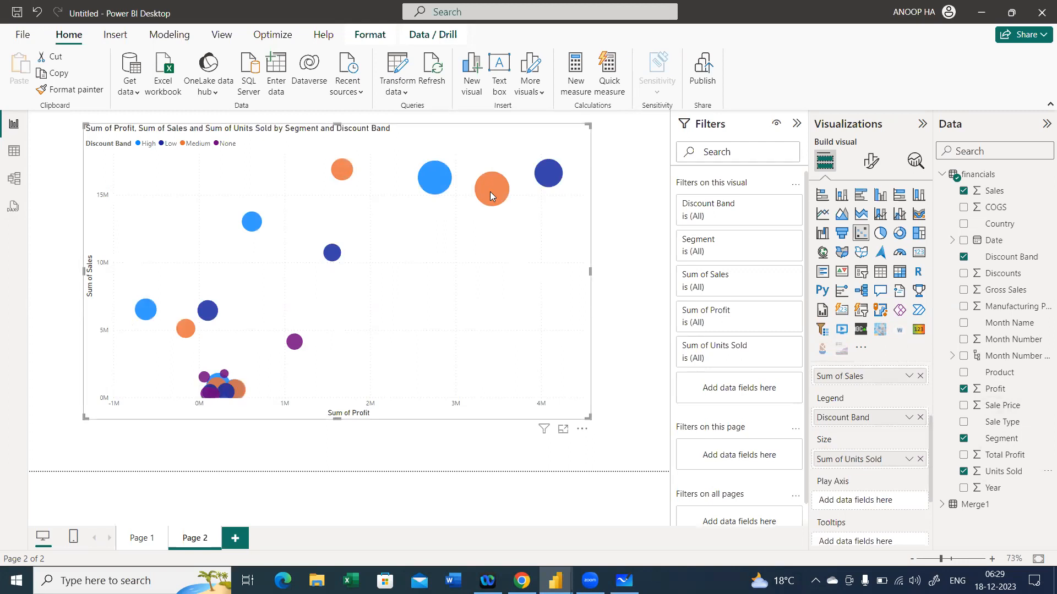
{"action": "mouse_move", "coordinate": [551, 166]}
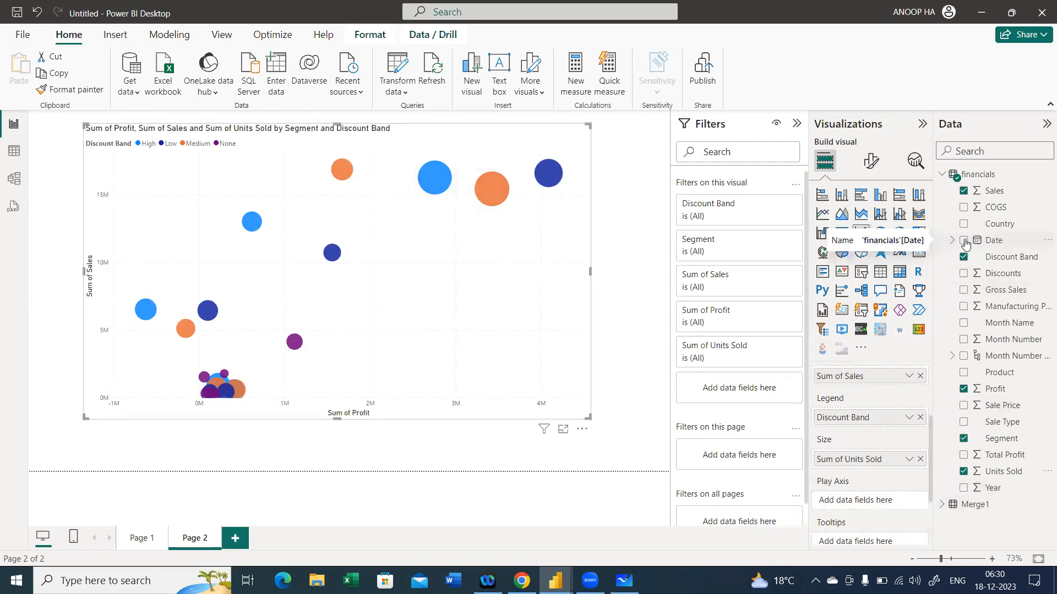
Set Date as the scatter chart's play axis and run the bubble animation.
{"action": "left_click_drag", "start_coordinate": [965, 244], "coordinate": [845, 506]}
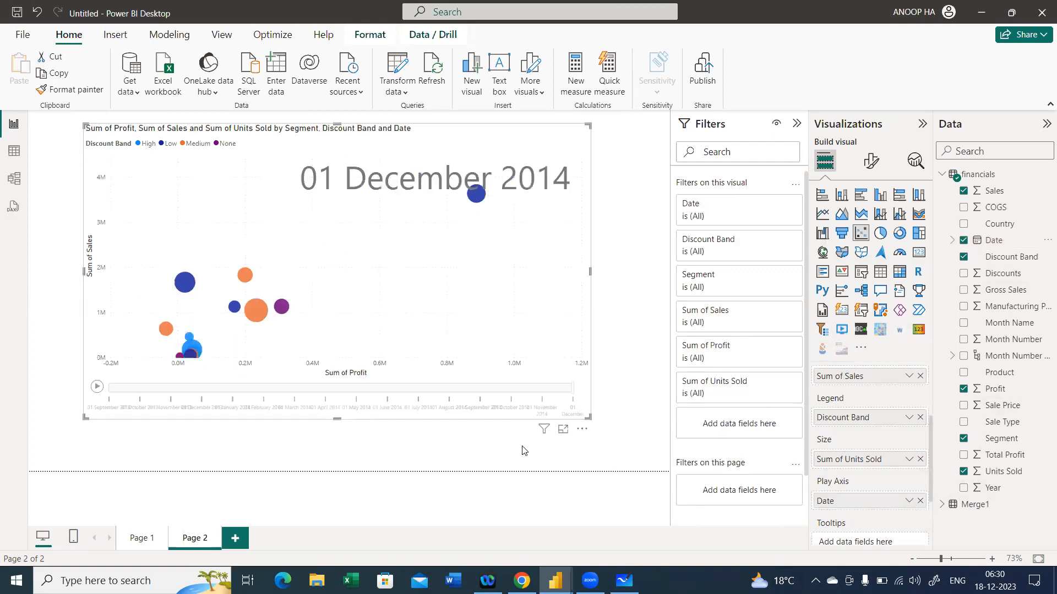
{"action": "left_click", "coordinate": [102, 389]}
Reposition the scatter chart near the page's upper-left corner and resize it to about two-thirds of the page width.
{"action": "left_click_drag", "start_coordinate": [553, 443], "coordinate": [631, 453]}
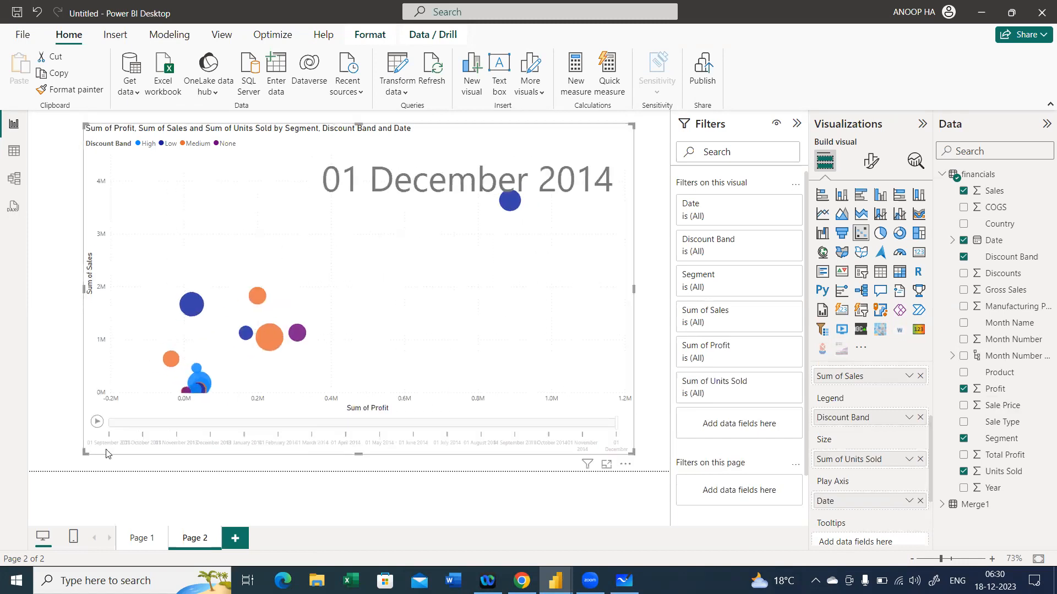
{"action": "left_click_drag", "start_coordinate": [69, 451], "coordinate": [44, 448]}
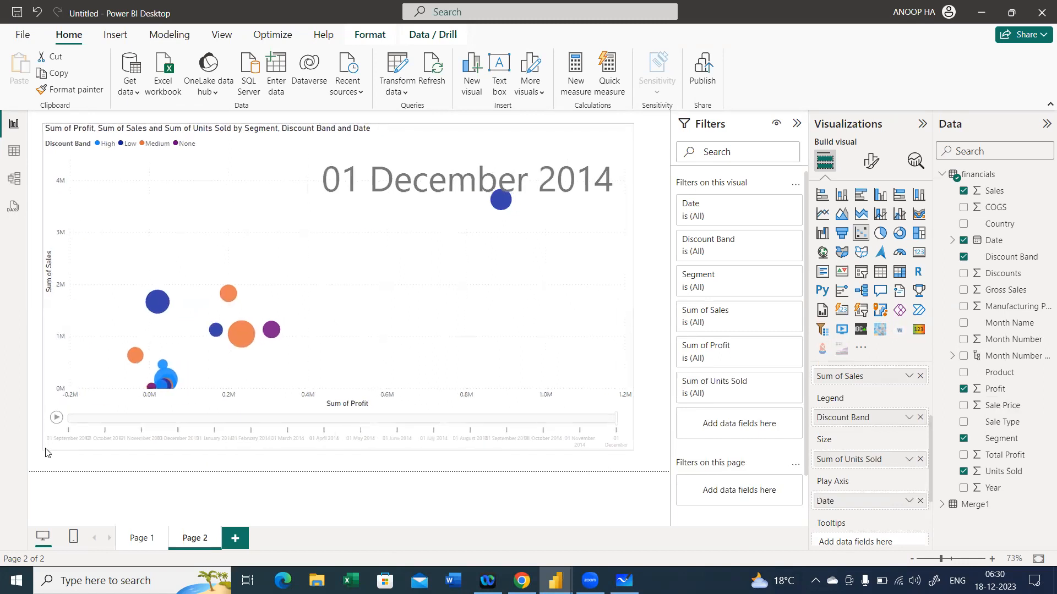
{"action": "left_click_drag", "start_coordinate": [552, 299], "coordinate": [478, 286]}
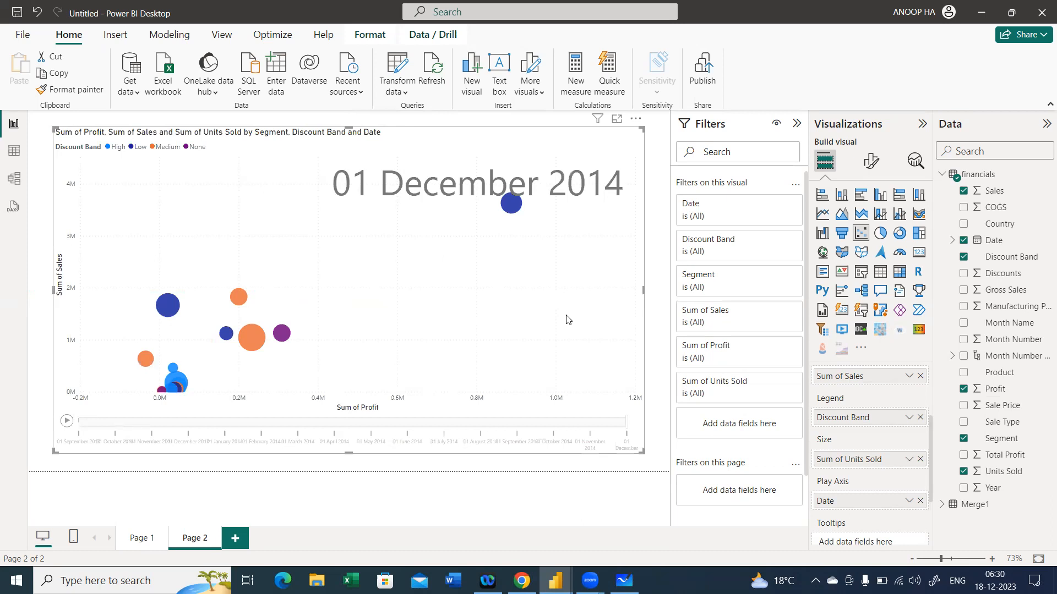
{"action": "right_click", "coordinate": [260, 345]}
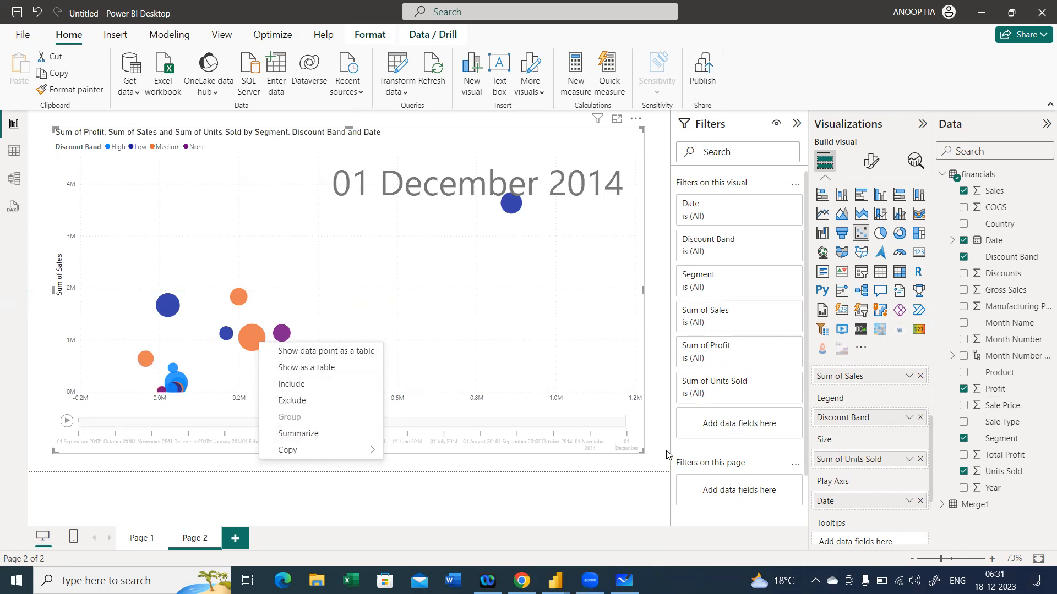
{"action": "left_click_drag", "start_coordinate": [642, 452], "coordinate": [460, 404]}
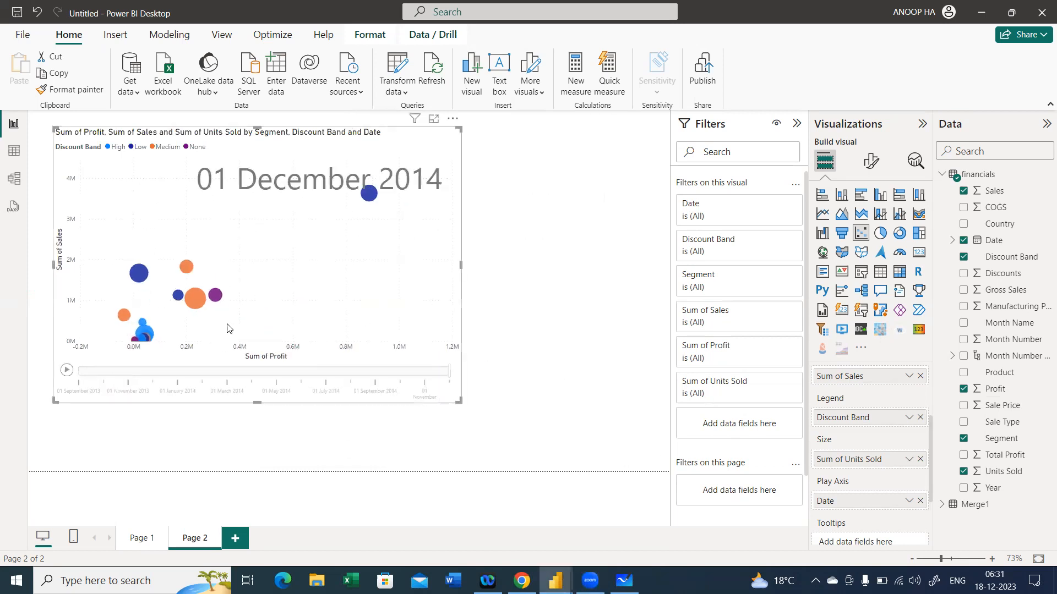
{"action": "left_click", "coordinate": [257, 270]}
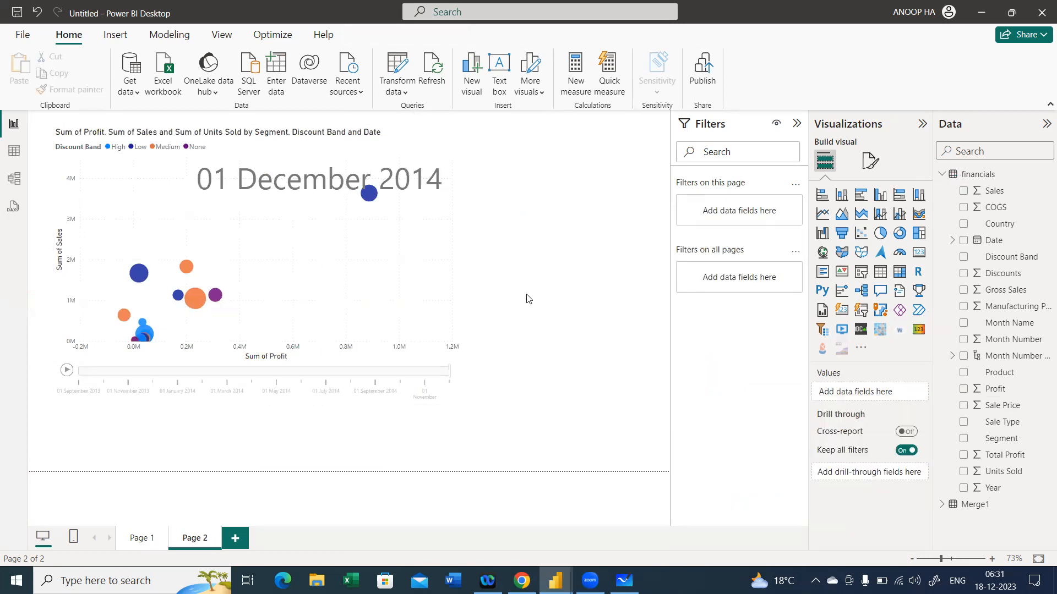
Generate a Summarize text box from the Government bubble with Medium discount, and shrink the scatter chart slightly.
{"action": "mouse_move", "coordinate": [193, 302]}
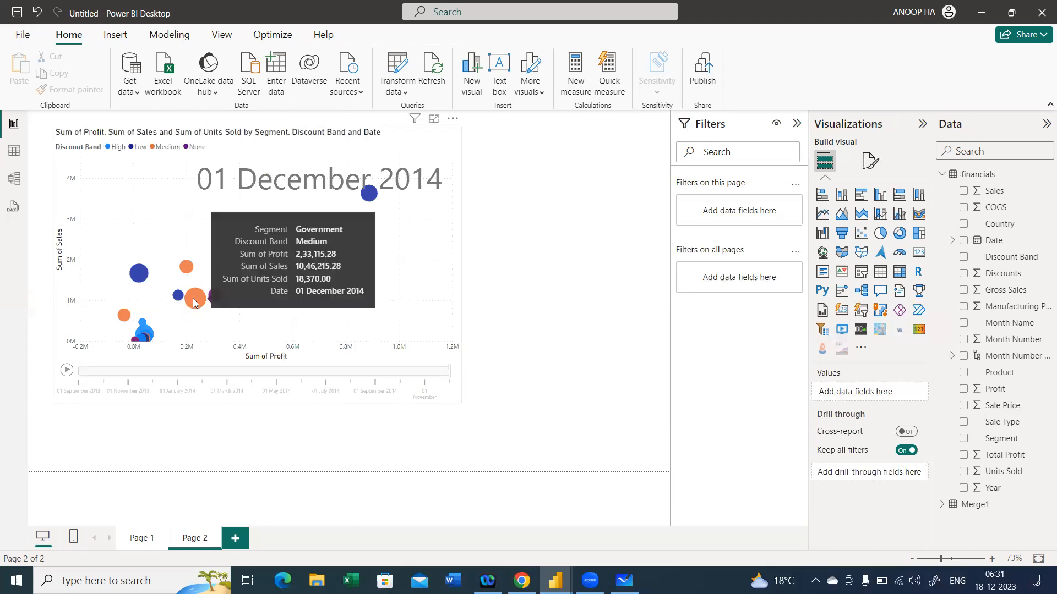
{"action": "right_click", "coordinate": [194, 302]}
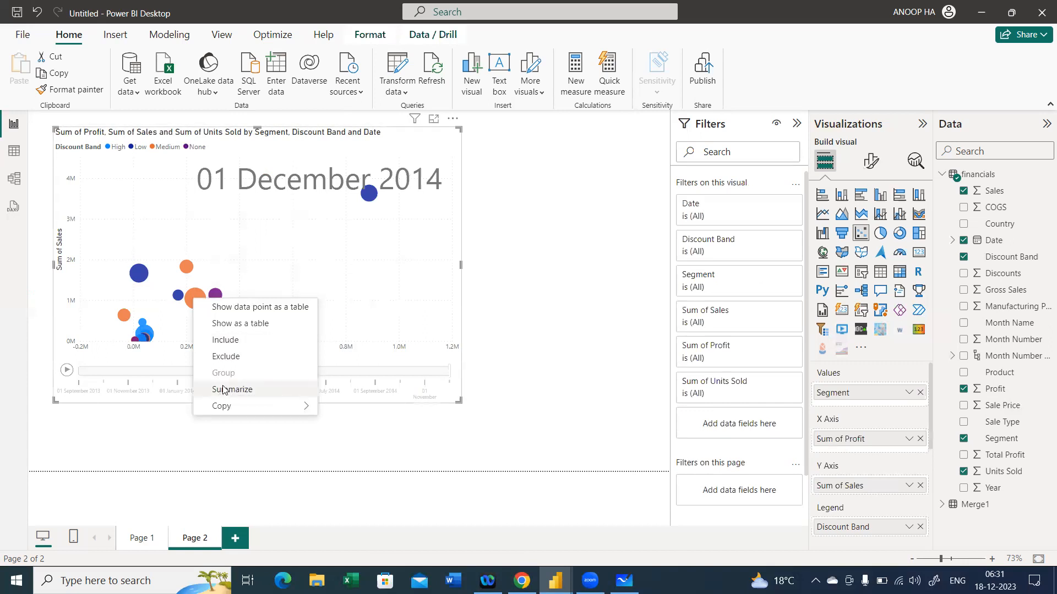
{"action": "left_click", "coordinate": [224, 389]}
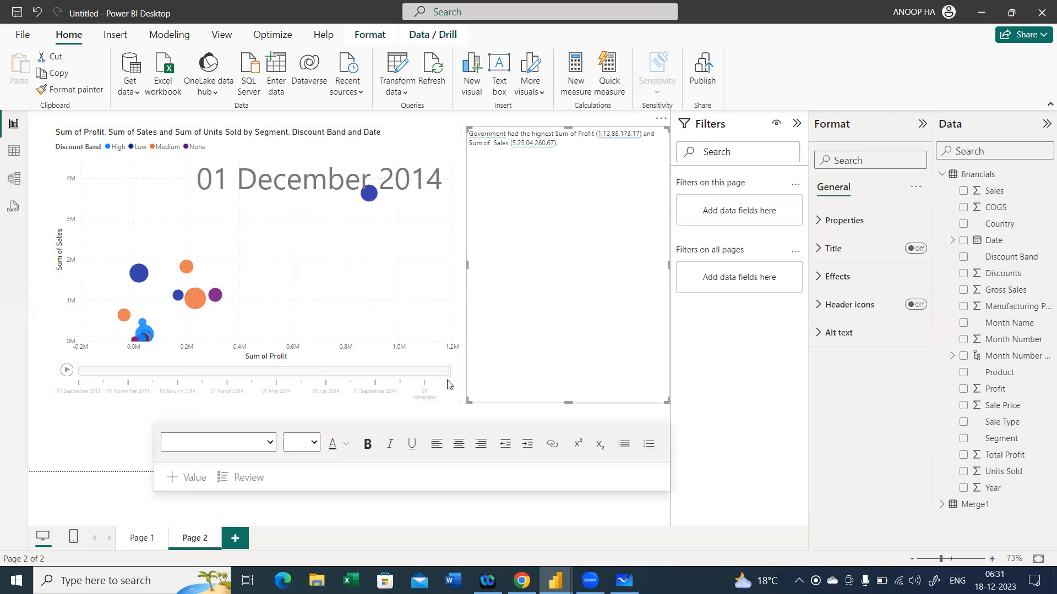
{"action": "left_click", "coordinate": [427, 411]}
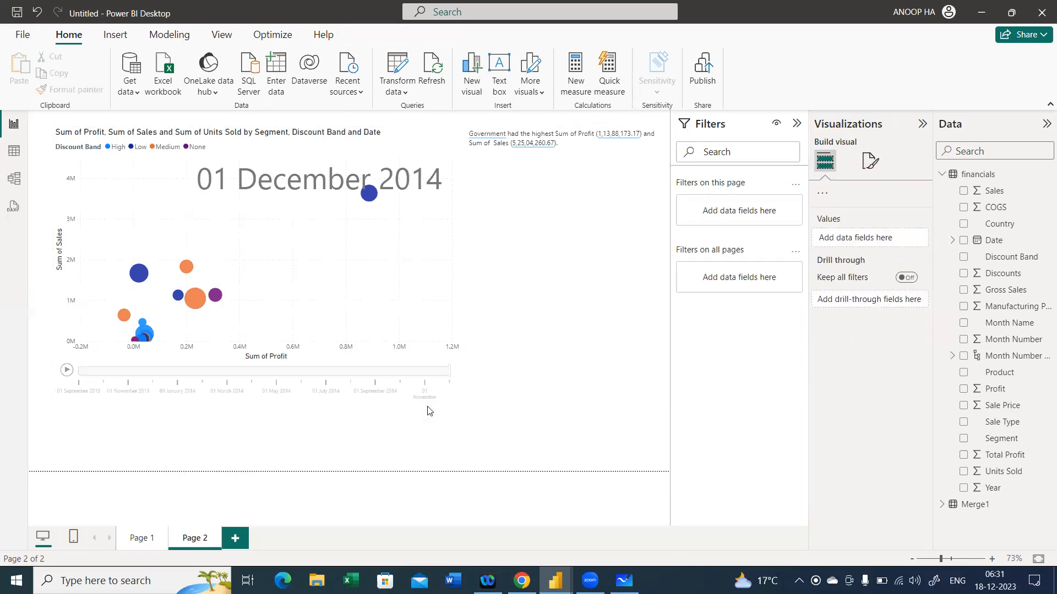
{"action": "left_click", "coordinate": [407, 339]}
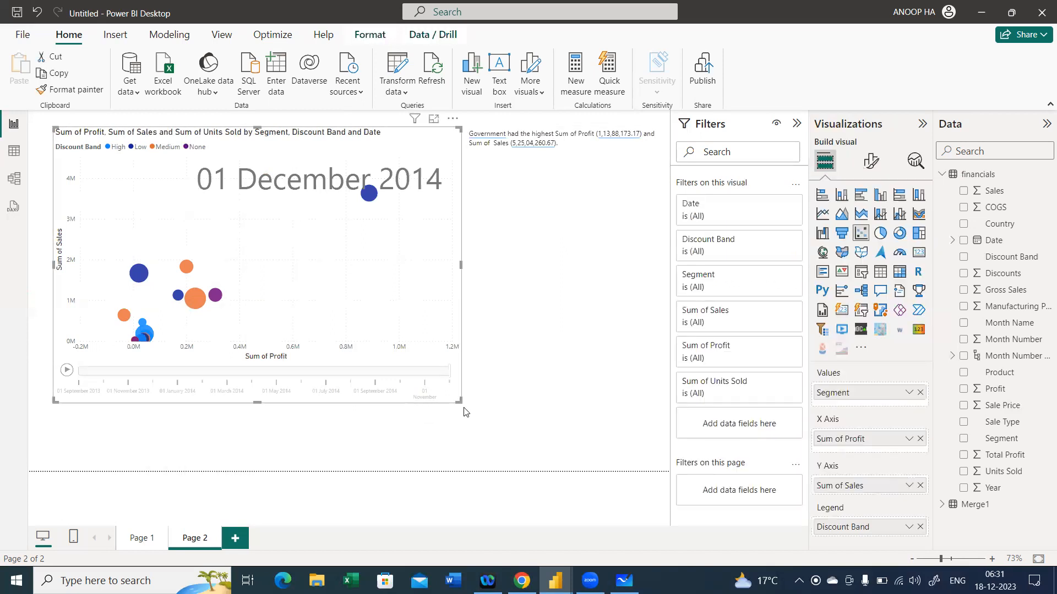
{"action": "left_click_drag", "start_coordinate": [459, 401], "coordinate": [422, 373]}
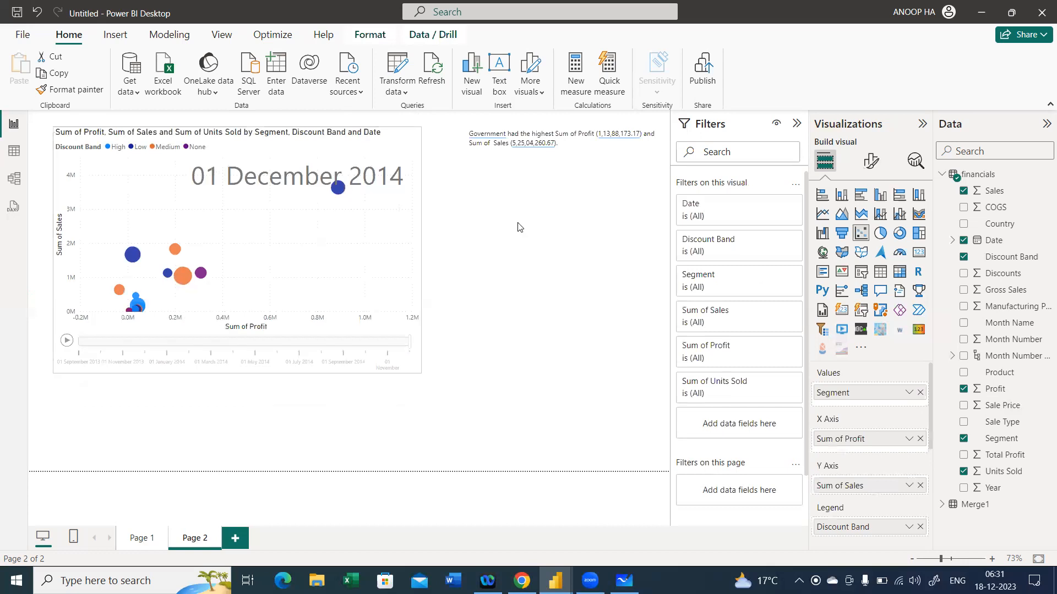
Format all of the summary text as bold at font size 36.
{"action": "left_click", "coordinate": [517, 229]}
{"action": "key", "text": "ctrl+a"}
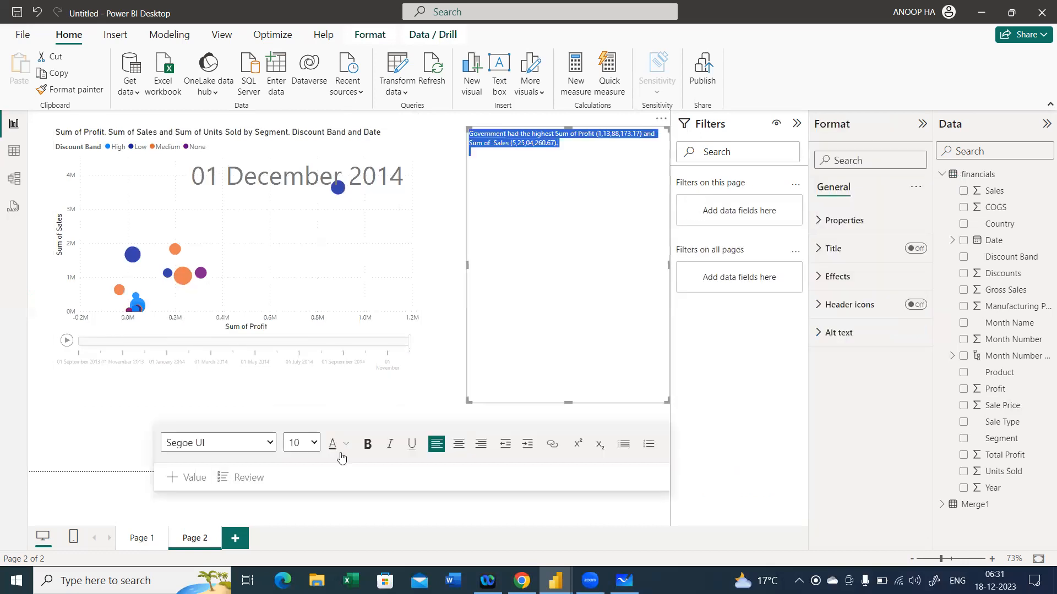
{"action": "left_click", "coordinate": [313, 444]}
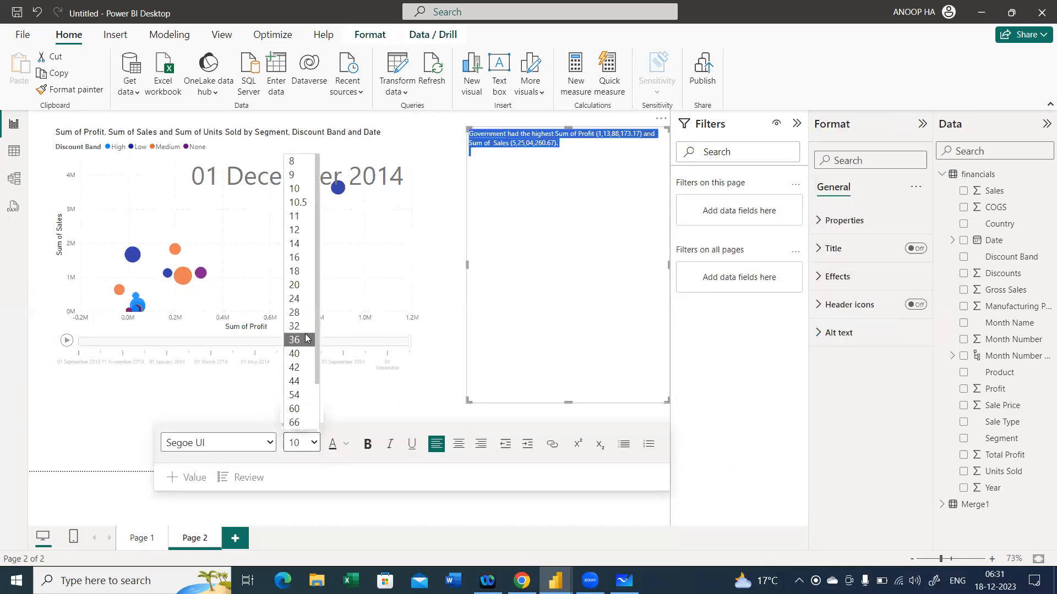
{"action": "key", "text": "Return"}
{"action": "left_click", "coordinate": [365, 445]}
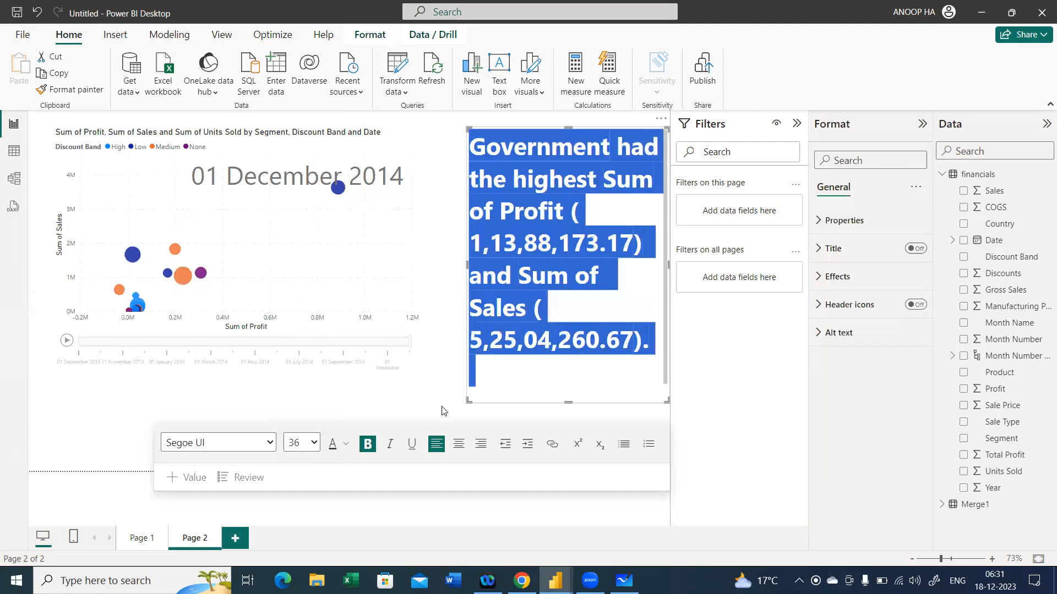
Stretch the summary text box into a two-line heading across the top of the page and move the scatter chart below it.
{"action": "left_click_drag", "start_coordinate": [462, 375], "coordinate": [29, 229]}
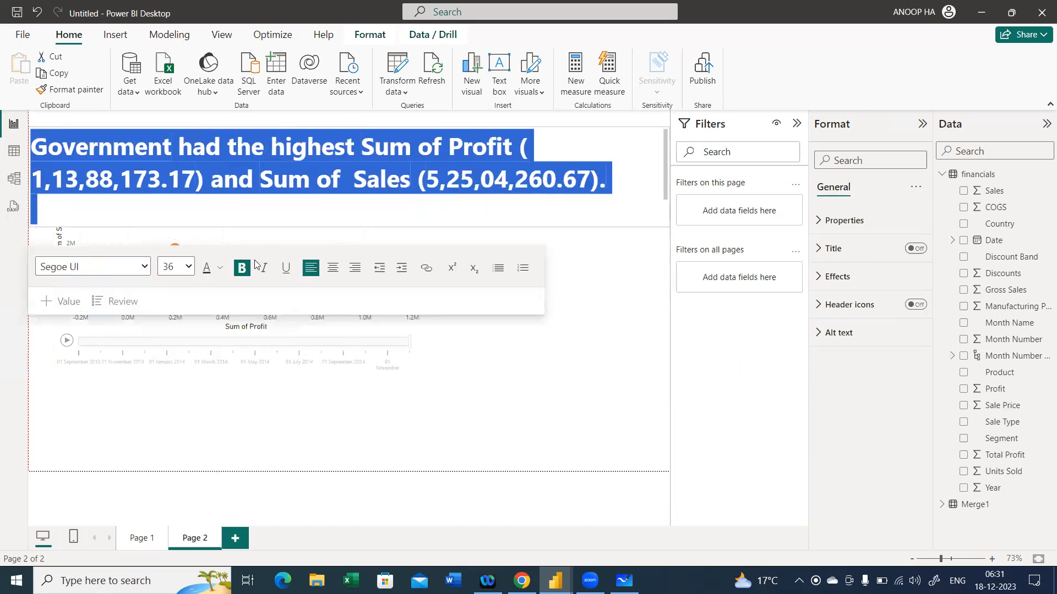
{"action": "left_click_drag", "start_coordinate": [357, 227], "coordinate": [358, 201]}
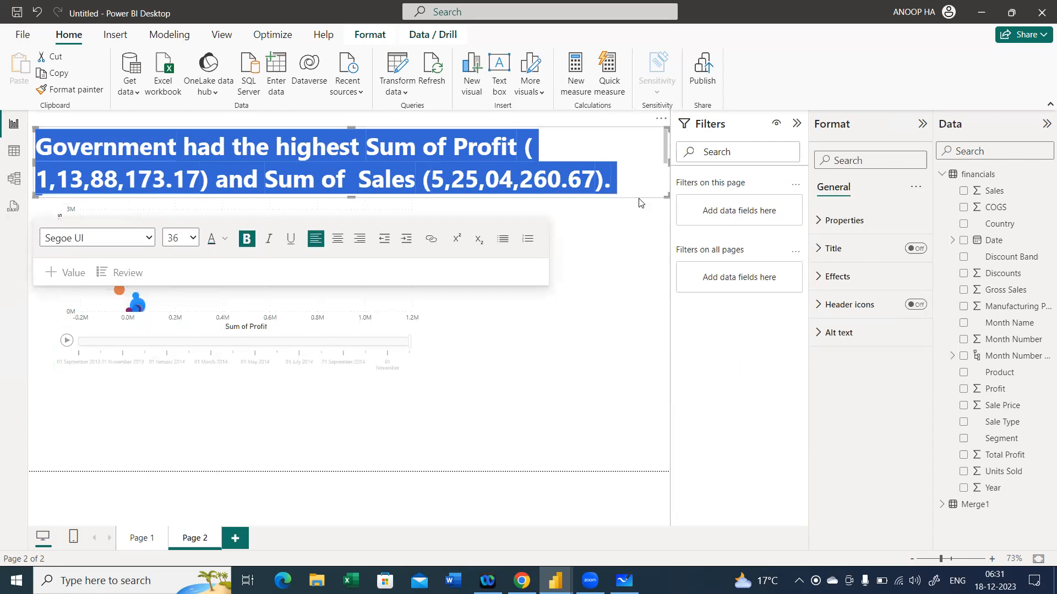
{"action": "left_click", "coordinate": [630, 376]}
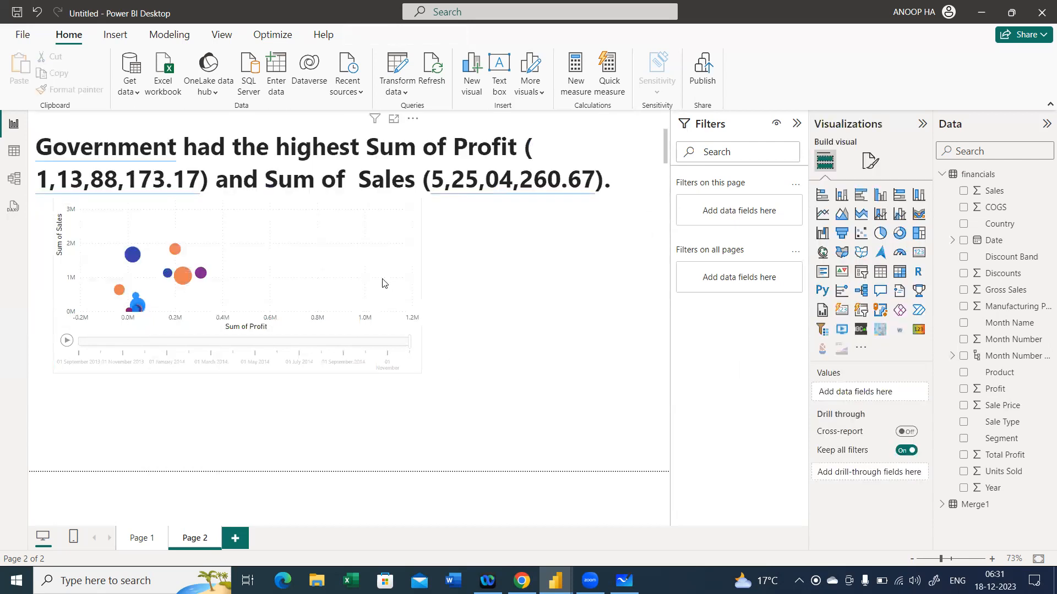
{"action": "left_click_drag", "start_coordinate": [365, 274], "coordinate": [515, 380]}
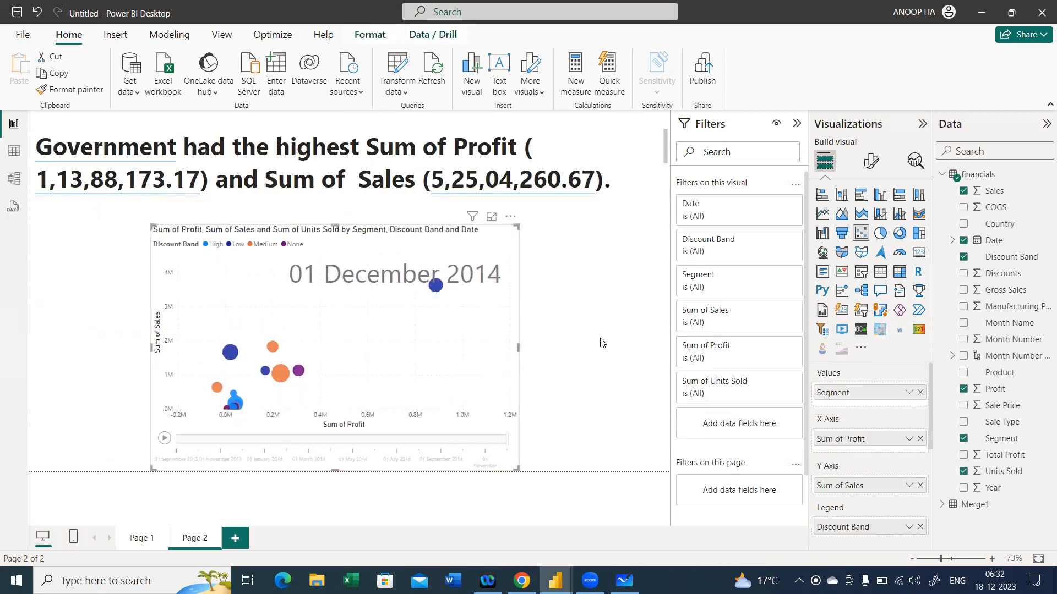
{"action": "left_click", "coordinate": [601, 343]}
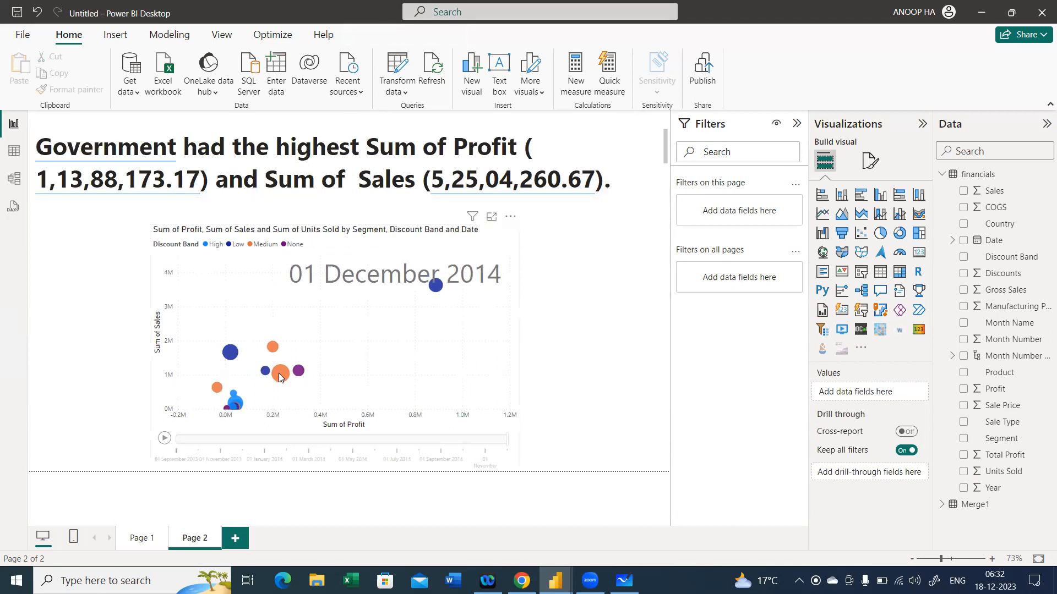
Generate another Summarize text box from the Enterprise bubble with Low discount.
{"action": "mouse_move", "coordinate": [278, 375]}
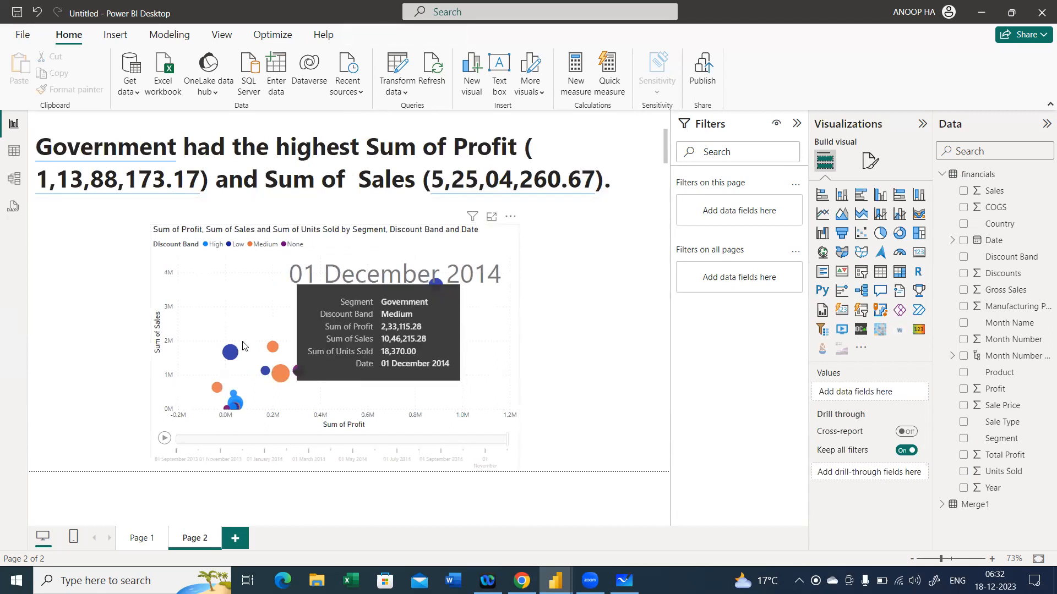
{"action": "mouse_move", "coordinate": [230, 353]}
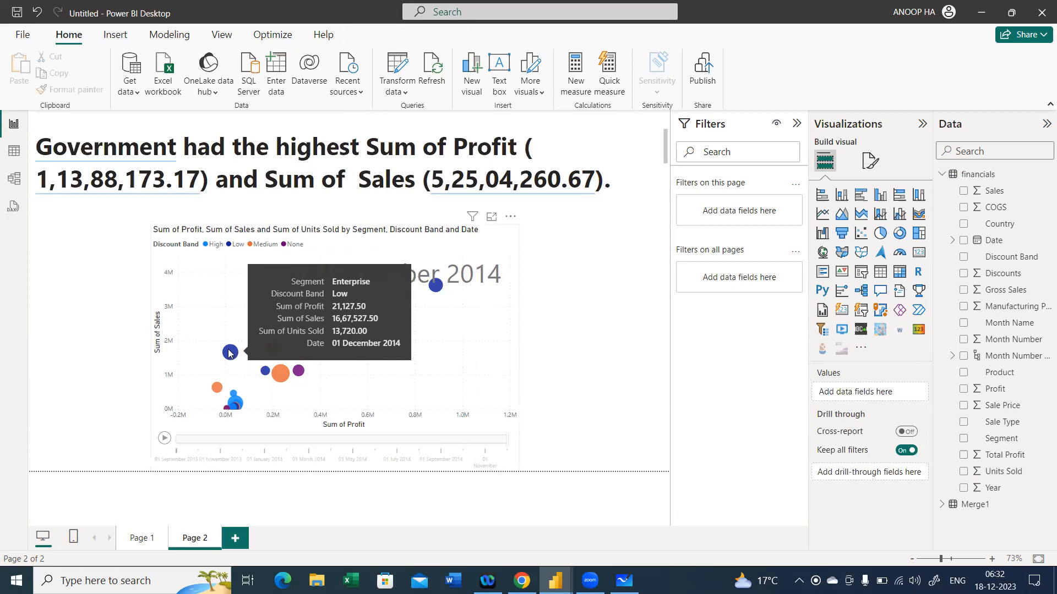
{"action": "right_click", "coordinate": [230, 353]}
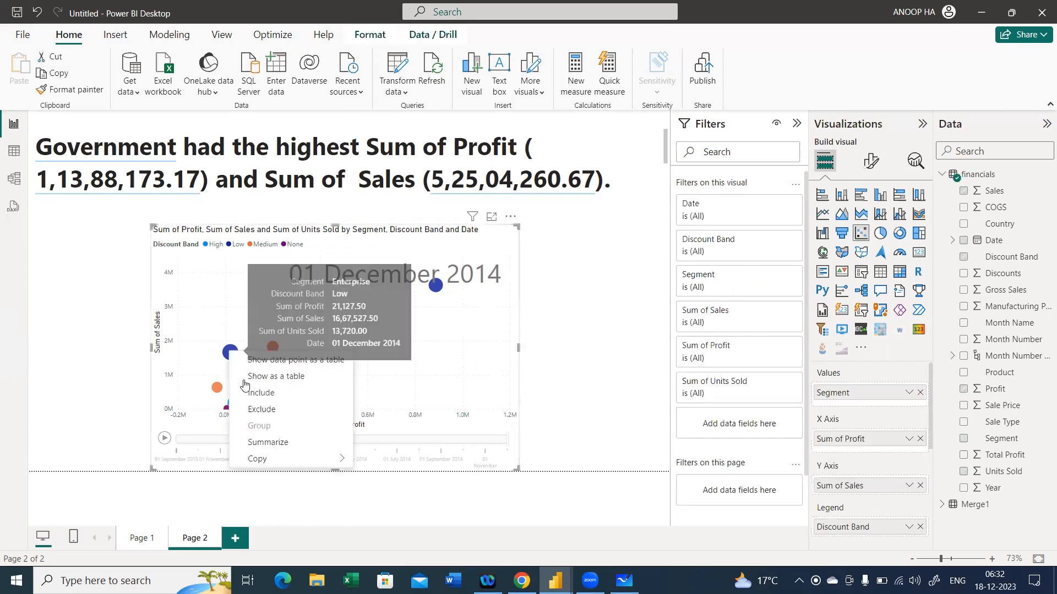
{"action": "left_click", "coordinate": [337, 441]}
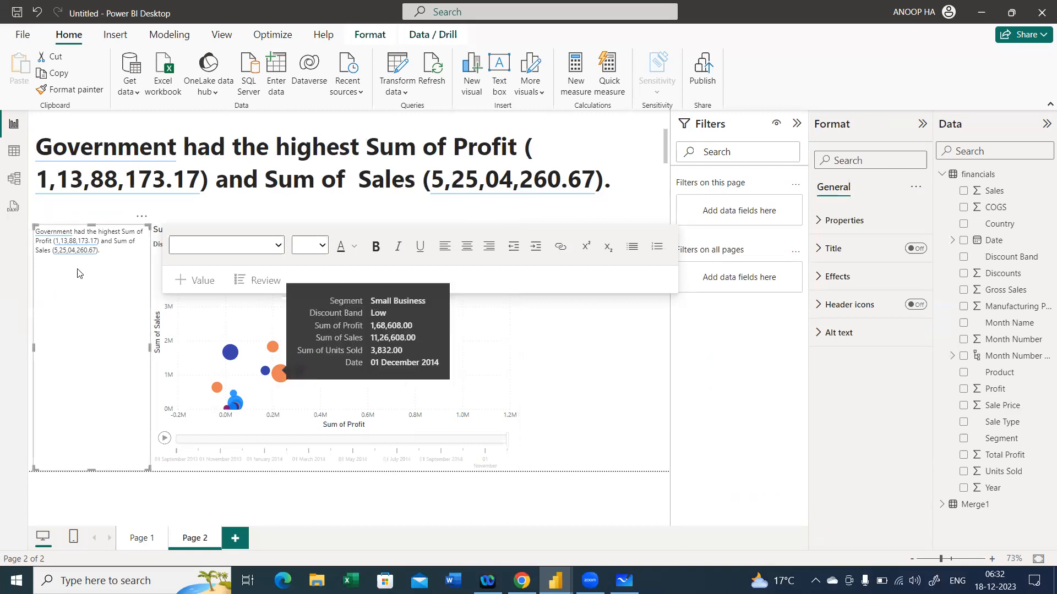
Clear the second summary's text and remove its text box from the page.
{"action": "left_click", "coordinate": [99, 292]}
{"action": "key", "text": "ctrl+a"}
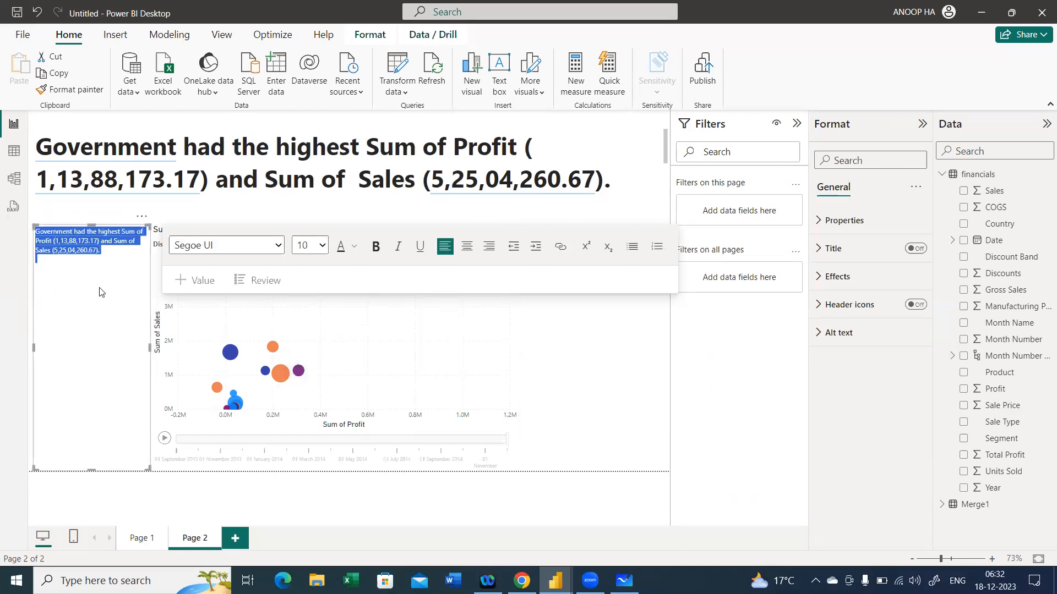
{"action": "key", "text": "Delete"}
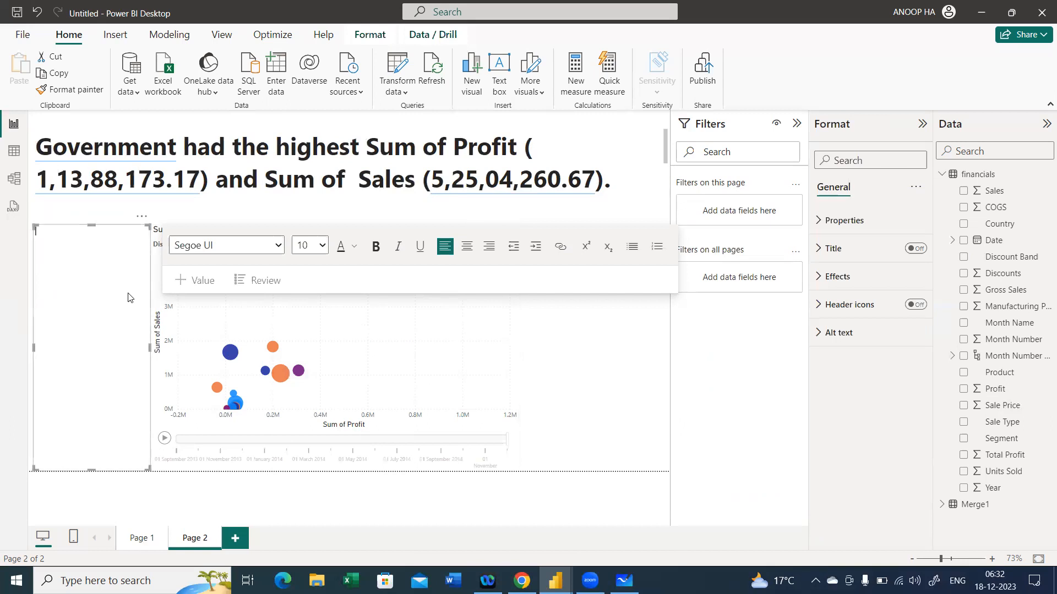
{"action": "left_click", "coordinate": [142, 216]}
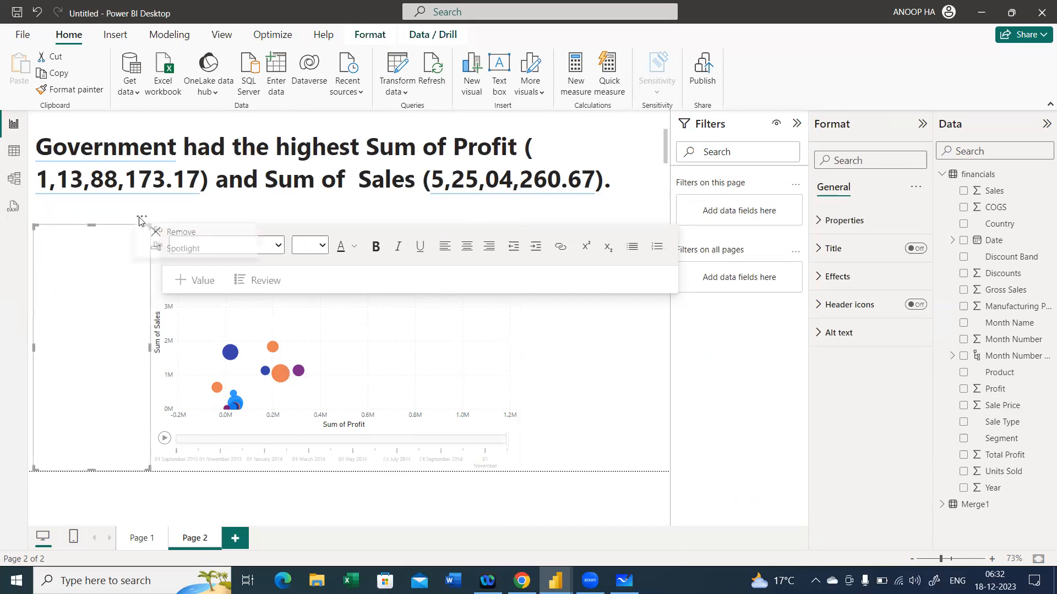
{"action": "left_click", "coordinate": [164, 233]}
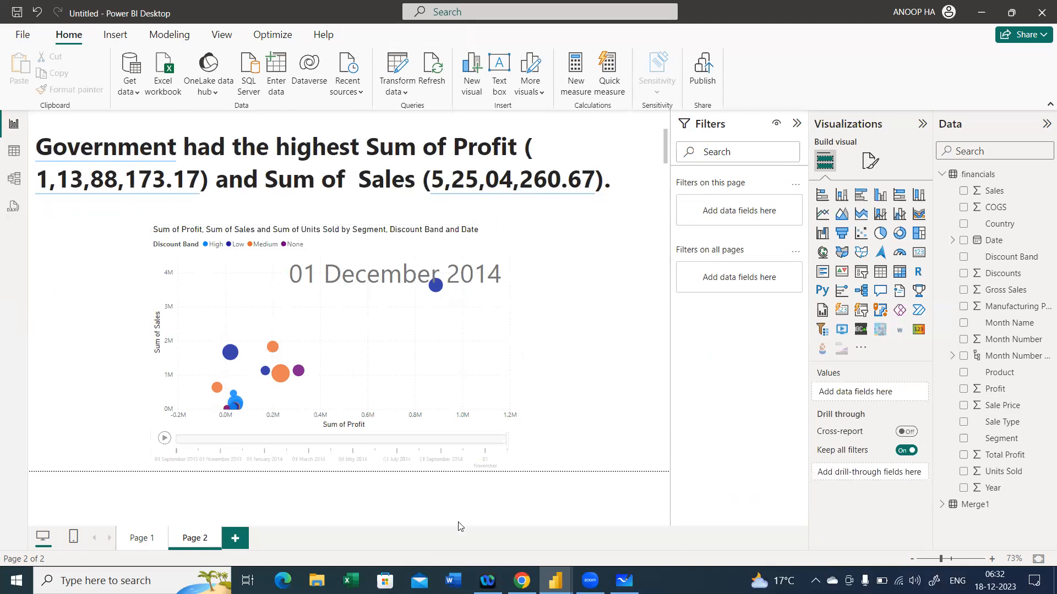
Add a new report page and open the gallery of additional visuals.
{"action": "mouse_move", "coordinate": [624, 580]}
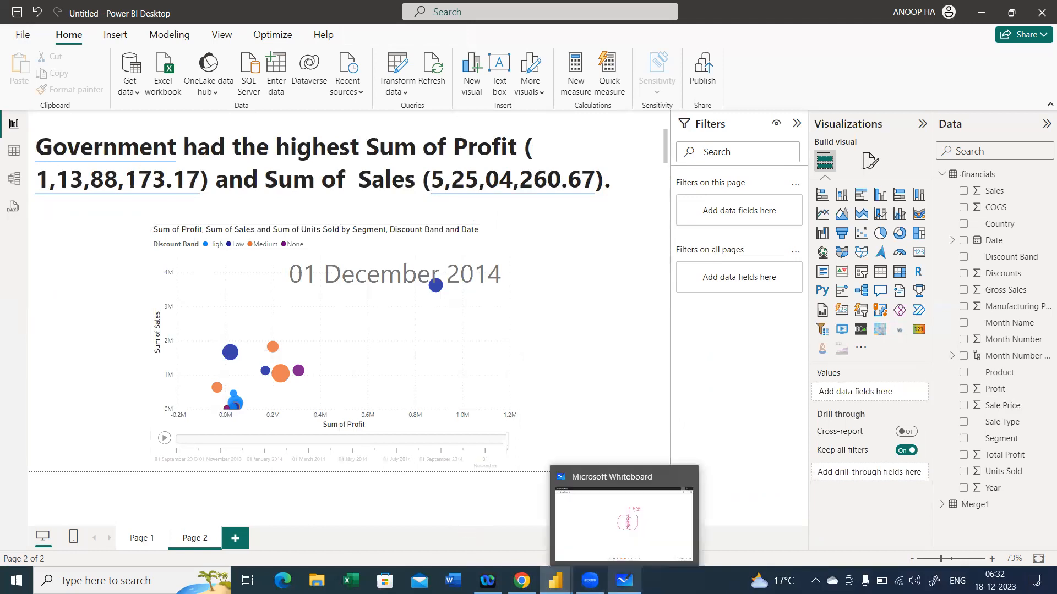
{"action": "mouse_move", "coordinate": [589, 581]}
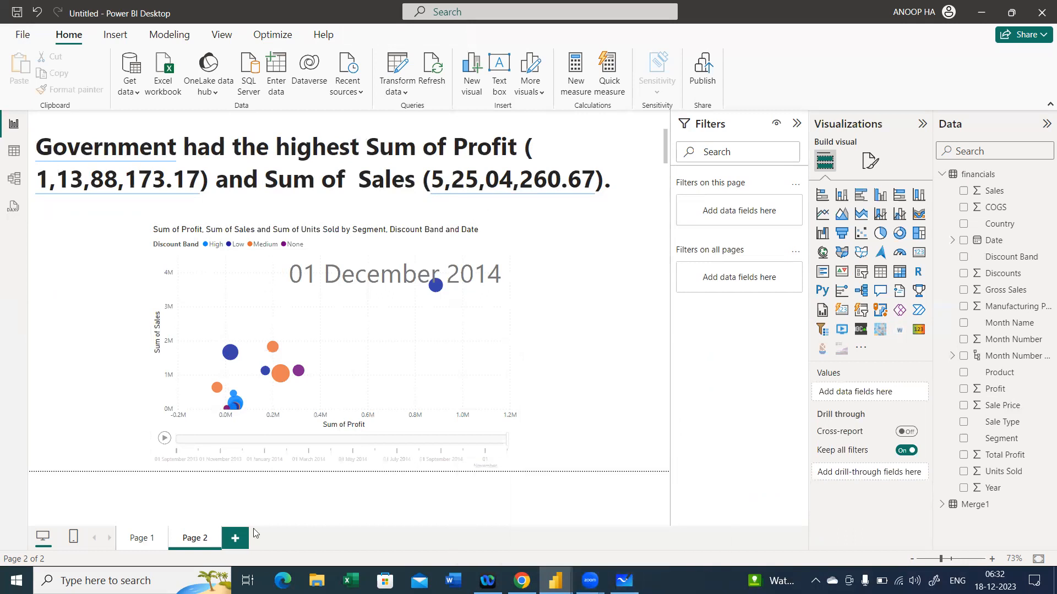
{"action": "left_click", "coordinate": [237, 539]}
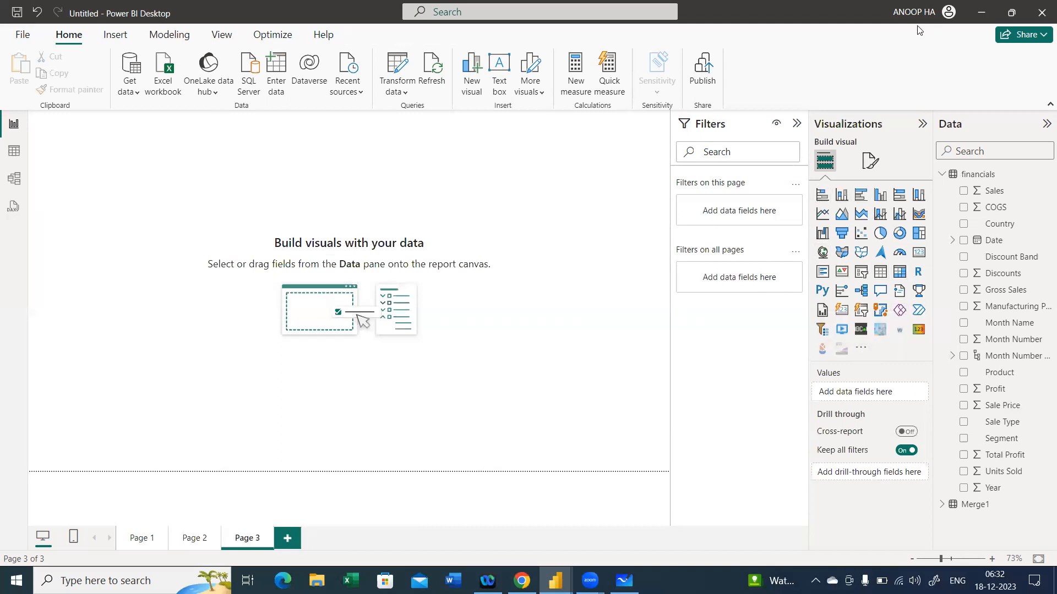
{"action": "left_click", "coordinate": [861, 348]}
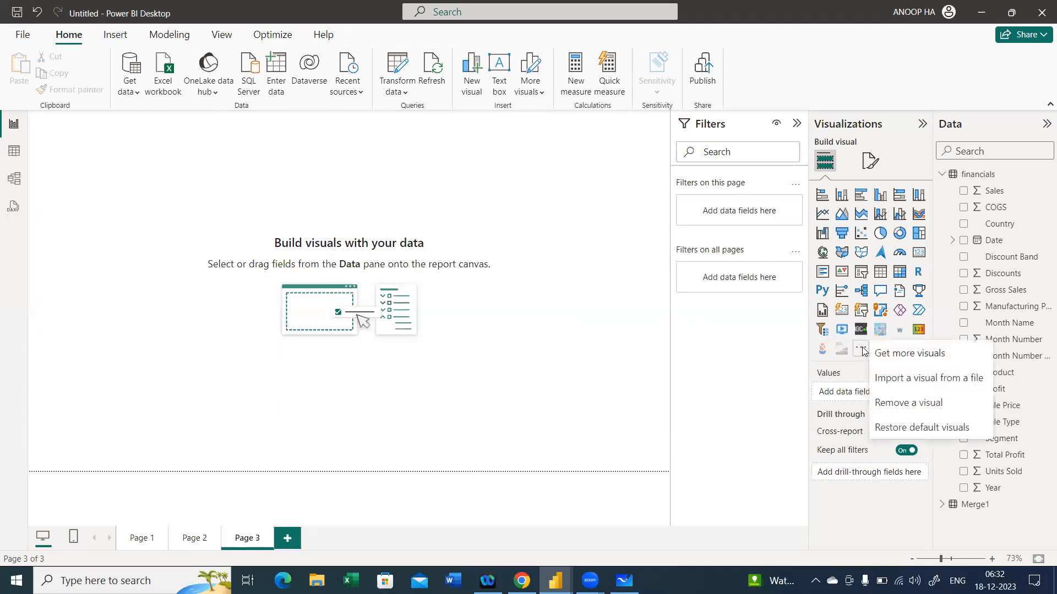
{"action": "left_click", "coordinate": [907, 363]}
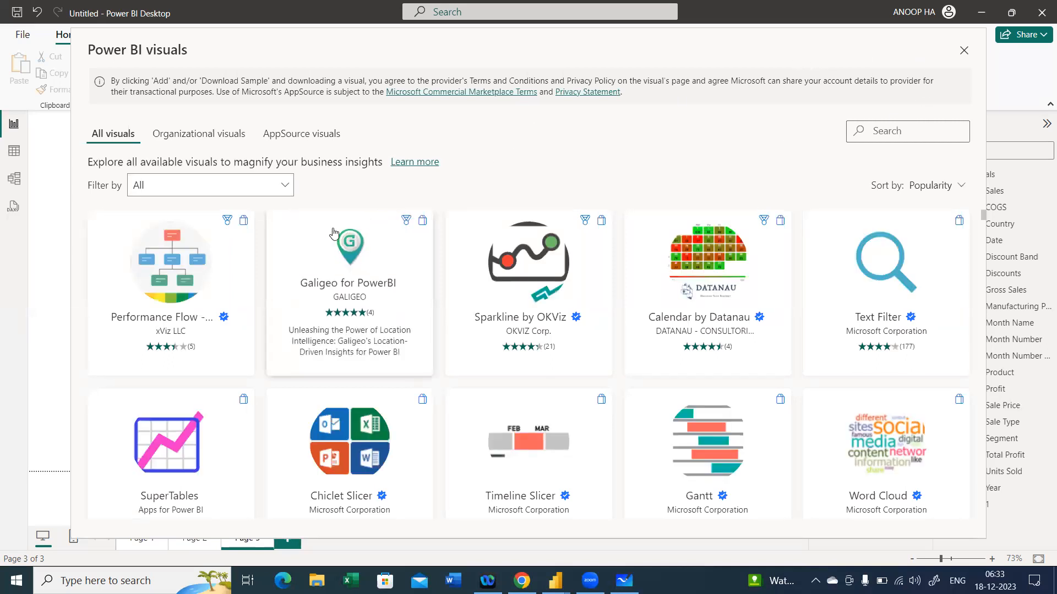
Filter the visuals gallery by Narratives and switch the filter to Change Over Time.
{"action": "left_click", "coordinate": [275, 191]}
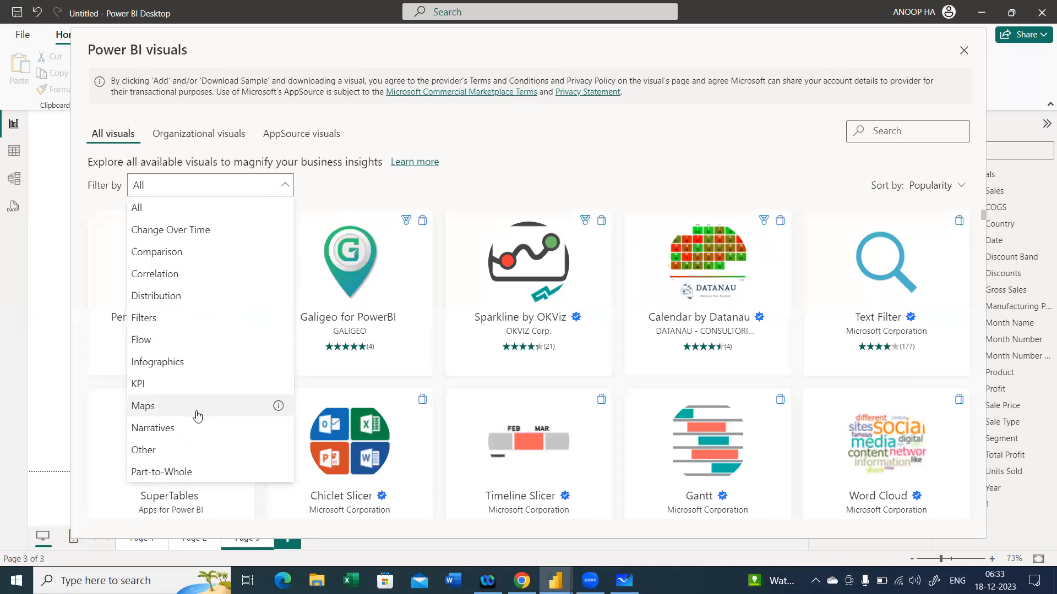
{"action": "left_click", "coordinate": [198, 428]}
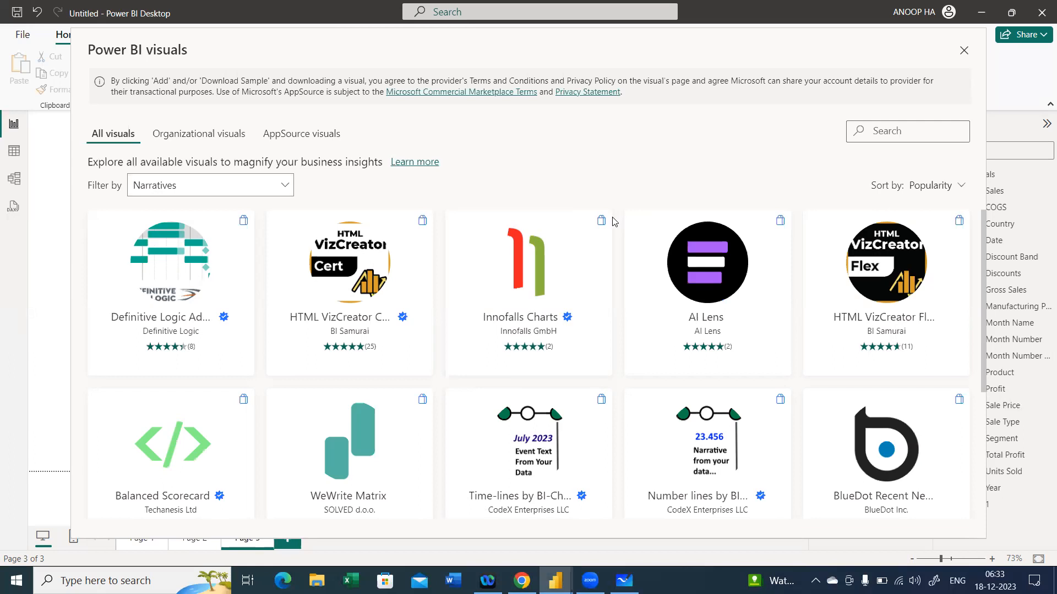
{"action": "left_click", "coordinate": [266, 186]}
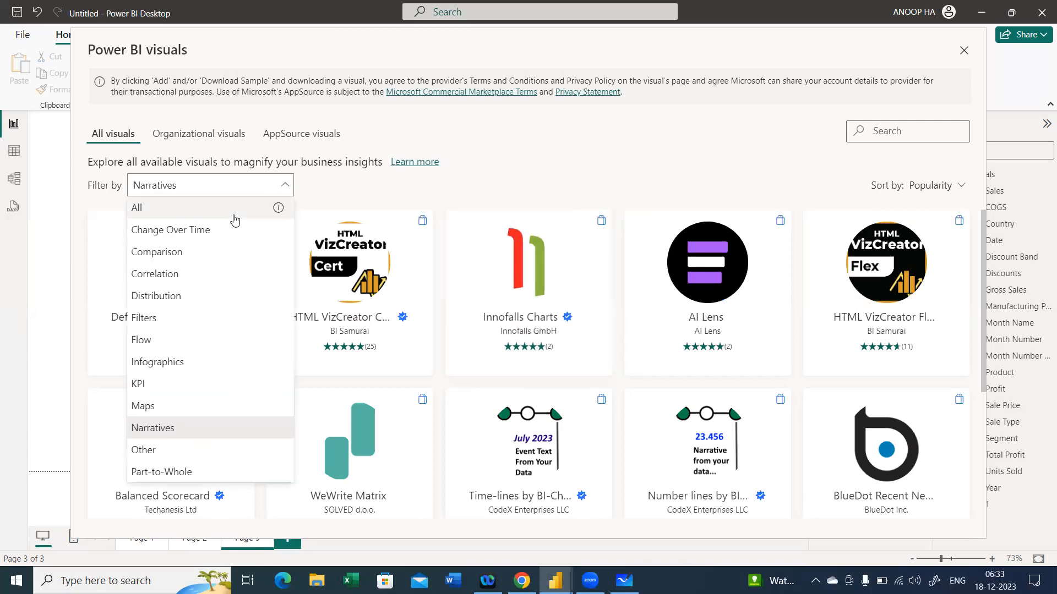
{"action": "left_click", "coordinate": [226, 230]}
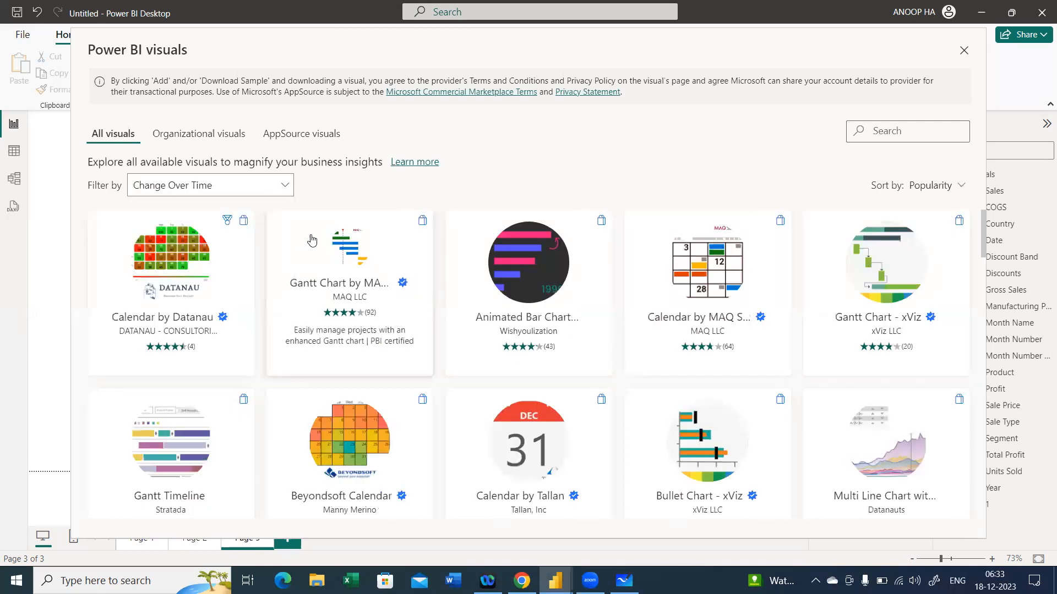
Examine the Animated Bar Chart Race details and browse the other Change Over Time visuals.
{"action": "left_click", "coordinate": [589, 304]}
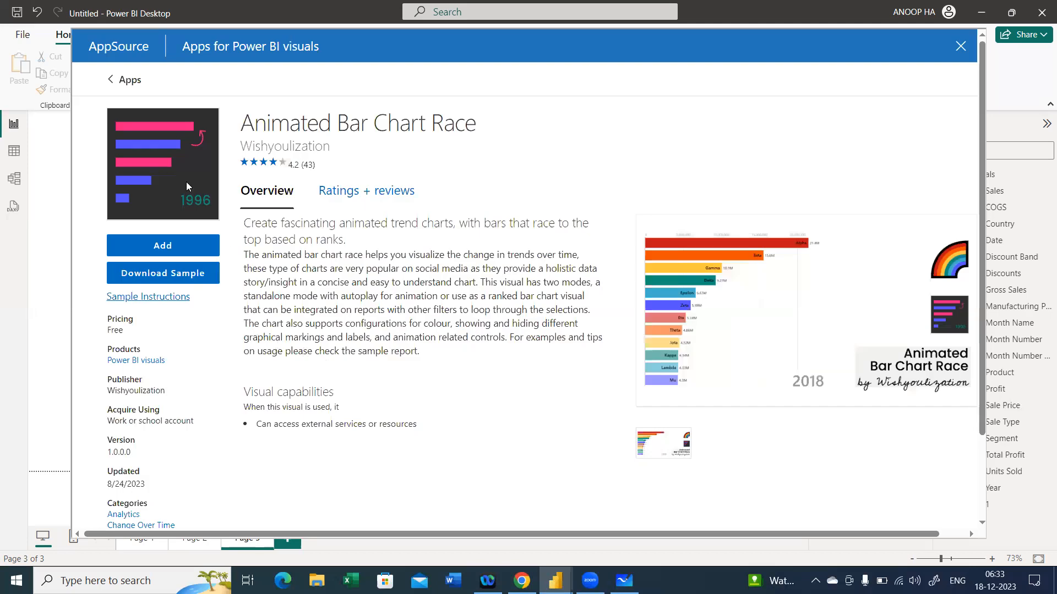
{"action": "left_click", "coordinate": [112, 82]}
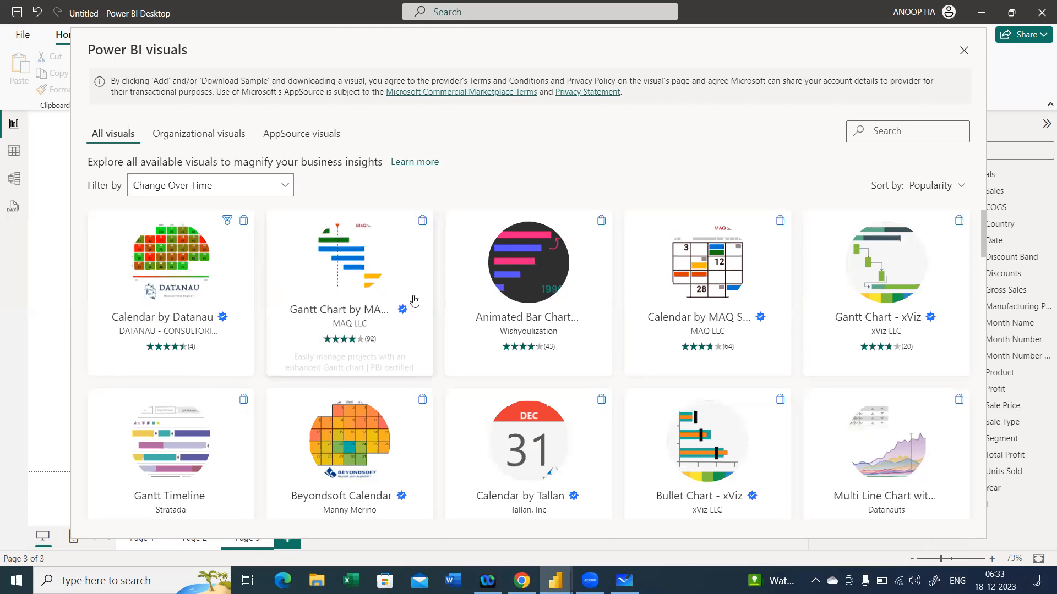
{"action": "scroll", "coordinate": [508, 352], "scroll_direction": "down", "scroll_amount": 3}
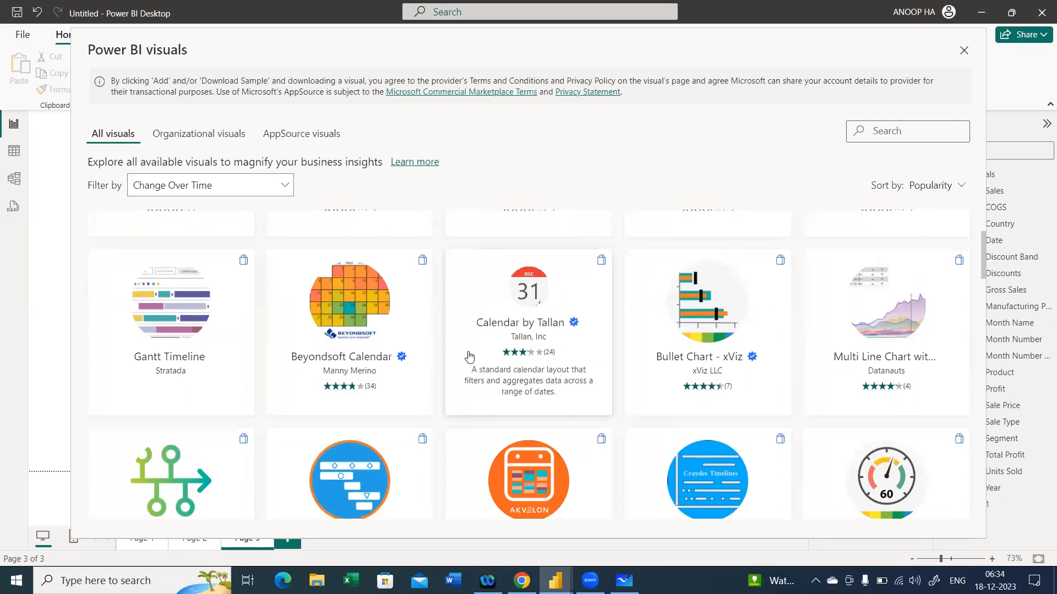
{"action": "scroll", "coordinate": [469, 356], "scroll_direction": "down", "scroll_amount": 3}
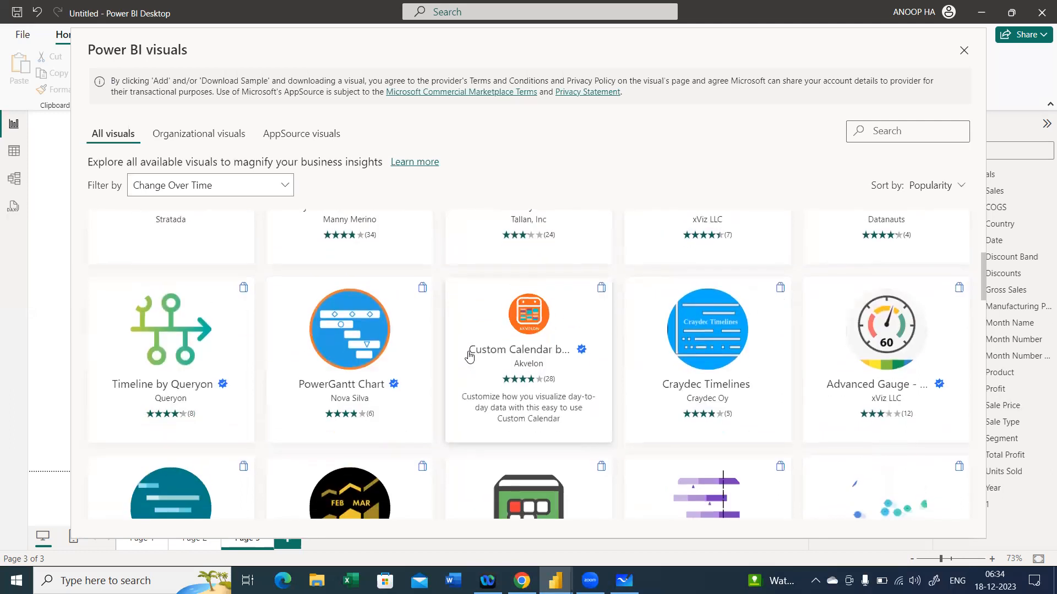
{"action": "scroll", "coordinate": [469, 356], "scroll_direction": "down", "scroll_amount": 2}
{"action": "scroll", "coordinate": [469, 356], "scroll_direction": "up", "scroll_amount": 1}
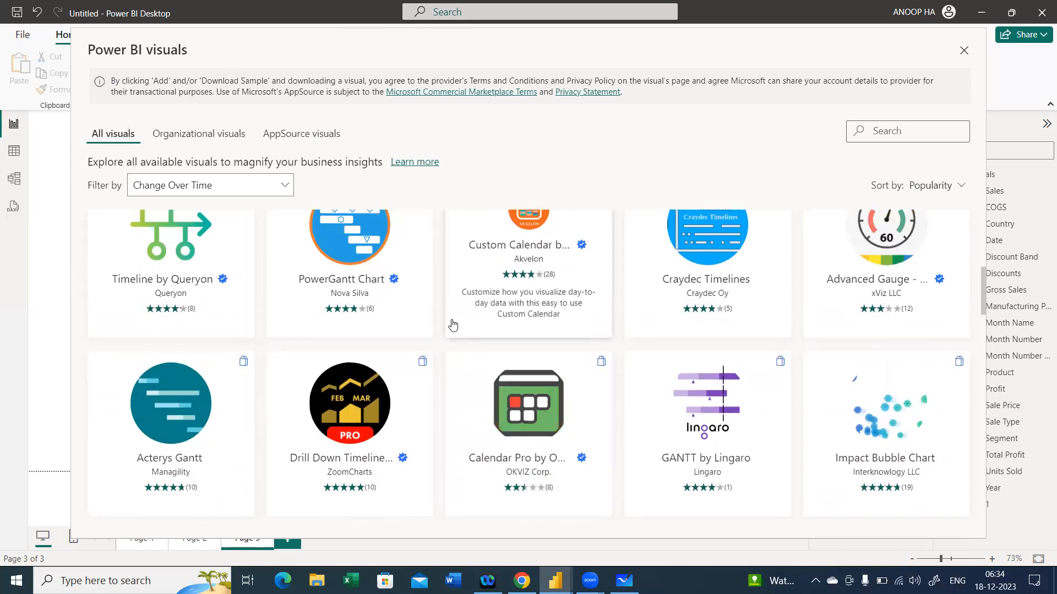
{"action": "scroll", "coordinate": [449, 326], "scroll_direction": "up", "scroll_amount": 3}
{"action": "scroll", "coordinate": [432, 324], "scroll_direction": "up", "scroll_amount": 4}
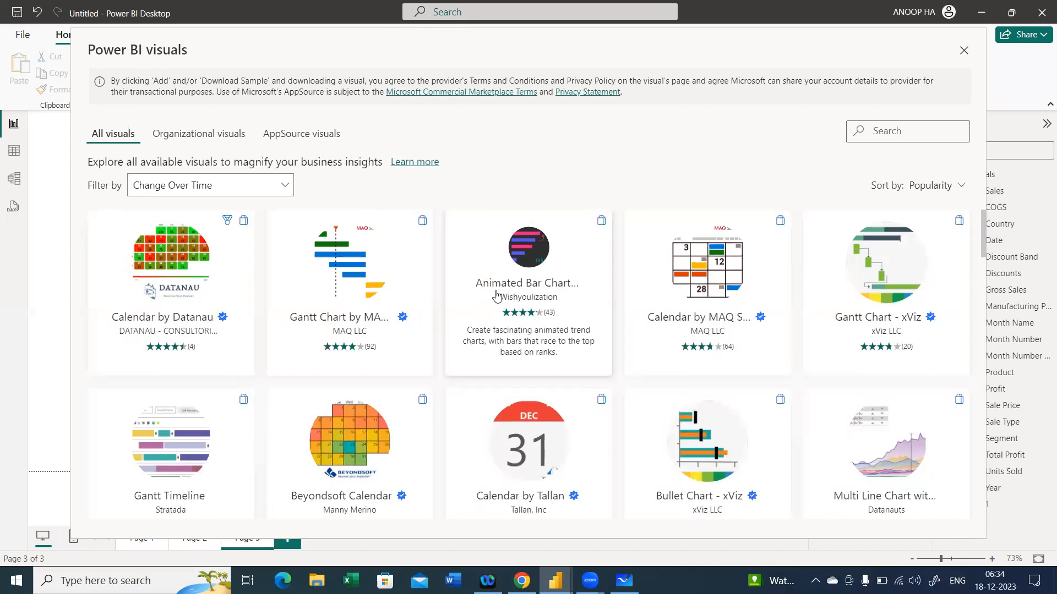
Reset the gallery filter to All and import Microsoft's Word Cloud visual into the report.
{"action": "left_click", "coordinate": [283, 191]}
{"action": "left_click", "coordinate": [198, 208]}
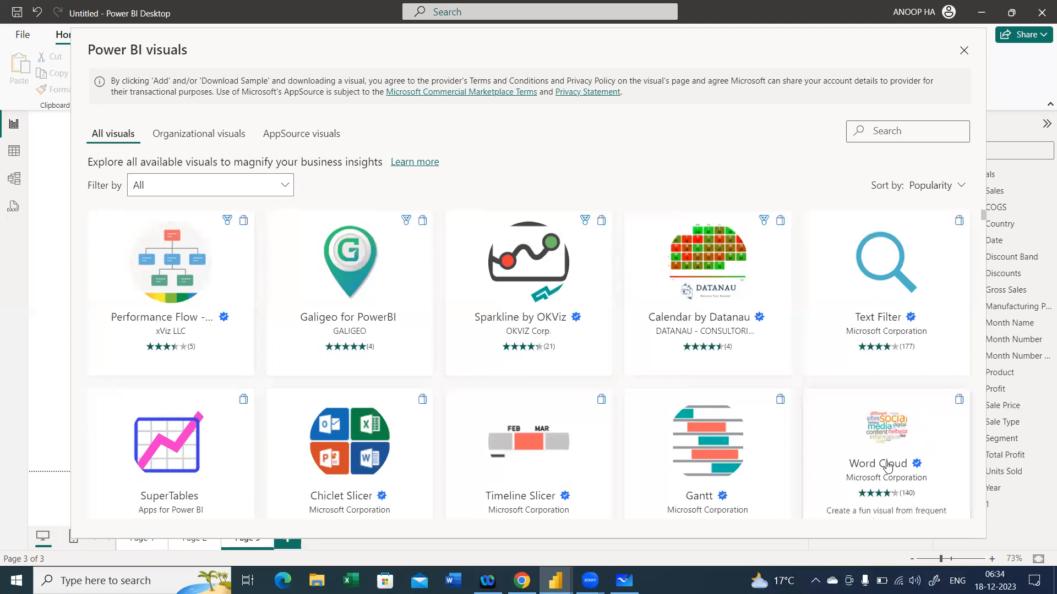
{"action": "left_click", "coordinate": [916, 467]}
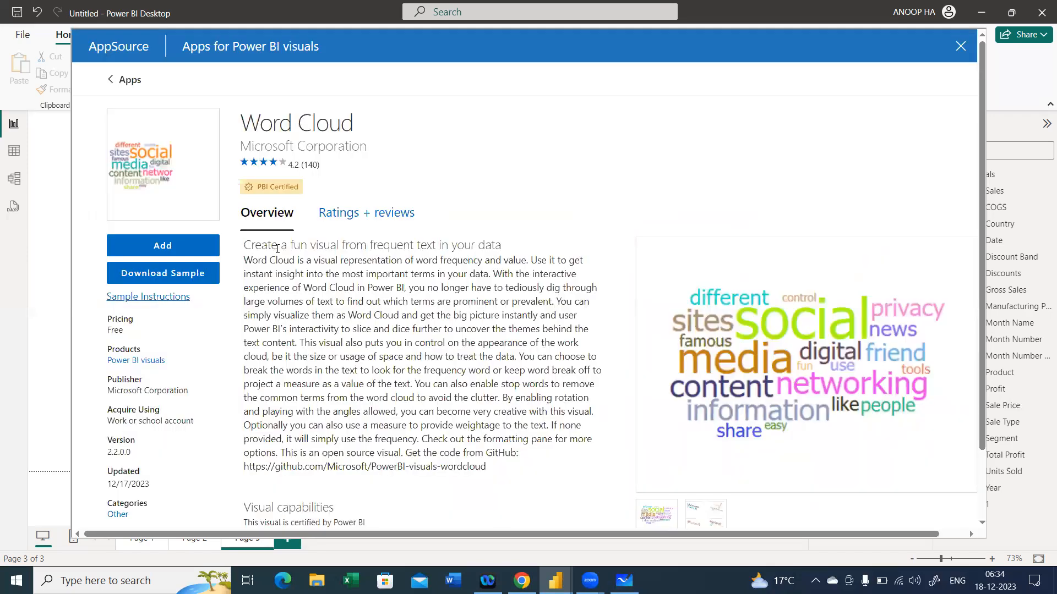
{"action": "left_click", "coordinate": [122, 242]}
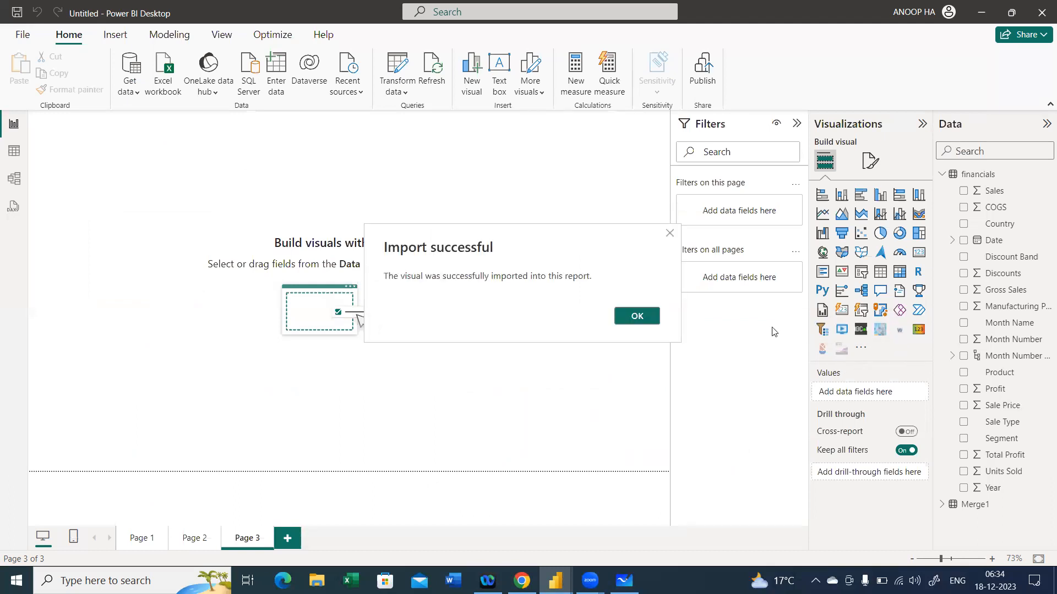
{"action": "left_click", "coordinate": [654, 317]}
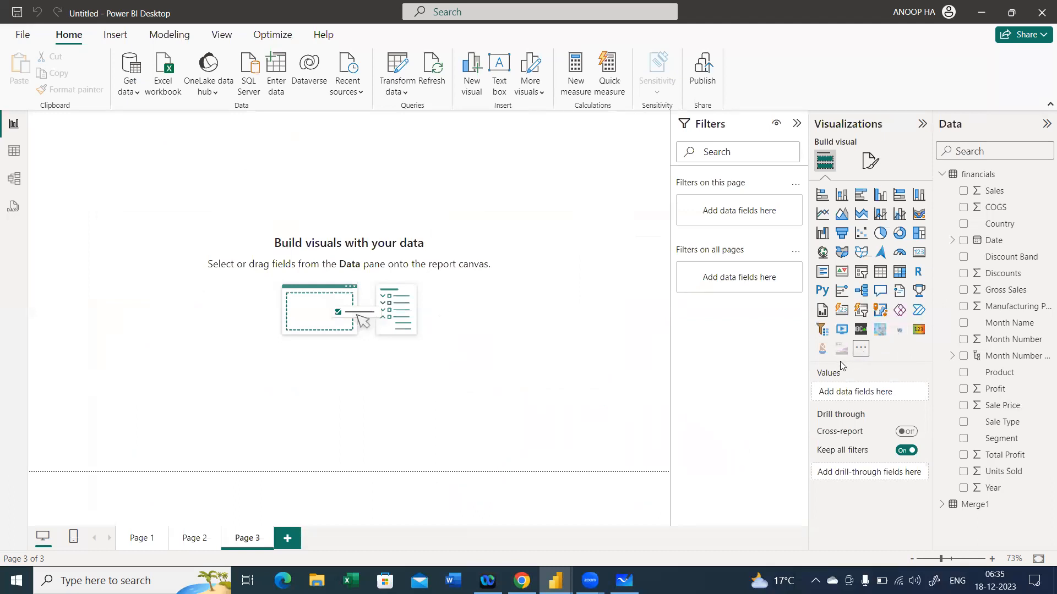
Unpin the Word Cloud visual from the set of available visuals and pin it back.
{"action": "right_click", "coordinate": [899, 332]}
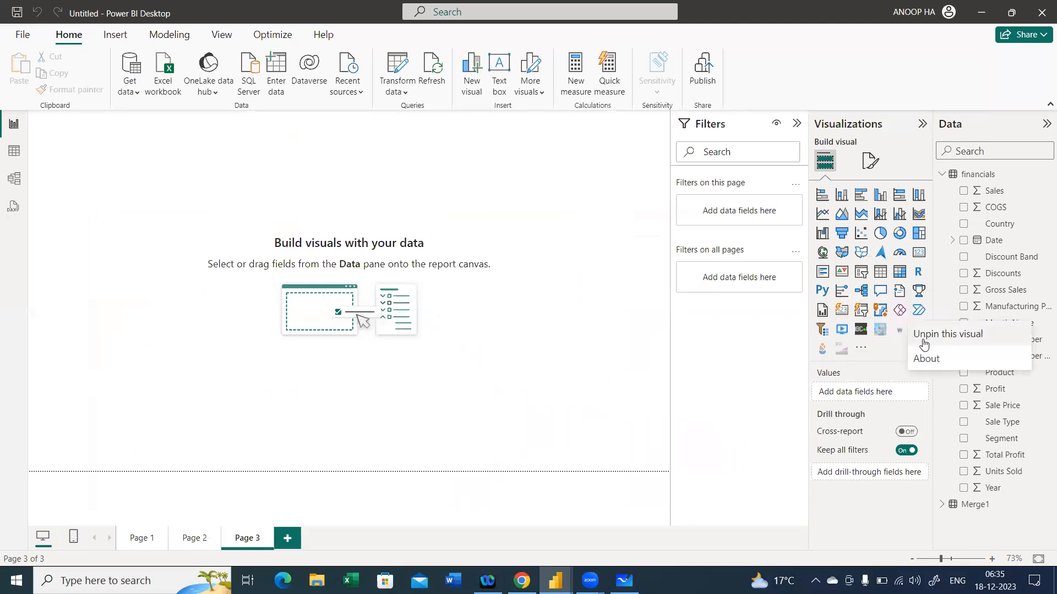
{"action": "left_click", "coordinate": [923, 344]}
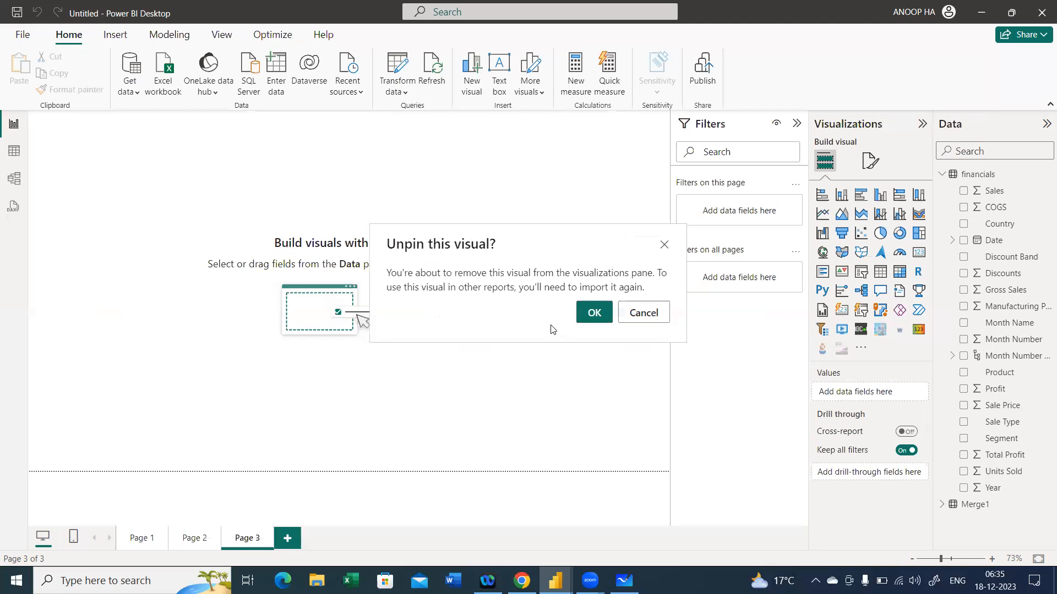
{"action": "left_click", "coordinate": [593, 312]}
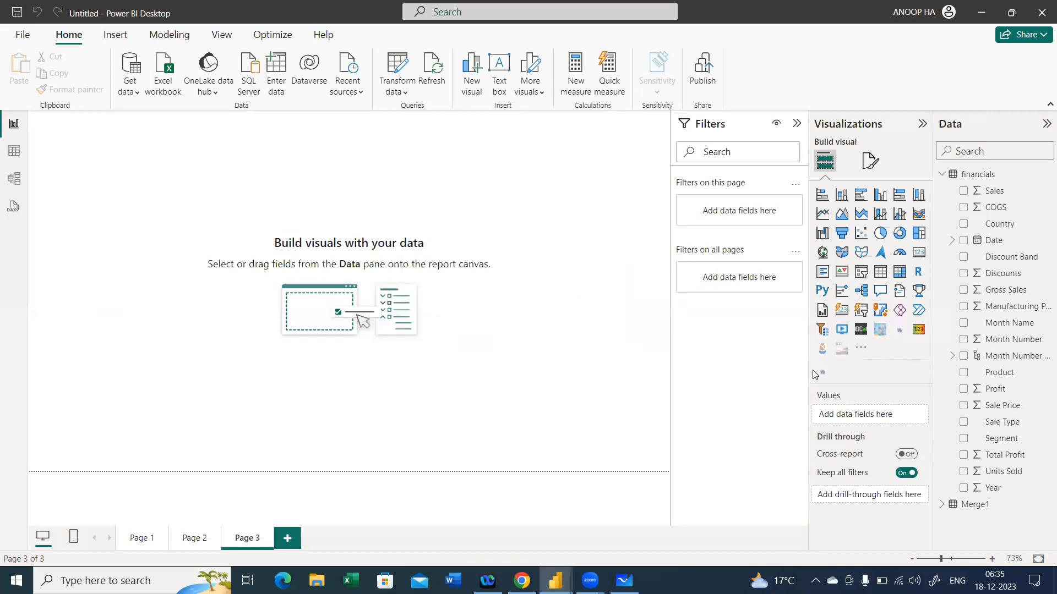
{"action": "left_click", "coordinate": [711, 332]}
{"action": "right_click", "coordinate": [822, 376]}
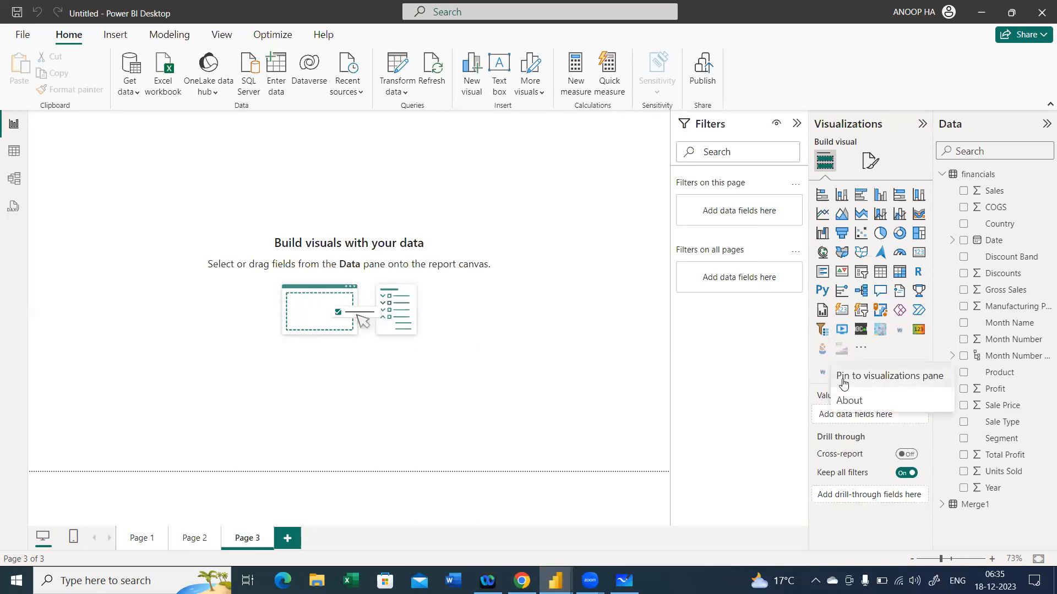
{"action": "left_click", "coordinate": [832, 380]}
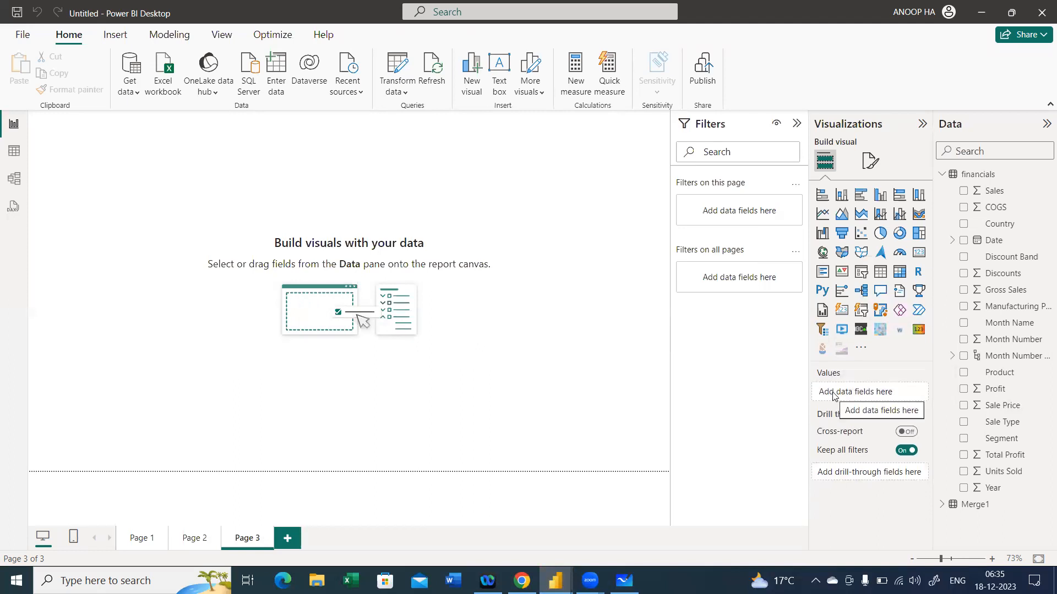
Insert a Word Cloud visual with Country as its category and enlarge it across the upper part of the page.
{"action": "left_click", "coordinate": [899, 329]}
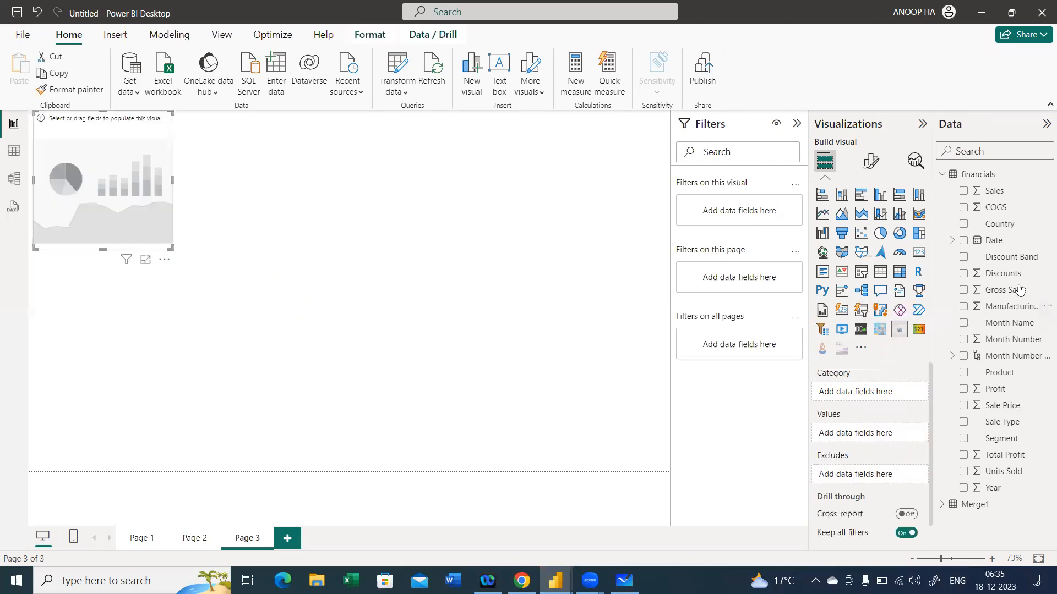
{"action": "left_click_drag", "start_coordinate": [993, 194], "coordinate": [131, 183]}
{"action": "left_click_drag", "start_coordinate": [995, 227], "coordinate": [98, 174]}
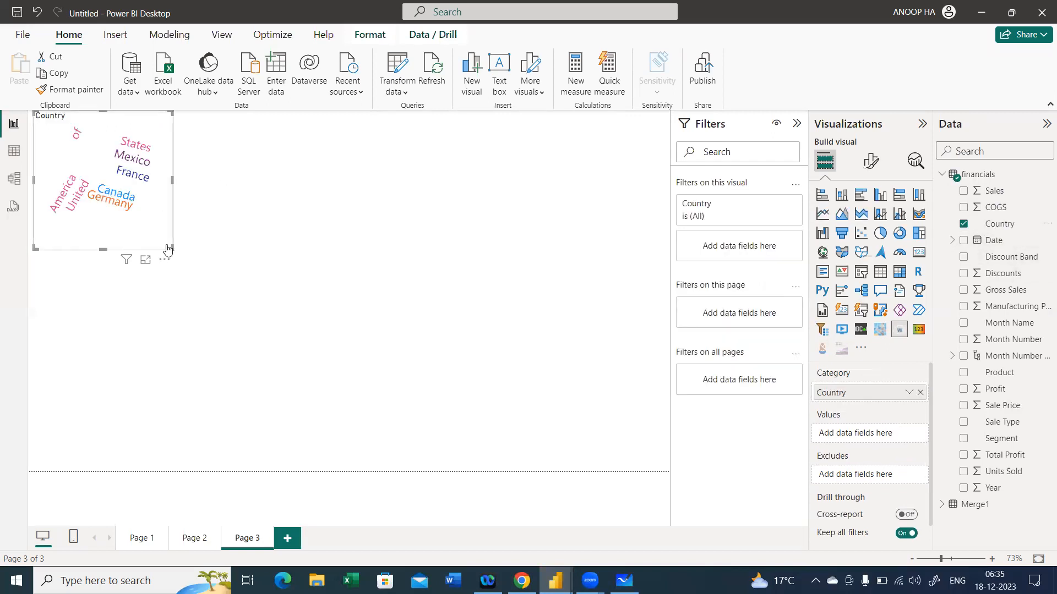
{"action": "left_click_drag", "start_coordinate": [172, 248], "coordinate": [440, 283]}
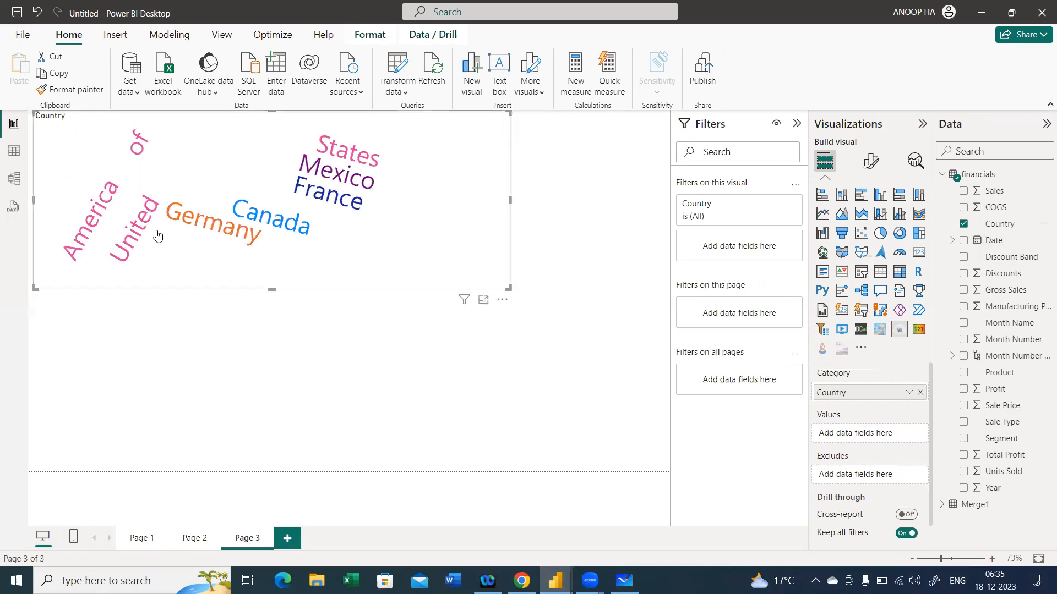
Size the country words by Sum of Sales using the Sales field as values and check the sales value for France.
{"action": "mouse_move", "coordinate": [274, 215]}
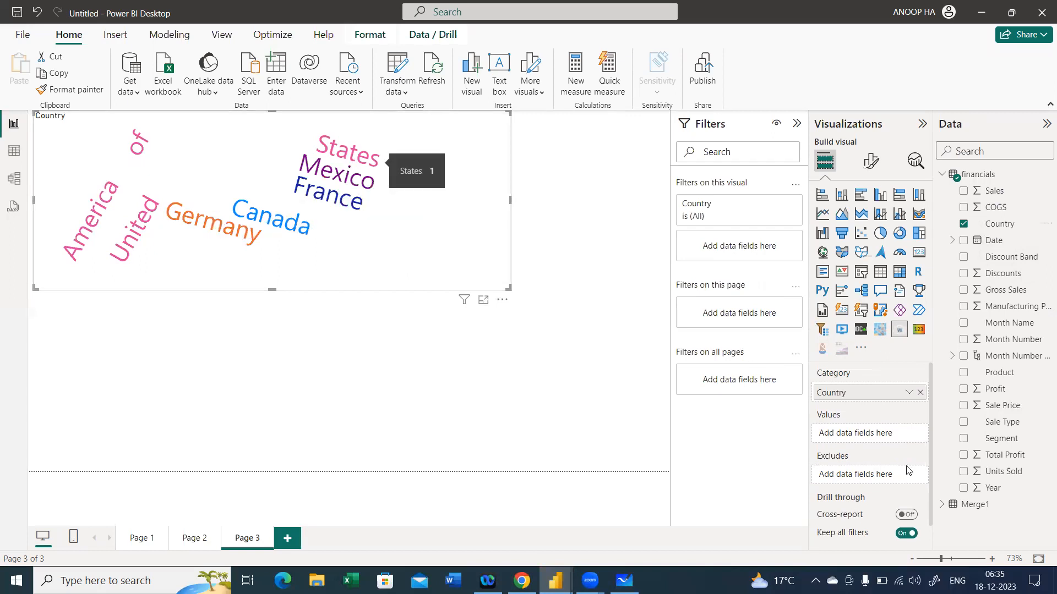
{"action": "left_click_drag", "start_coordinate": [992, 192], "coordinate": [865, 435]}
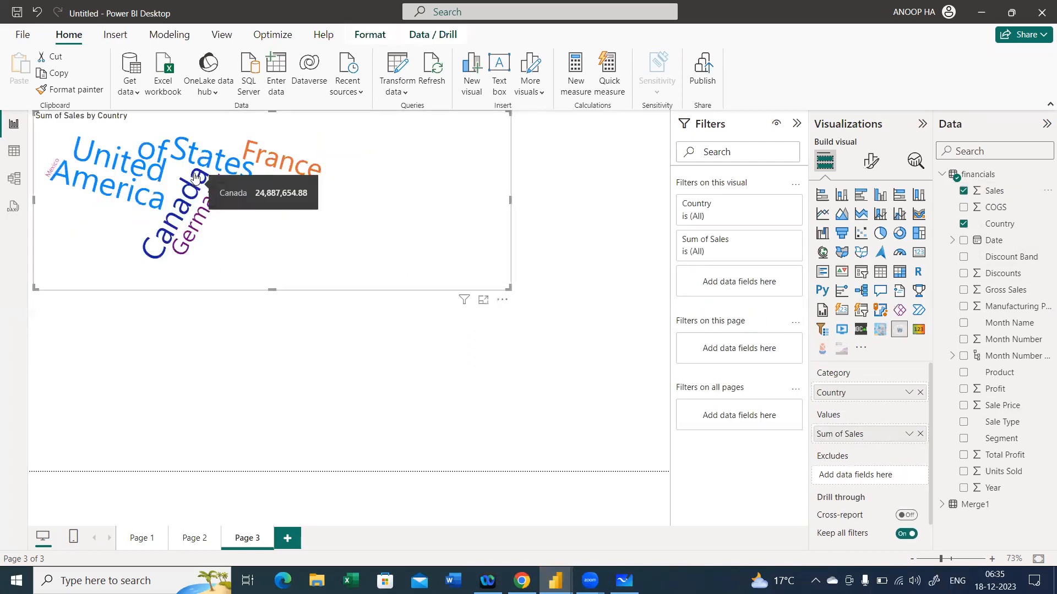
{"action": "mouse_move", "coordinate": [311, 182]}
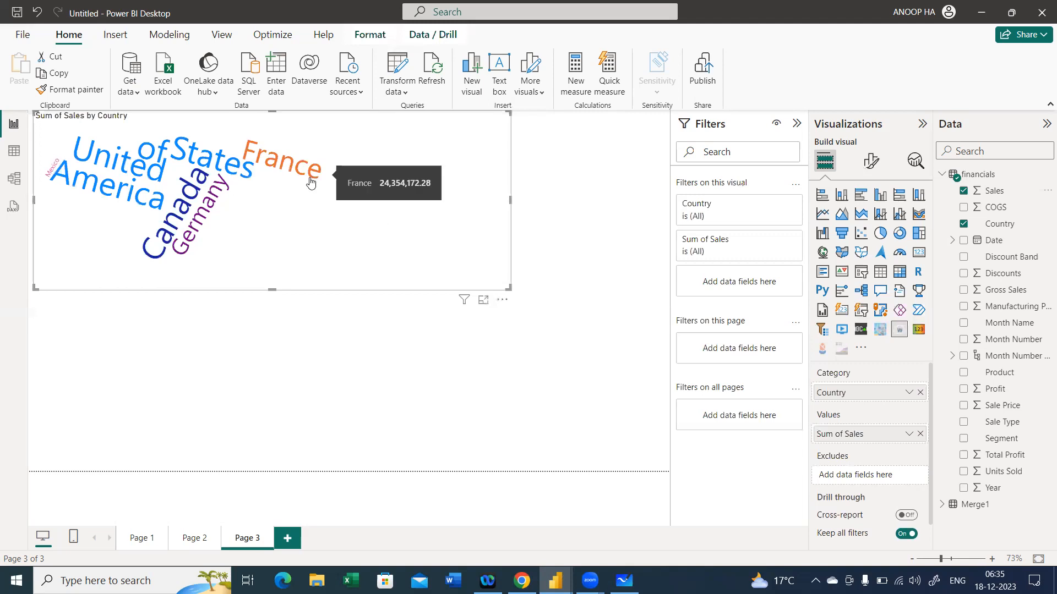